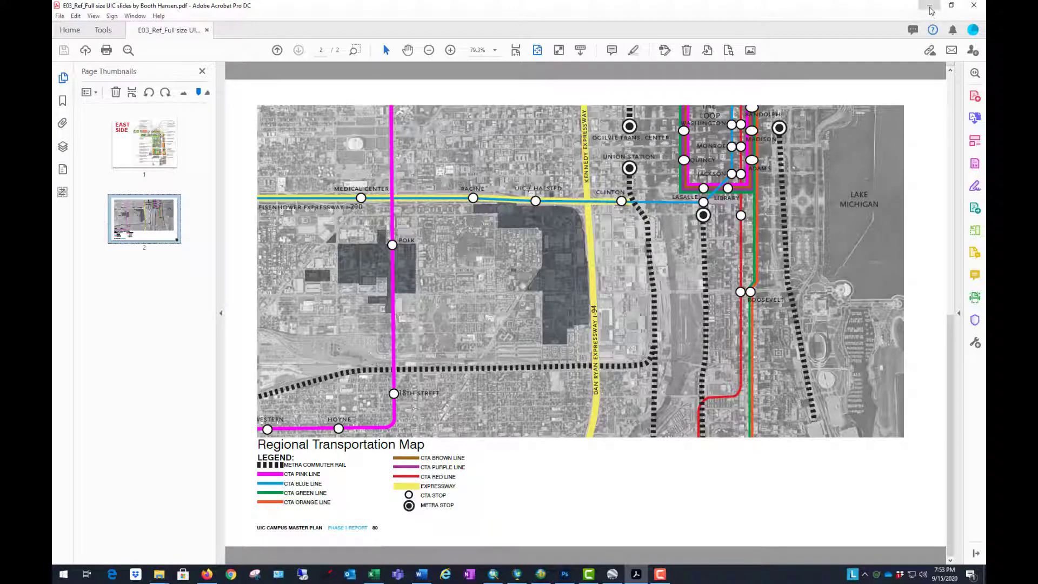
Compare the Regional Transportation Map in the reference PDF with the extent of the Google Earth Pro aerial view
click(929, 6)
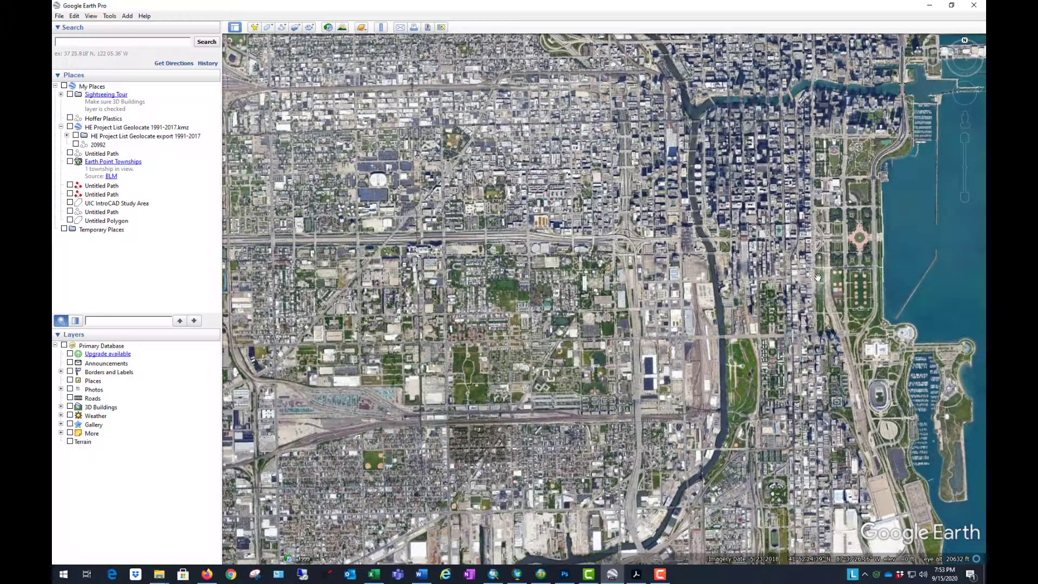
click(612, 574)
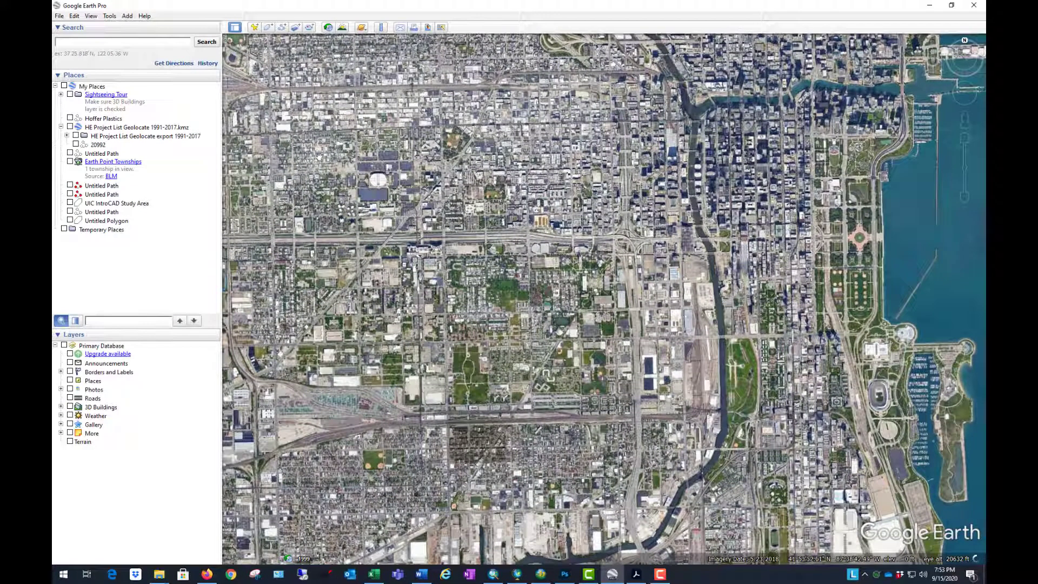
click(636, 575)
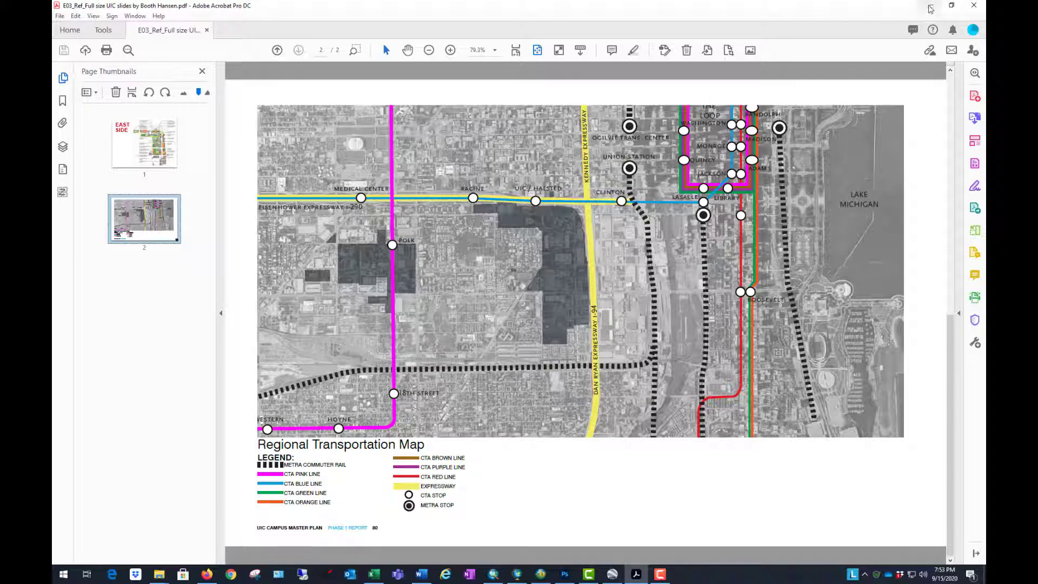
click(929, 5)
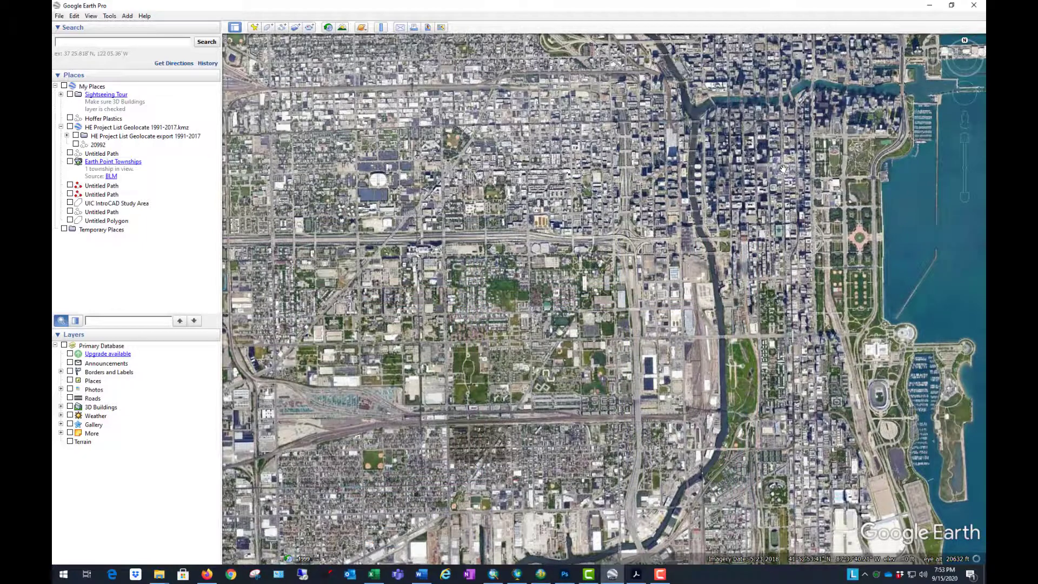
Reset the aerial to plan view and set up an image export at the maximum 4800x3252 resolution
mouse_move(946, 130)
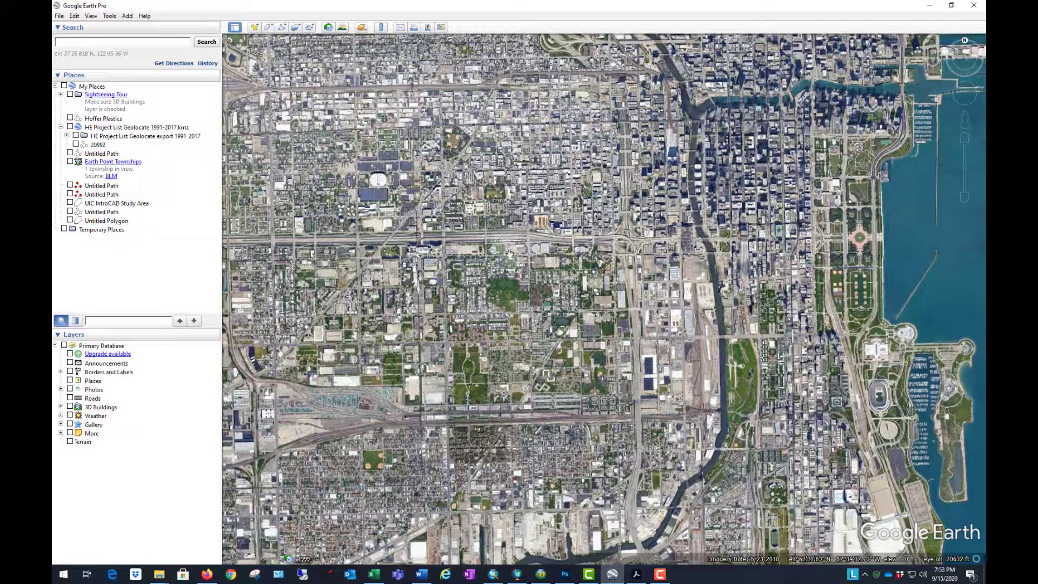
key(r)
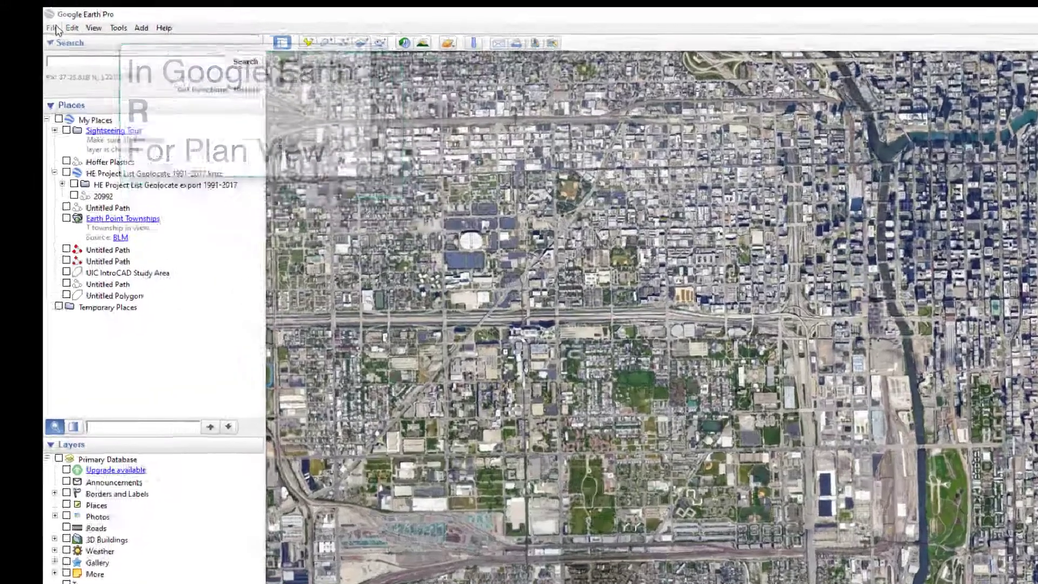
click(59, 15)
mouse_move(153, 87)
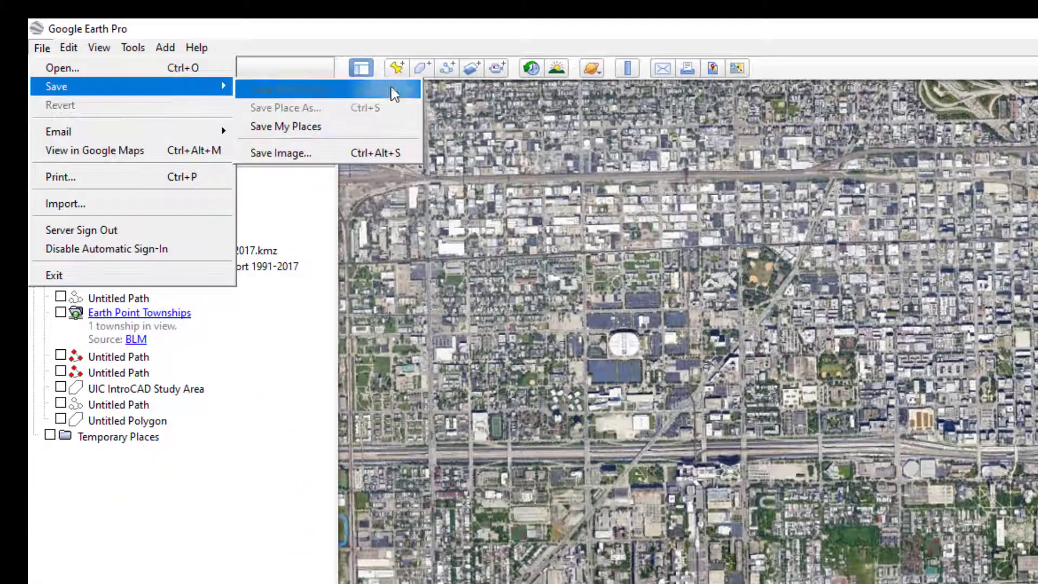
click(308, 152)
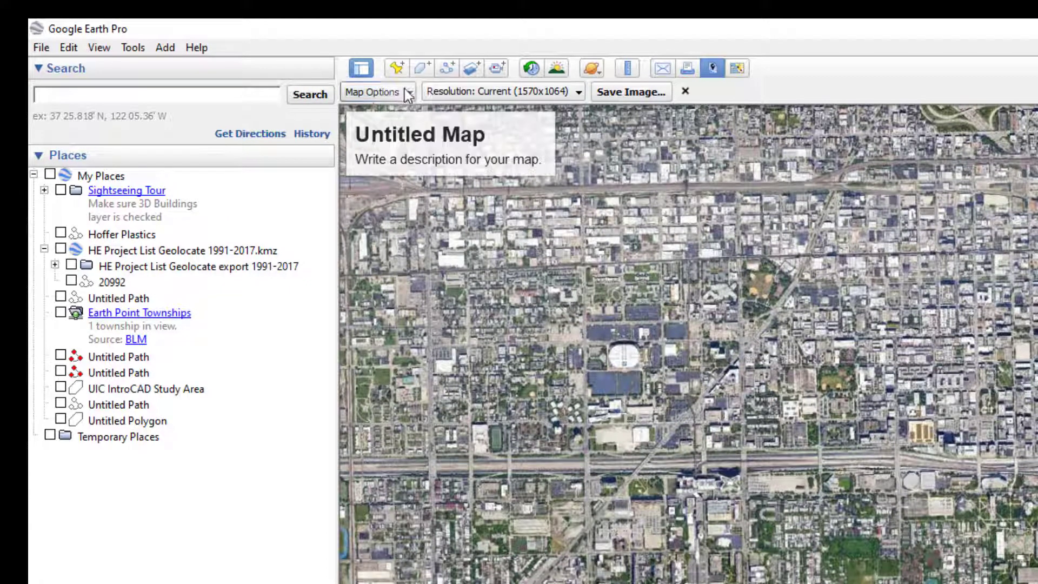
click(537, 90)
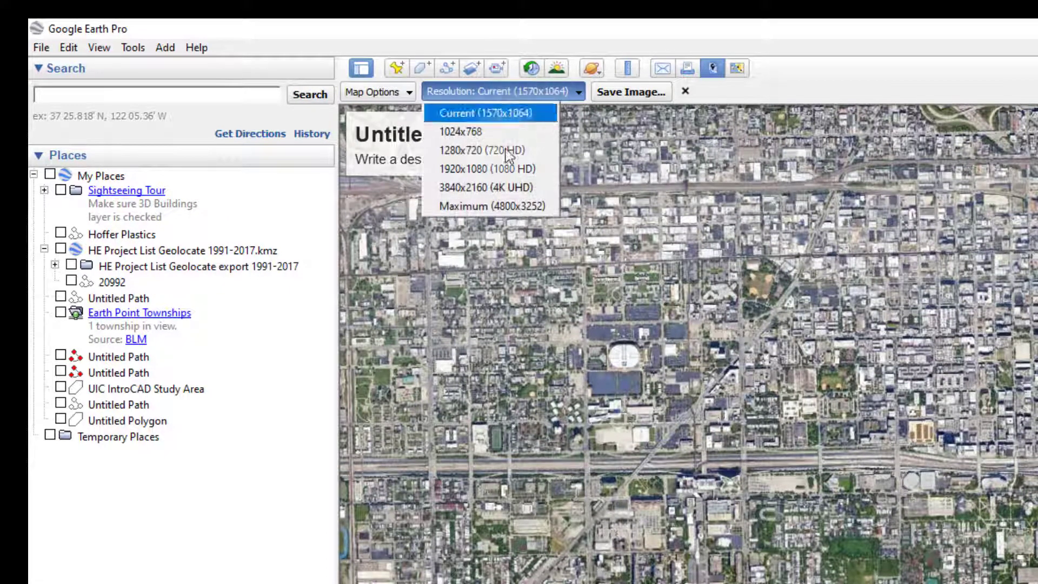
click(505, 209)
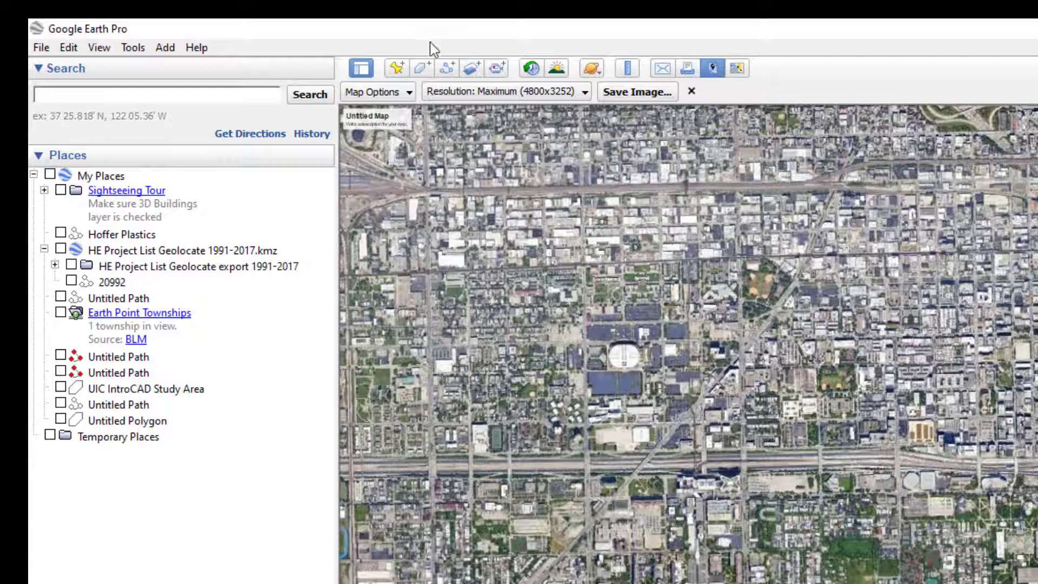
Turn off the title and description, legend, scale and compass elements for the exported map image
click(401, 93)
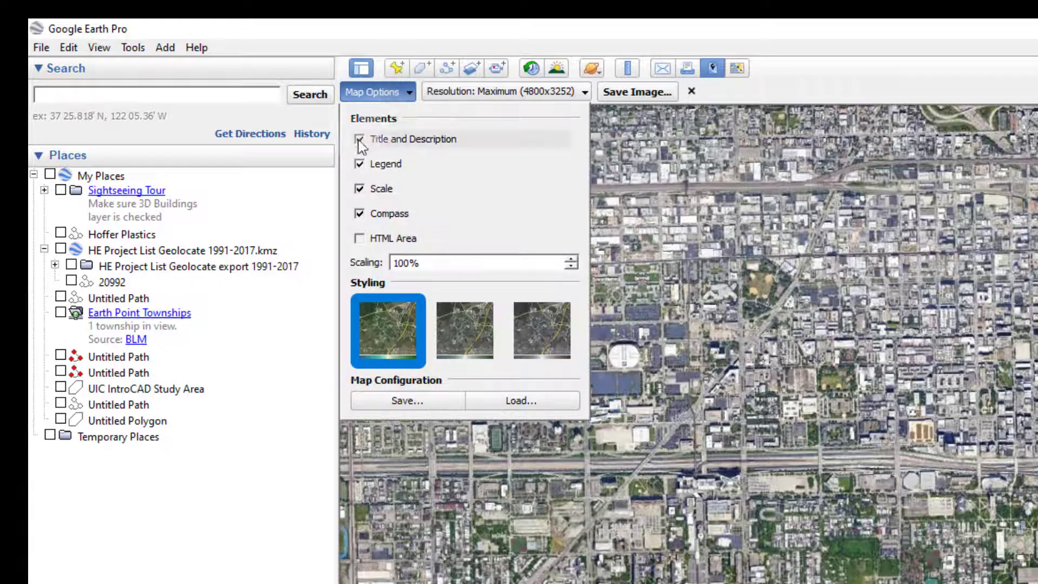
click(359, 139)
click(359, 165)
click(361, 188)
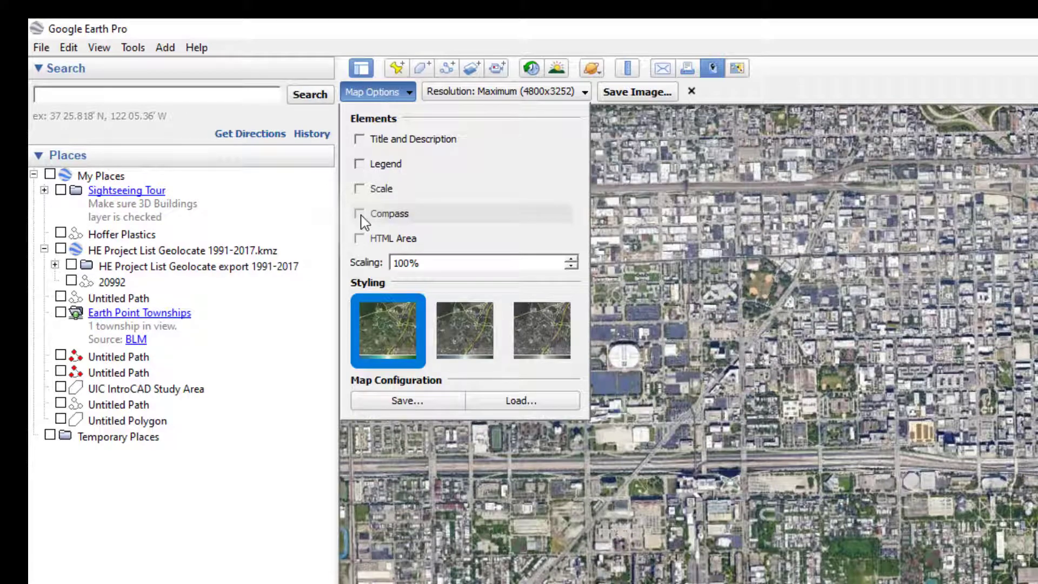
click(622, 535)
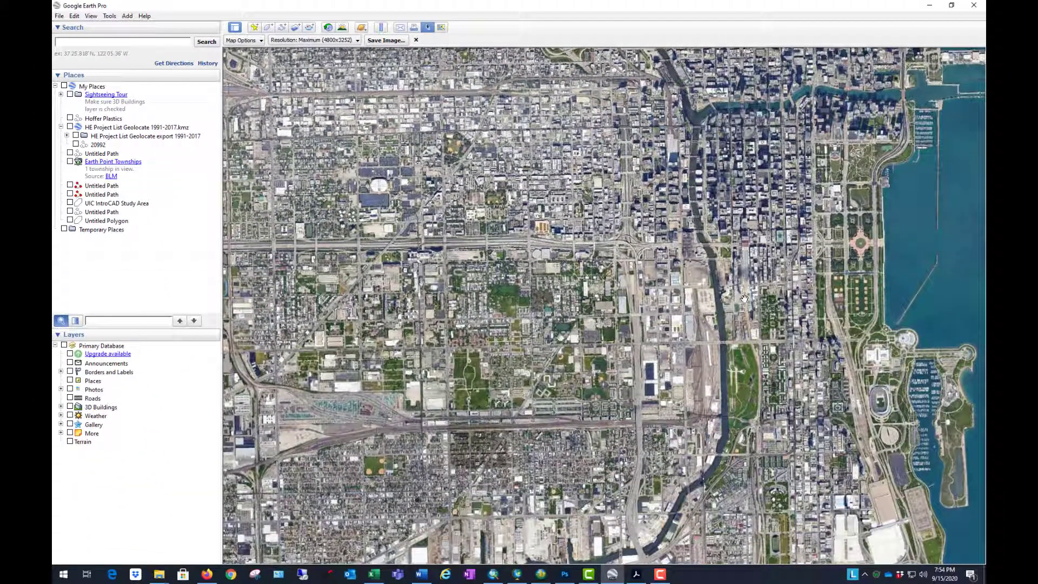
Save the map as a JPEG named "UPP458 pp2 aerial base" in the image ref folder
click(385, 42)
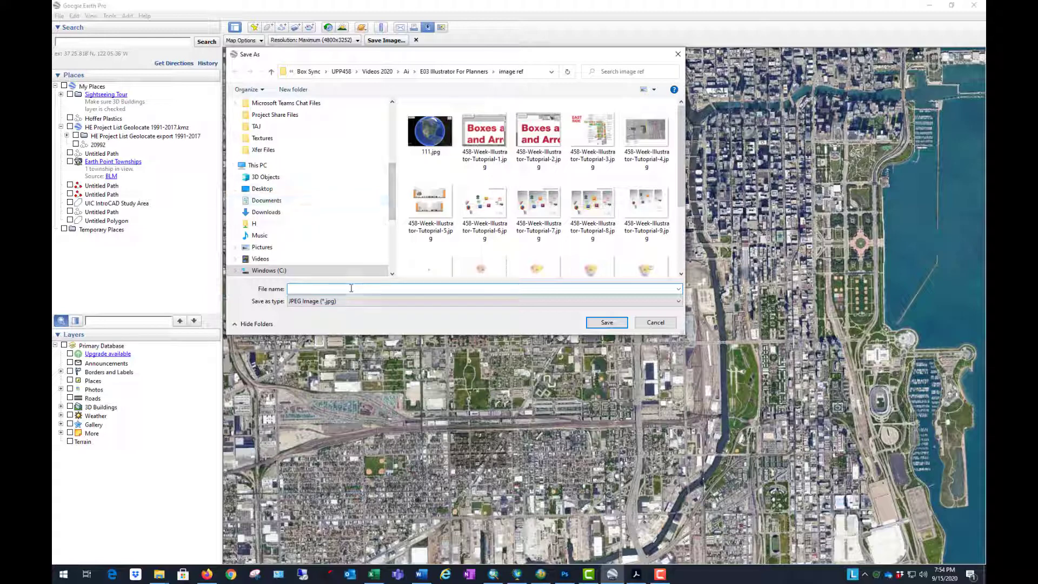
text(UPP45)
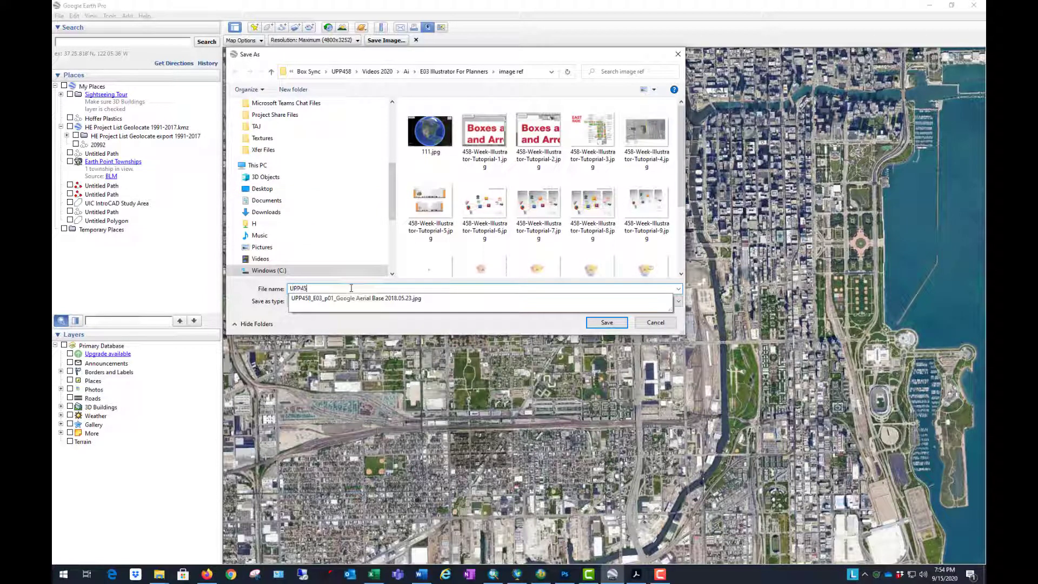
text(8)
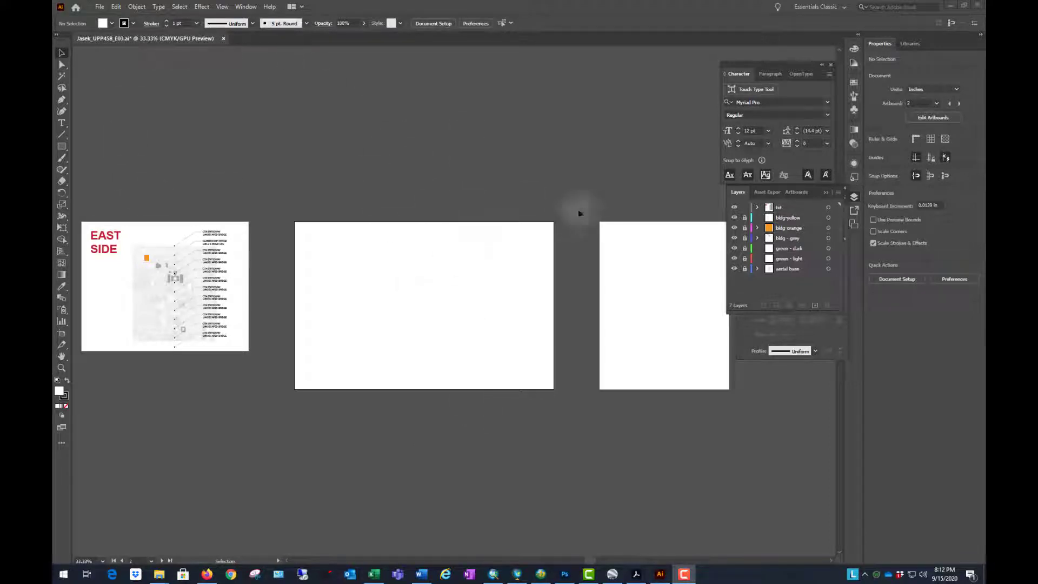
Try placing UPP458 pp2 aerial base.jpg at full size over the middle artboard, and undo the placement
click(100, 7)
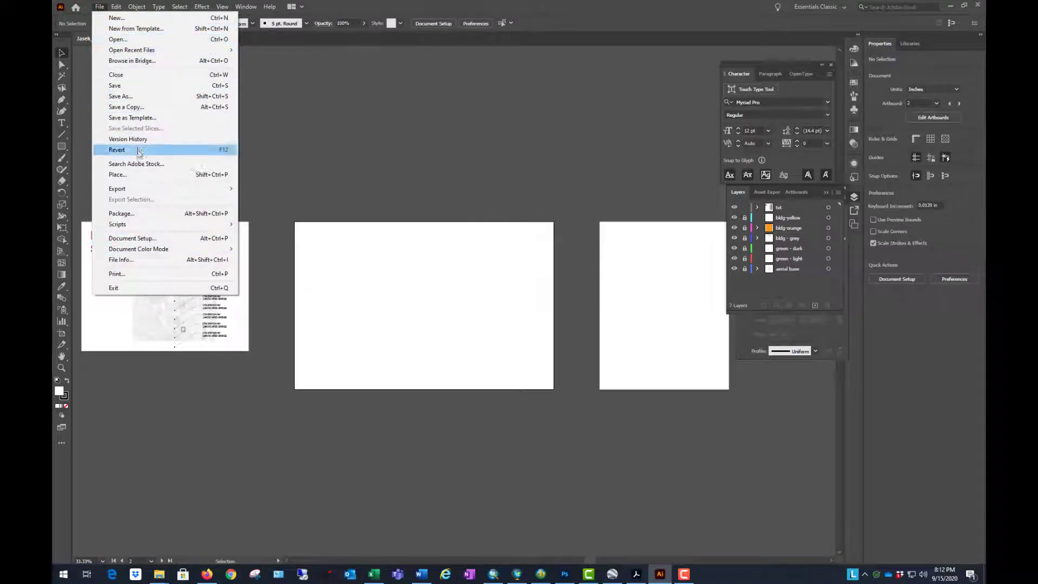
click(138, 174)
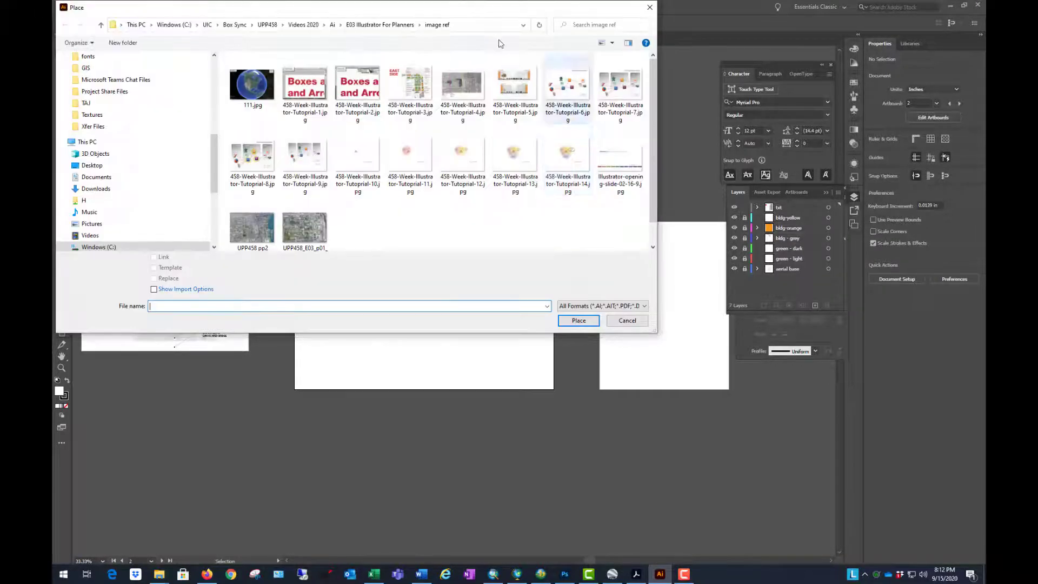
click(249, 223)
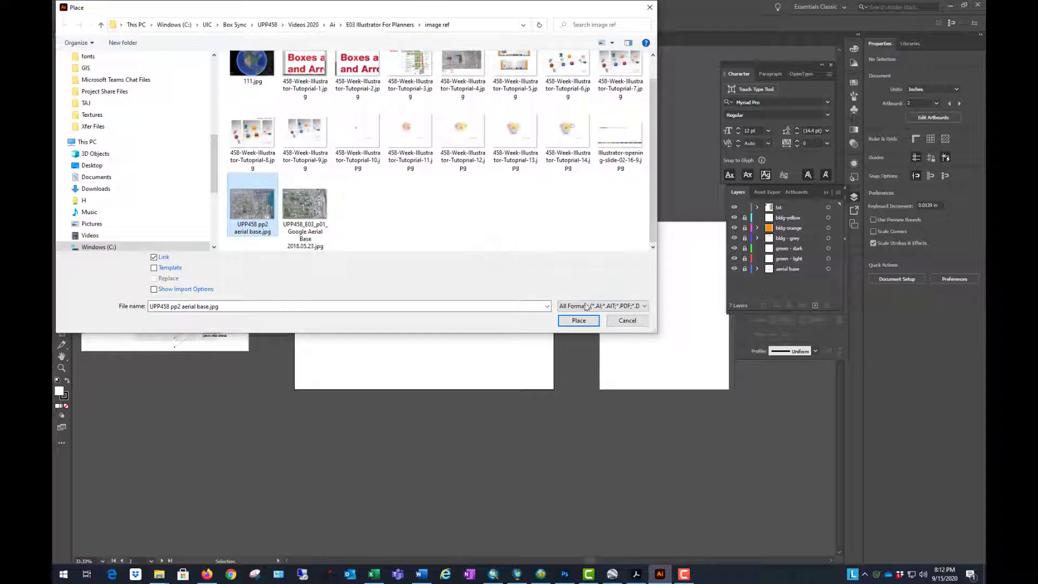
click(578, 322)
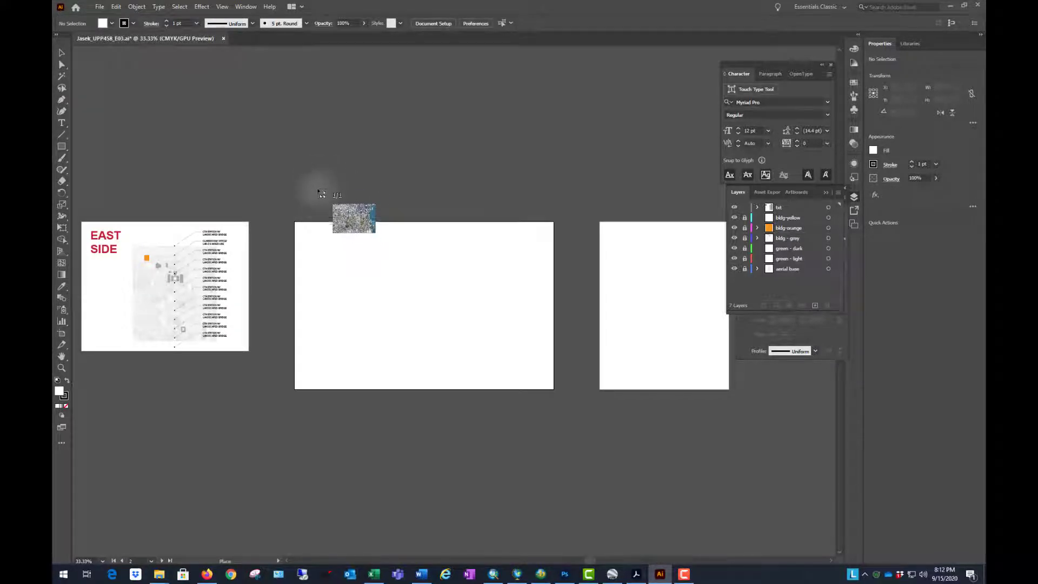
click(347, 183)
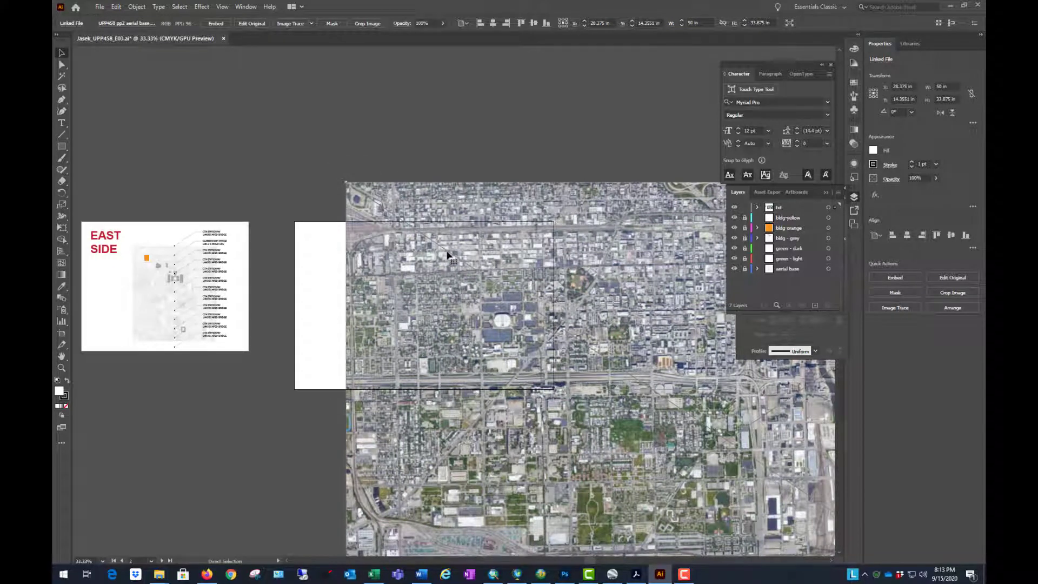
key(ctrl+z)
Place UPP458 pp2 aerial base.jpg as a linked image on the middle artboard, sized about 16 by 10.8 in
click(102, 7)
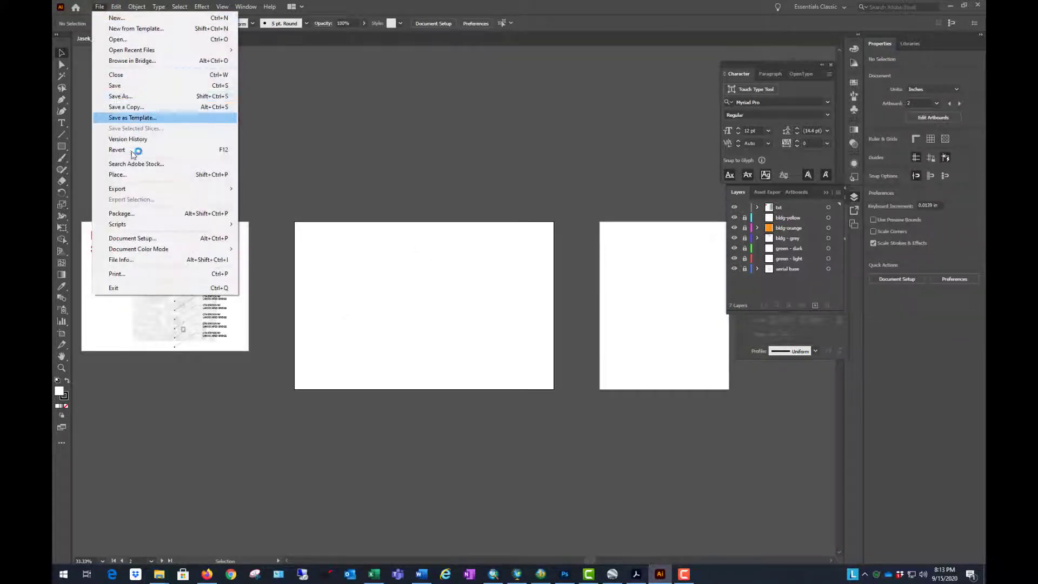
click(142, 174)
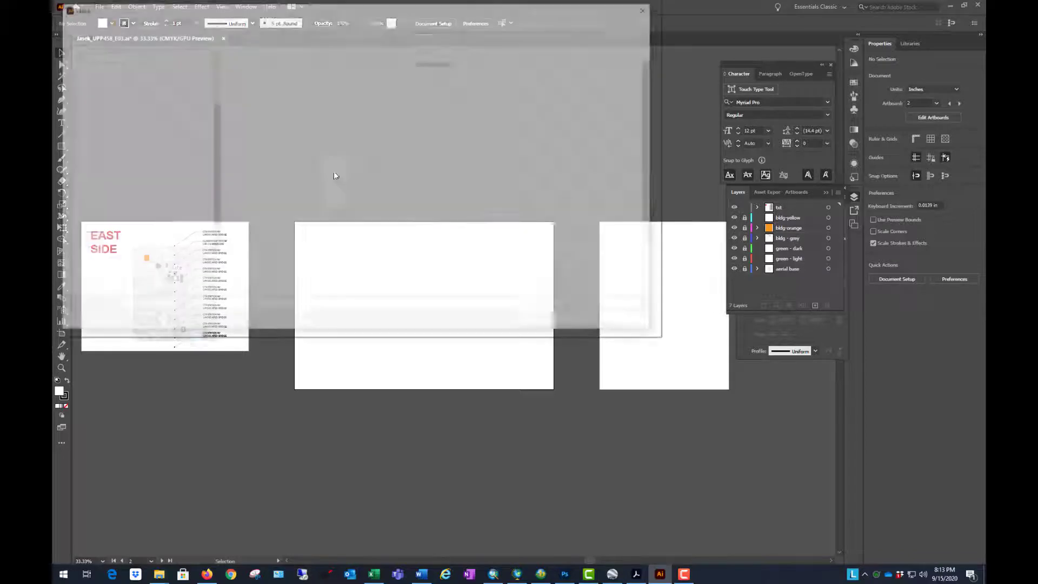
scroll(500, 249, down, 1)
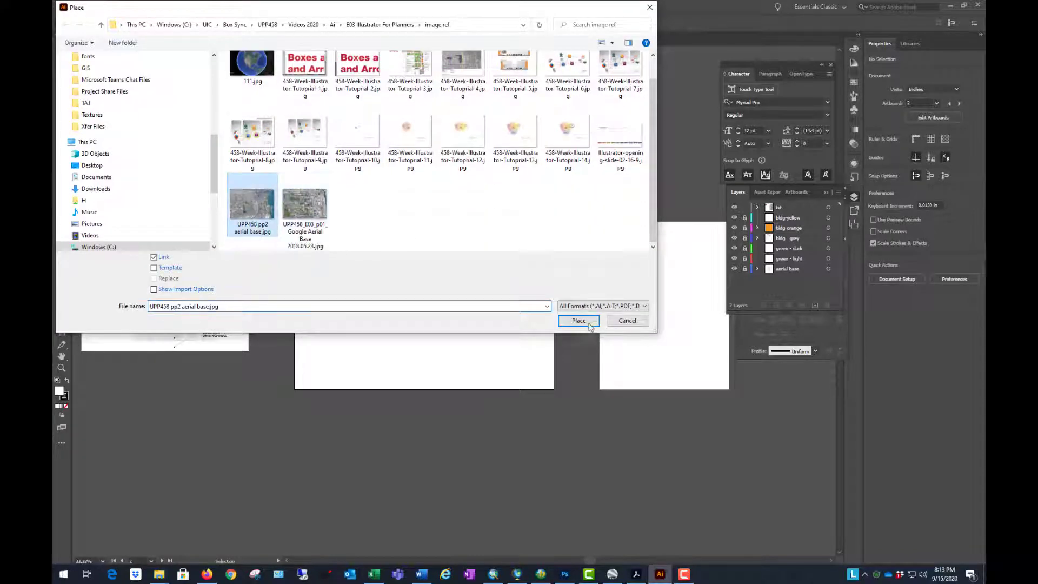
click(579, 320)
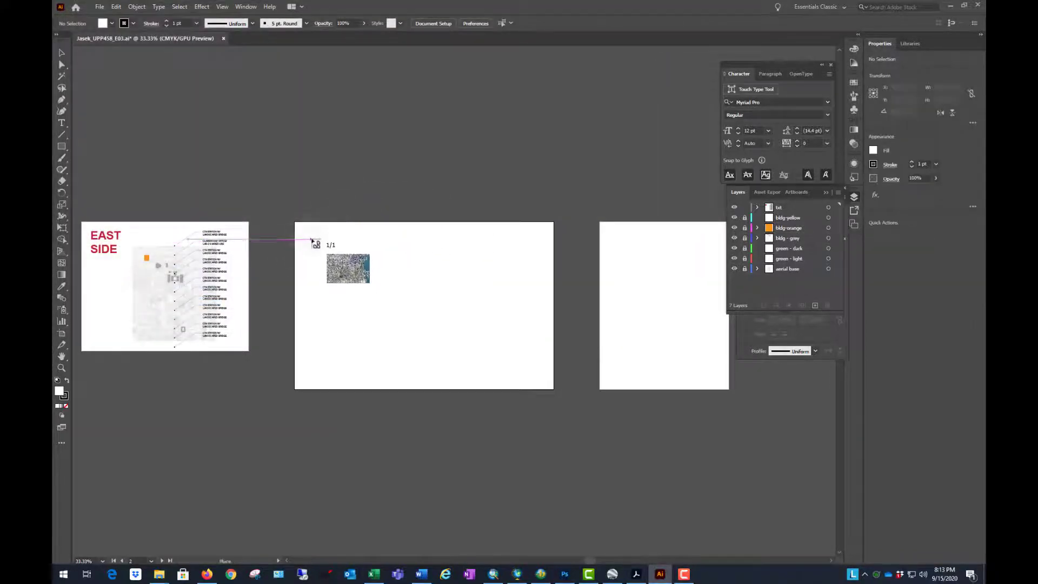
drag(303, 232, 454, 358)
drag(493, 388, 550, 480)
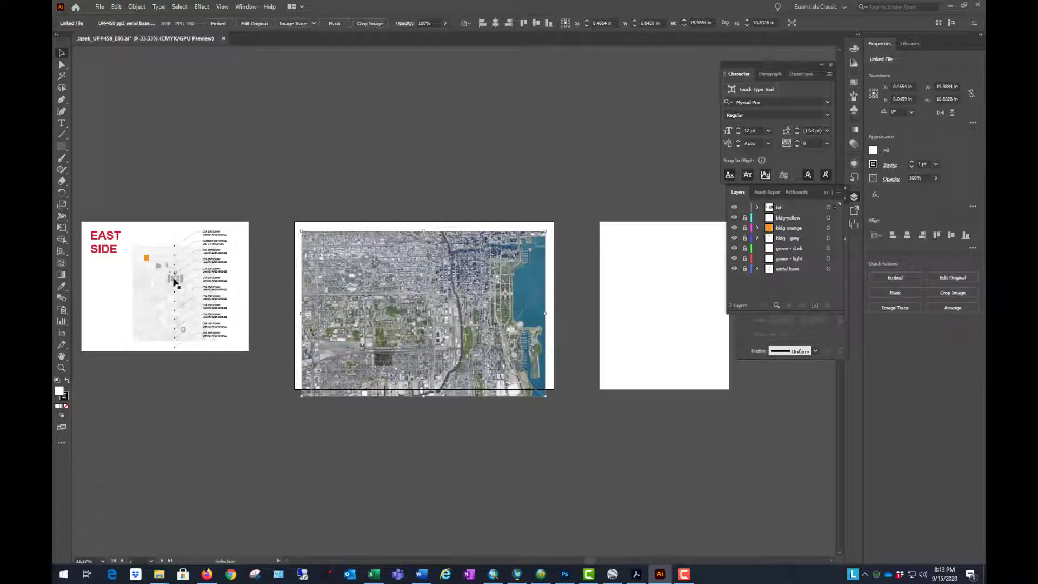
Shift the aerial image slightly on the artboard so its center sits at about X 8.48 in, Y 5.85 in
scroll(386, 404, up, 1)
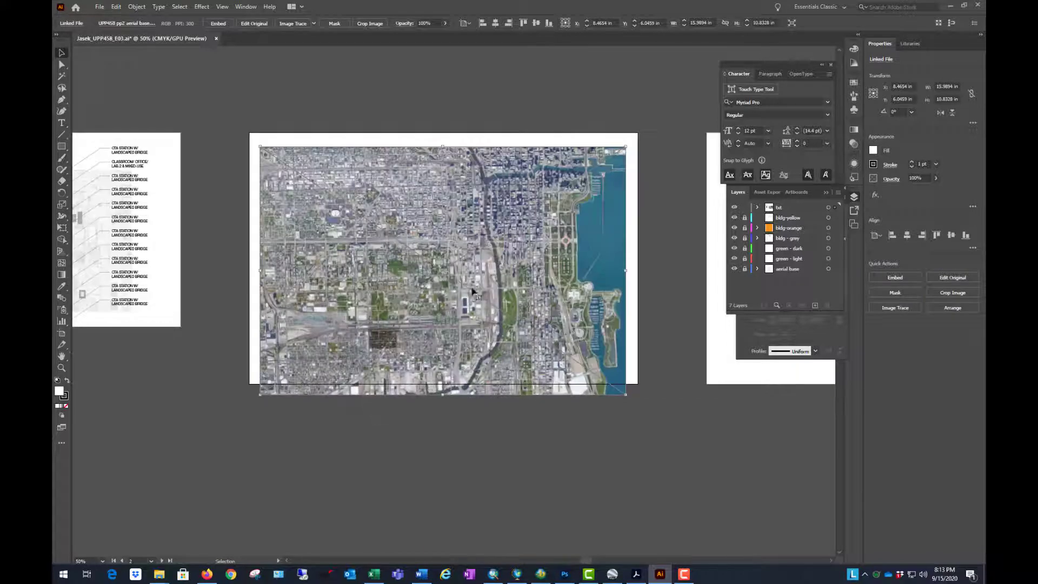
drag(414, 205, 413, 200)
drag(550, 202, 550, 202)
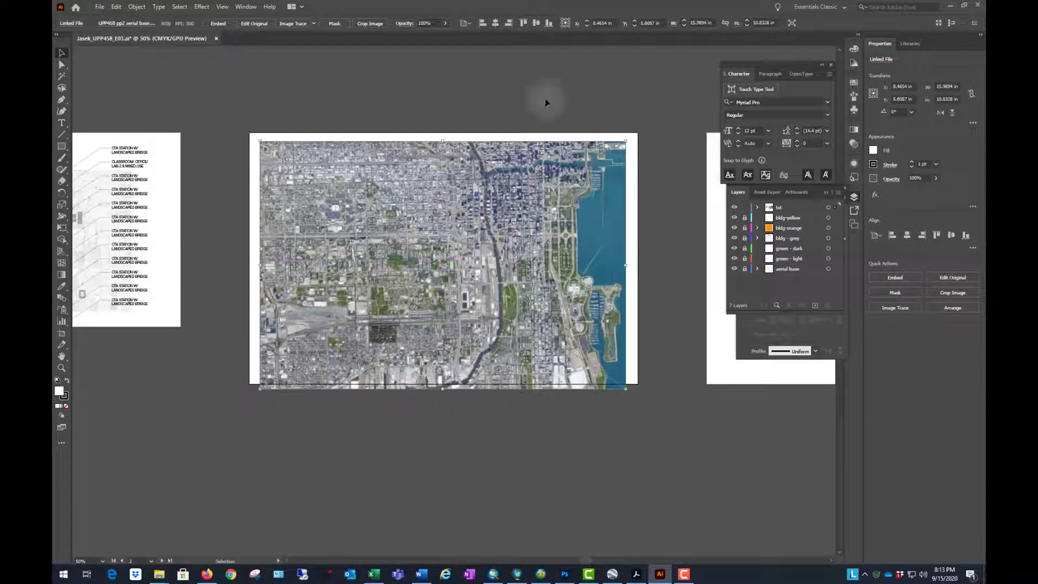
scroll(546, 99, up, 3)
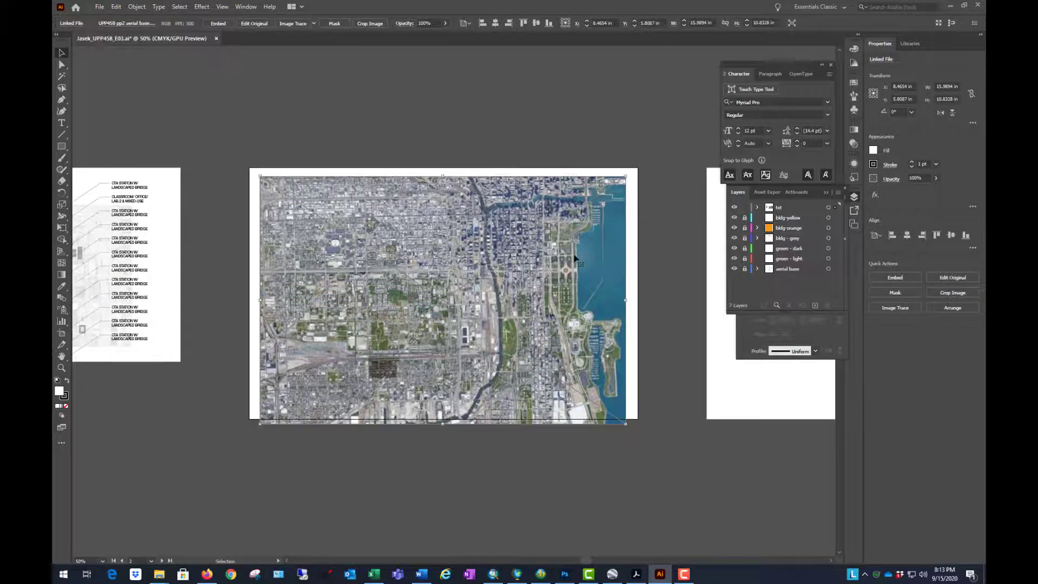
drag(575, 259, 575, 259)
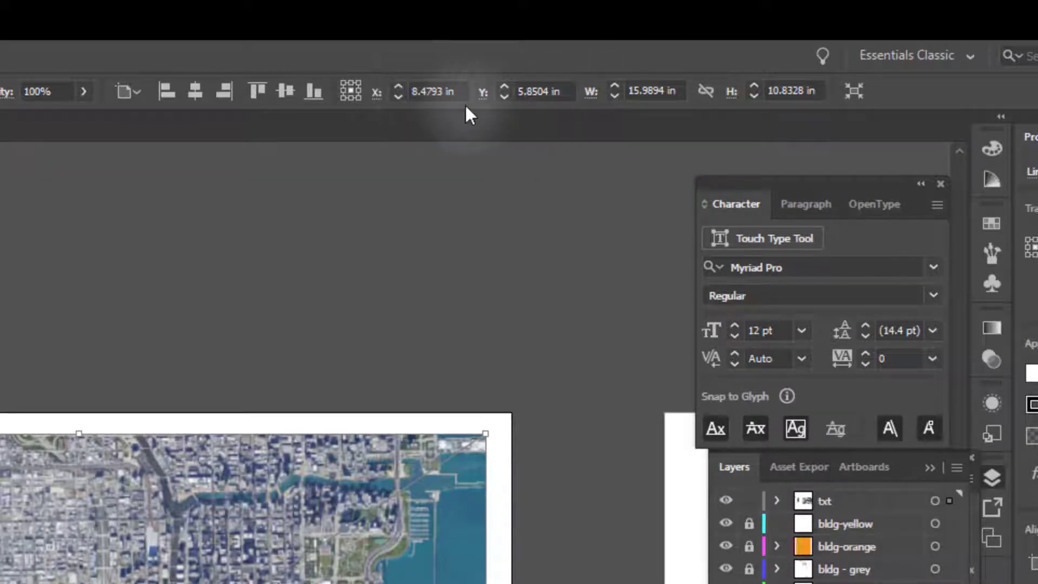
Set the aerial image's reference point to its upper-left corner and its width to 5 in, with proportions unconstrained
click(343, 82)
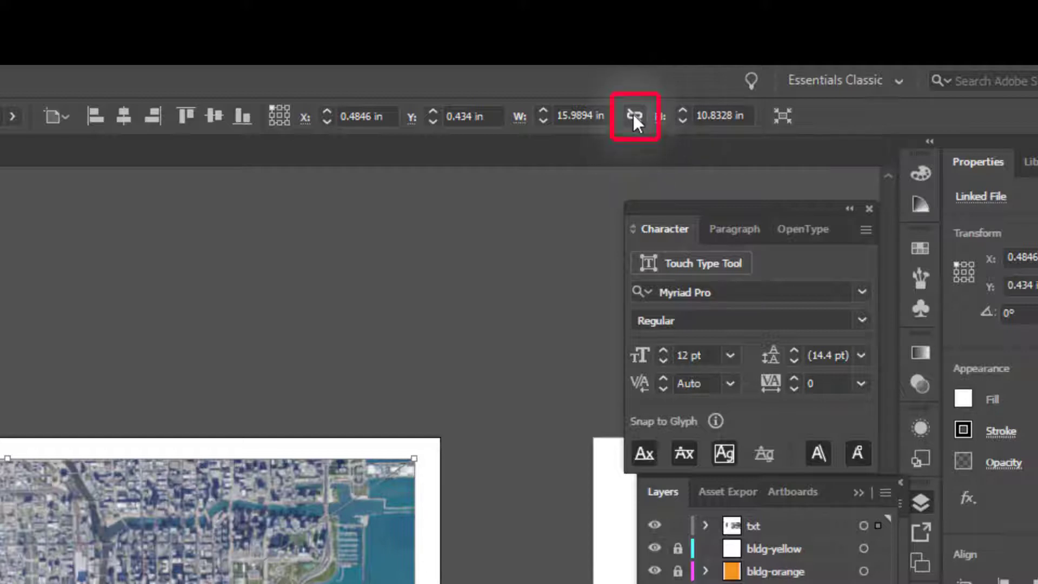
click(634, 117)
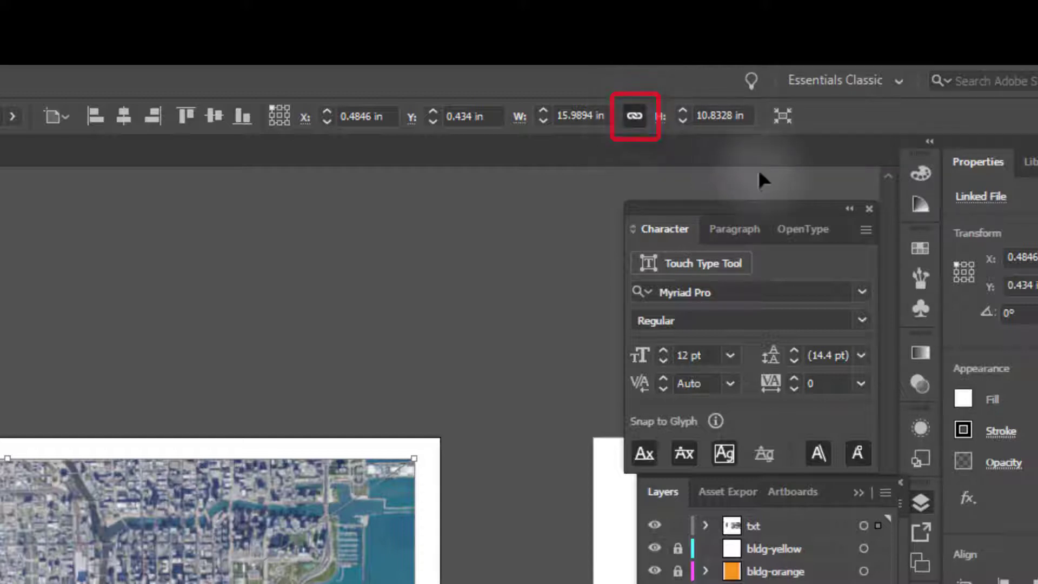
click(634, 122)
click(609, 114)
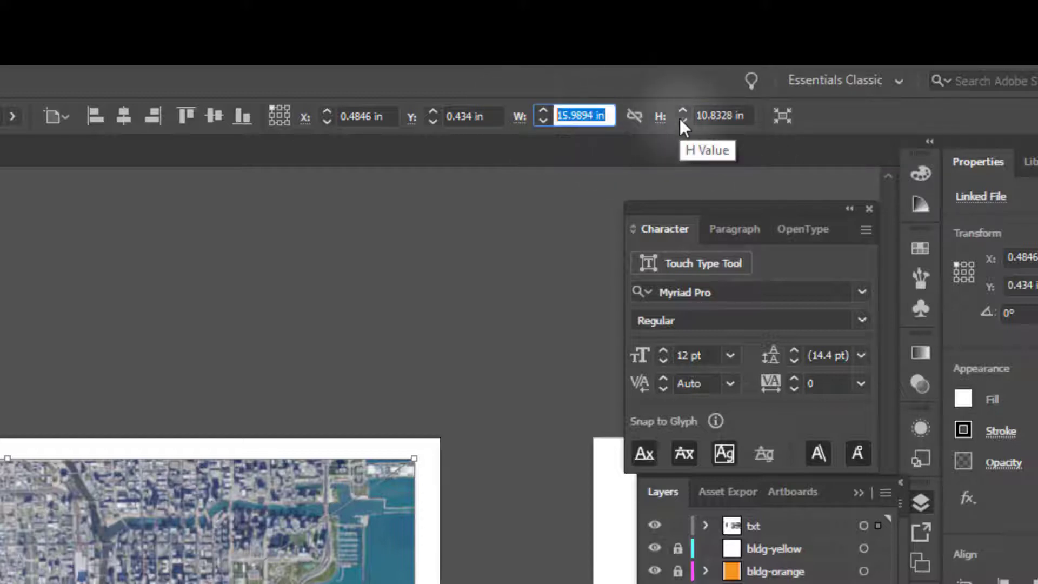
text(5)
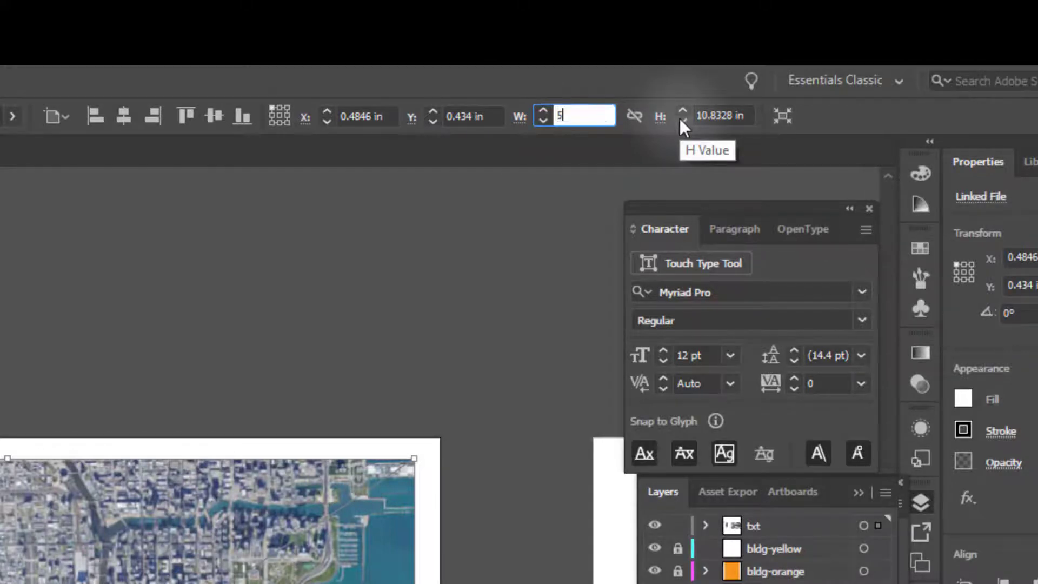
key(Return)
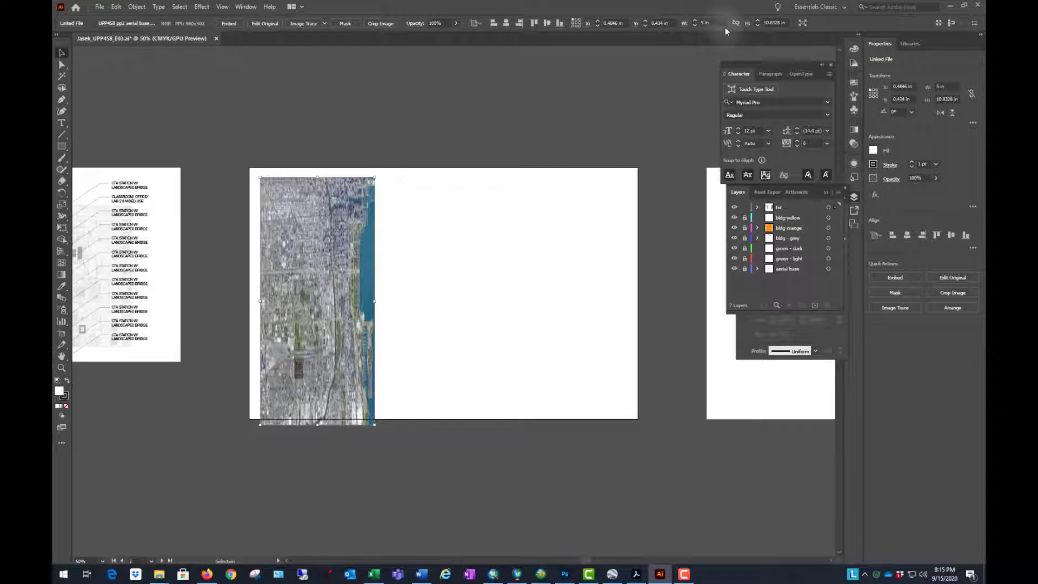
Undo the aerial image's last width change and constrain its width and height proportions
key(ctrl+z)
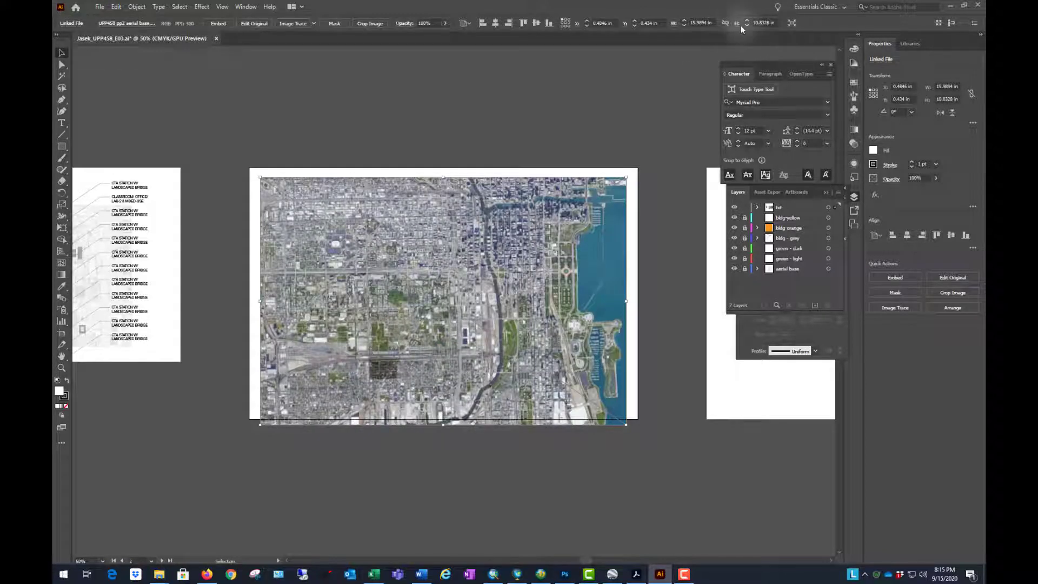
click(724, 23)
Try scaling the aerial image proportionally to a width of 10 in, and undo the resize
click(709, 23)
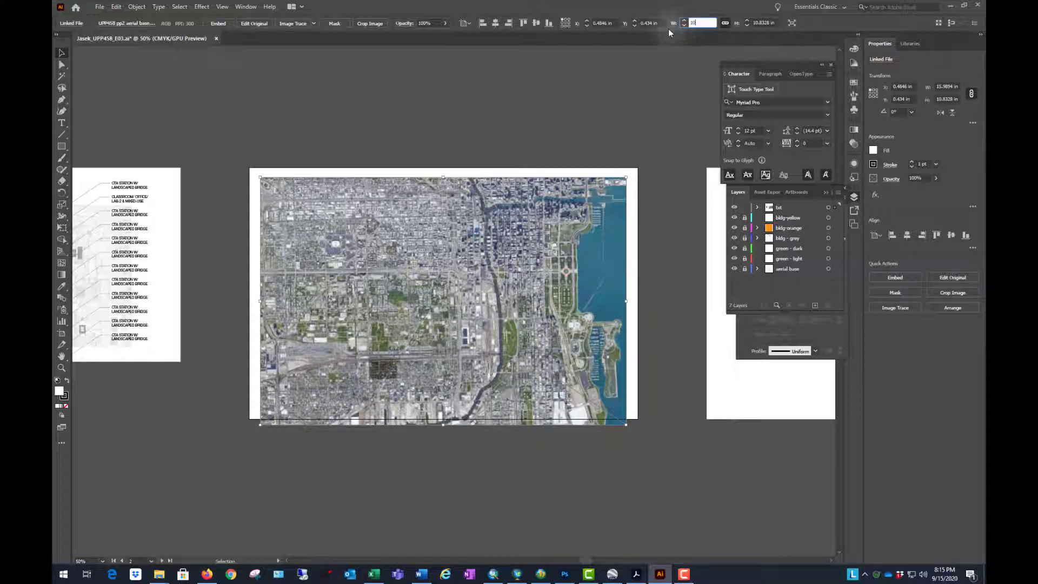
key(Return)
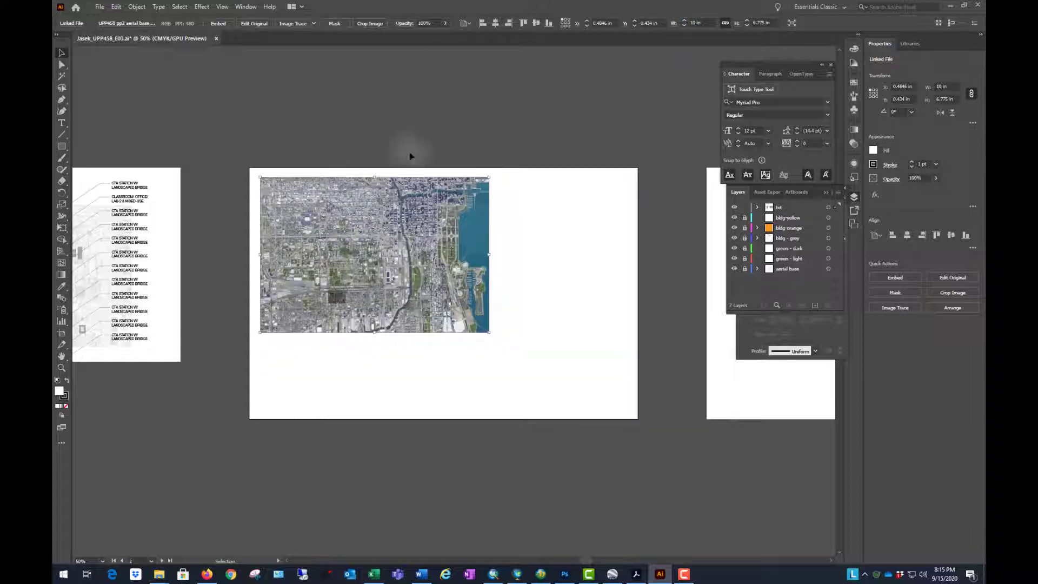
key(ctrl+z)
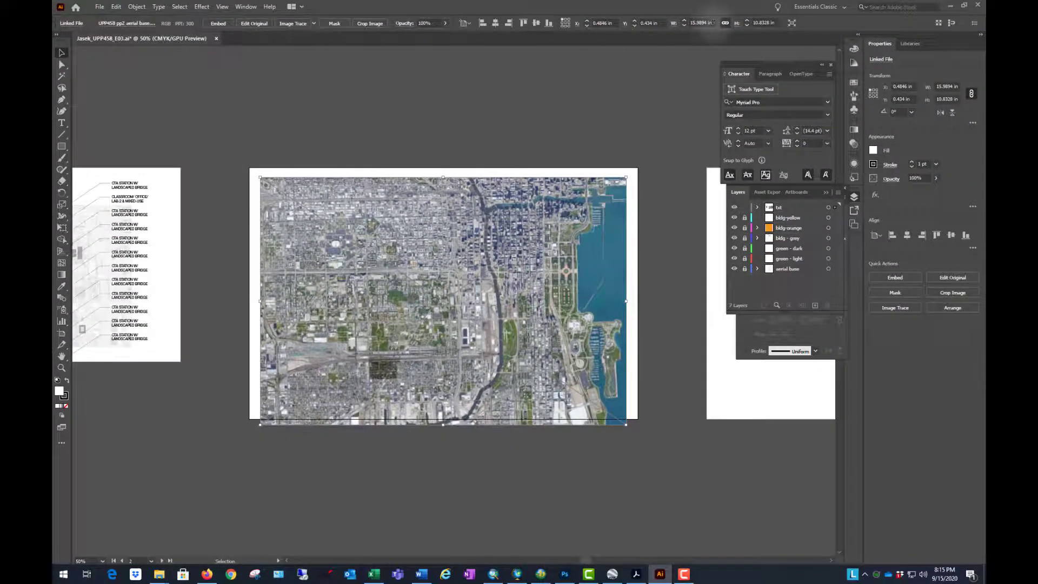
Set the aerial image's width to 16 in with proportions constrained, and deselect it
click(701, 23)
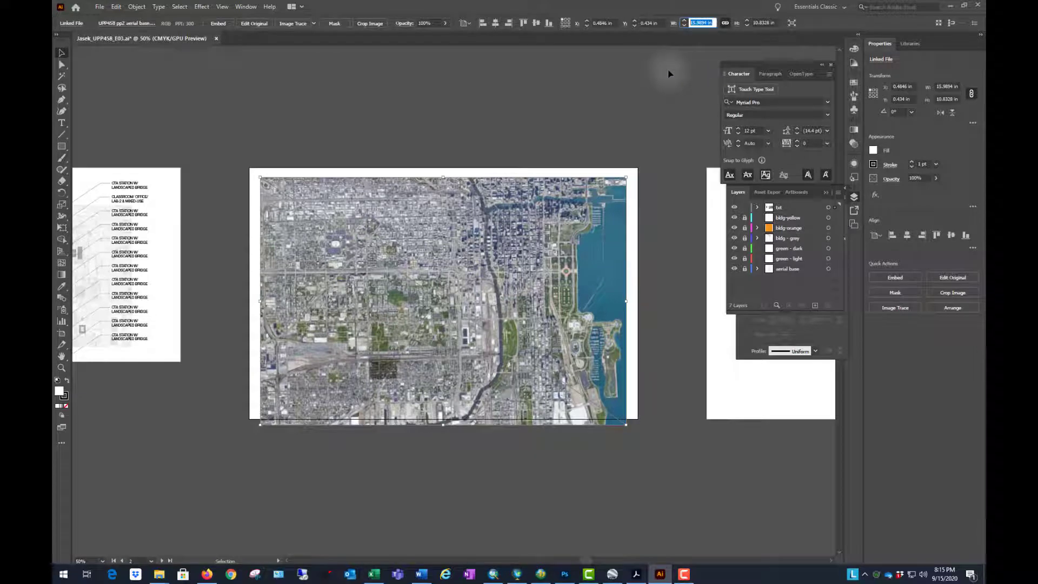
text(16)
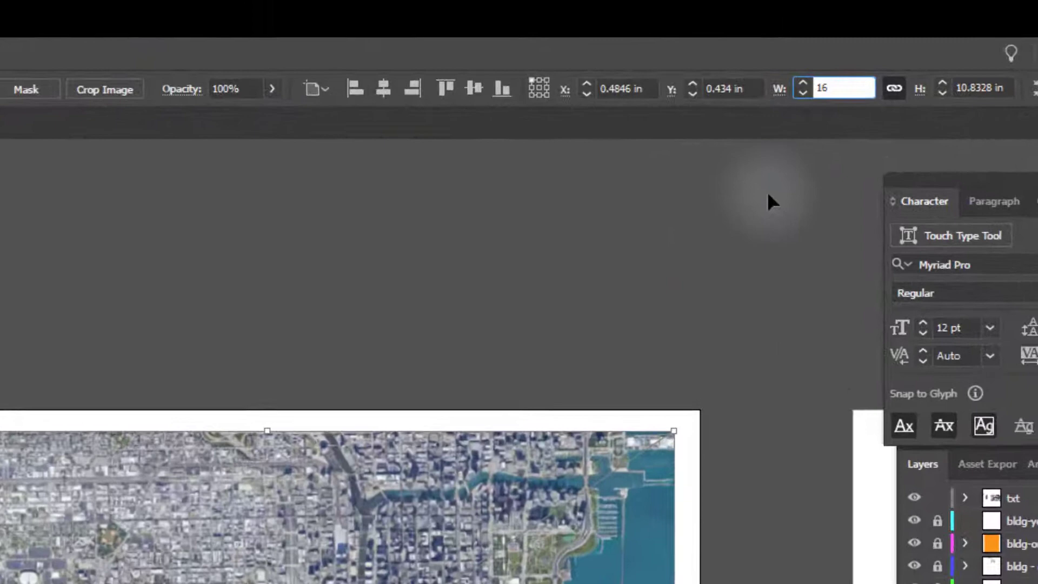
key(Return)
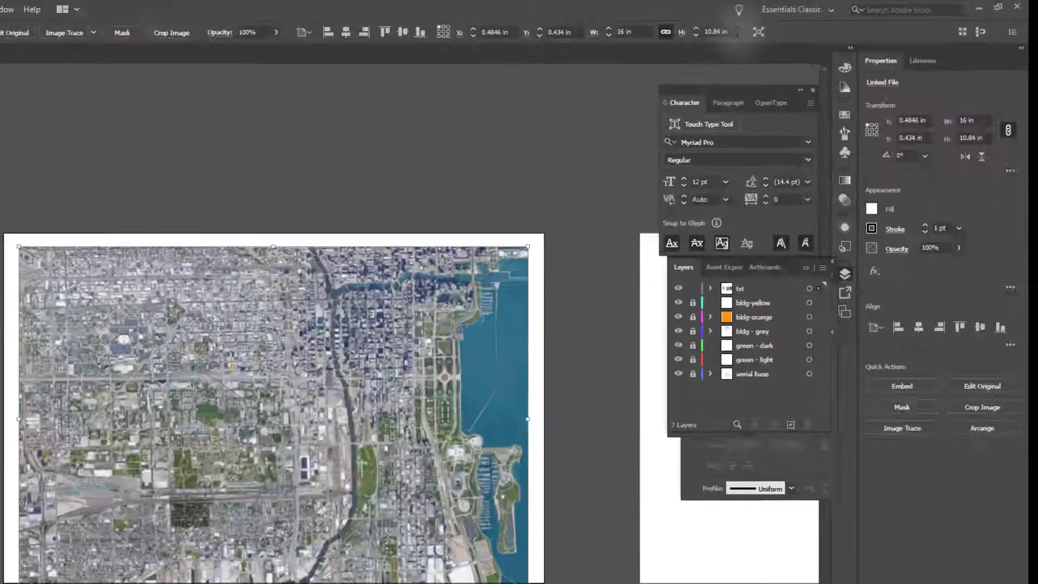
click(765, 23)
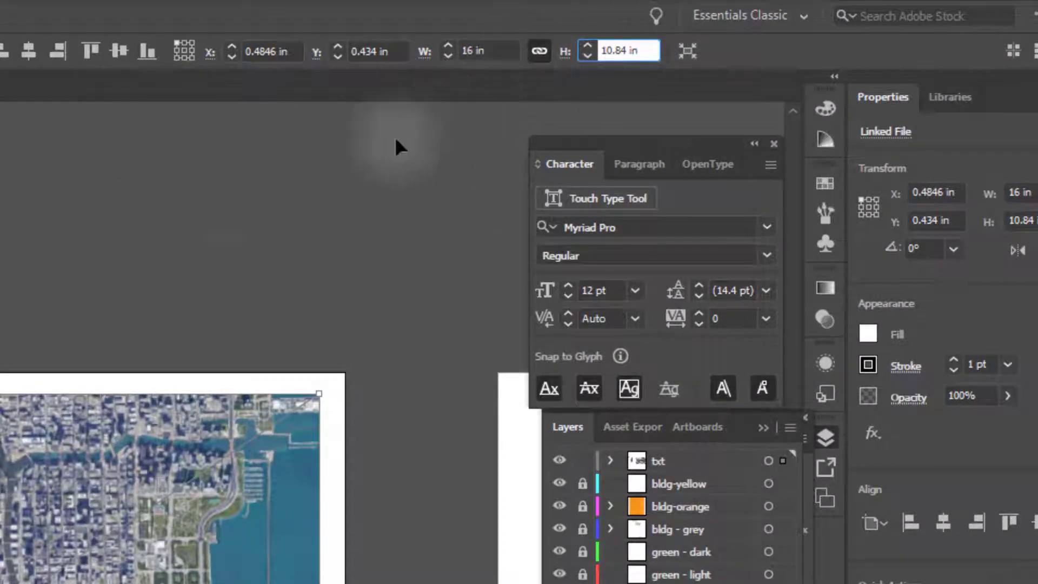
key(Return)
click(289, 253)
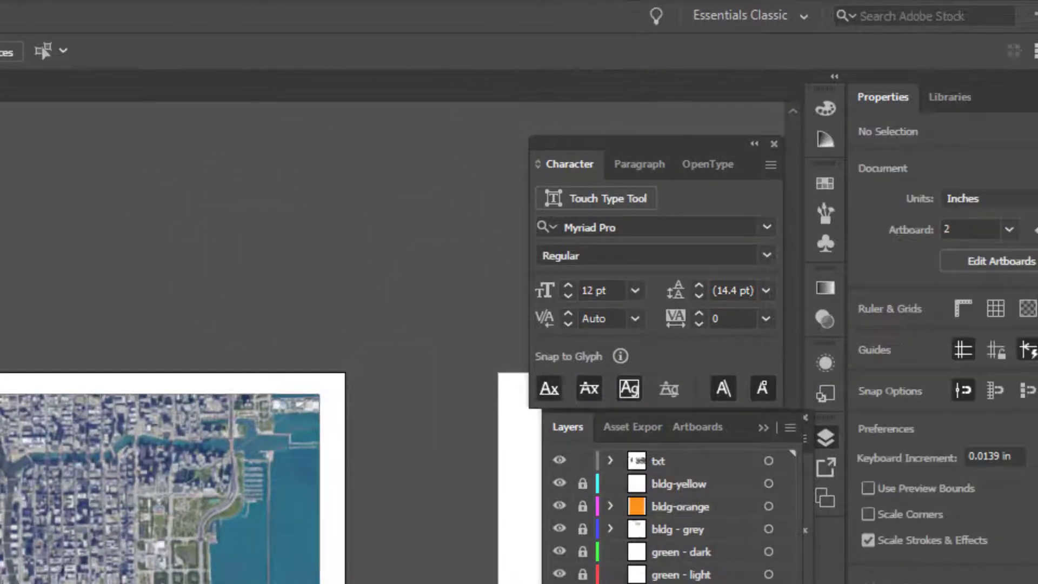
Position the aerial image's upper-left corner at X 0.5 in and Y 0.5 in, and deselect it
click(62, 493)
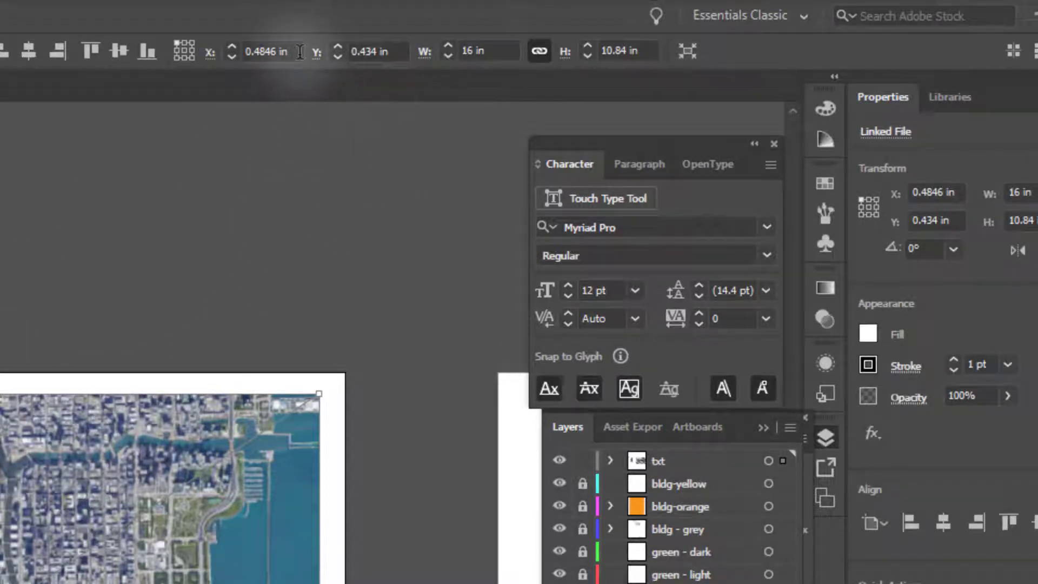
click(300, 51)
text(0.5)
key(Return)
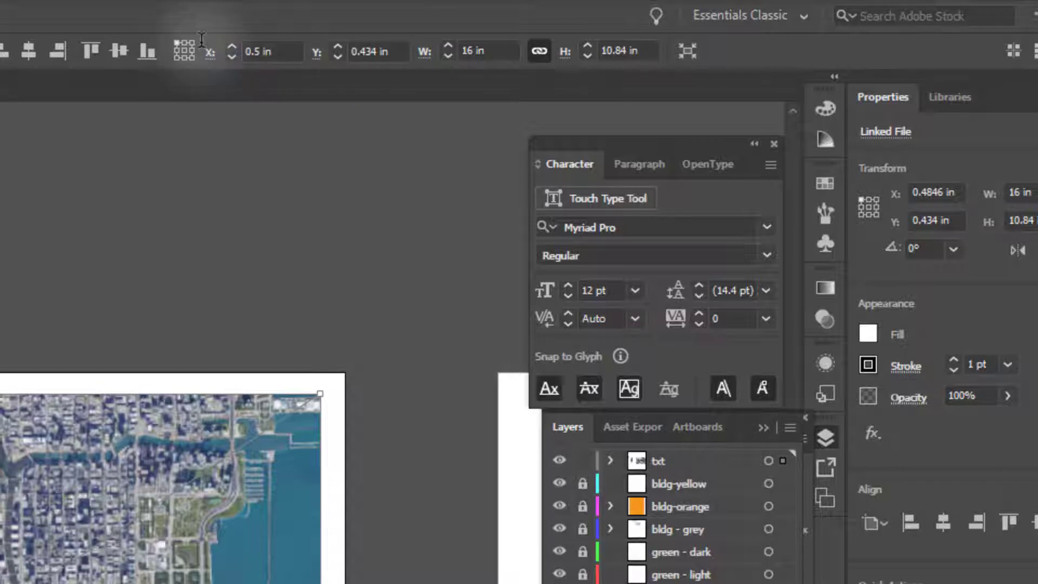
click(400, 51)
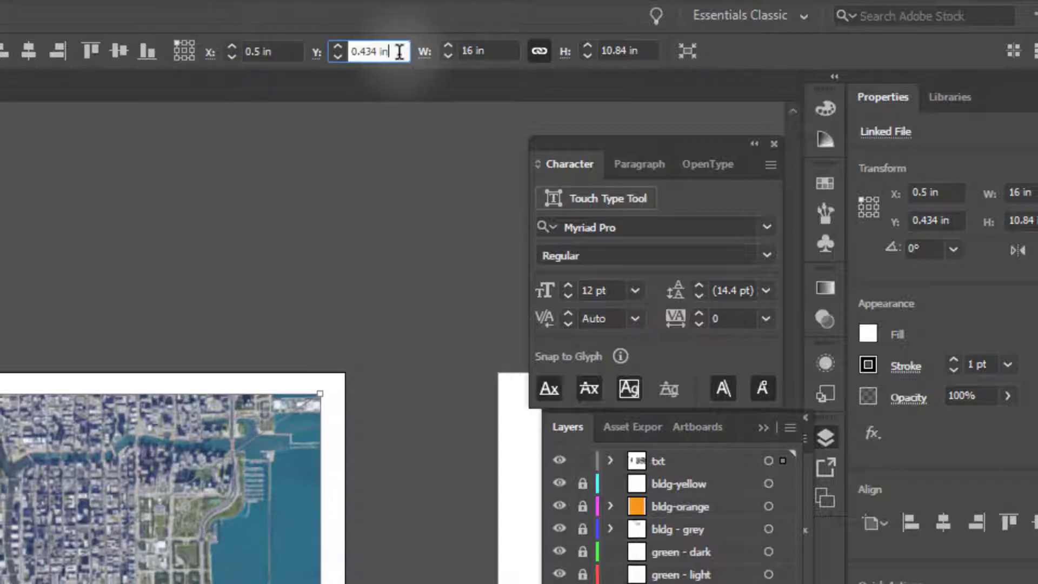
text(0.5)
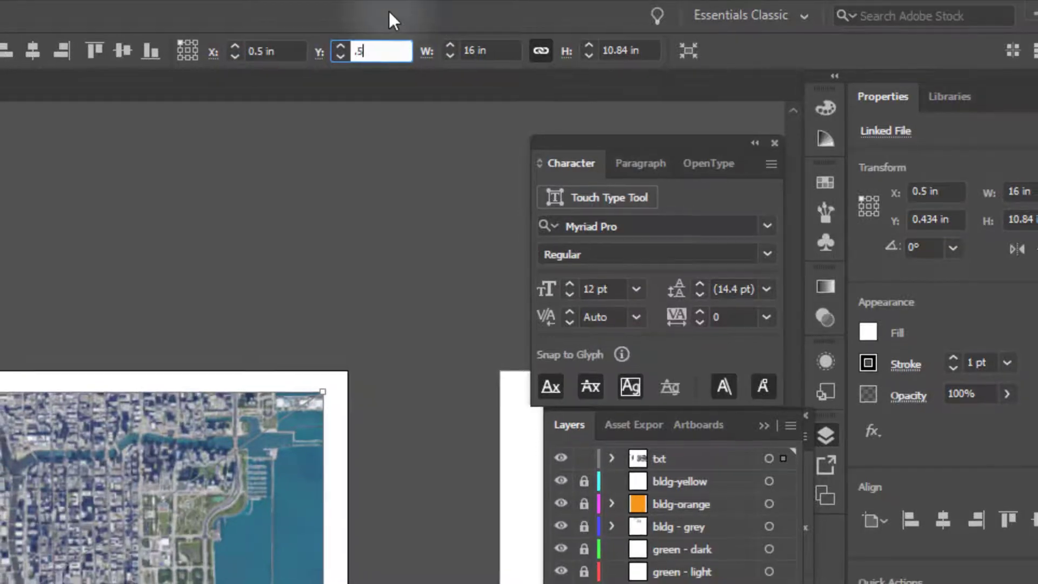
key(Return)
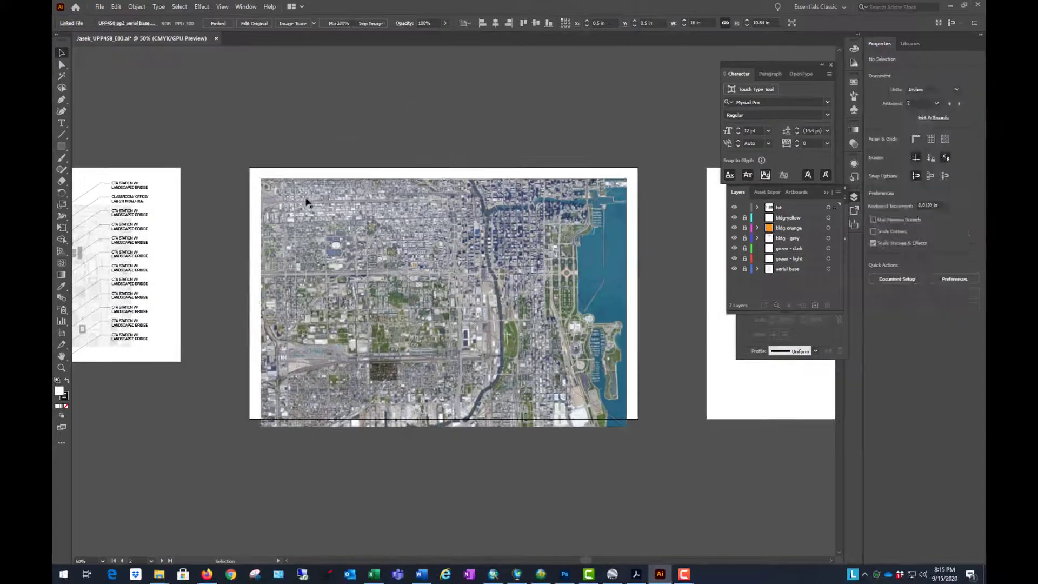
click(238, 191)
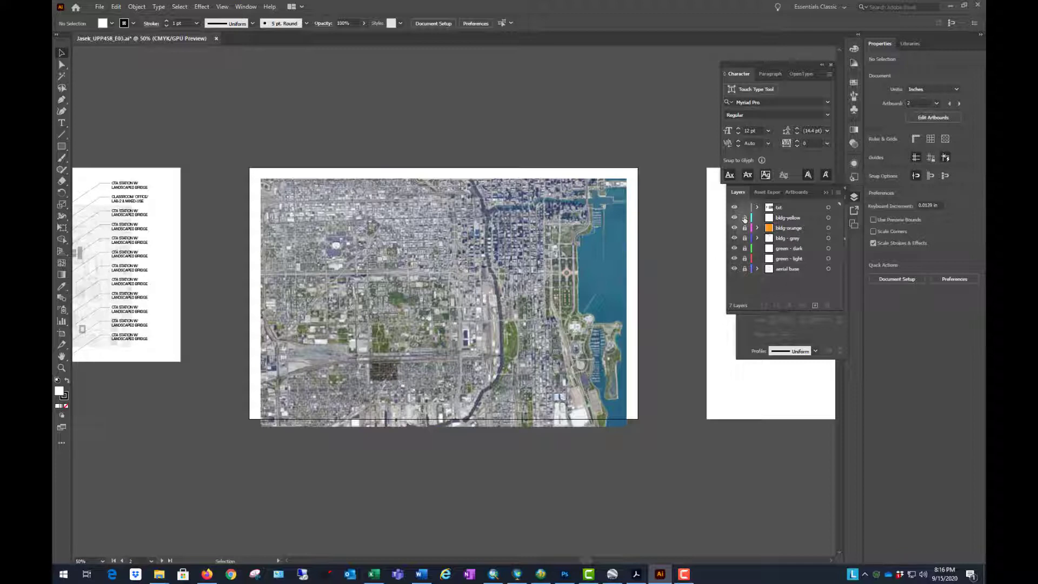
Unlock all the locked layers and move the aerial image from the txt layer to the aerial base layer
drag(744, 218, 745, 273)
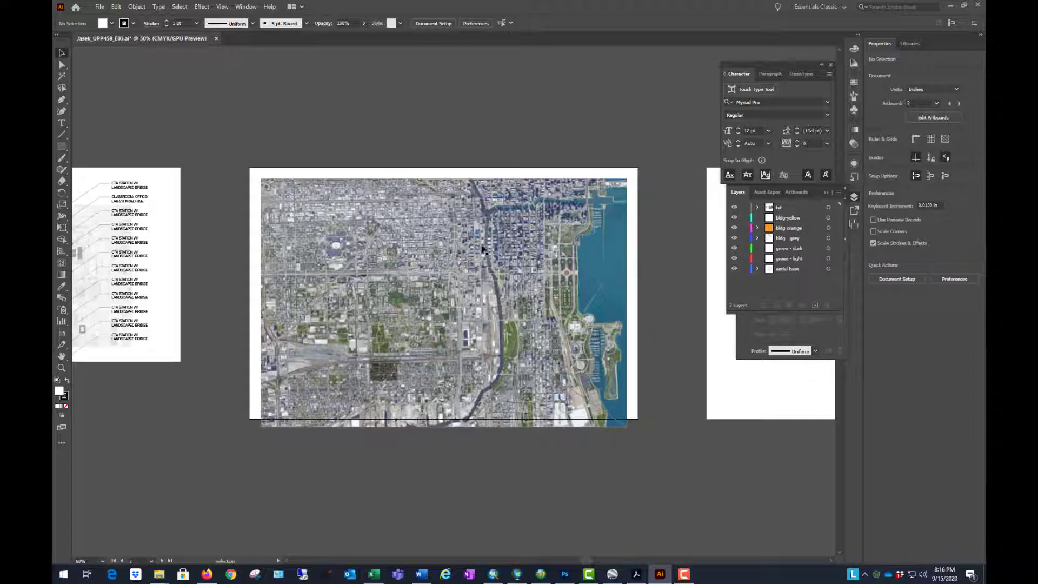
click(391, 241)
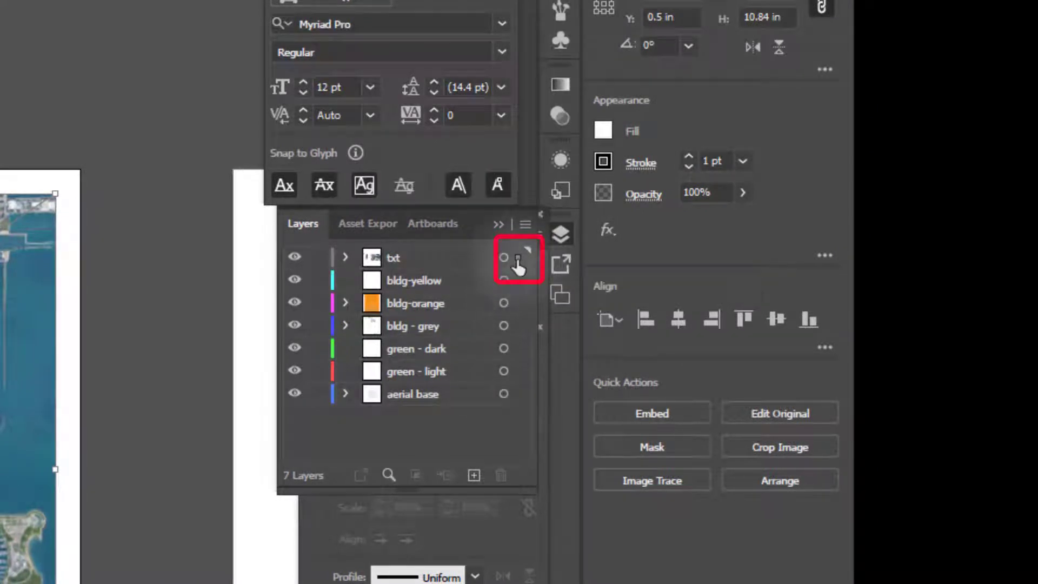
drag(517, 259, 520, 401)
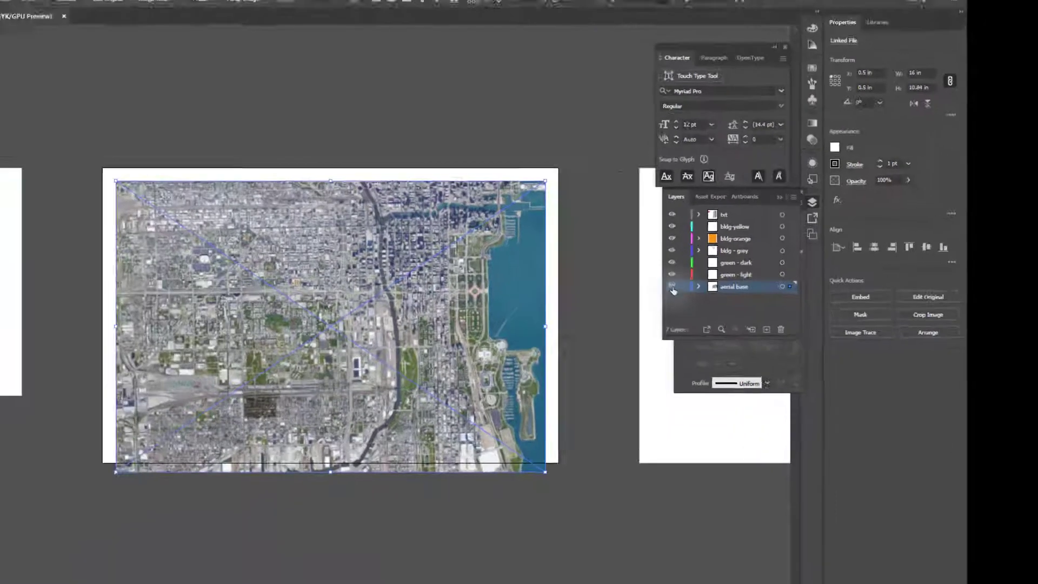
click(294, 393)
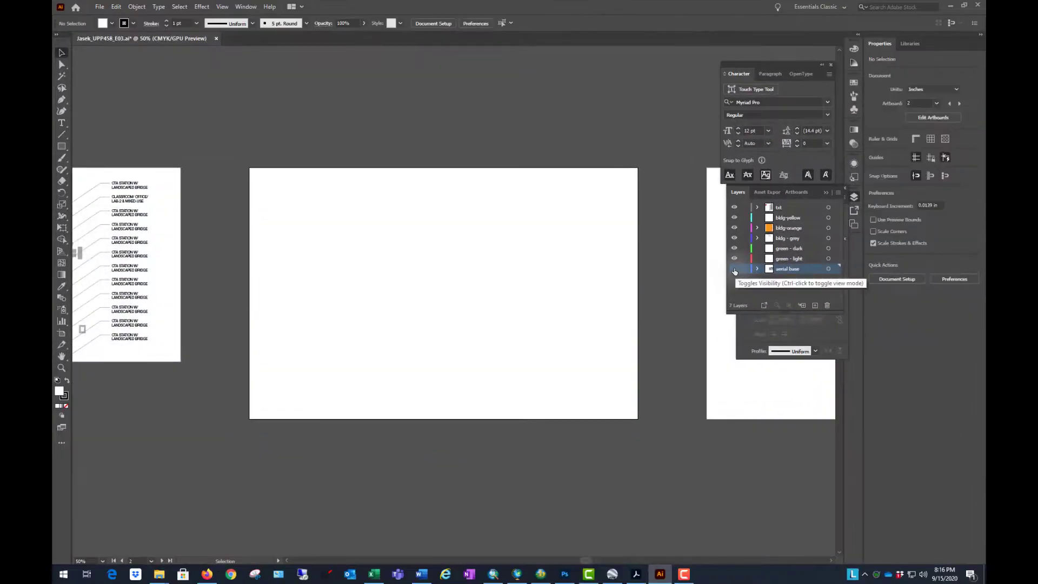
click(734, 269)
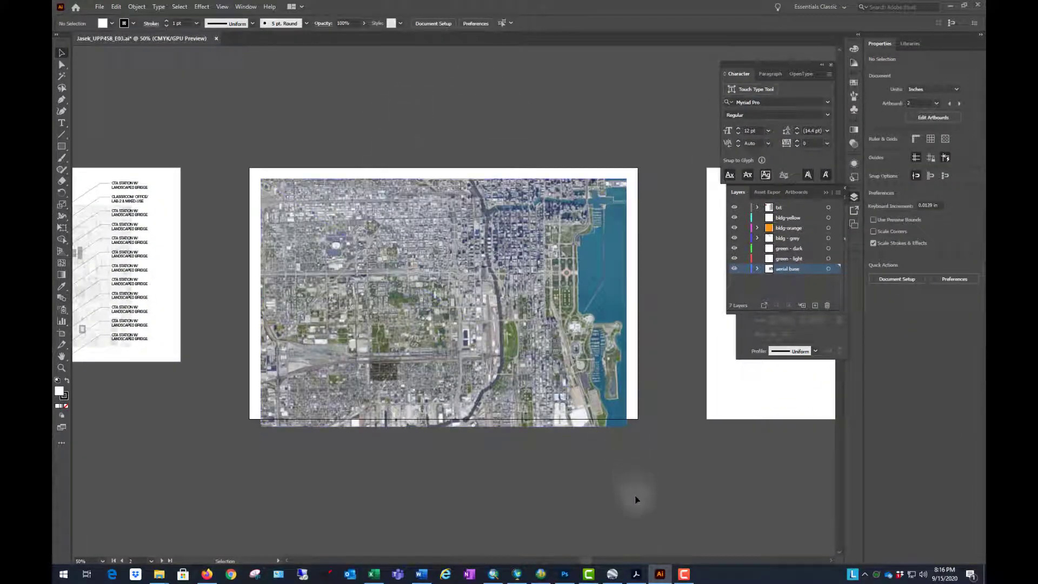
Switch to Adobe Acrobat to examine the proportions of the Regional Transportation Map reference page, and return to Illustrator
click(636, 573)
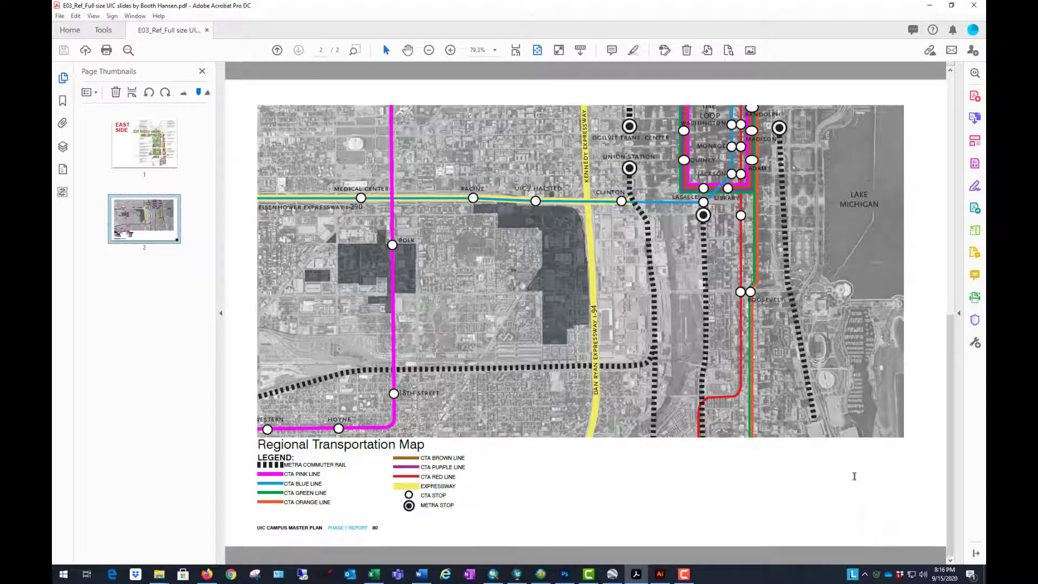
click(929, 5)
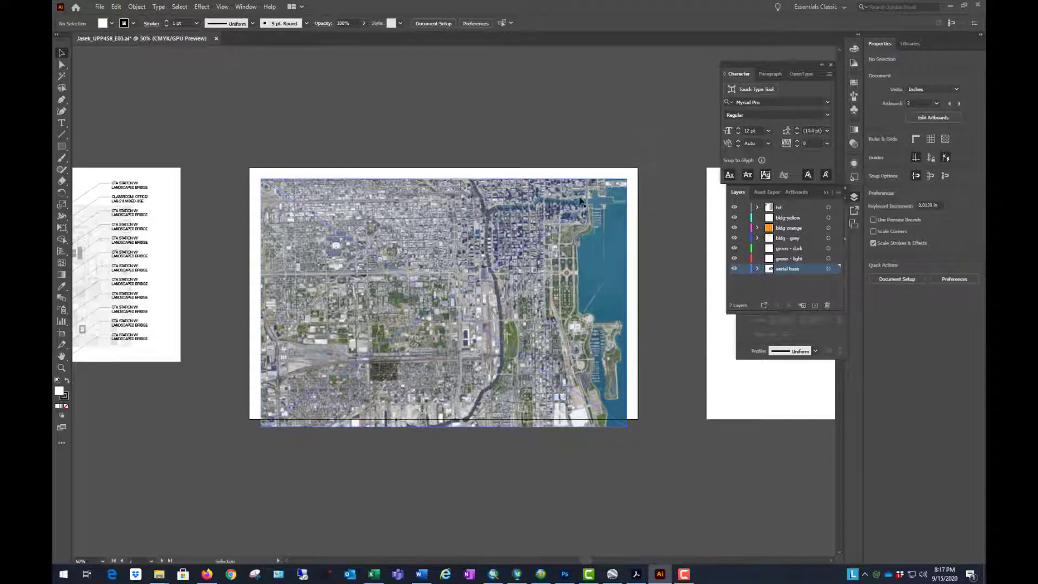
Try scaling the aerial image proportionally to a height of 9 in, and undo the resize
click(565, 284)
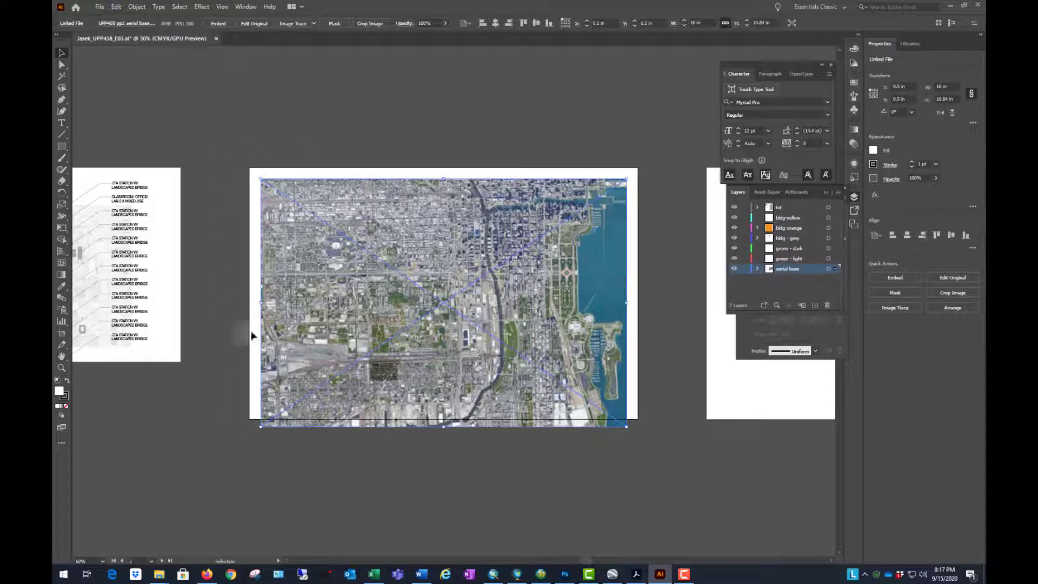
click(724, 25)
click(770, 22)
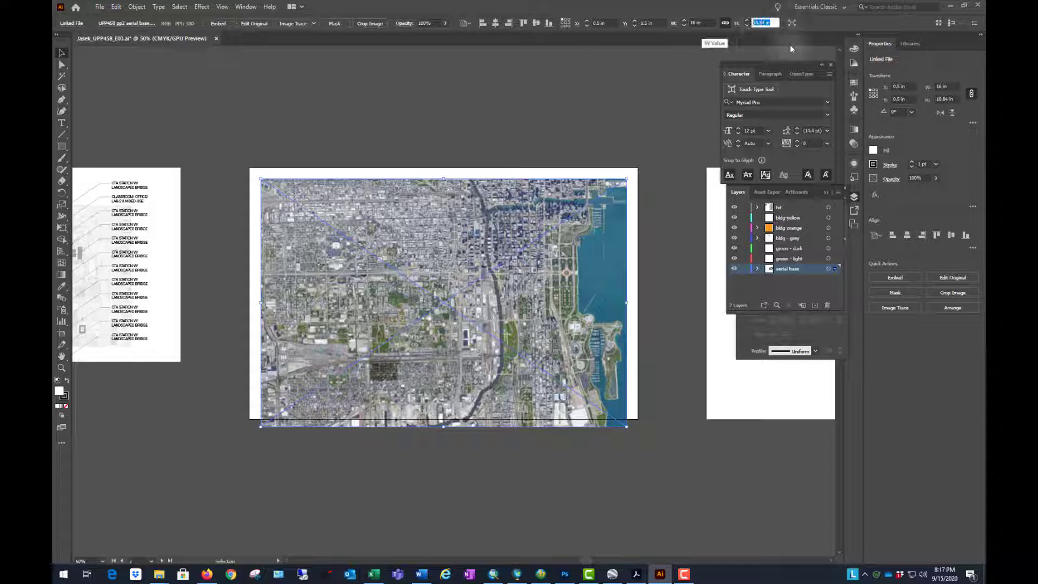
key(Return)
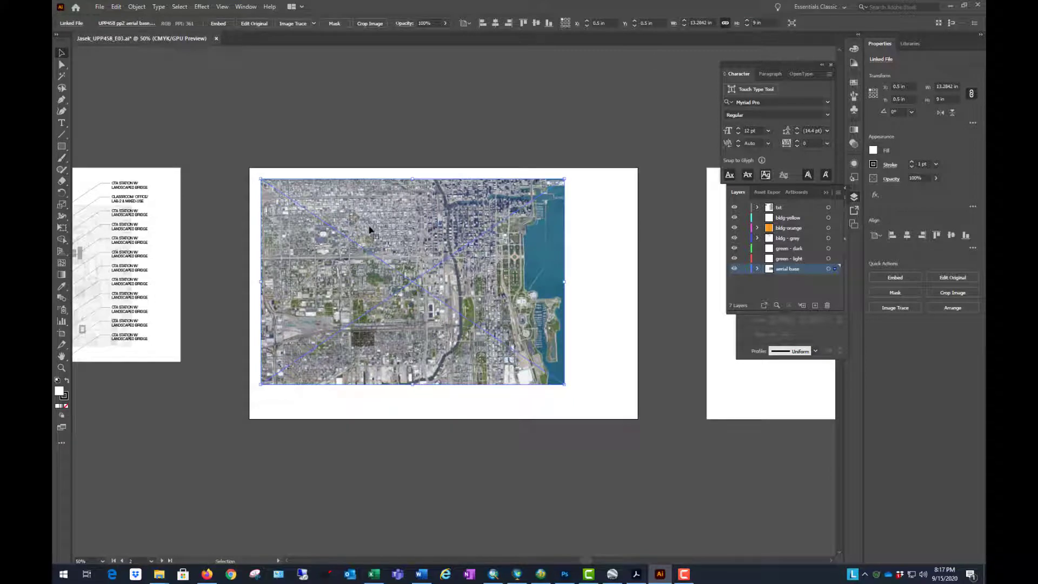
key(ctrl+z)
click(415, 127)
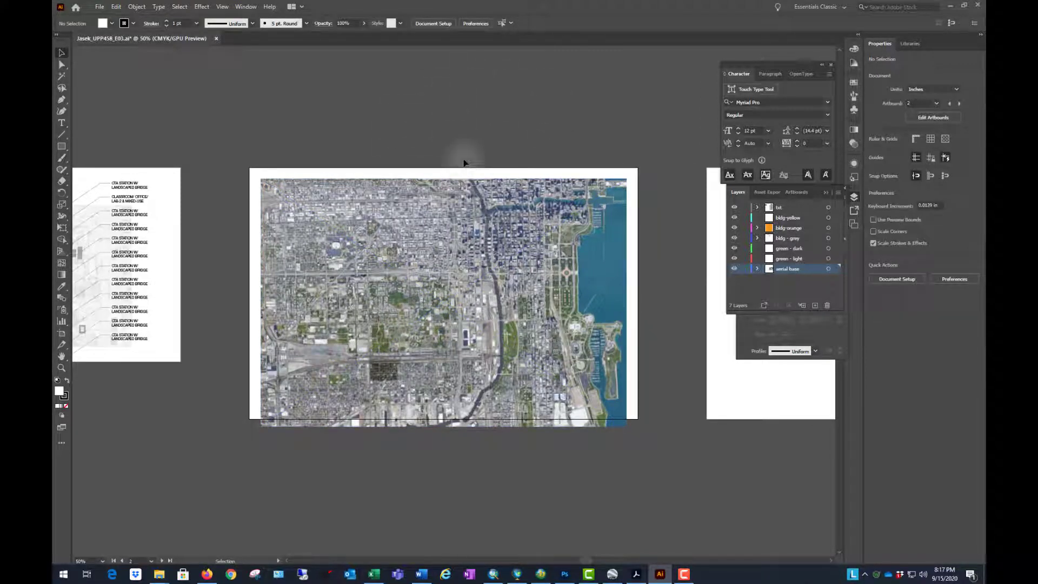
Draw a rectangle about 16 by 8.86 in over the aerial image, starting from the image's upper-left corner
scroll(427, 146, down, 1)
scroll(445, 176, up, 3)
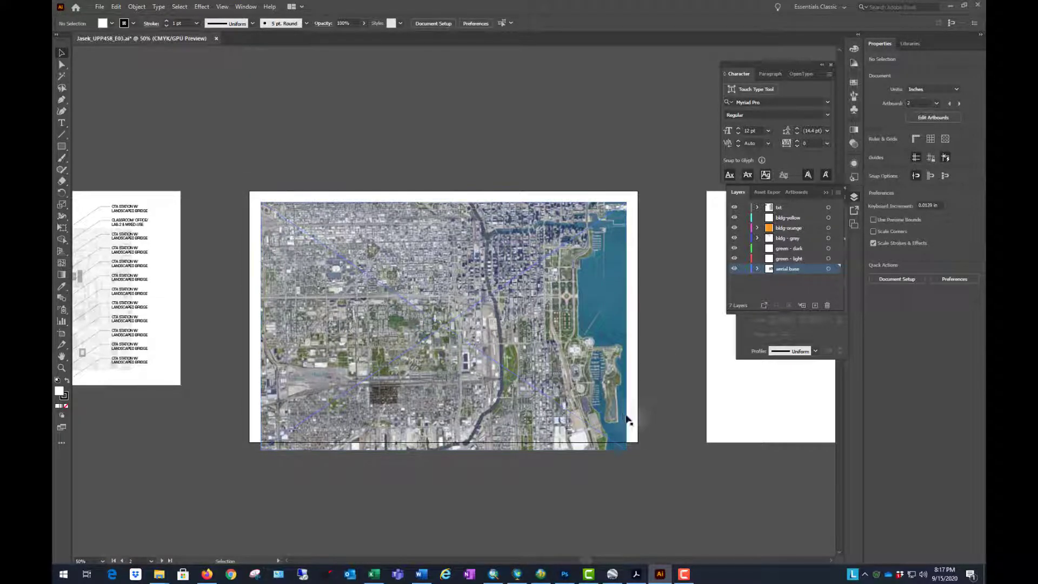
click(62, 146)
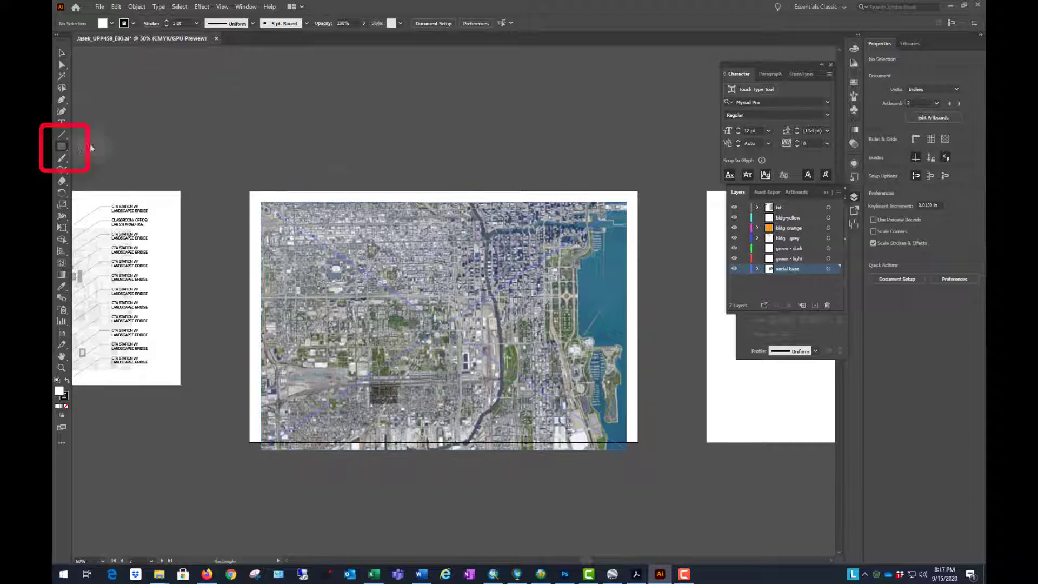
drag(261, 201, 626, 404)
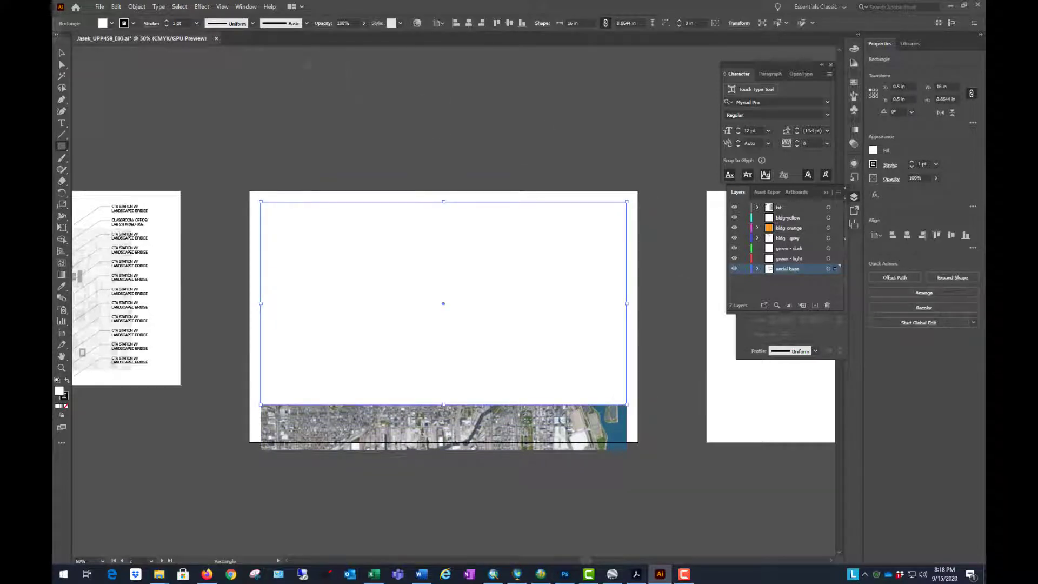
click(63, 53)
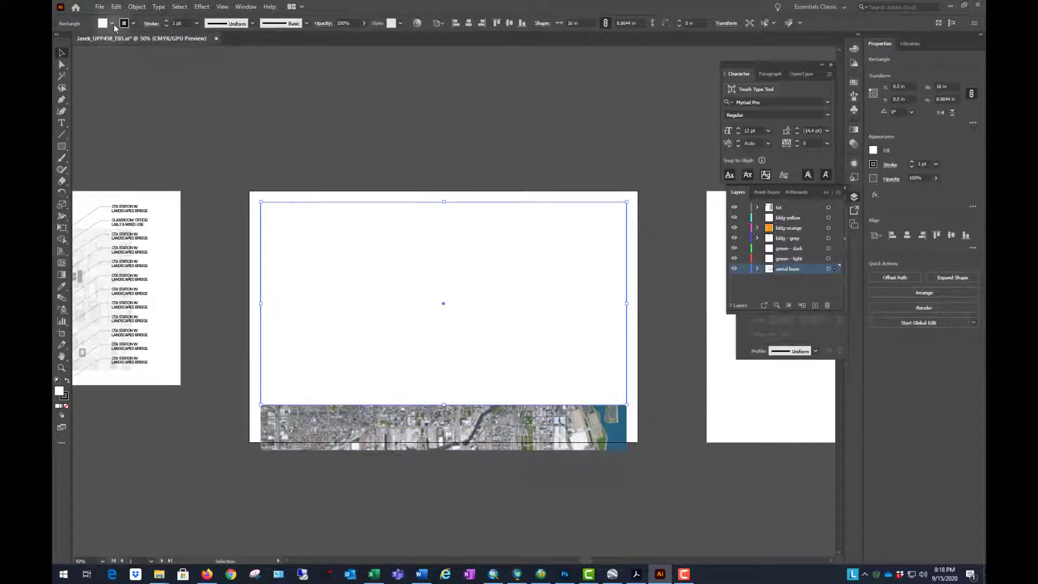
Give the rectangle no fill and a 10 pt red stroke using the C=15 M=100 Y=90 K=10 swatch
click(113, 24)
click(60, 41)
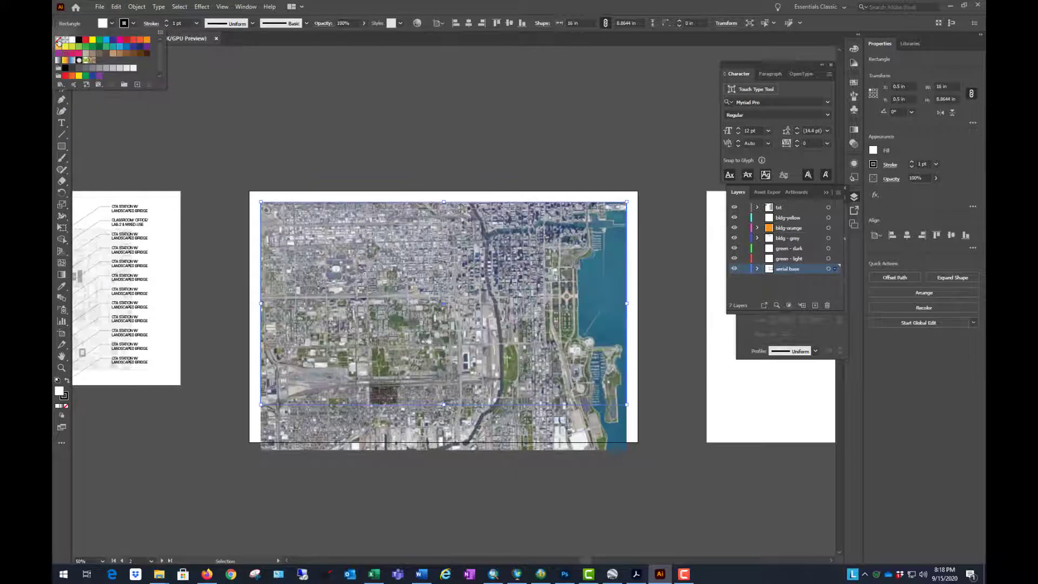
click(133, 24)
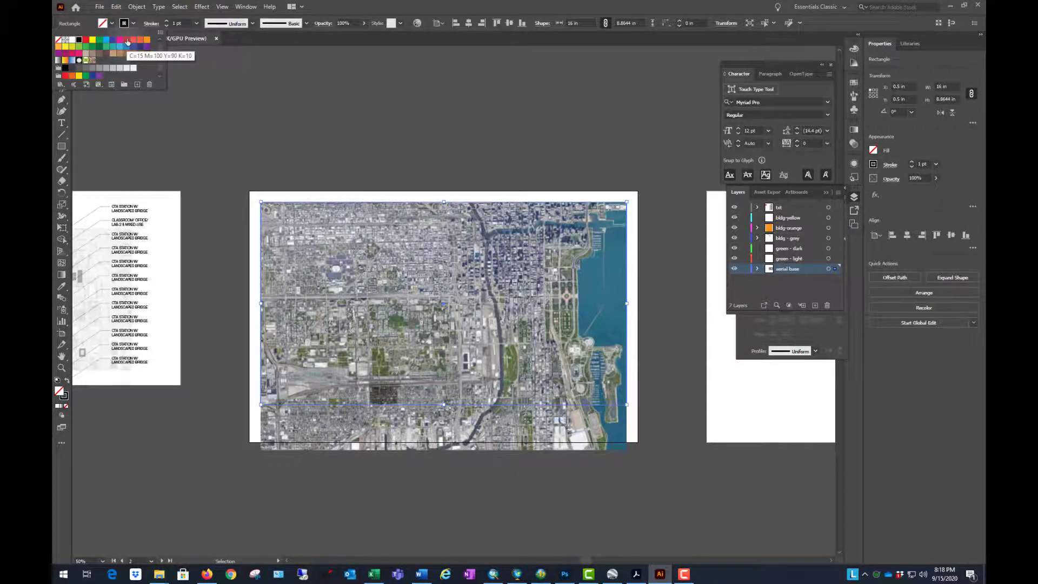
click(127, 40)
click(167, 24)
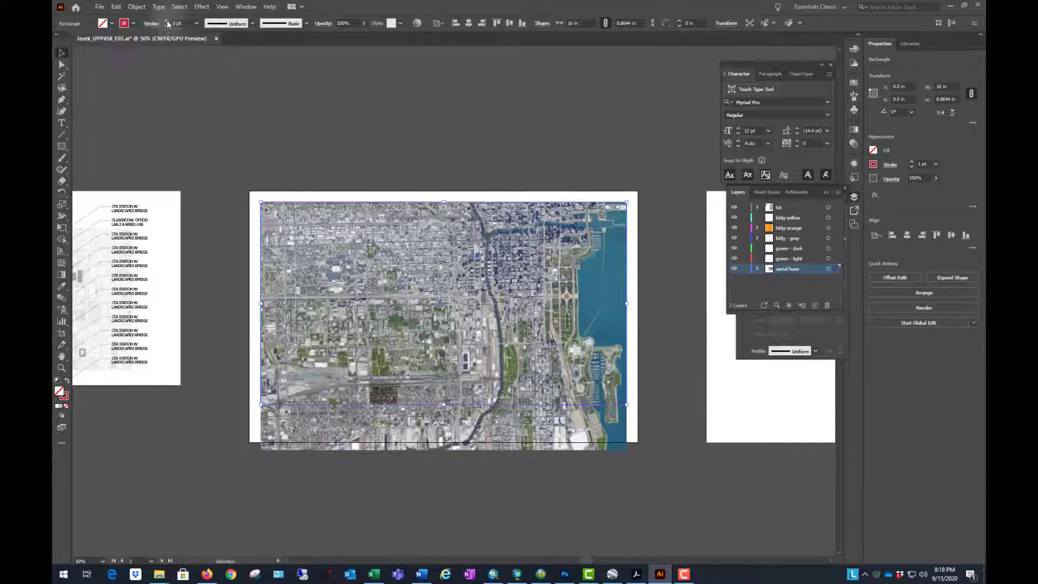
click(168, 24)
click(167, 23)
click(167, 23)
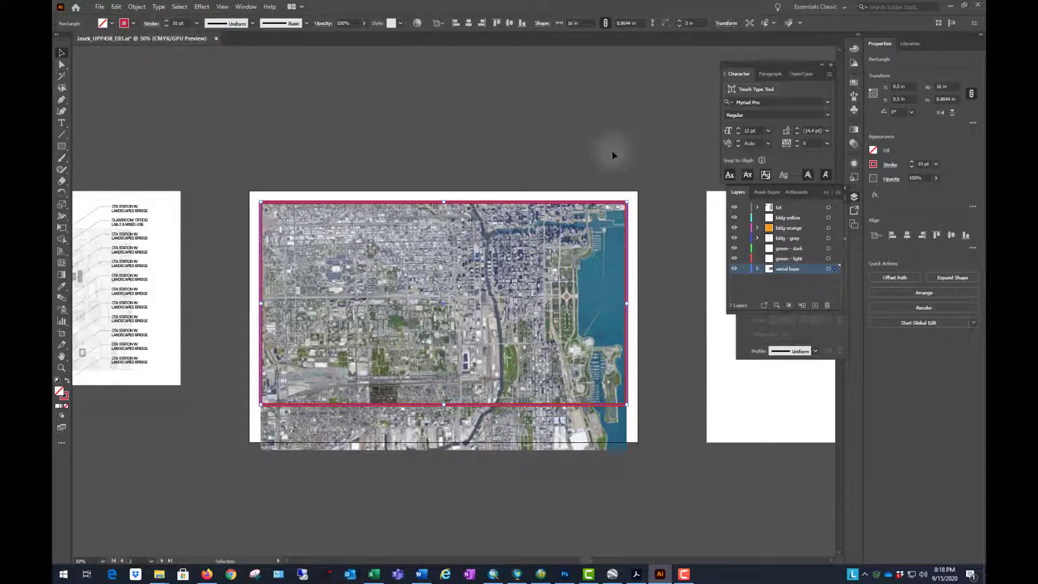
click(679, 135)
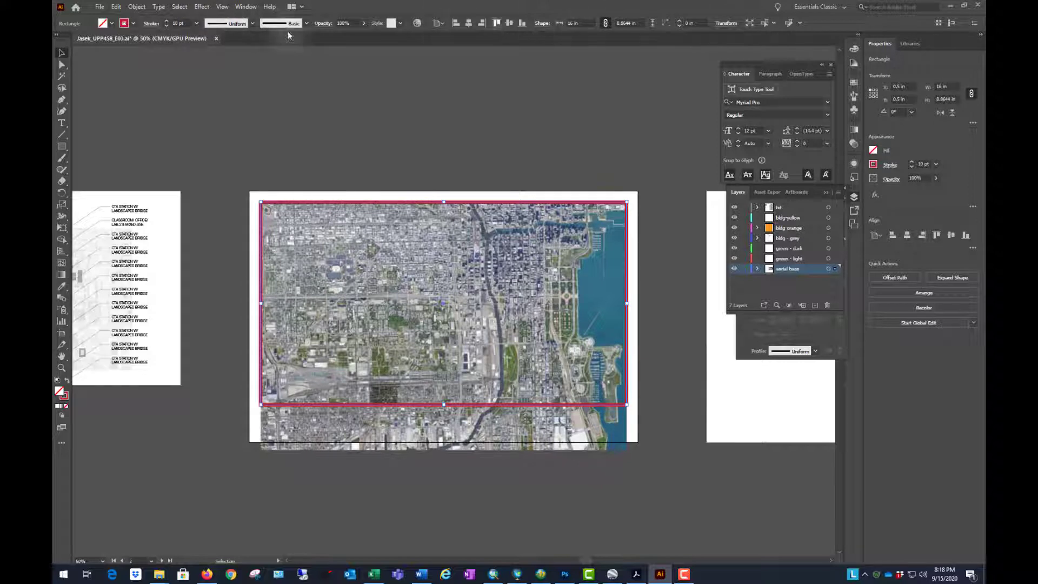
Unlink the red rectangle's width and height proportions, try a height of 9 in, and undo the resize
click(727, 23)
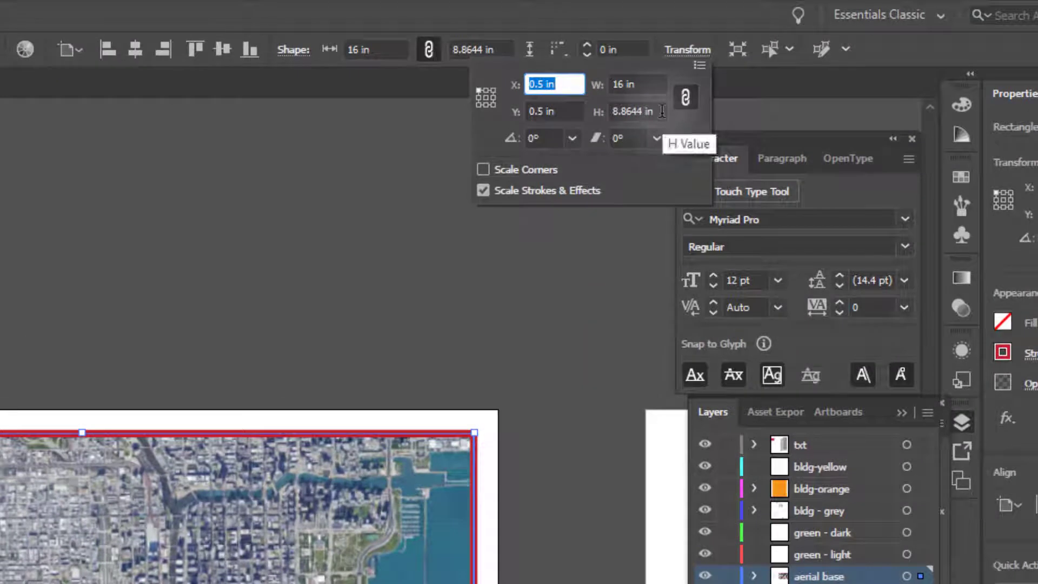
click(661, 111)
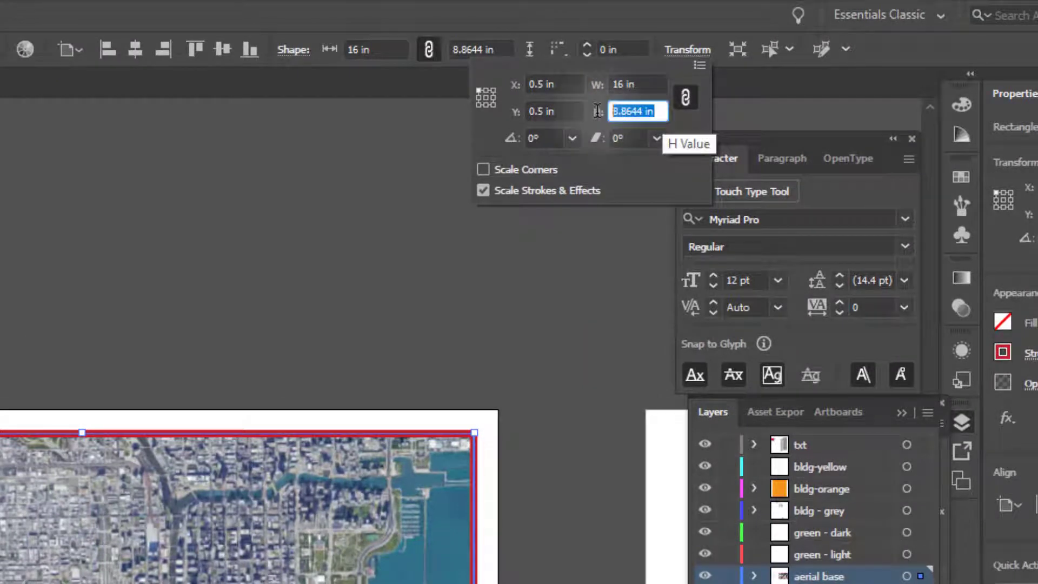
click(686, 99)
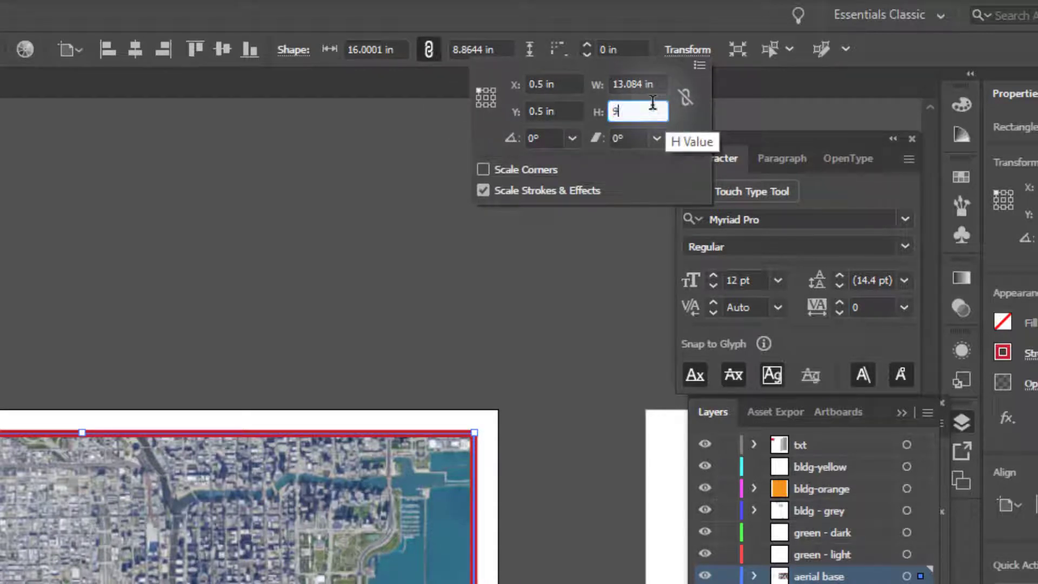
key(Return)
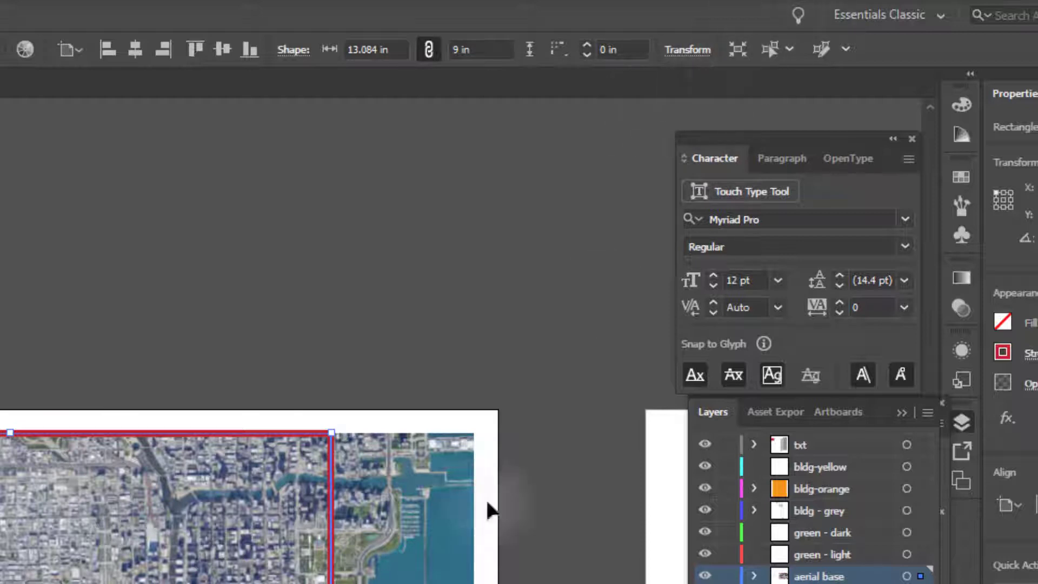
key(ctrl+z)
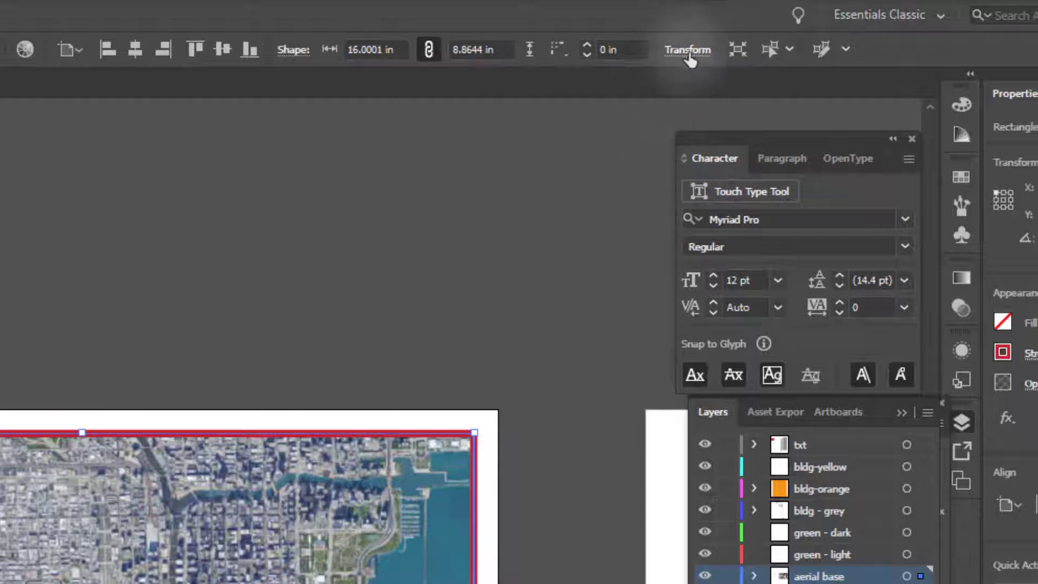
Set the red rectangle's height to 9 in while keeping its width
click(701, 56)
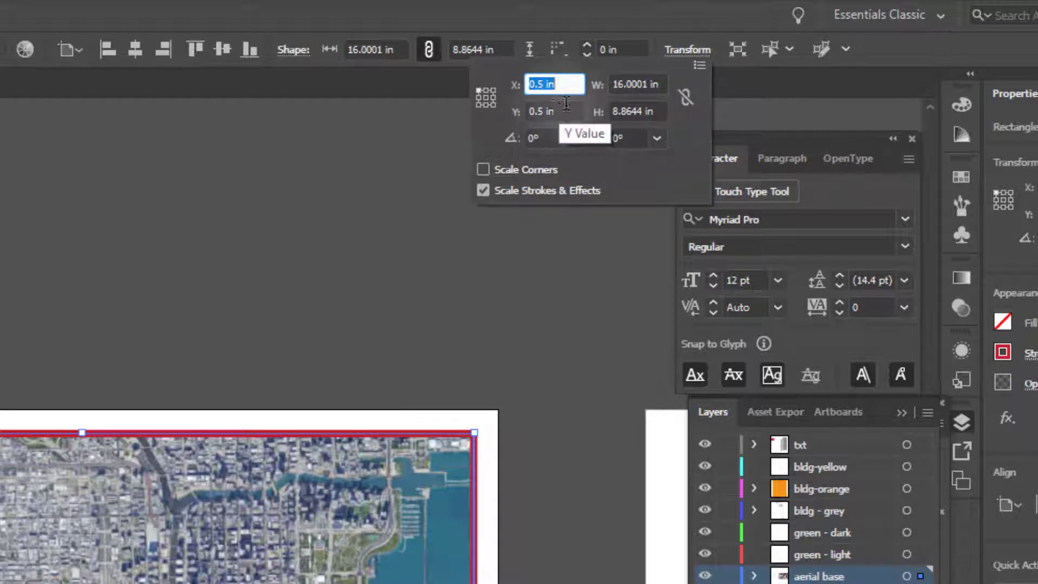
click(561, 108)
click(659, 114)
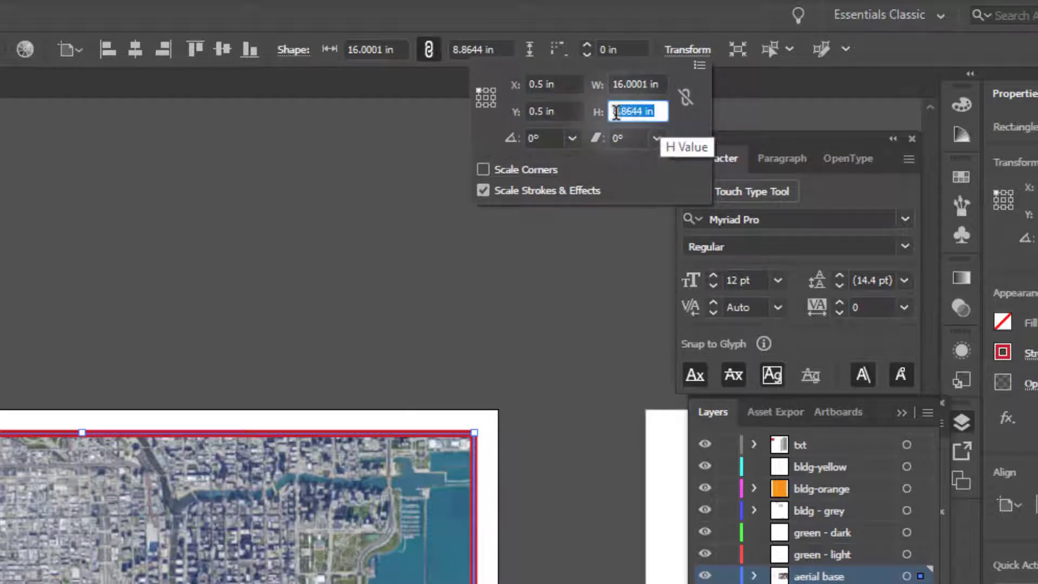
text(9)
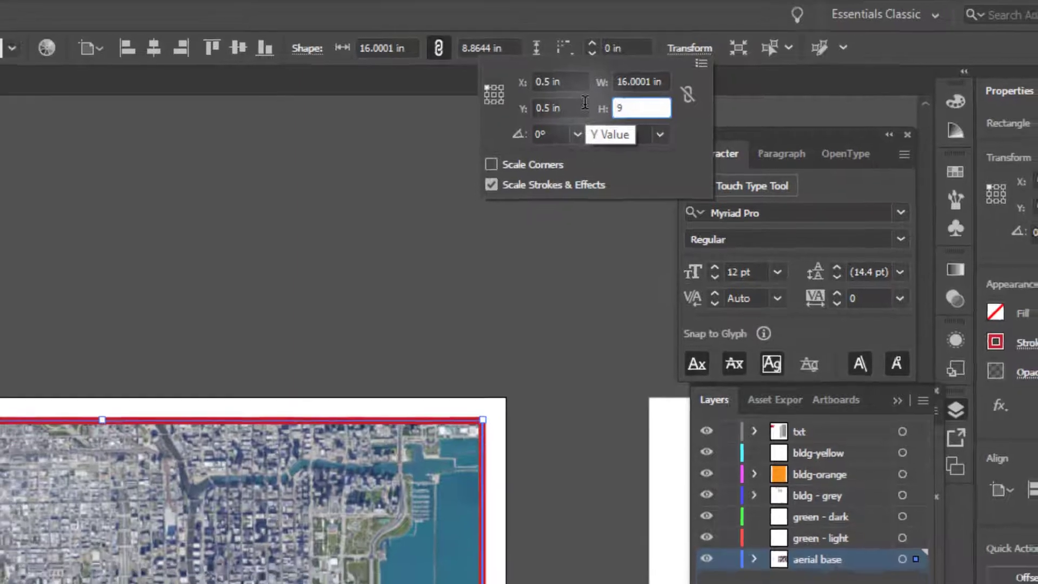
key(Return)
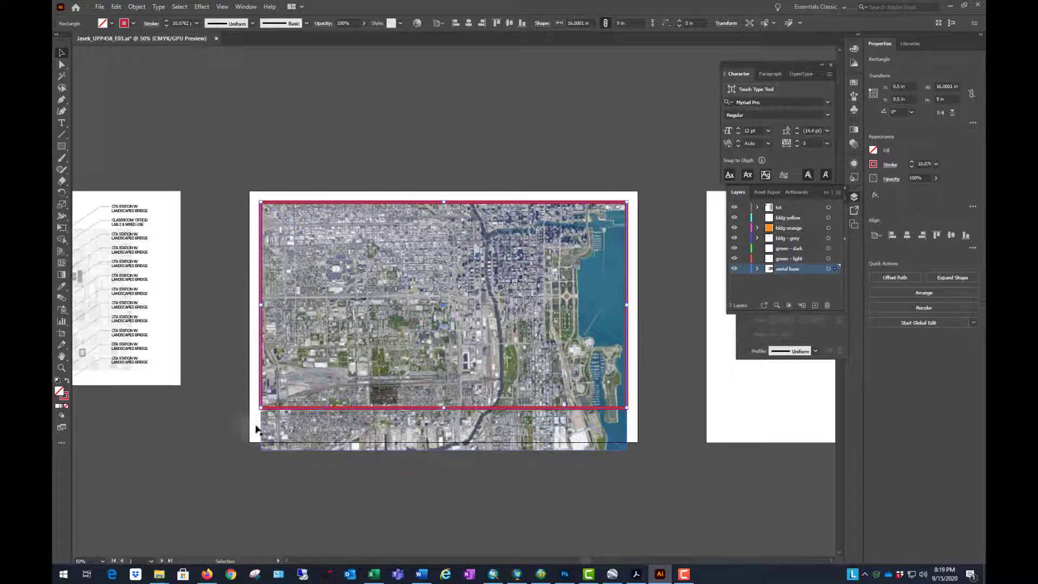
Set the red rectangle's height to 8.5 in and deselect it
click(726, 23)
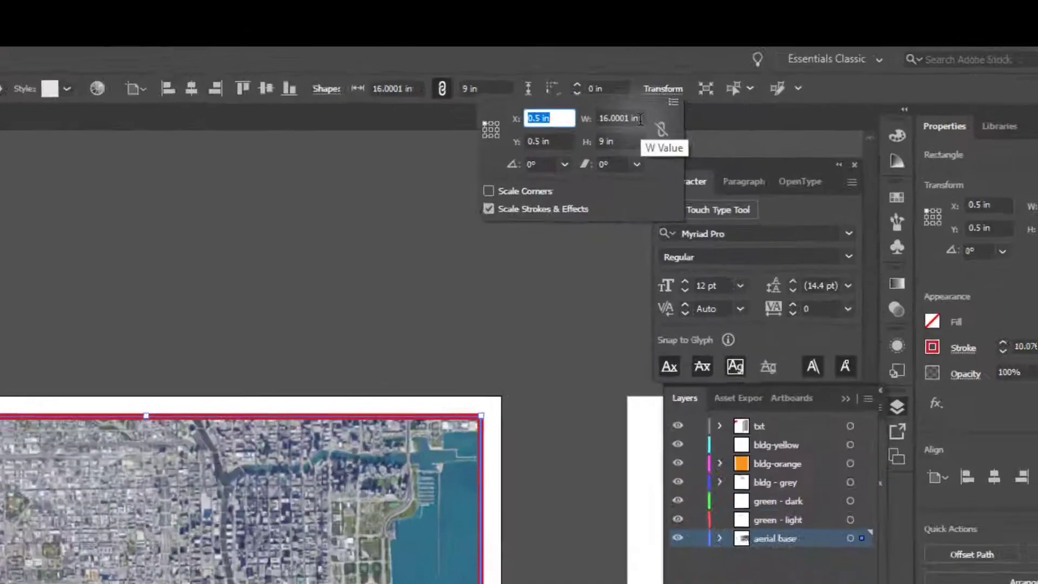
click(709, 42)
click(707, 54)
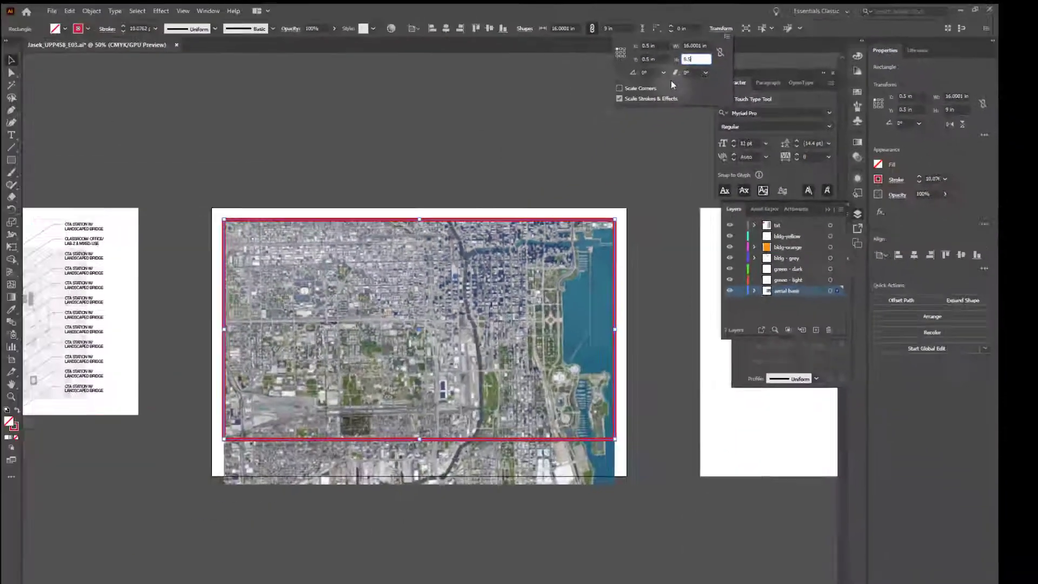
key(Return)
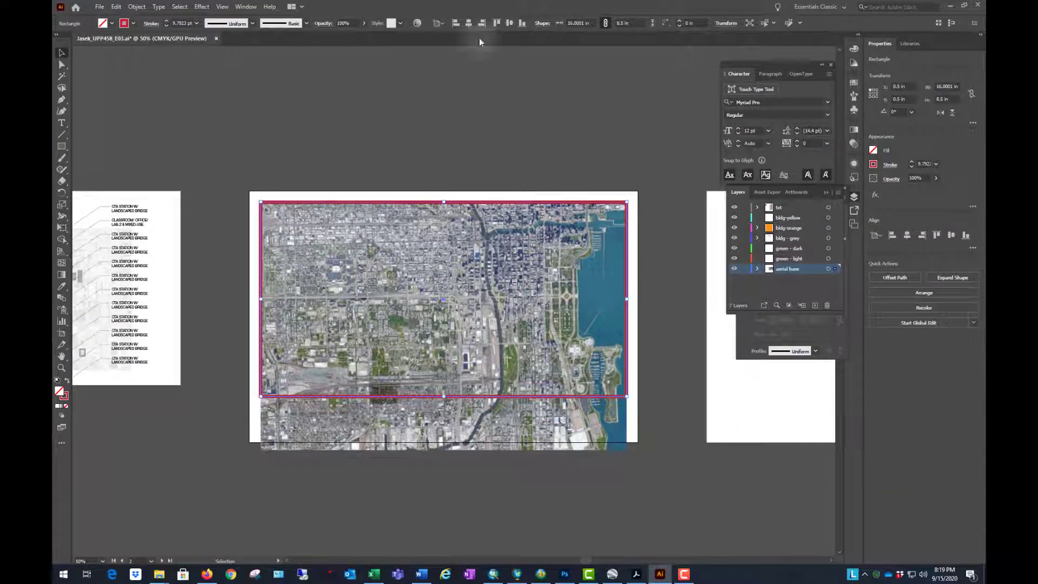
click(478, 152)
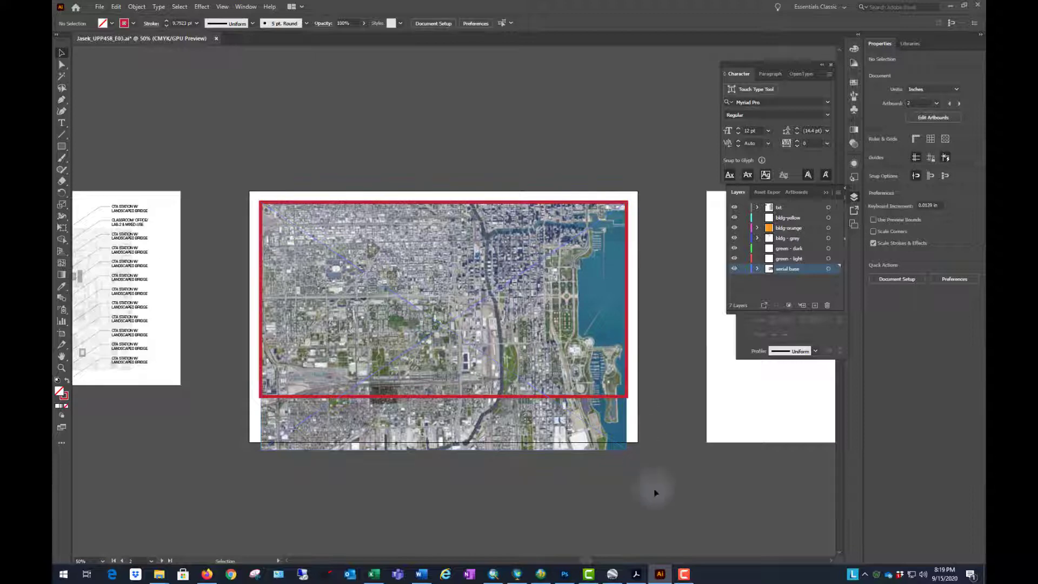
Check the reference map in Adobe Acrobat, and move the aerial image straight up behind the red rectangle to Y about -1.27 in
click(636, 574)
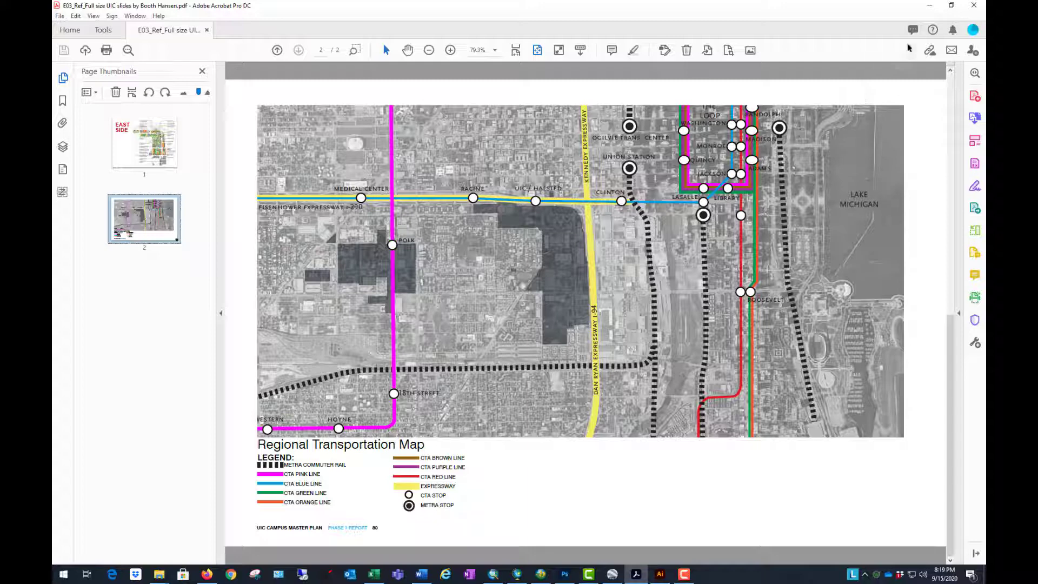
click(928, 7)
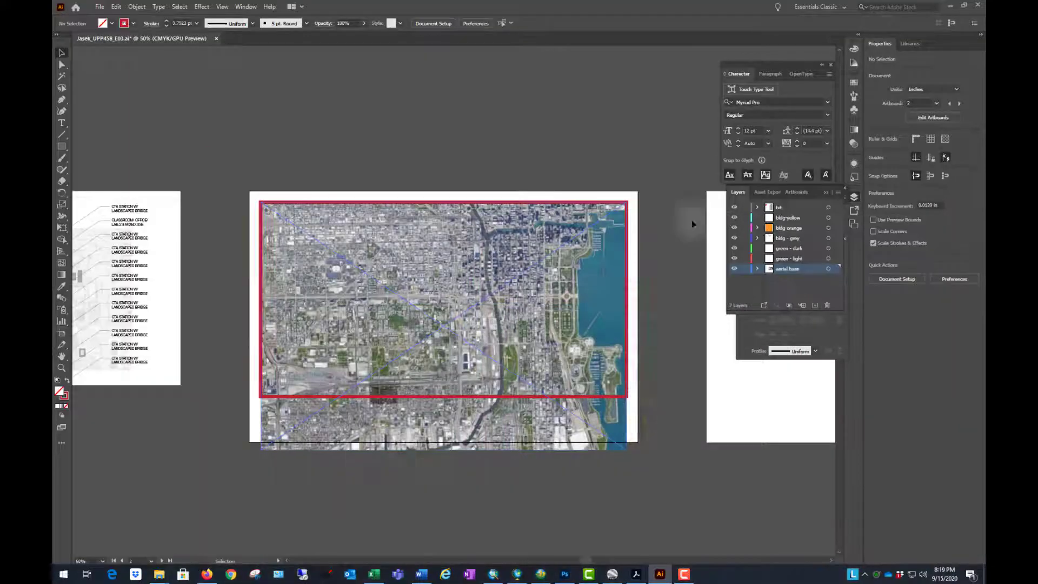
click(555, 430)
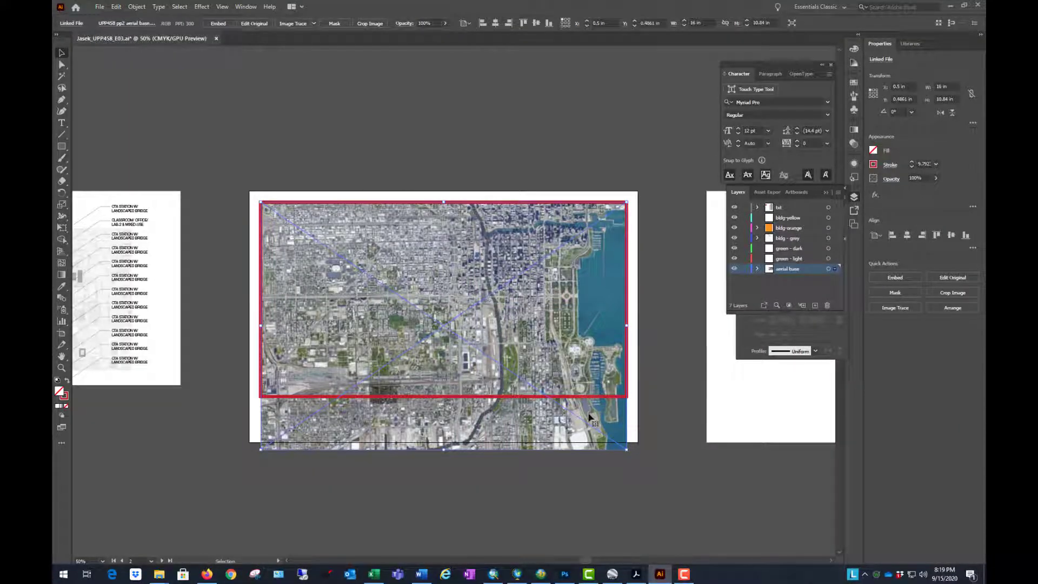
key(Up)
key(Up)
key(Up)
key(Up)
key(Up)
key(Up)
key(Up)
key(Up)
key(Up)
key(Up)
key(Up)
key(Up)
key(Up)
key(Up)
key(Up)
key(Up)
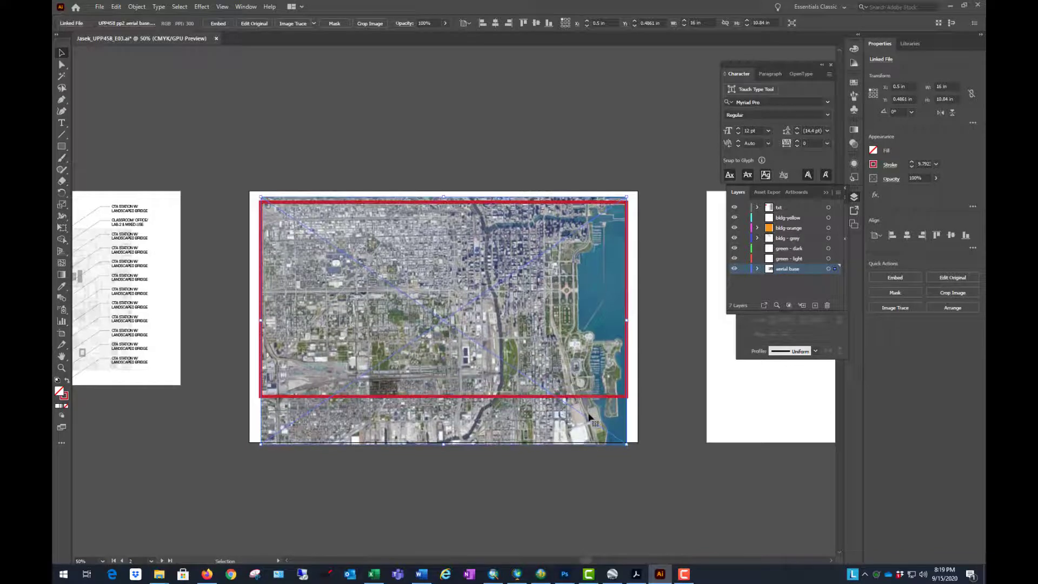
key(Up)
key(Up)
key(Up)
key(Up)
key(Up)
key(Up)
key(Up)
key(Up)
key(Up)
key(Up)
key(Up)
key(Up)
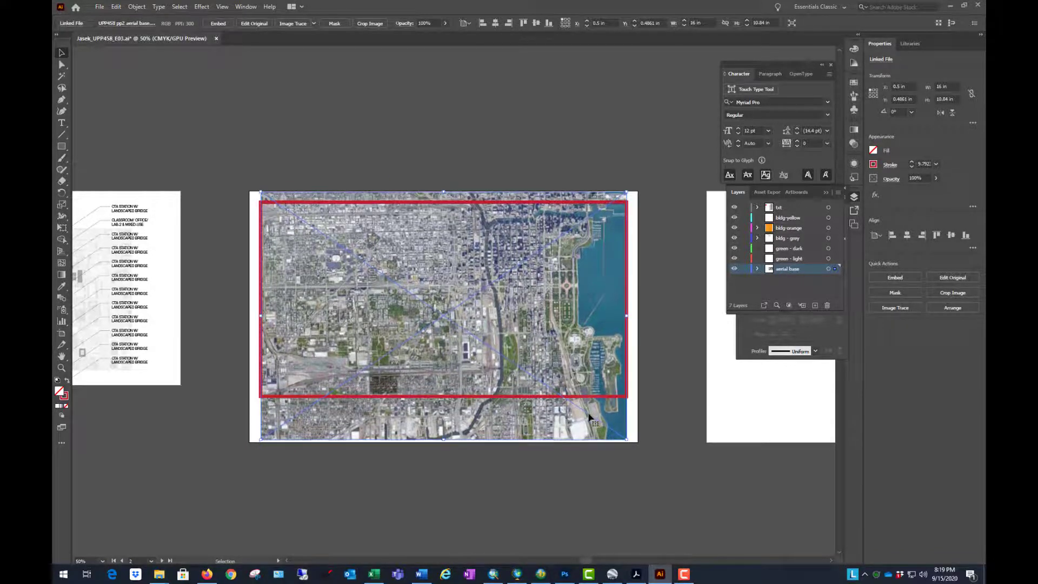
key(Up)
key(Up)
key(Up)
key(Up)
key(Up)
key(Up)
key(Up)
key(Up)
key(Up)
key(Up)
key(Up)
key(Up)
key(Up)
key(Up)
key(Up)
key(Up)
key(Up)
key(Up)
key(Up)
key(Up)
key(Up)
key(Up)
key(Up)
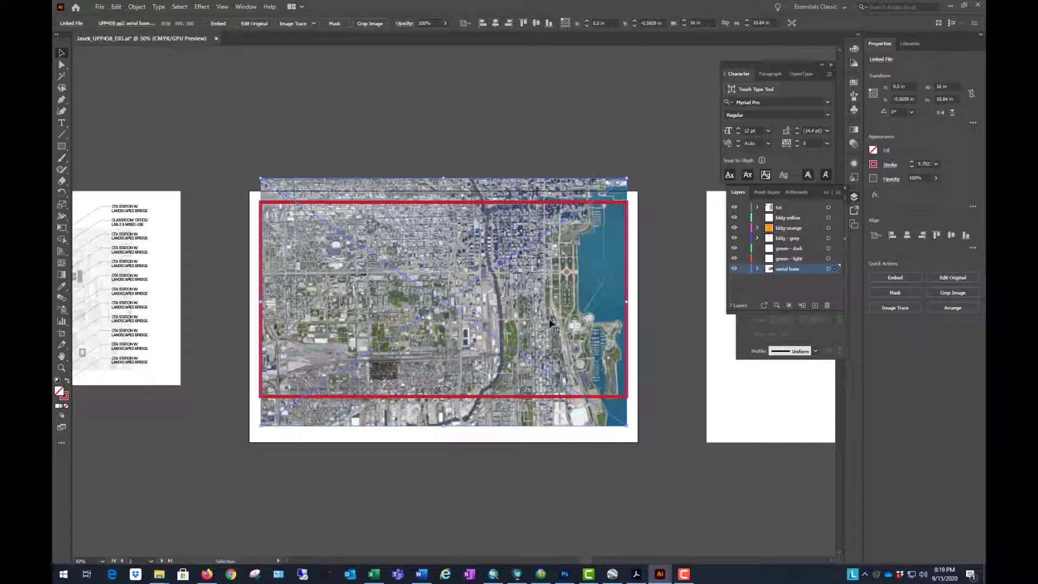
drag(549, 321, 549, 311)
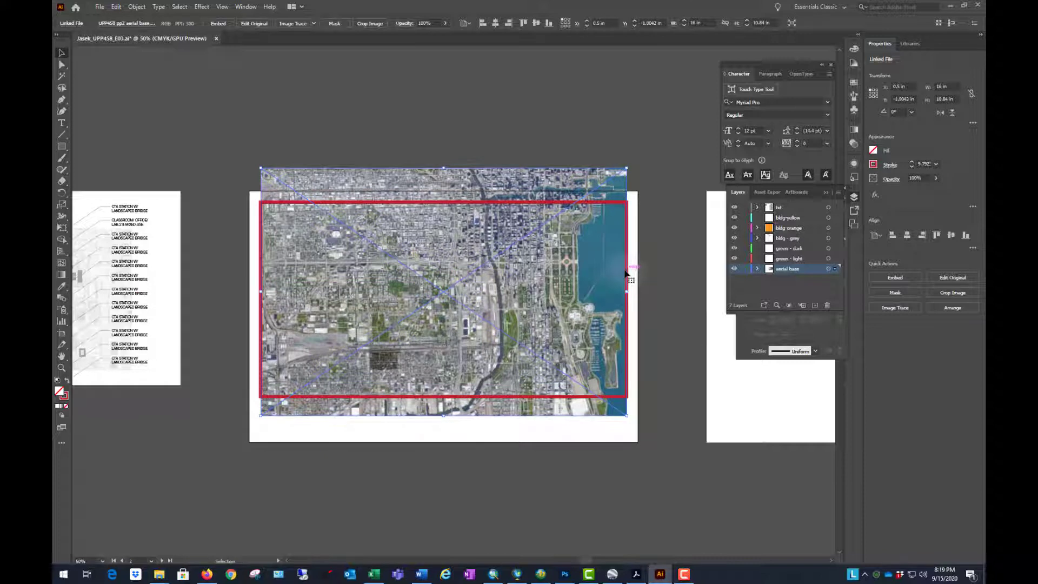
key(Up)
key(Up)
key(Up)
key(Up)
key(Up)
key(Up)
key(Up)
key(Up)
key(Up)
key(Up)
key(Up)
key(Up)
key(Up)
key(Up)
key(Up)
key(Up)
key(Up)
key(Up)
key(Up)
key(Up)
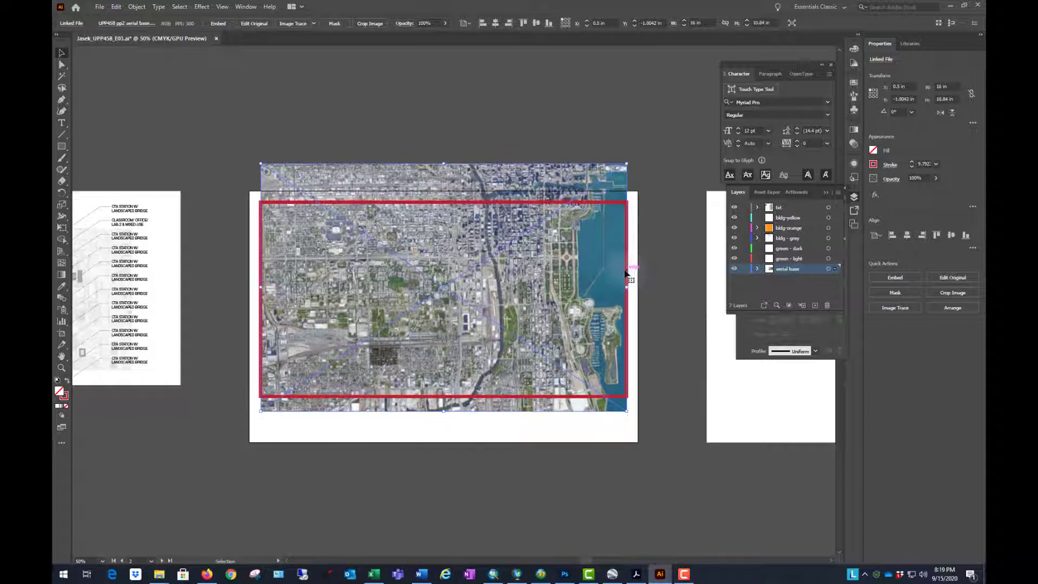
click(616, 118)
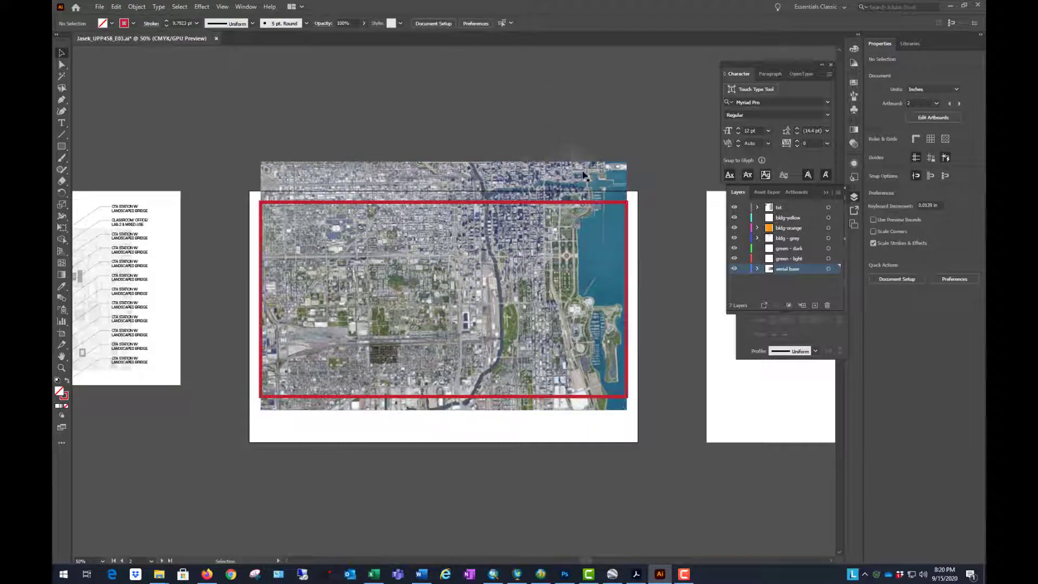
Mask the aerial image with the red rectangle using a clipping mask, and deselect the clip group
click(613, 206)
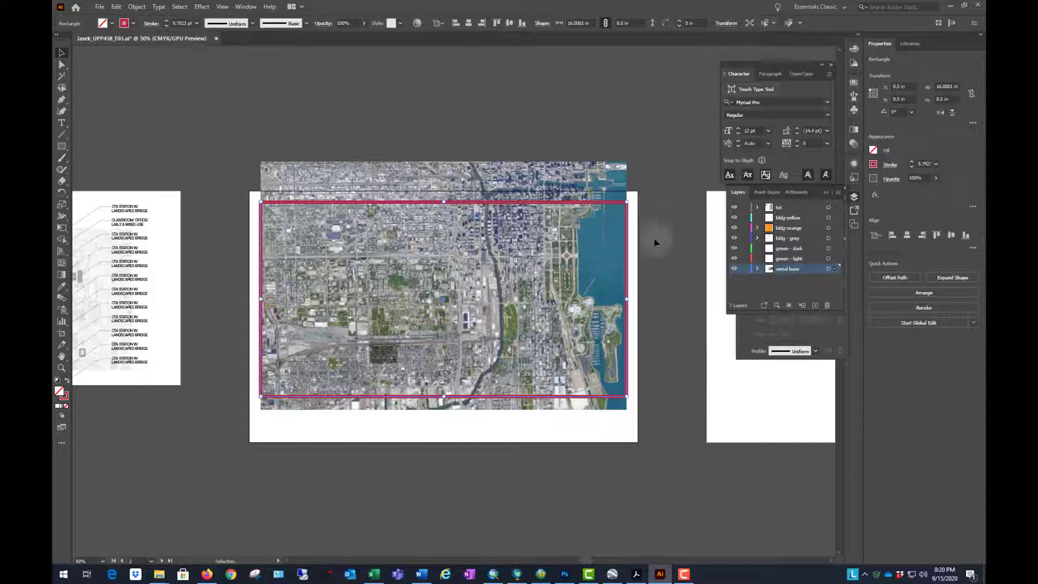
click(621, 119)
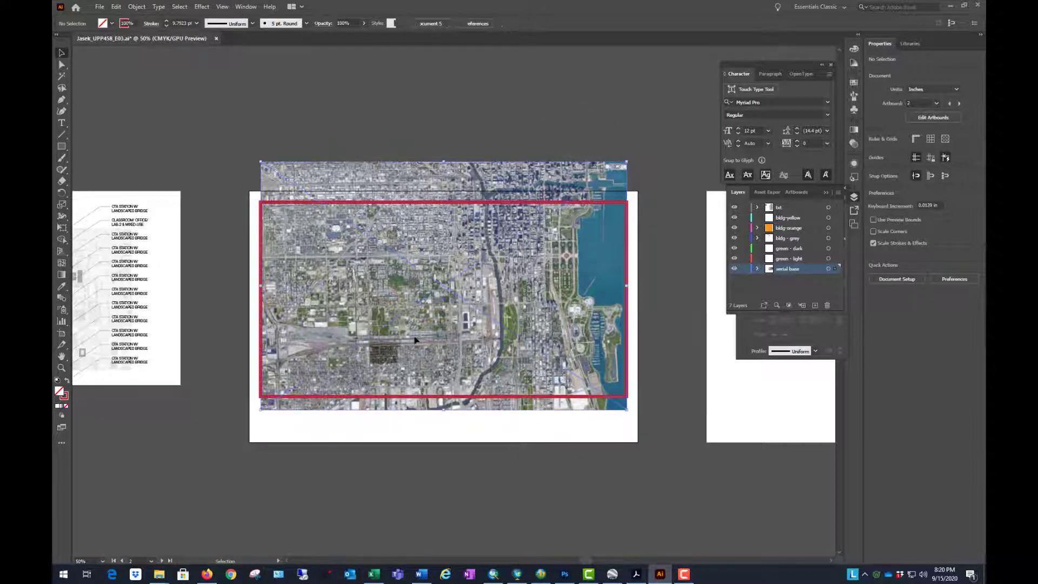
click(437, 348)
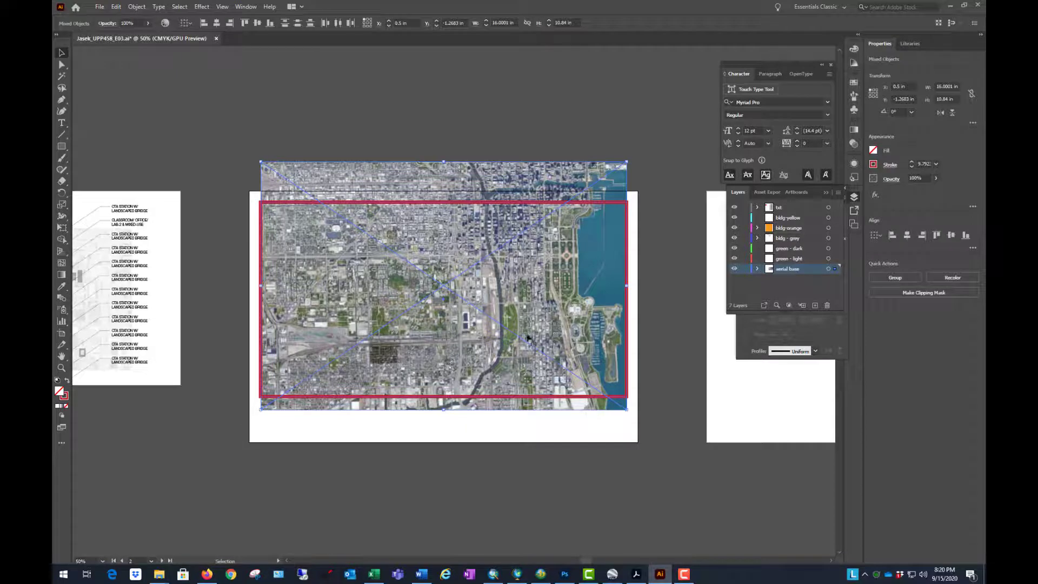
right_click(642, 125)
click(688, 204)
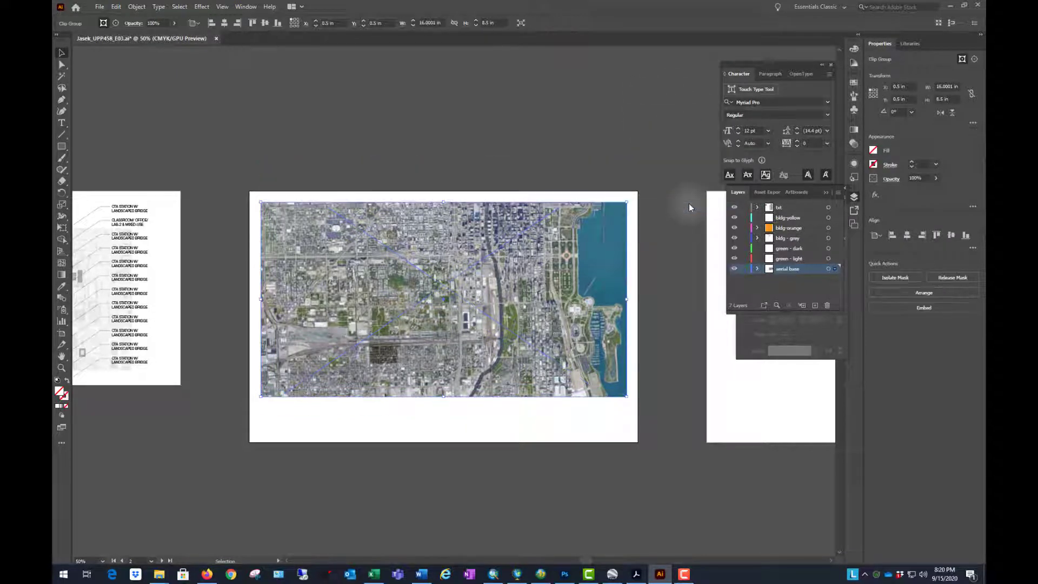
click(601, 153)
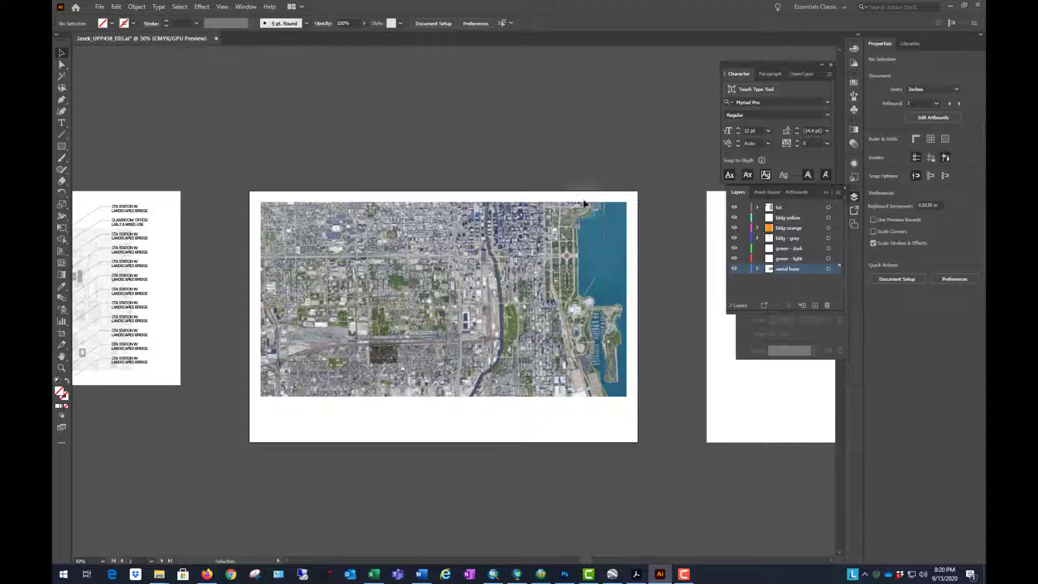
Try rotating the aerial image about 19 degrees inside the isolated clip group, undo the rotation, and leave isolation mode
double_click(553, 285)
click(566, 307)
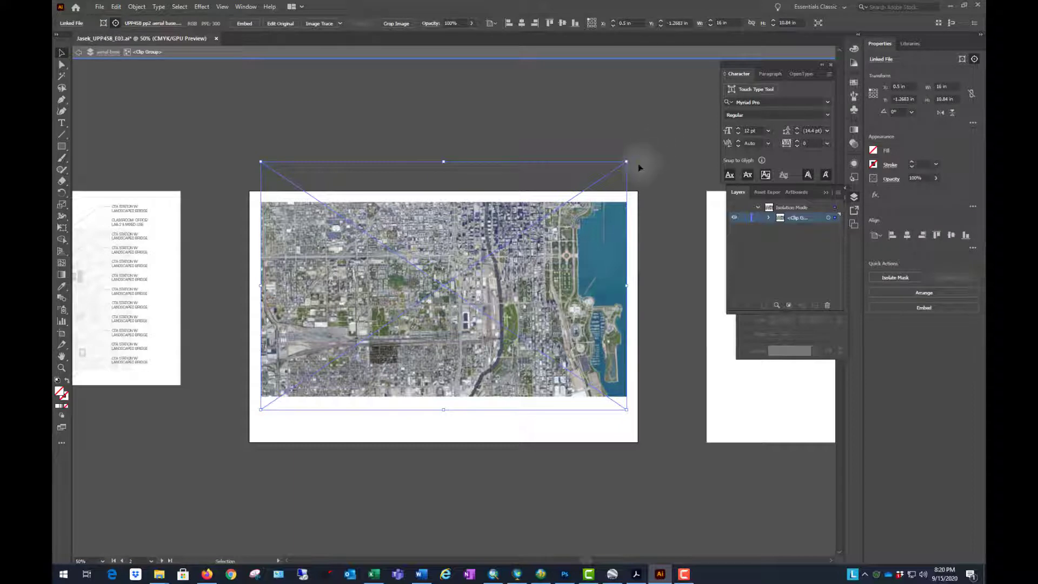
drag(629, 160, 579, 97)
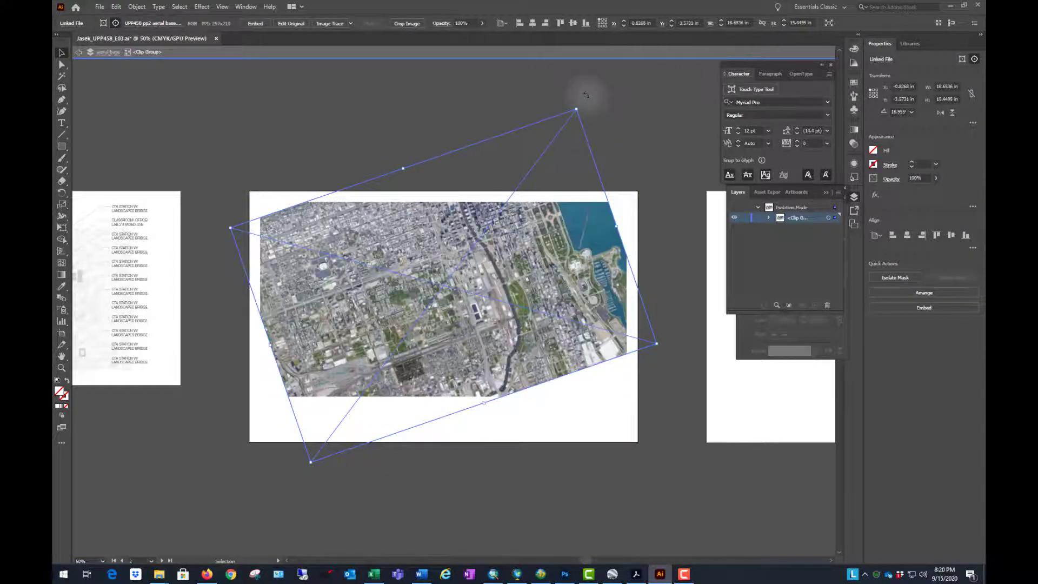
double_click(660, 138)
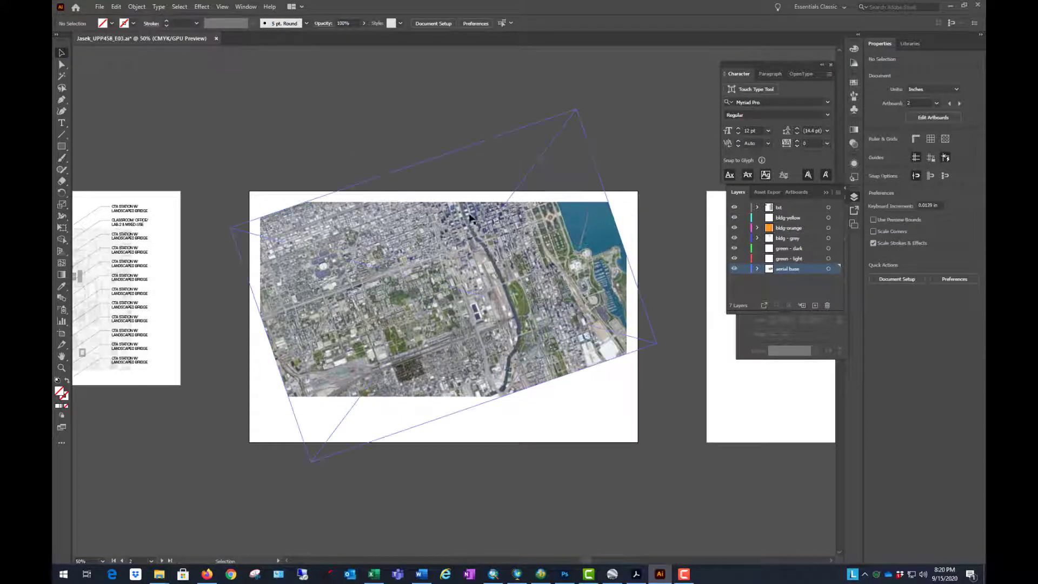
key(ctrl+z)
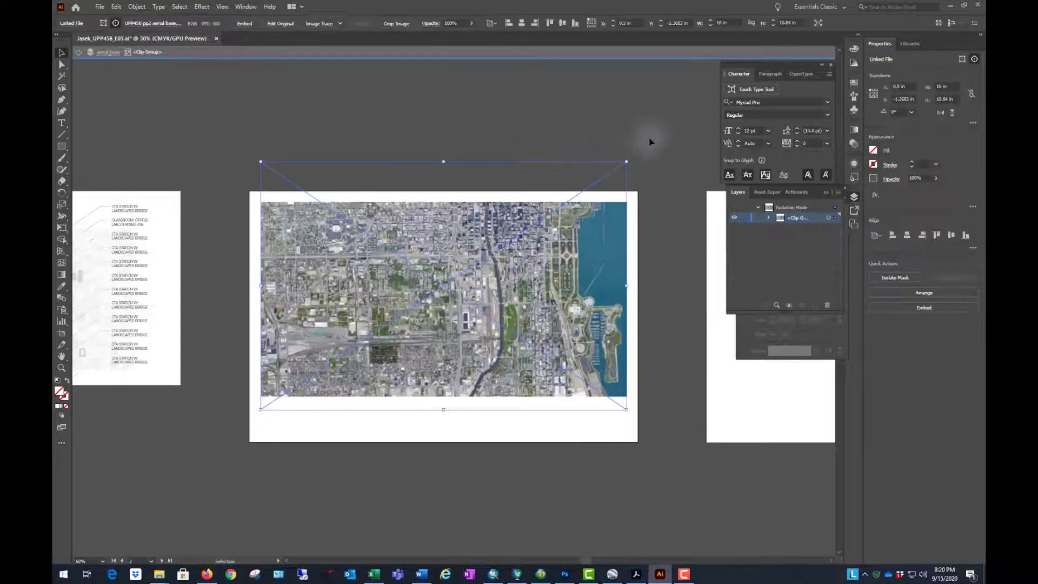
double_click(654, 131)
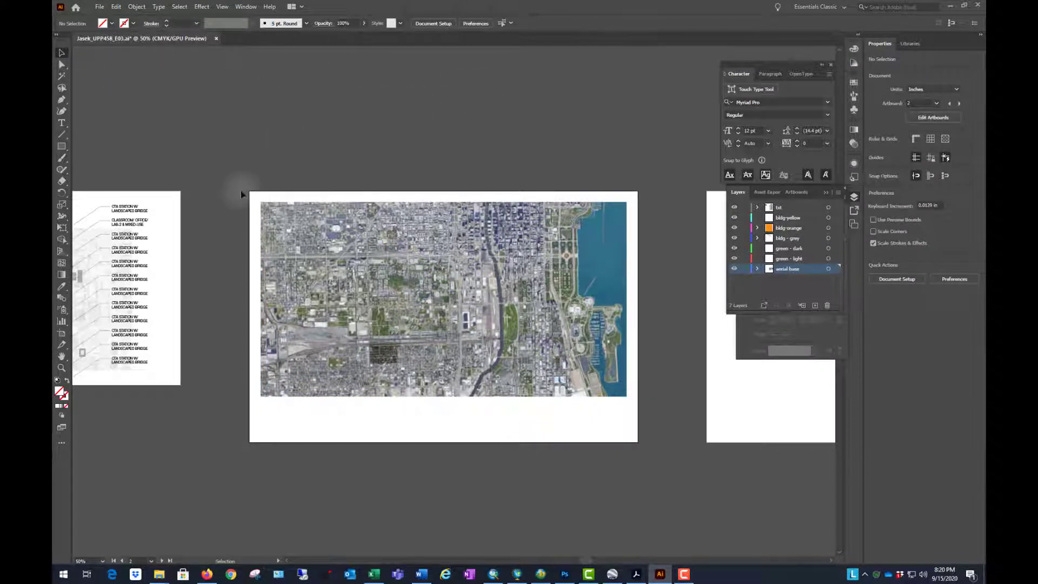
Isolate the clip group and shorten its clipping rectangle from the lower edge to a height of about 3.54 in
double_click(560, 309)
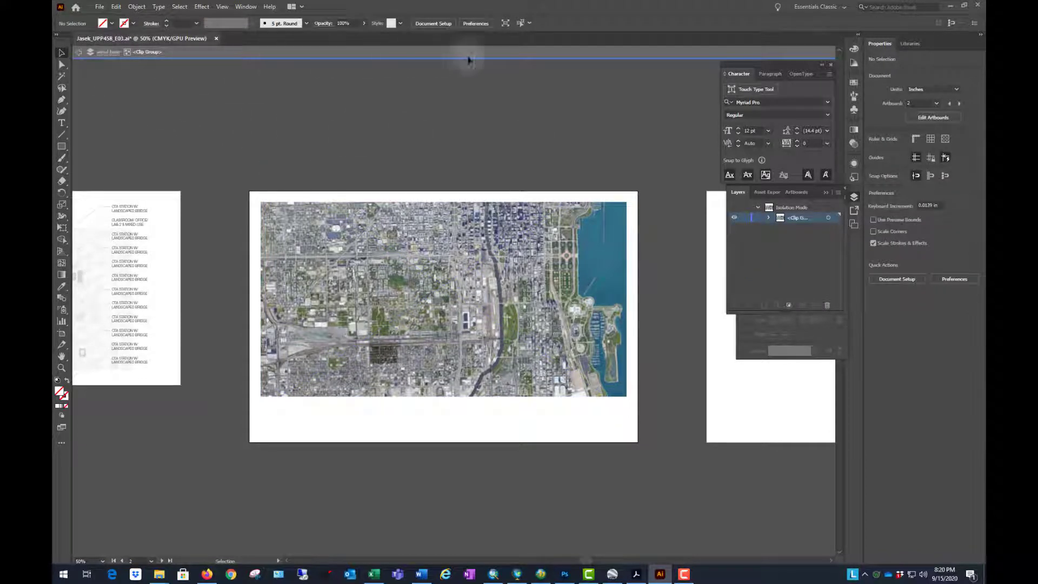
click(556, 397)
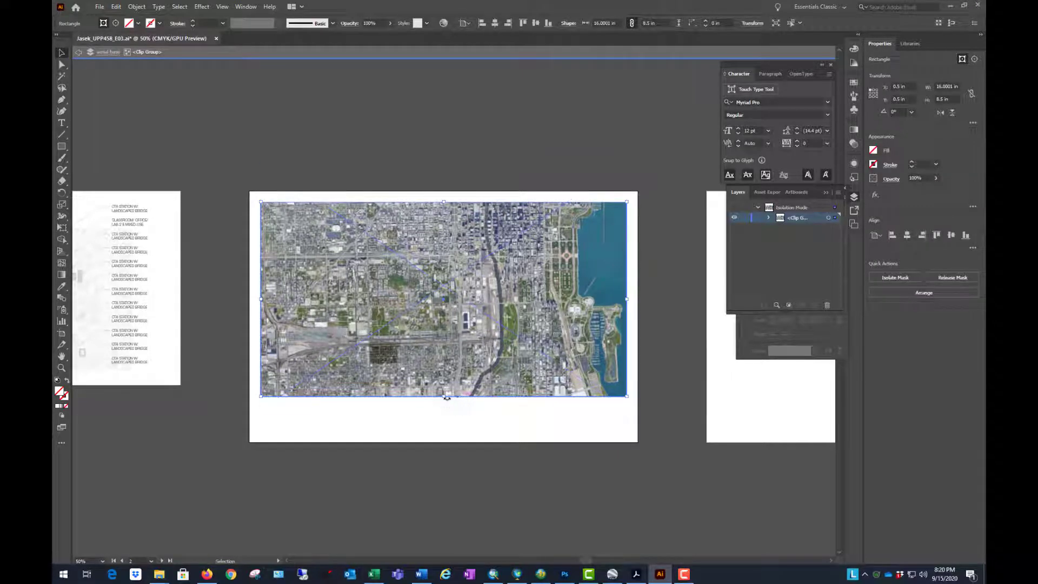
drag(445, 397, 471, 283)
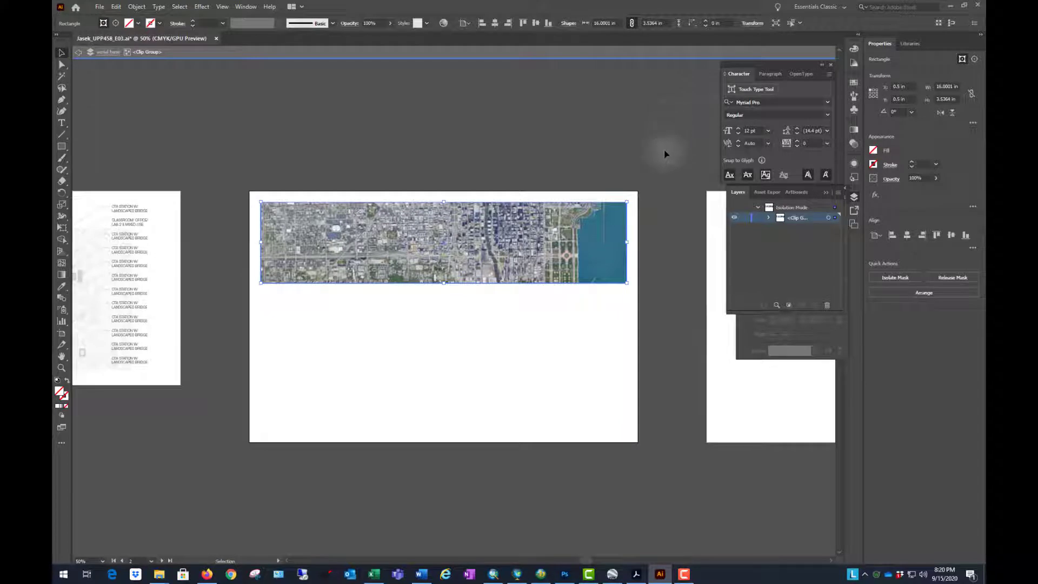
Try rotating the clipping rectangle about 38 degrees clockwise, and undo back to the unmasked aerial image with the red rectangle
drag(629, 200, 613, 322)
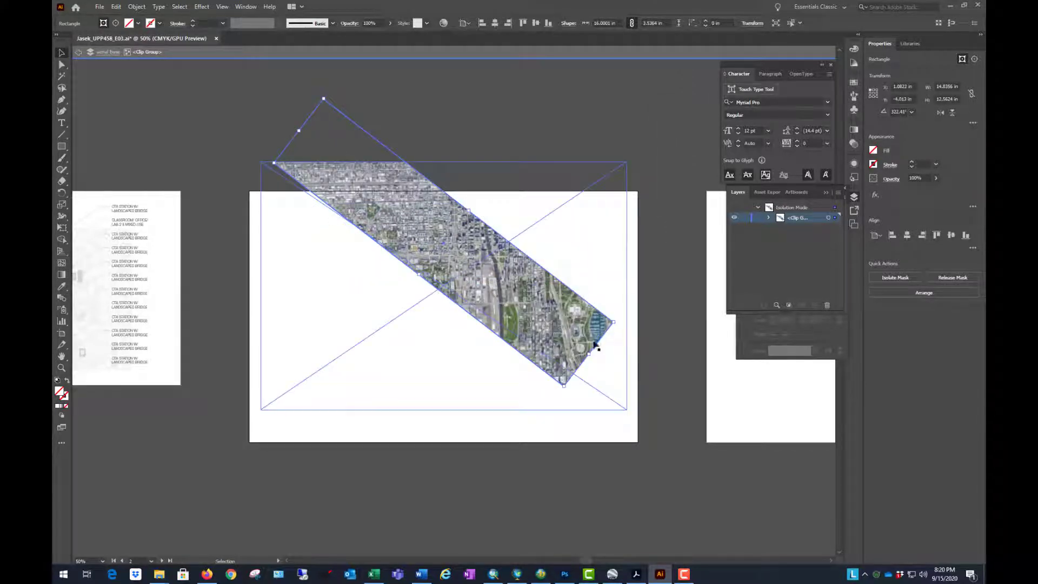
key(ctrl+z)
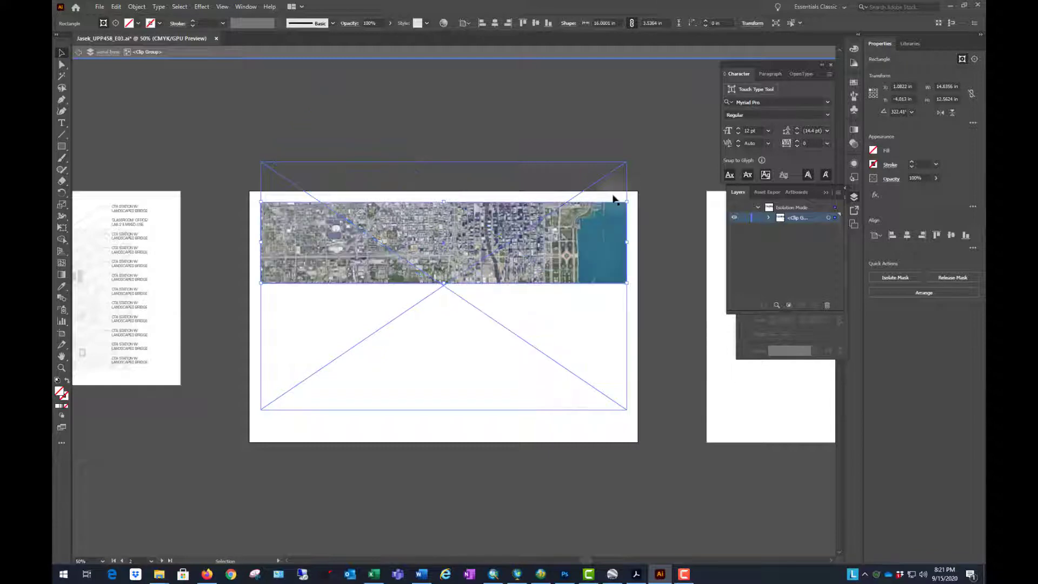
double_click(684, 179)
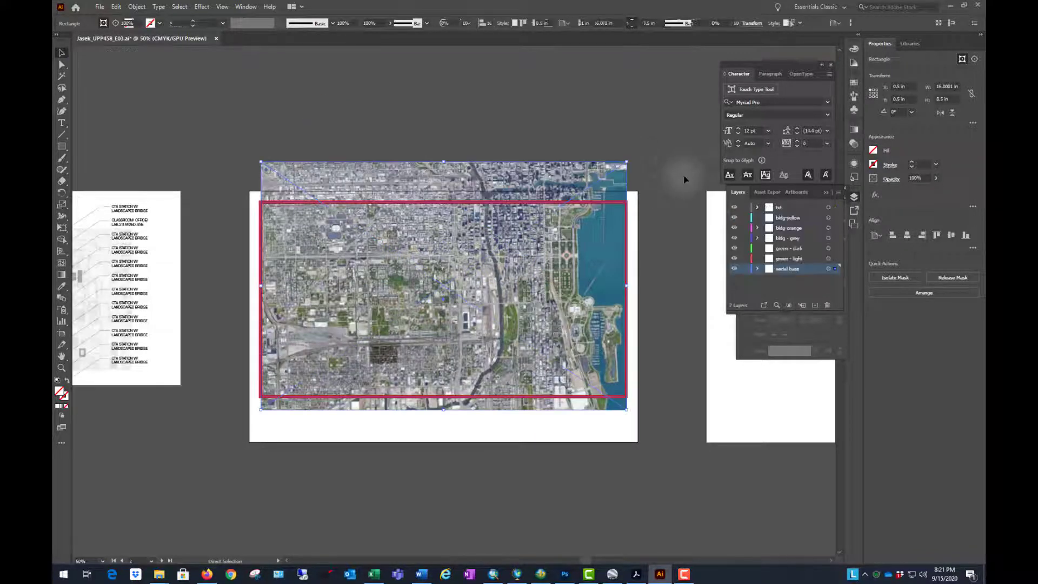
Redo the clipping mask that crops the aerial image to the red rectangle, and deselect the clip group
click(115, 7)
click(156, 28)
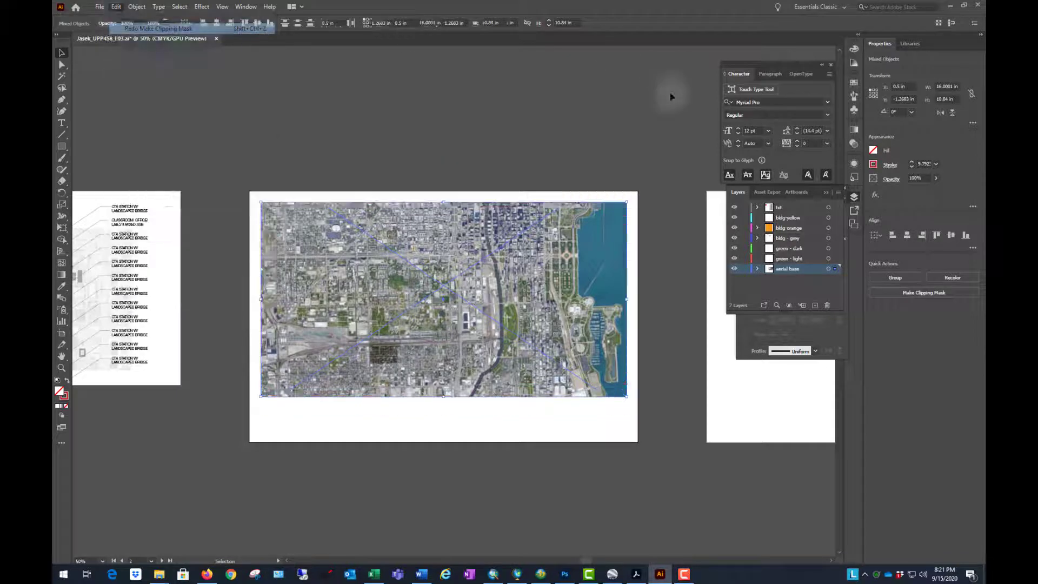
click(642, 113)
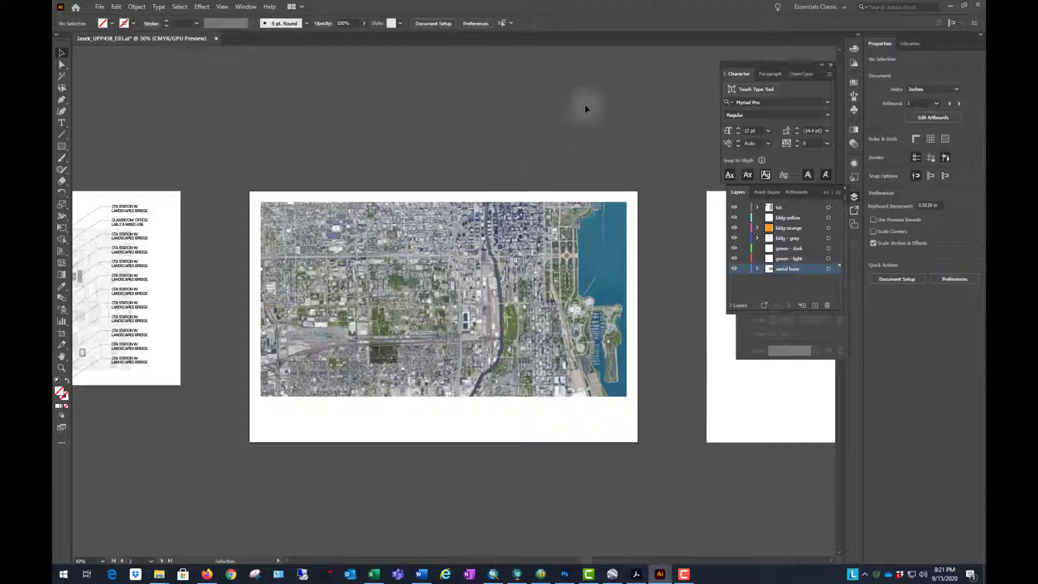
right_click(654, 117)
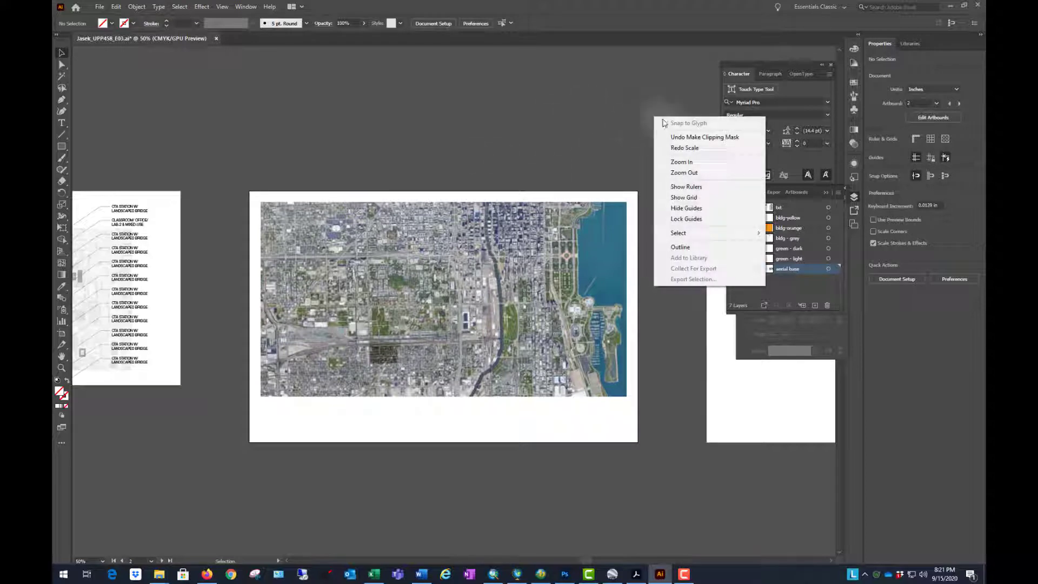
click(602, 106)
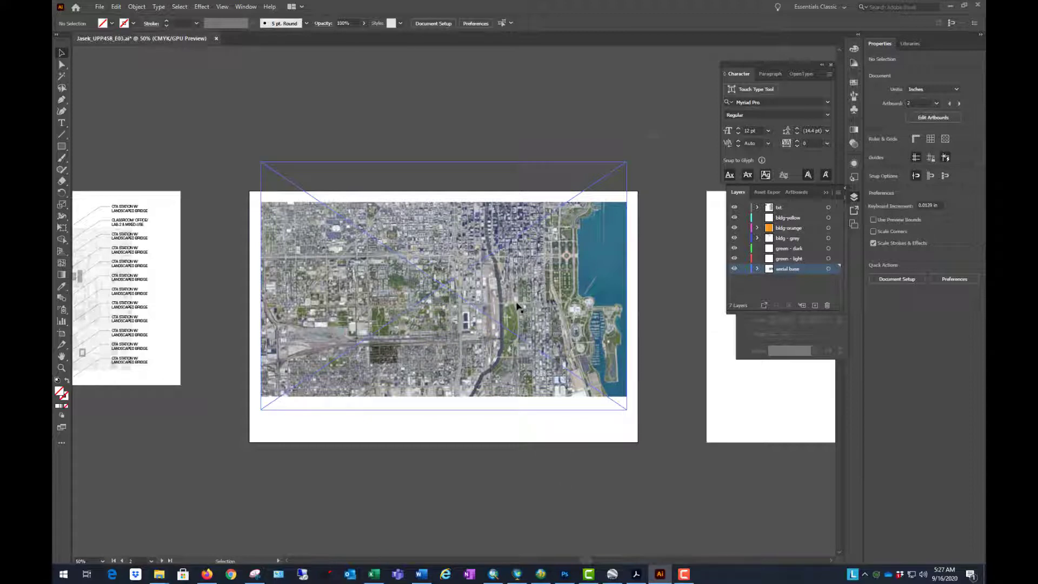
Isolate the clip group, select the aerial image inside it rather than the clipping rectangle, and embed the linked file
click(377, 229)
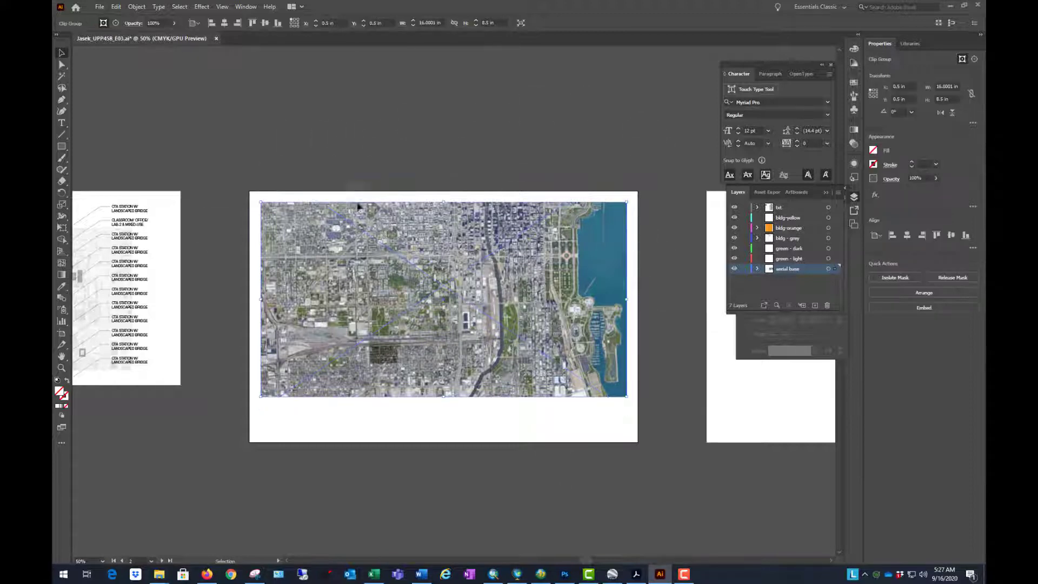
double_click(475, 290)
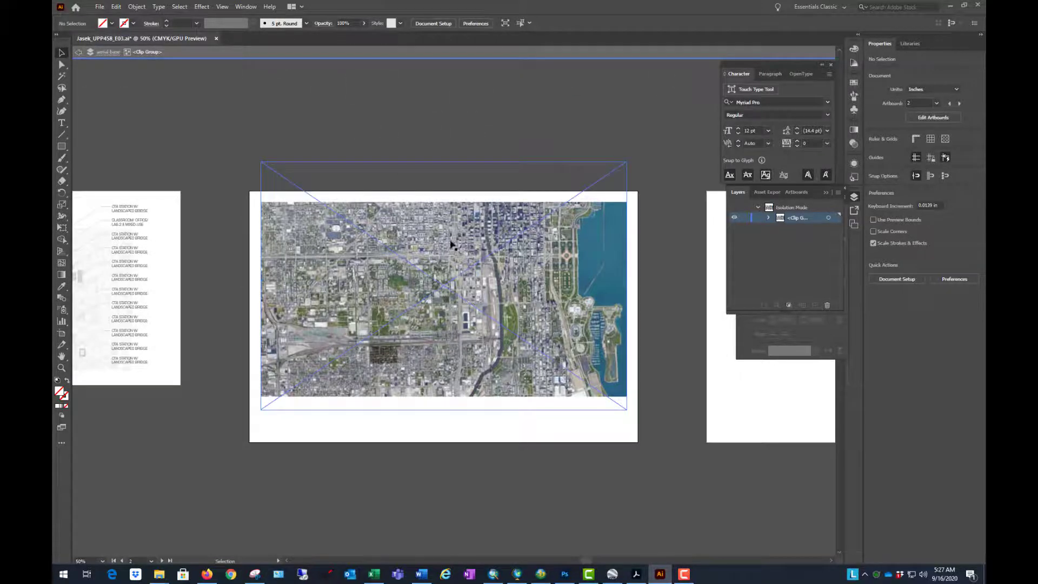
click(491, 219)
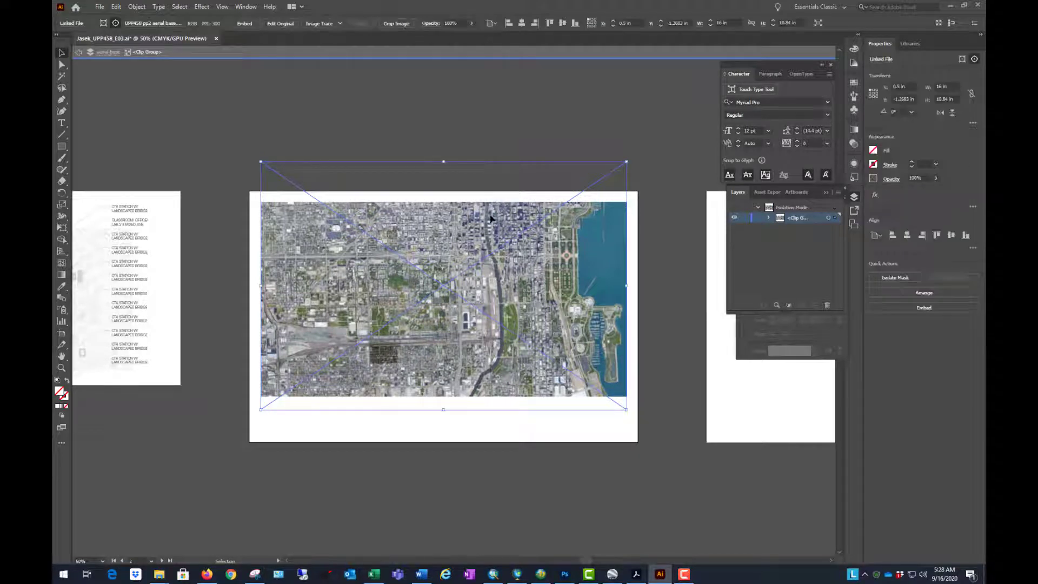
click(501, 204)
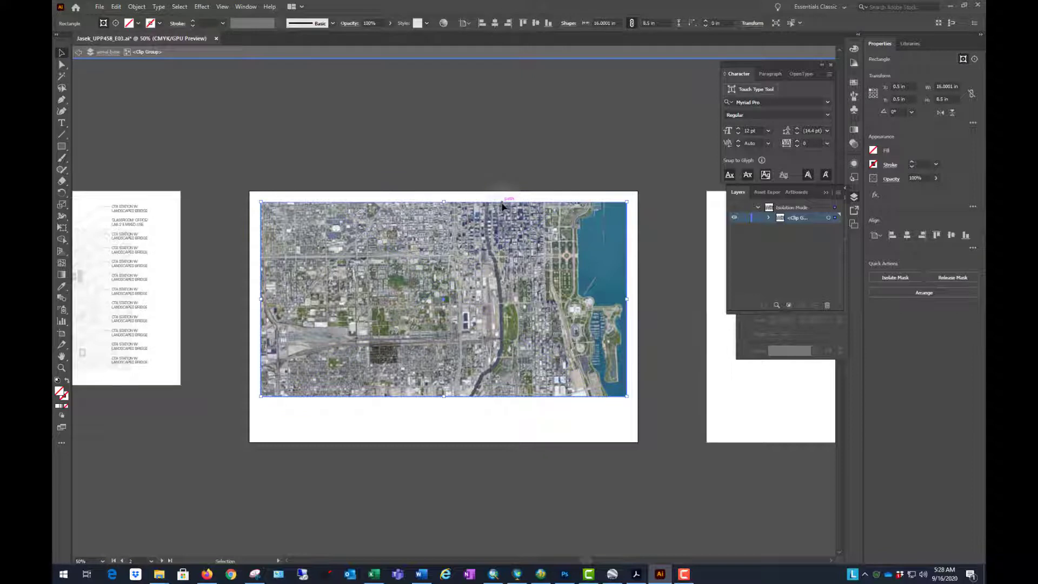
click(461, 277)
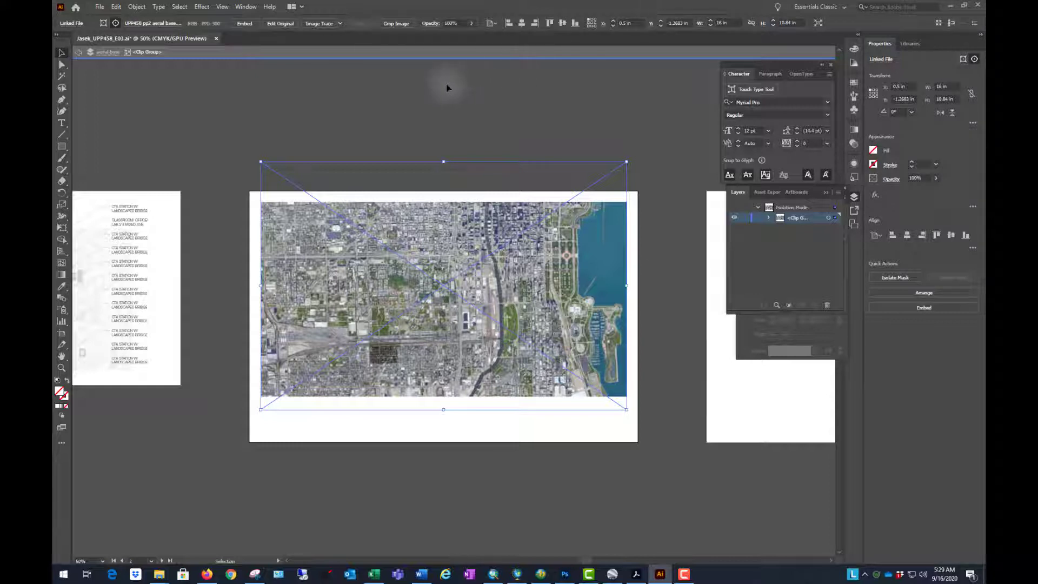
click(244, 24)
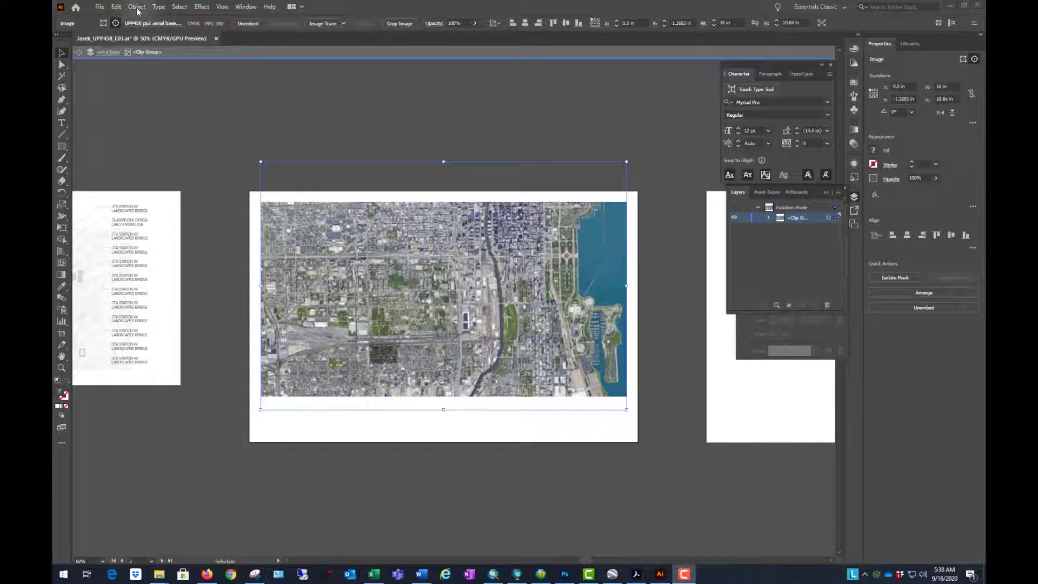
Convert the embedded aerial image's colors to grayscale
click(115, 10)
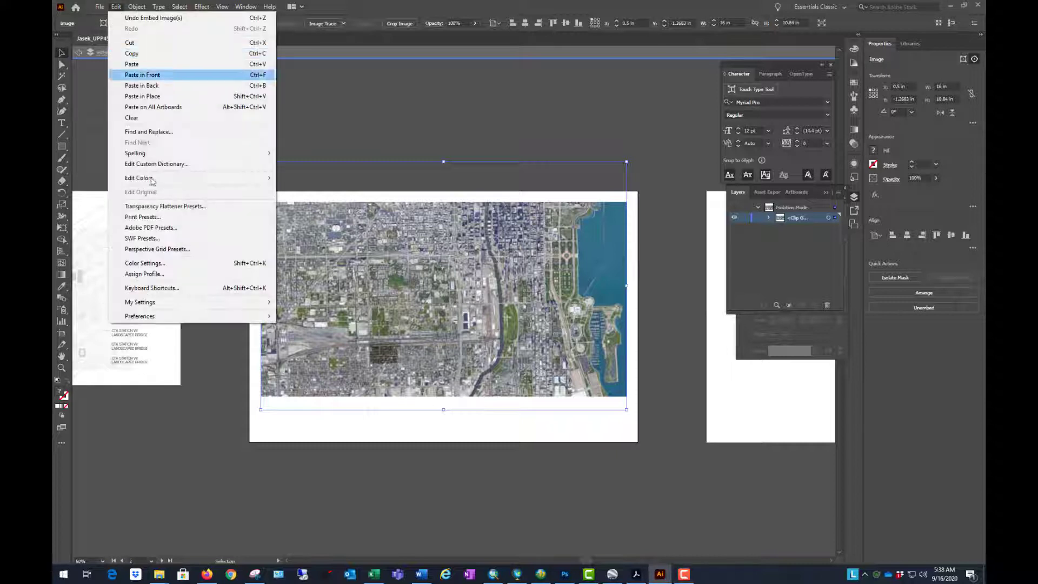
mouse_move(200, 178)
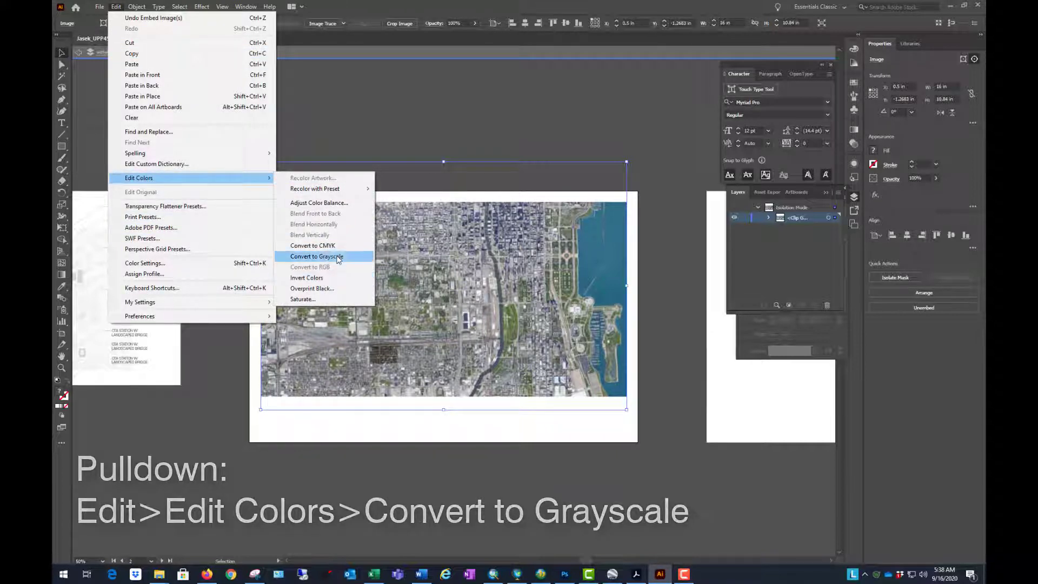
click(317, 256)
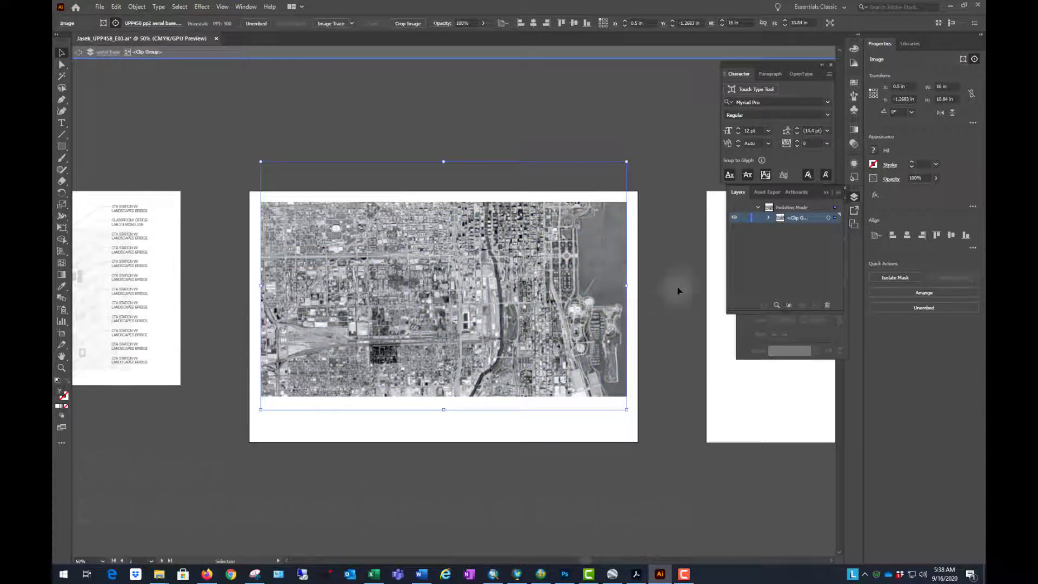
Check the reference map in Adobe Acrobat, reduce the grayscale aerial's opacity to about 53%, and leave isolation mode
click(635, 576)
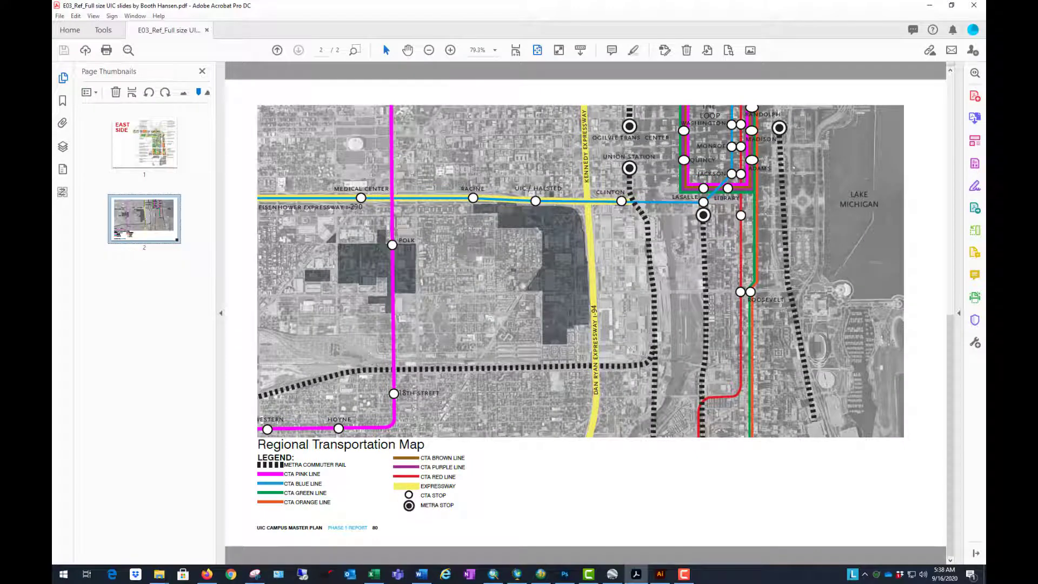
click(929, 5)
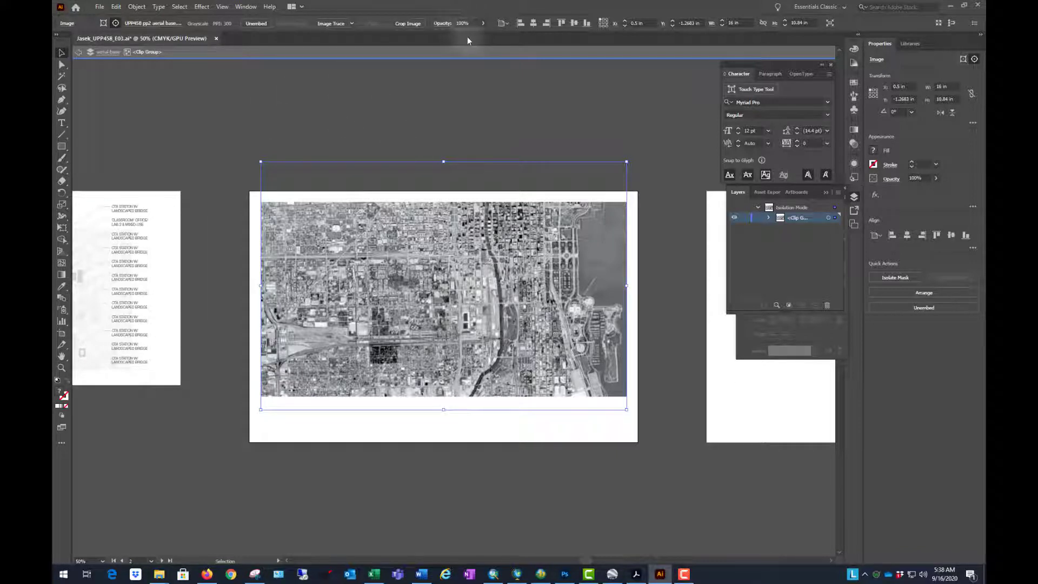
click(482, 23)
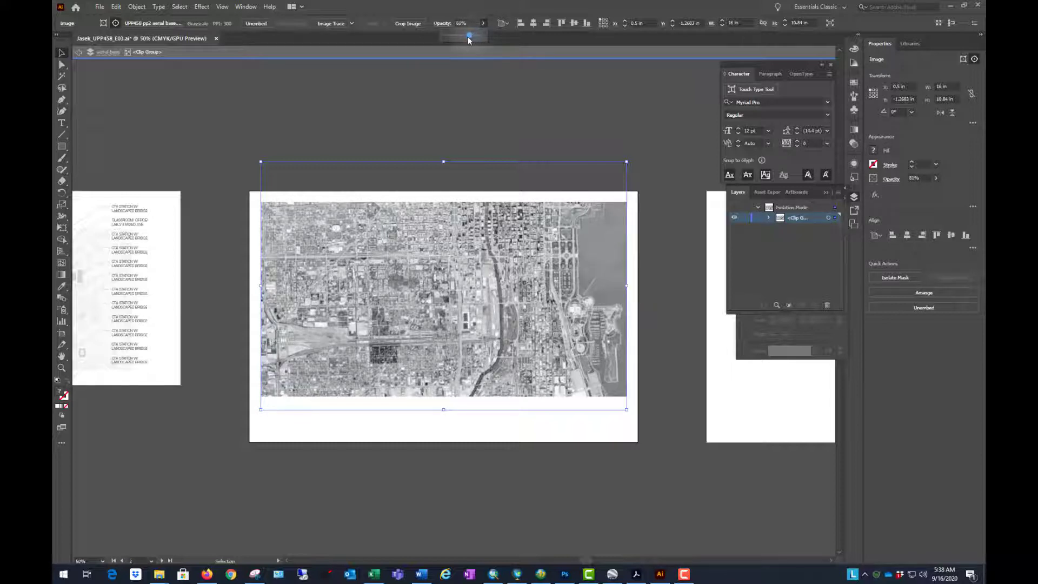
drag(468, 38, 468, 38)
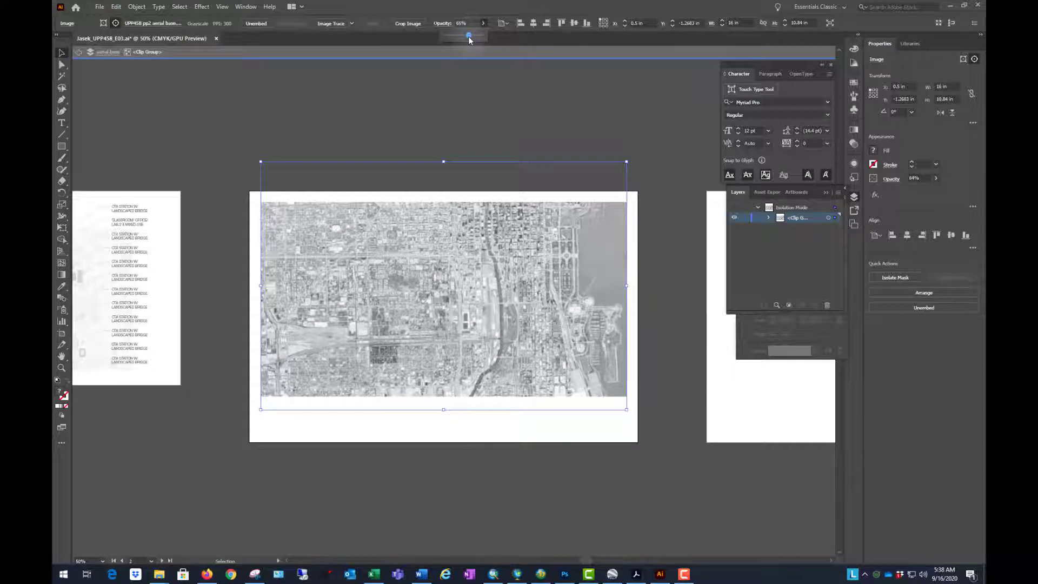
drag(466, 39, 464, 38)
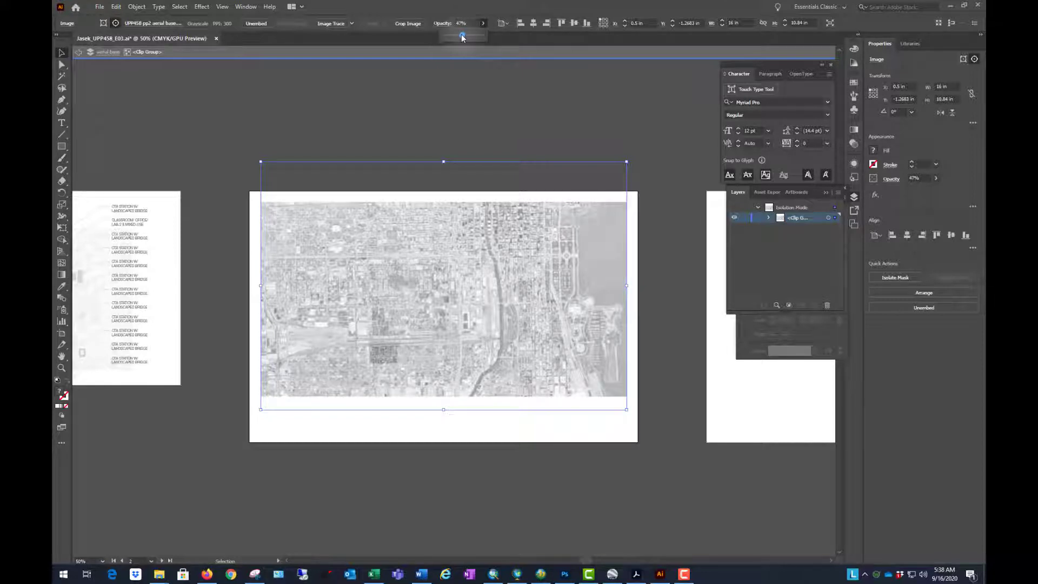
drag(465, 38, 467, 38)
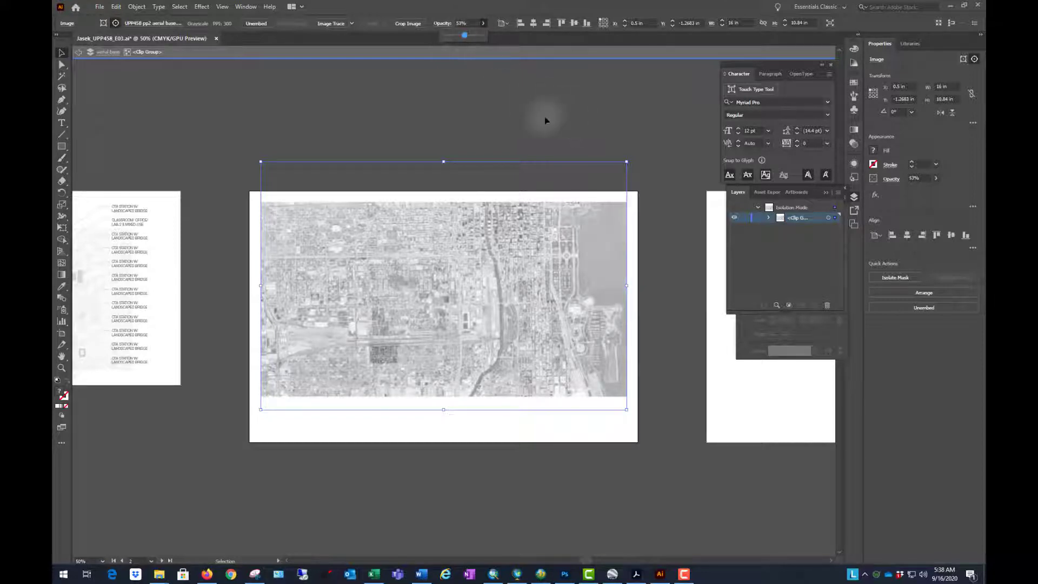
double_click(636, 113)
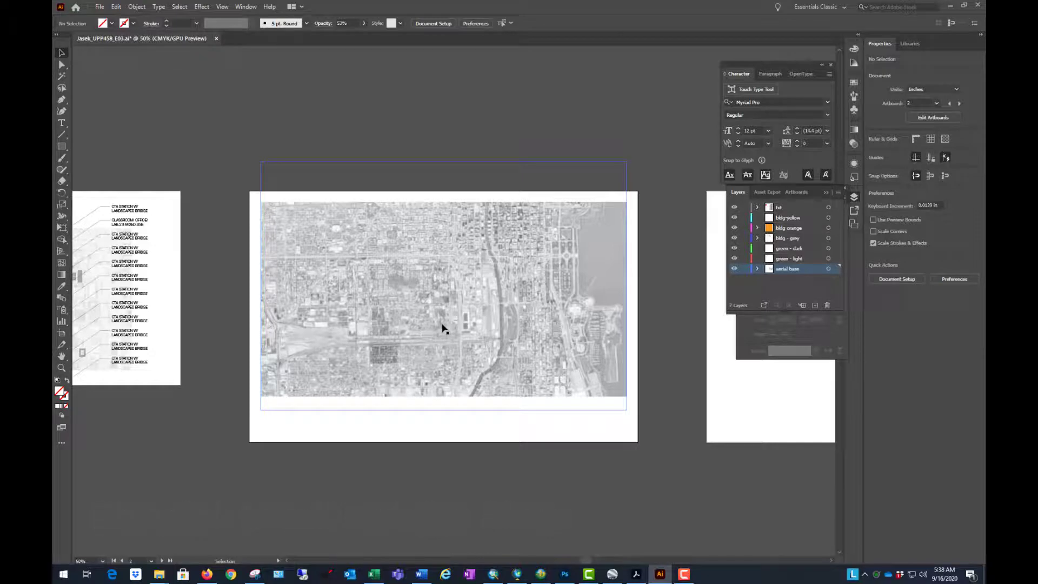
Inspect the faded aerial's street detail up close and compare it with the campus areas on the reference map in Adobe Acrobat
scroll(479, 279, up, 5)
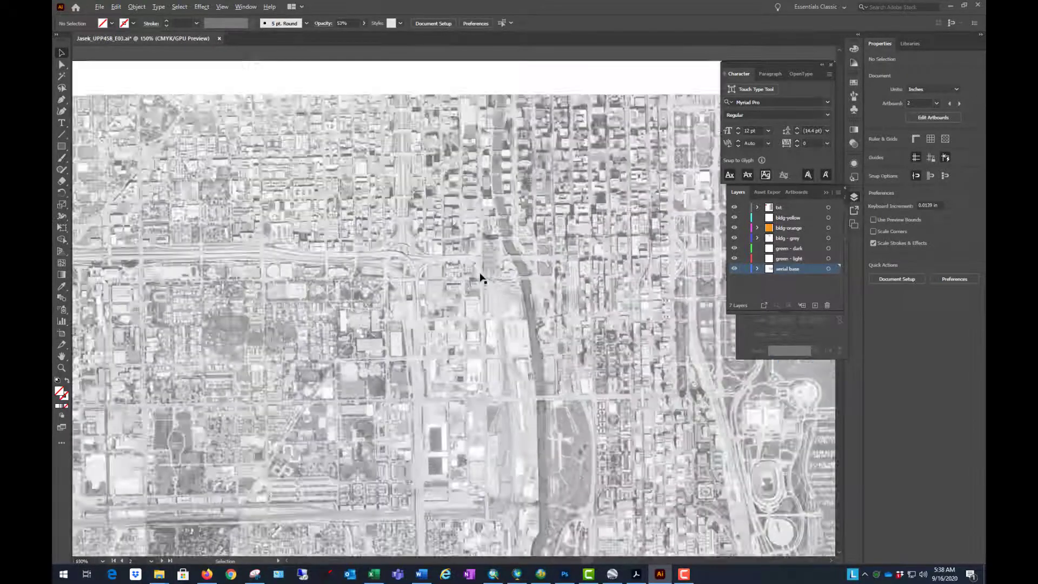
scroll(376, 271, down, 6)
scroll(425, 393, up, 1)
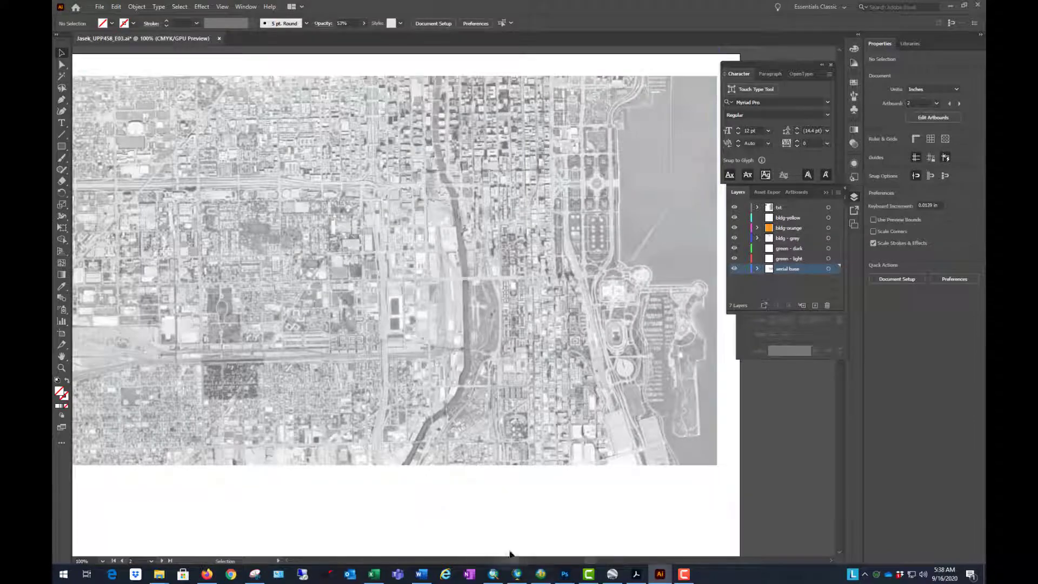
click(636, 574)
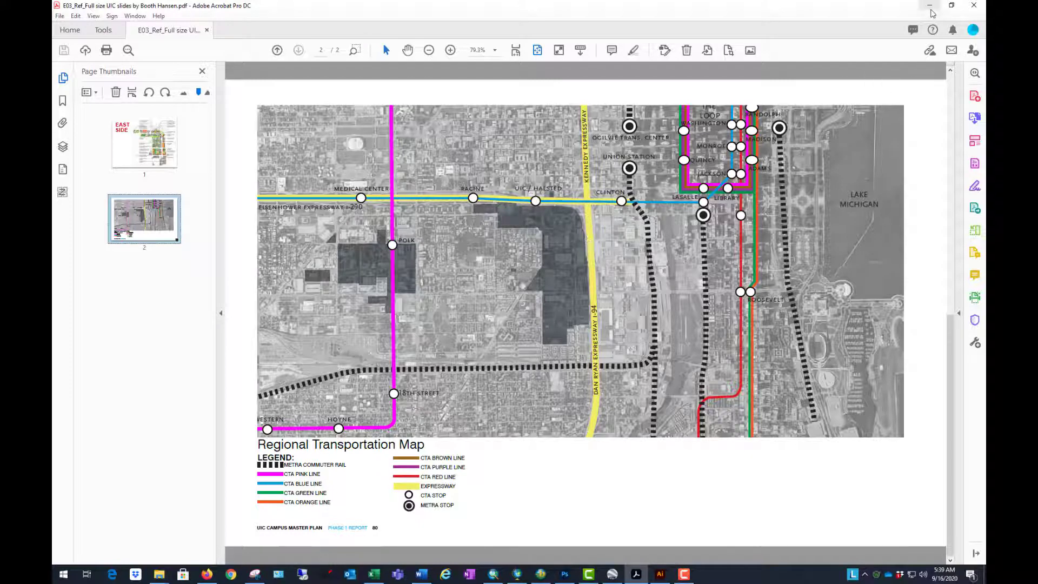
click(929, 6)
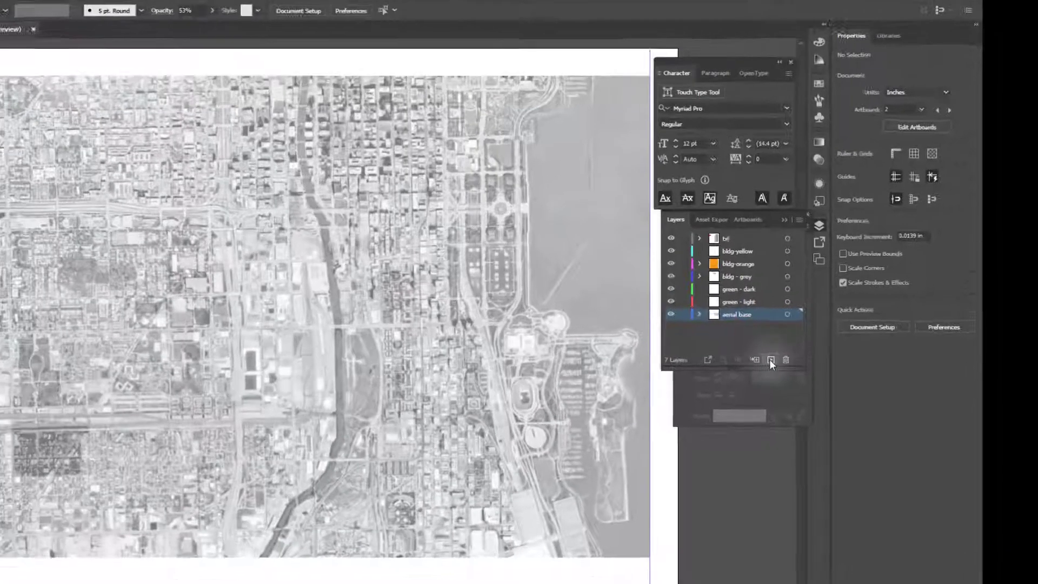
Create a new layer directly above the aerial base layer and name it UIC footprint
click(814, 305)
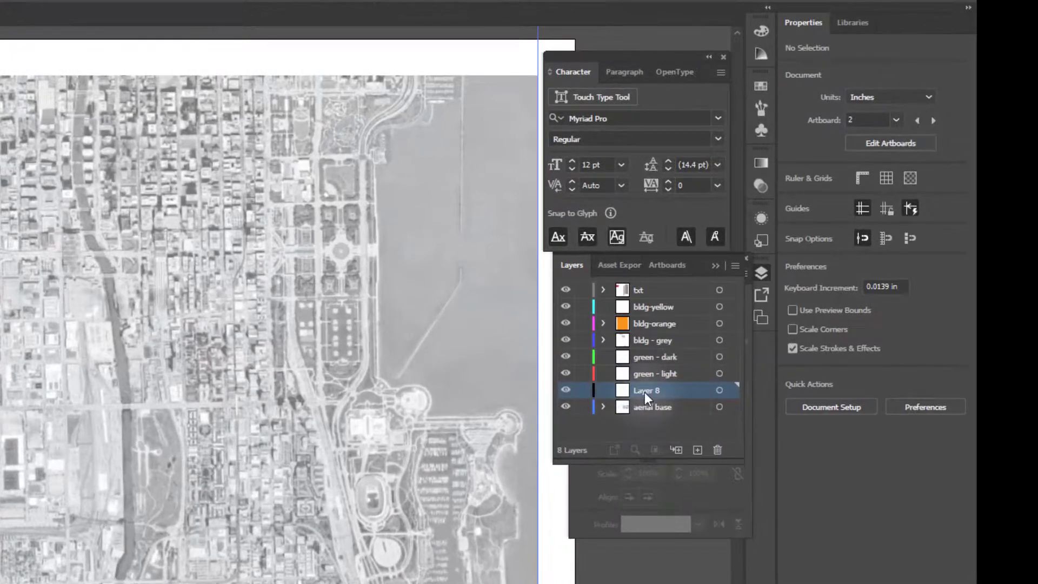
double_click(790, 268)
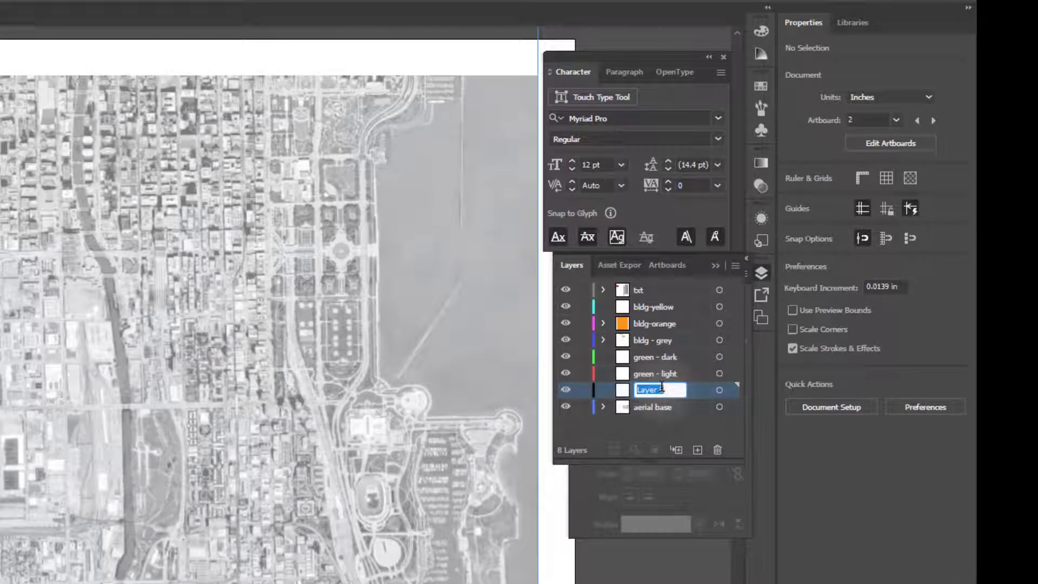
text(bl)
key(Return)
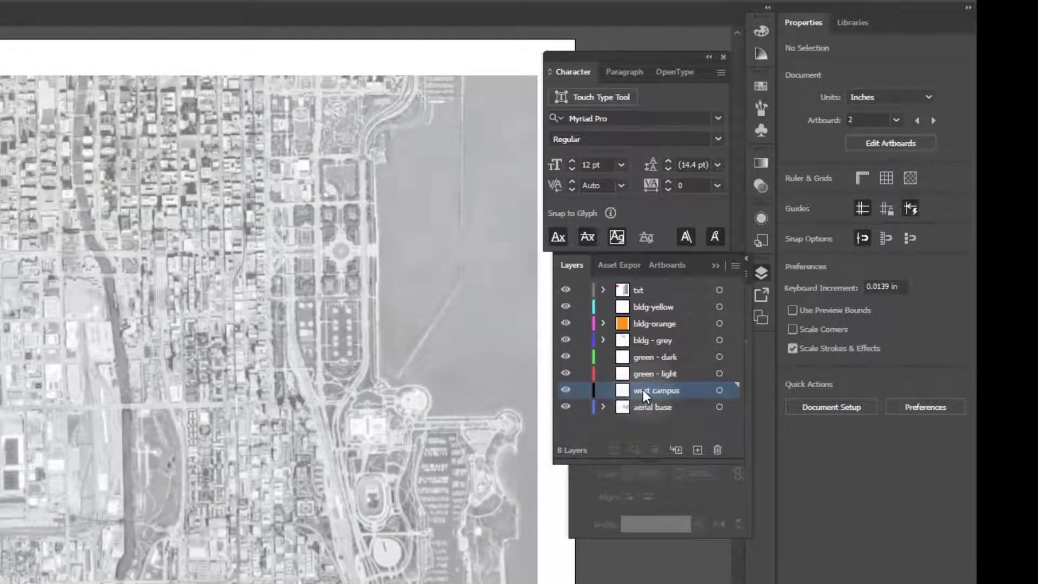
double_click(643, 390)
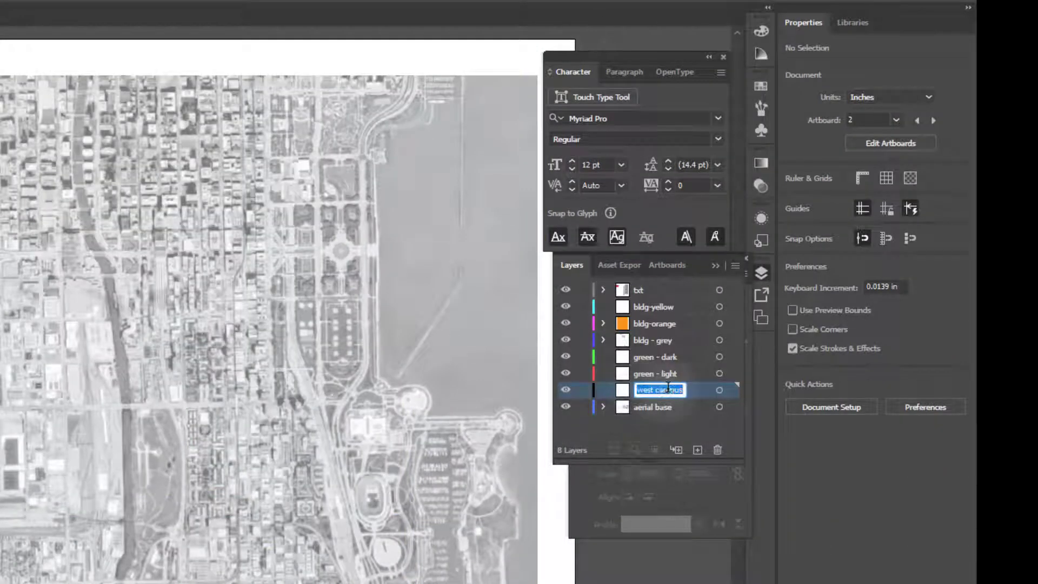
text(UIC footprint)
key(Return)
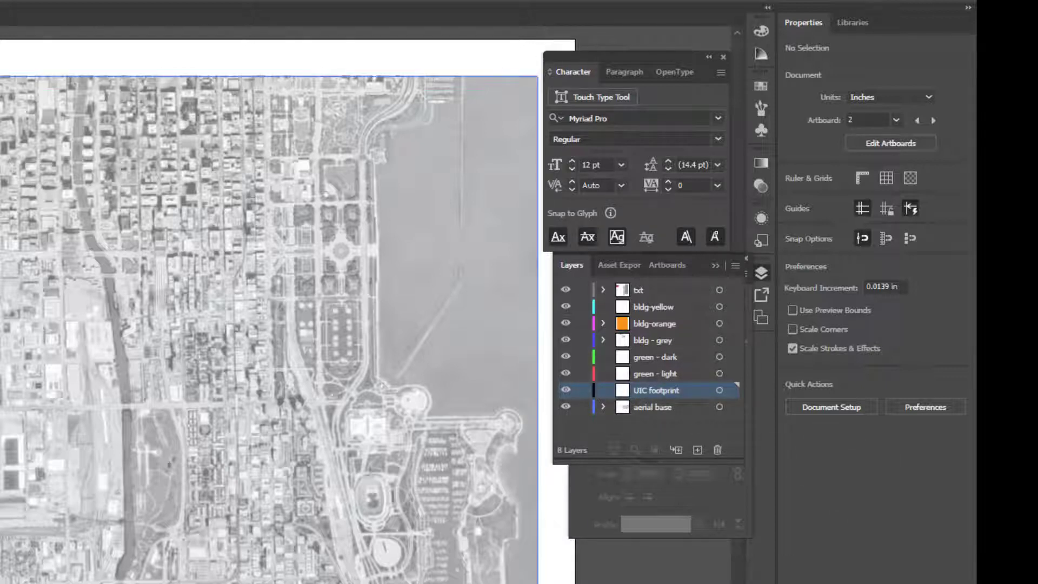
Trace the campus footprint as a closed nine-cornered Pen tool path, about 2.53 in wide and 2.53 in tall, on the UIC footprint layer
key(p)
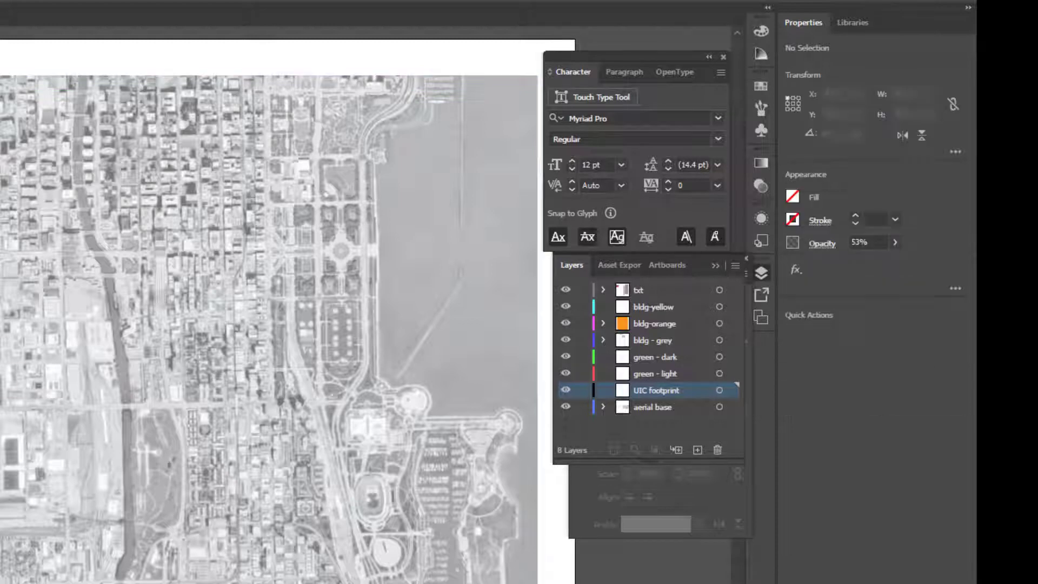
click(288, 192)
click(347, 192)
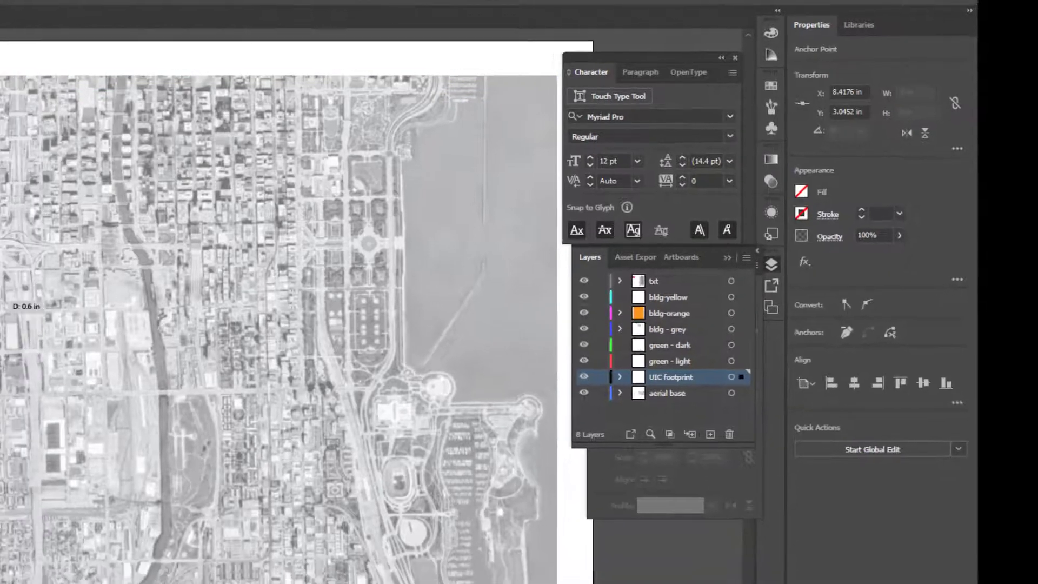
click(347, 219)
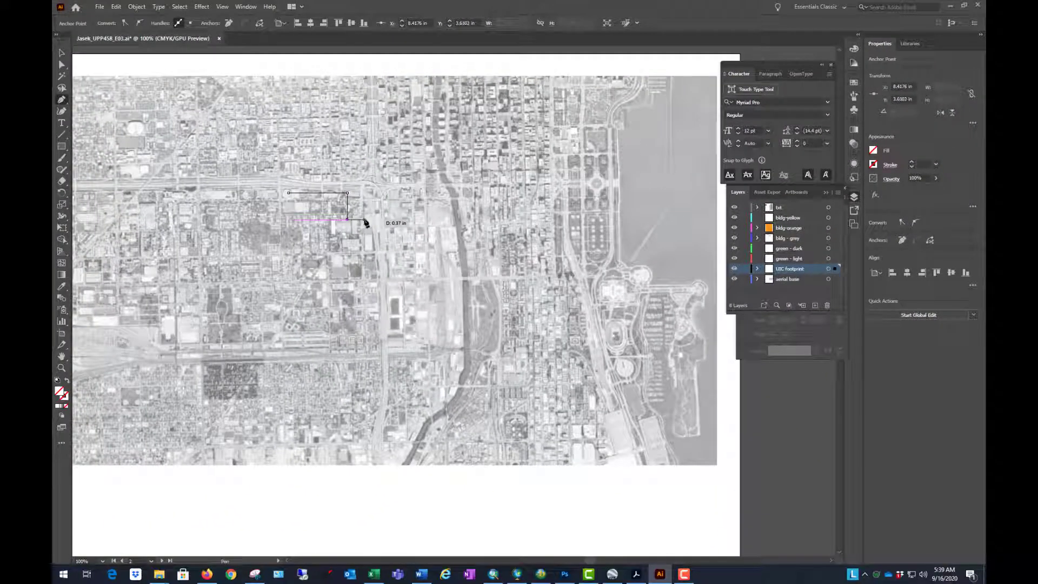
click(365, 220)
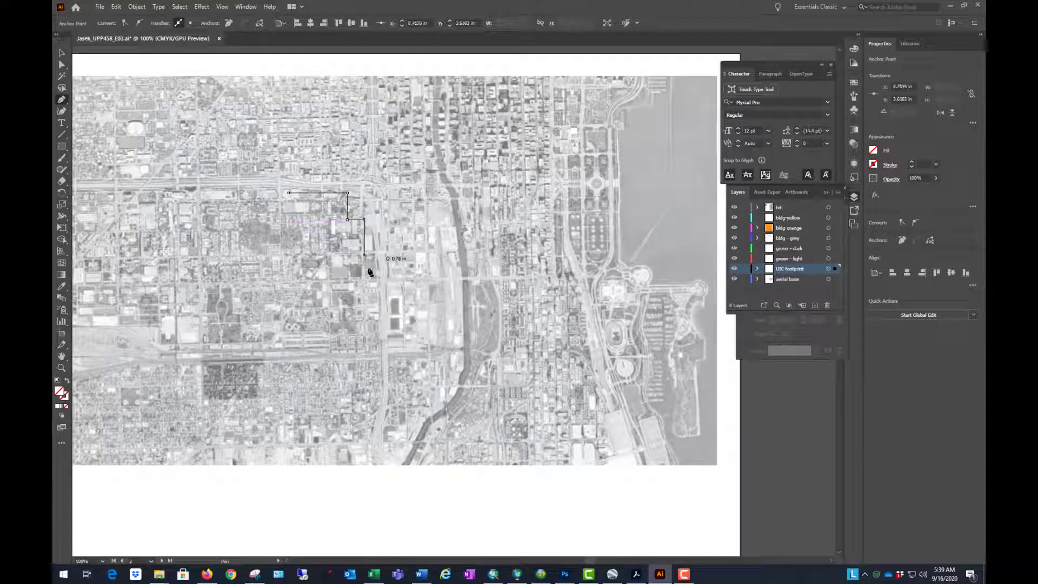
click(365, 276)
click(321, 277)
click(321, 308)
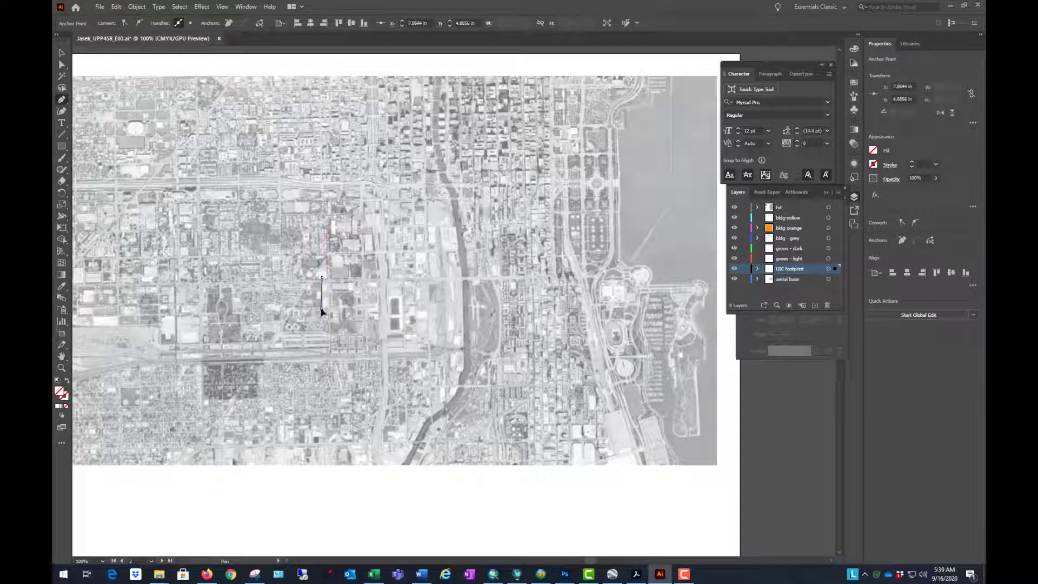
click(248, 308)
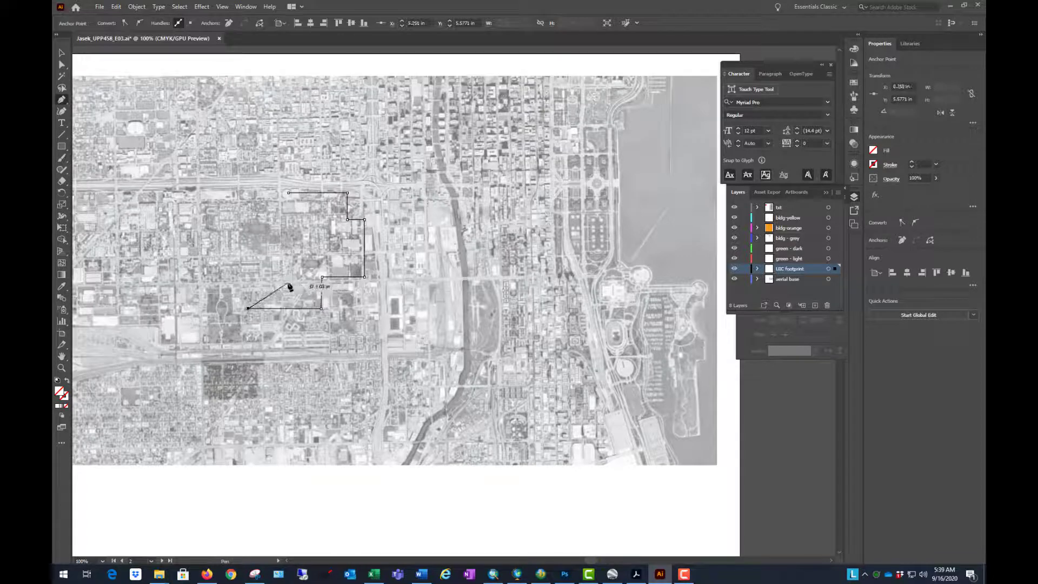
click(286, 280)
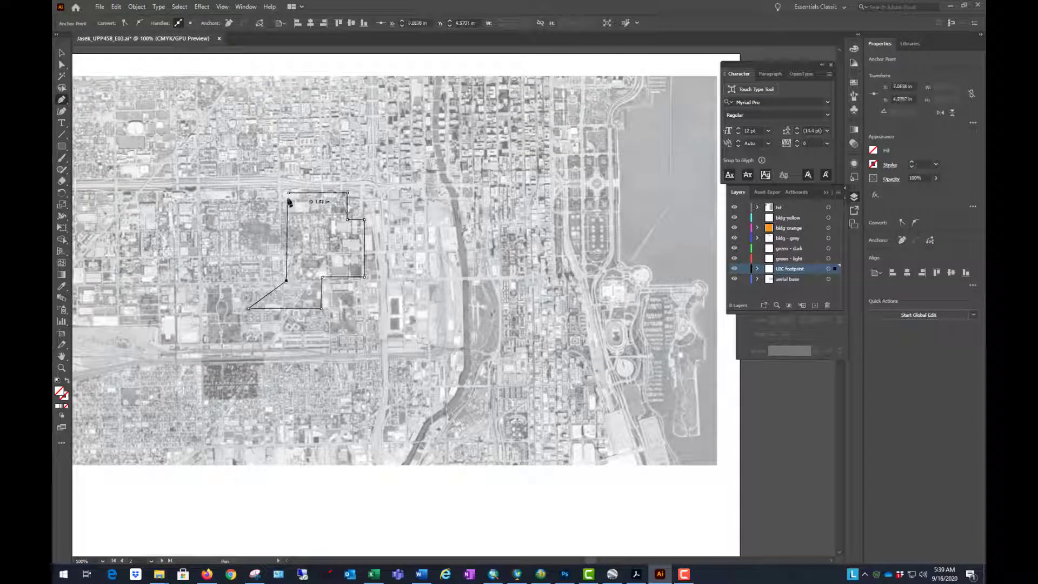
click(288, 193)
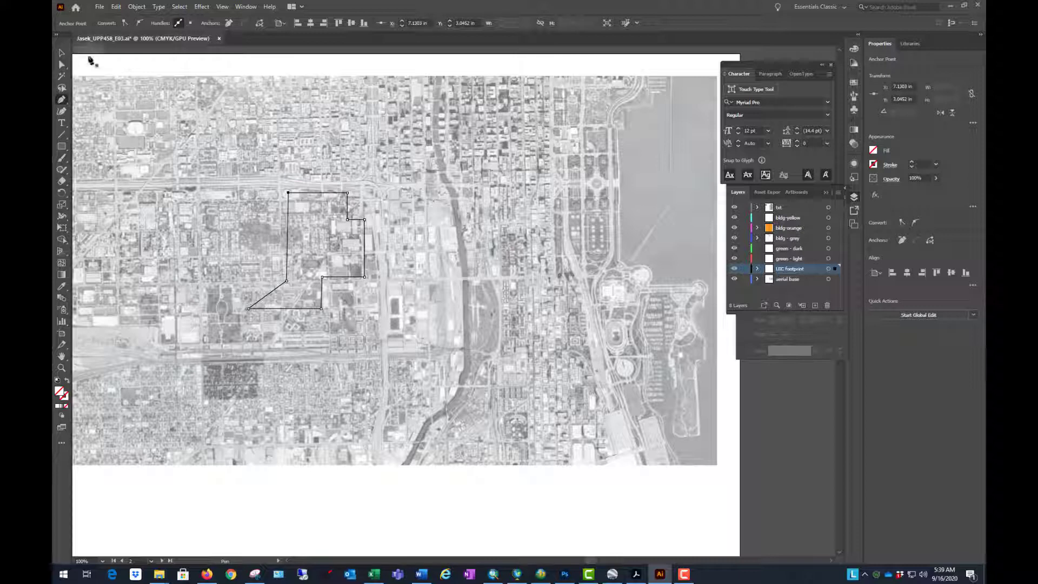
Select the traced campus footprint path and fill it with solid black
click(61, 53)
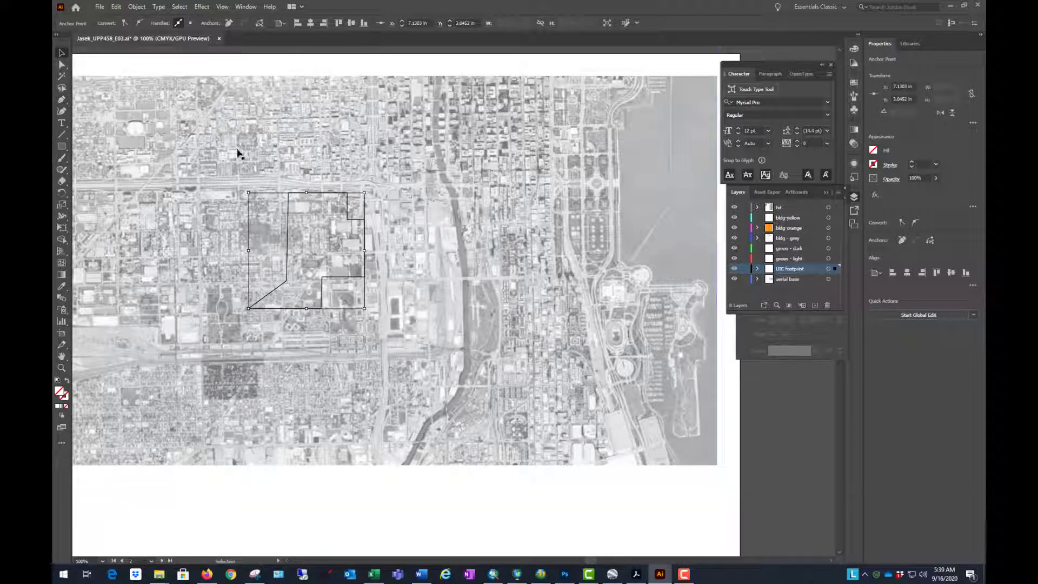
click(341, 527)
click(331, 275)
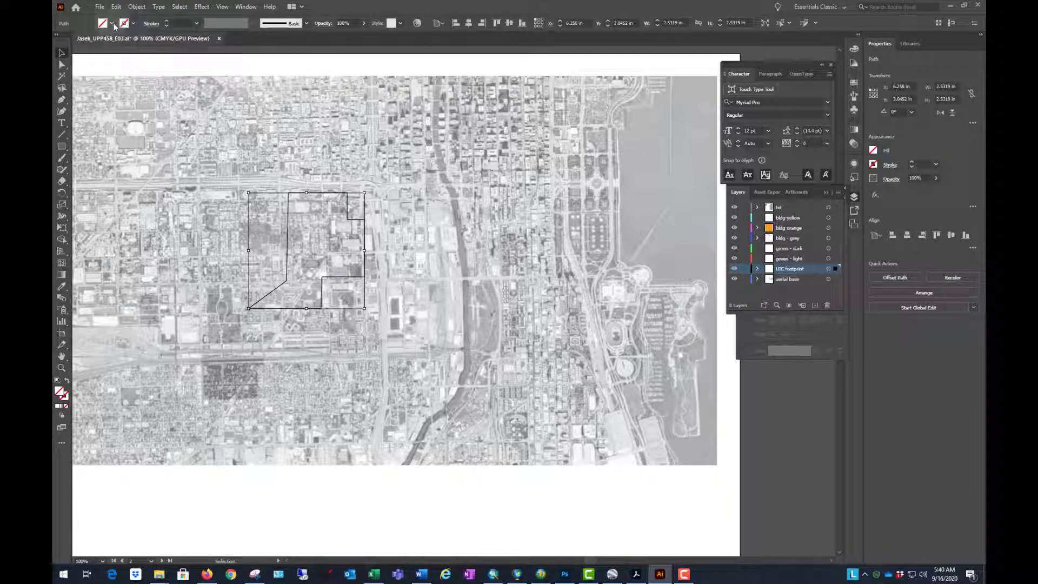
click(124, 23)
click(78, 44)
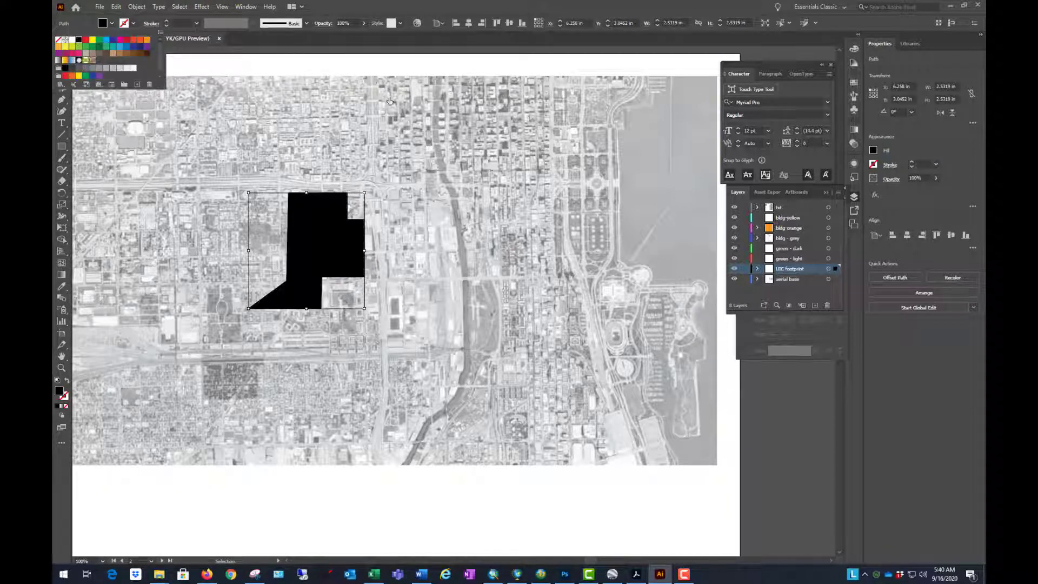
click(785, 514)
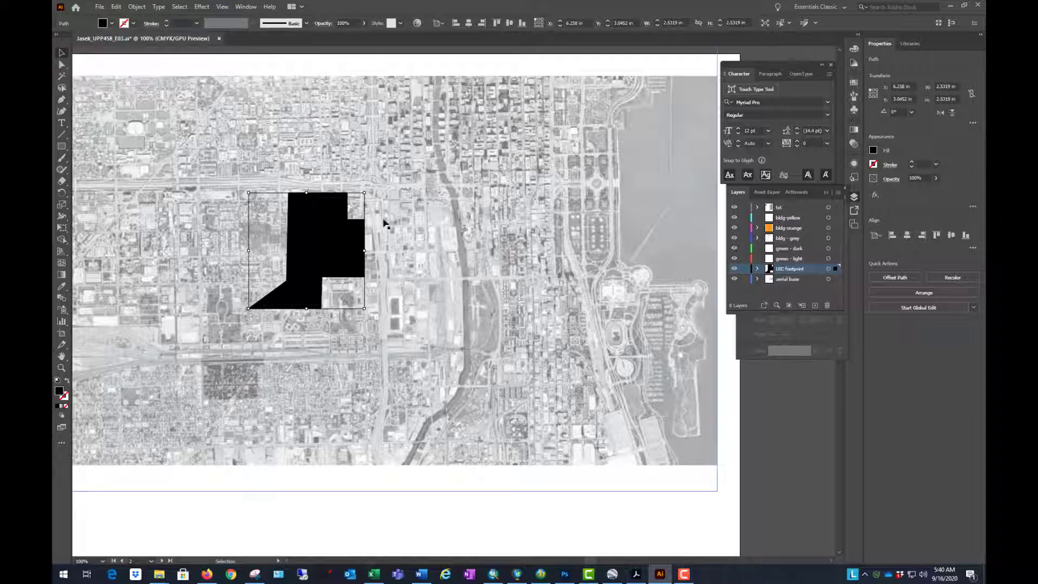
Reduce the black campus footprint's opacity to 49% and deselect it
click(362, 23)
drag(361, 35, 354, 34)
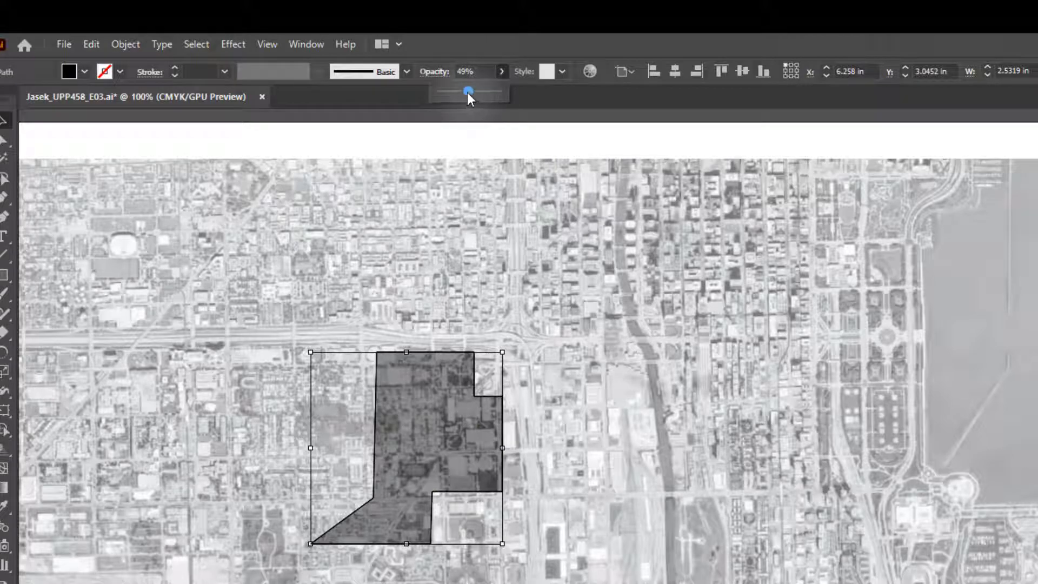
click(956, 521)
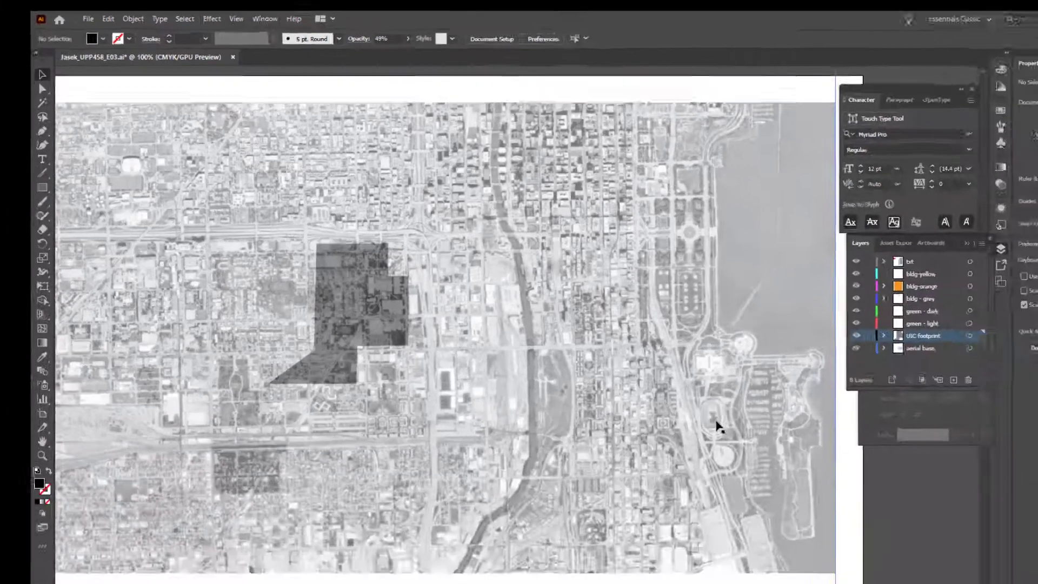
scroll(716, 423, down, 1)
scroll(541, 378, up, 1)
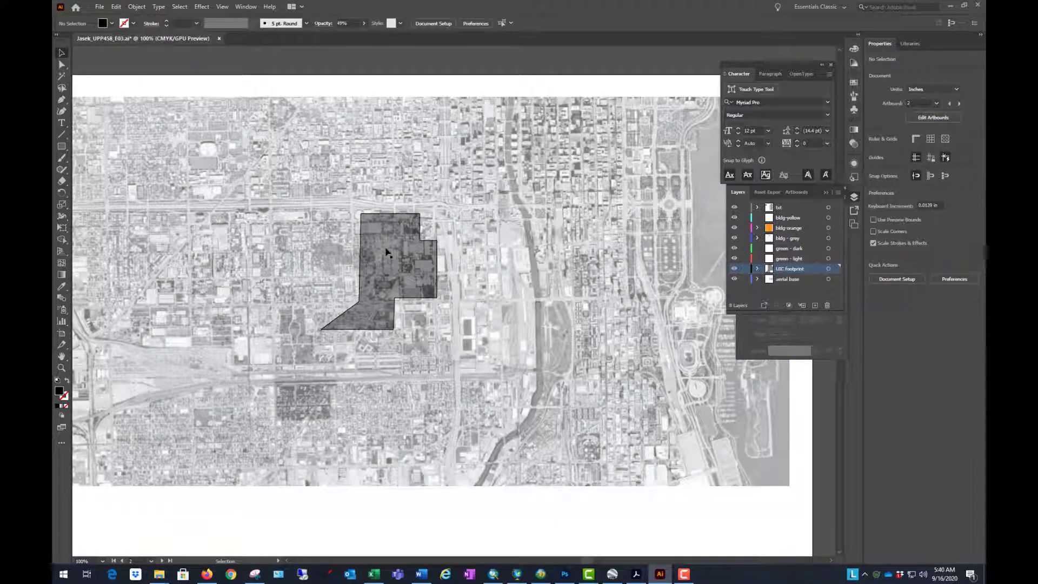
scroll(301, 224, down, 1)
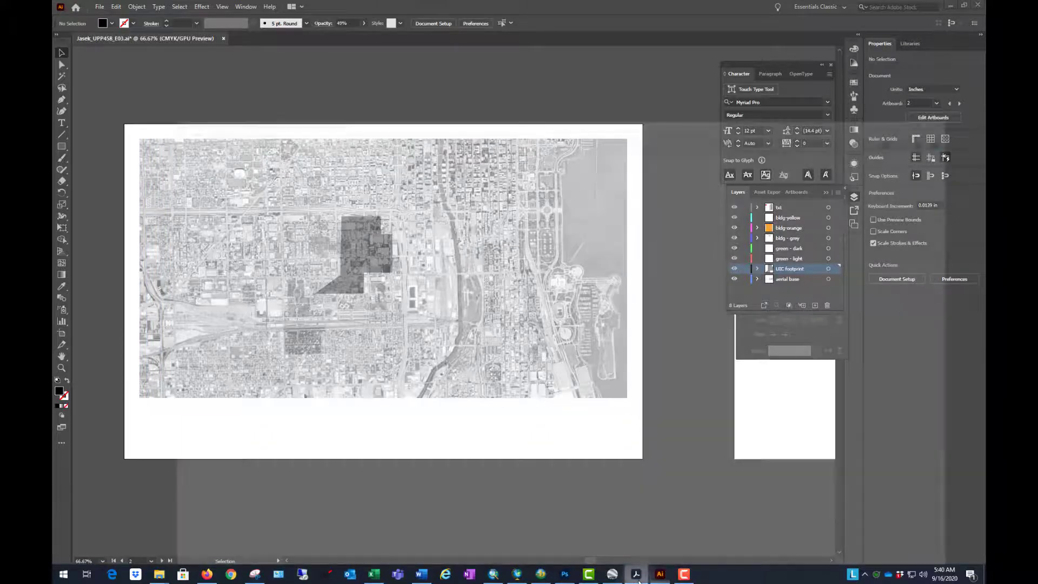
Check the footprint against the reference map in Adobe Acrobat and lock the UIC footprint and aerial base layers in Illustrator
click(636, 573)
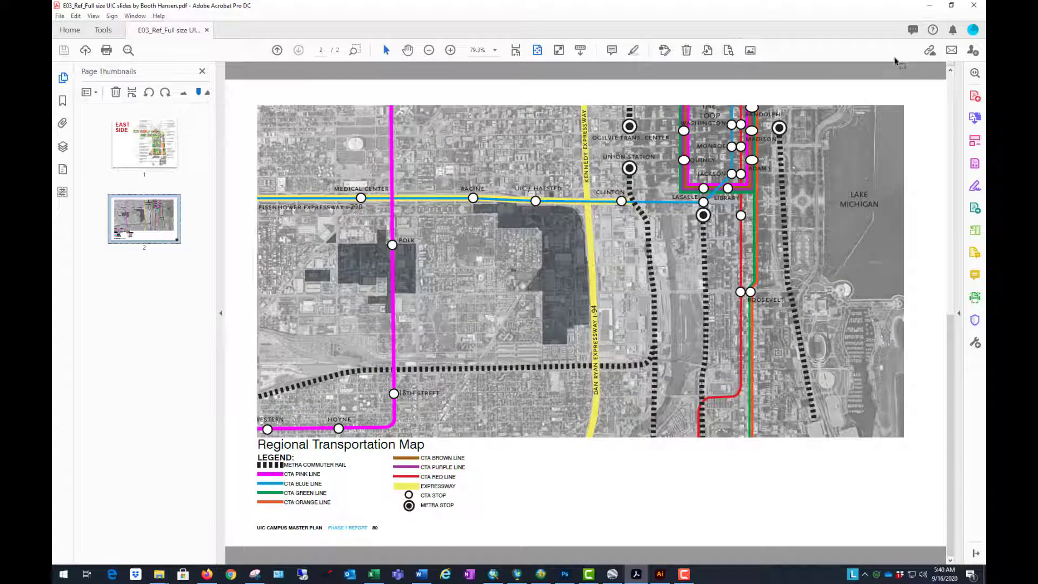
click(929, 6)
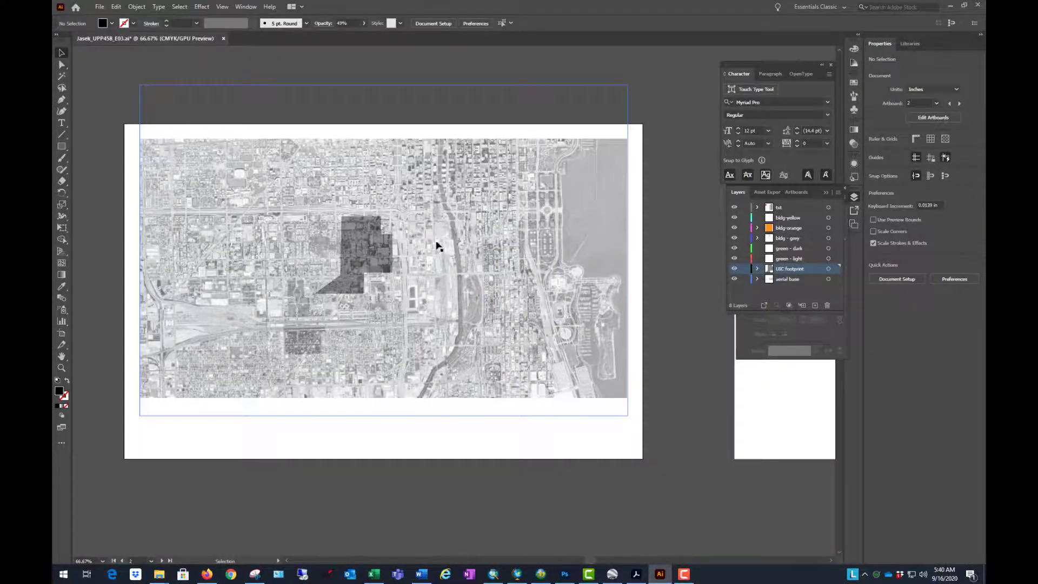
scroll(431, 236, up, 2)
scroll(277, 264, up, 4)
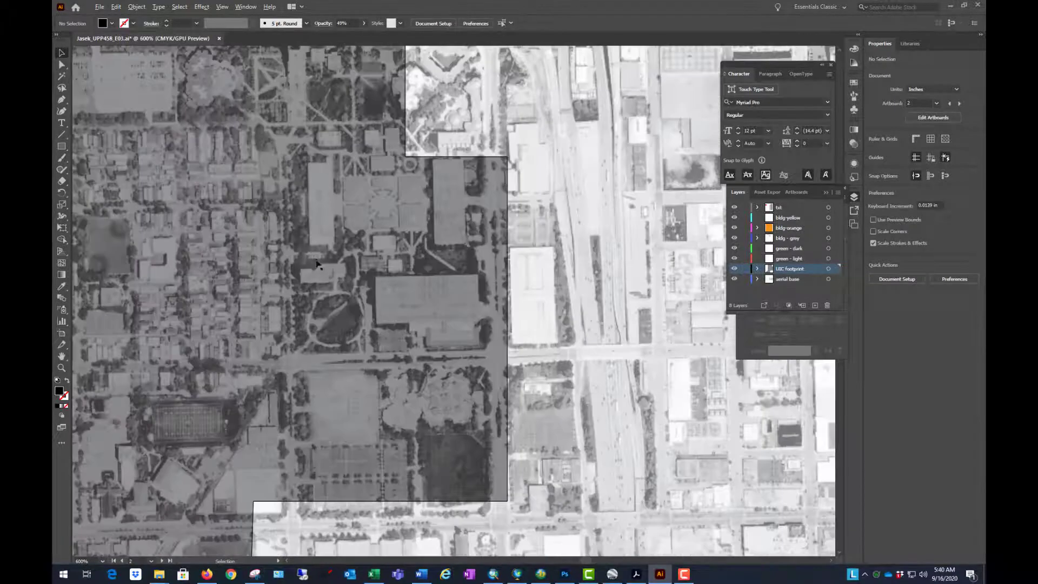
scroll(318, 270, down, 6)
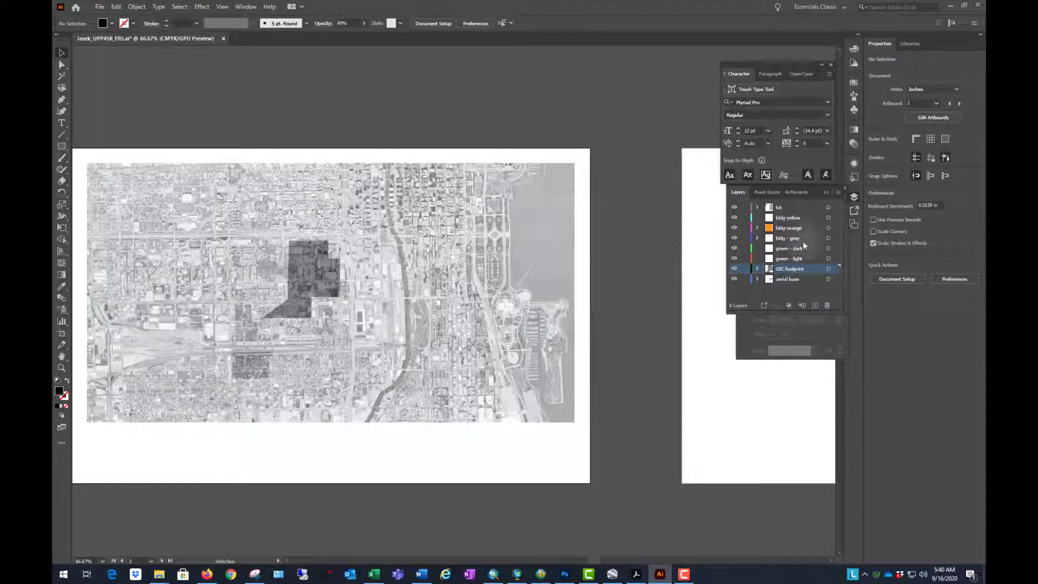
drag(744, 268, 744, 279)
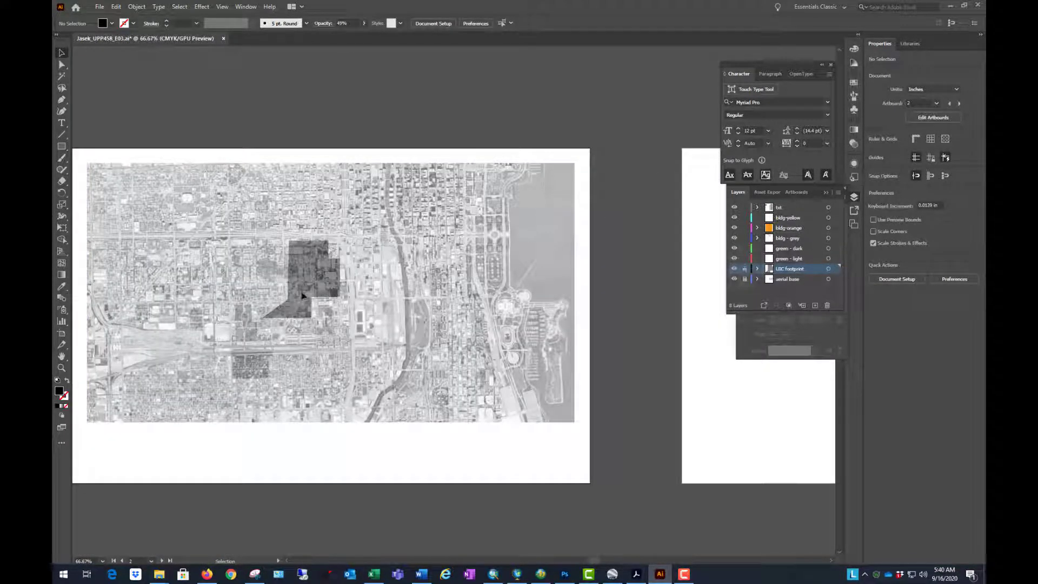
Review the Regional Transportation Map's lines and legend and the East Side page in Adobe Acrobat, and return to Illustrator
scroll(288, 272, up, 2)
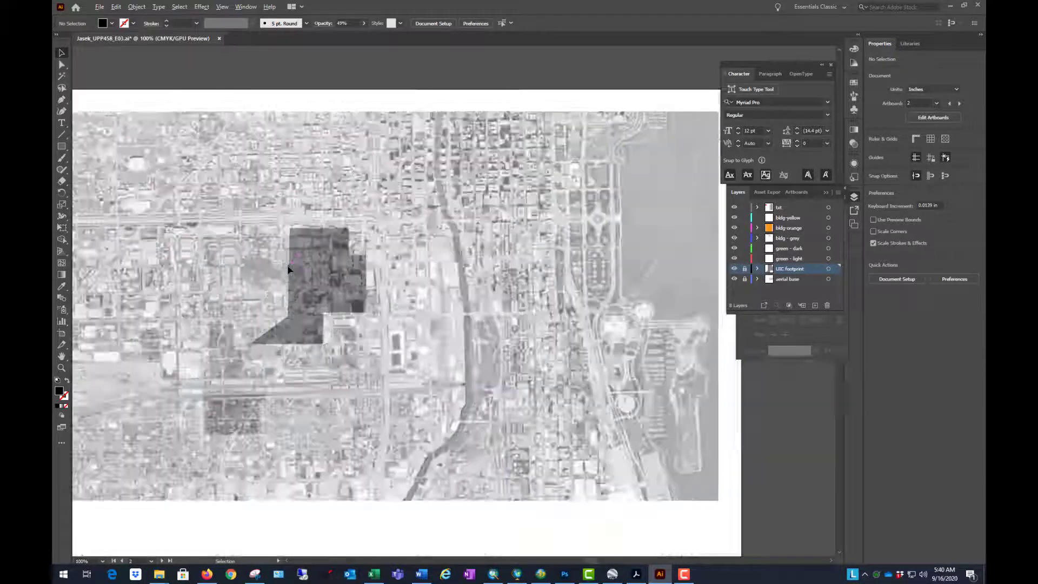
click(636, 573)
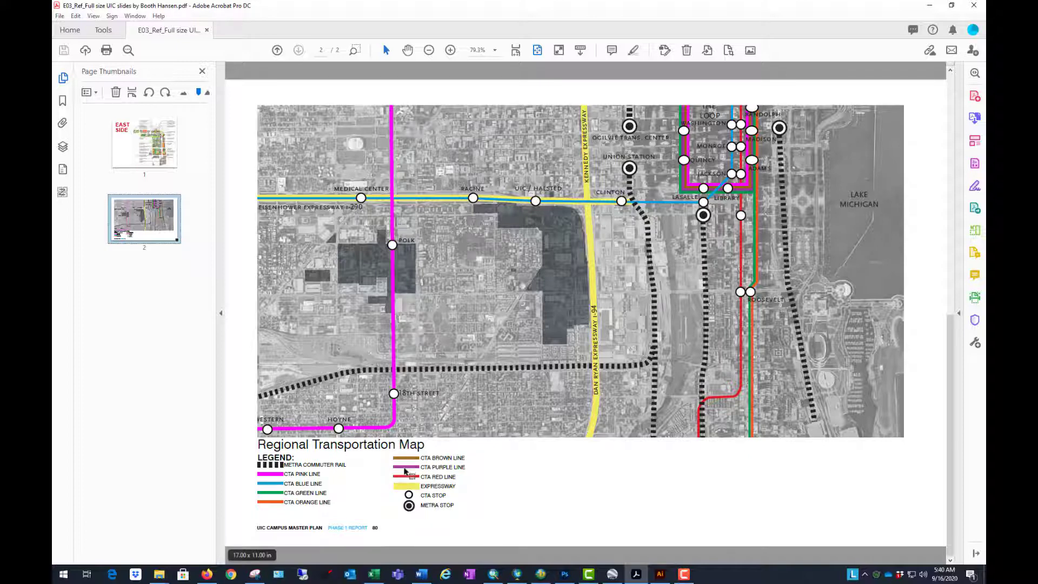
key(alt+Left)
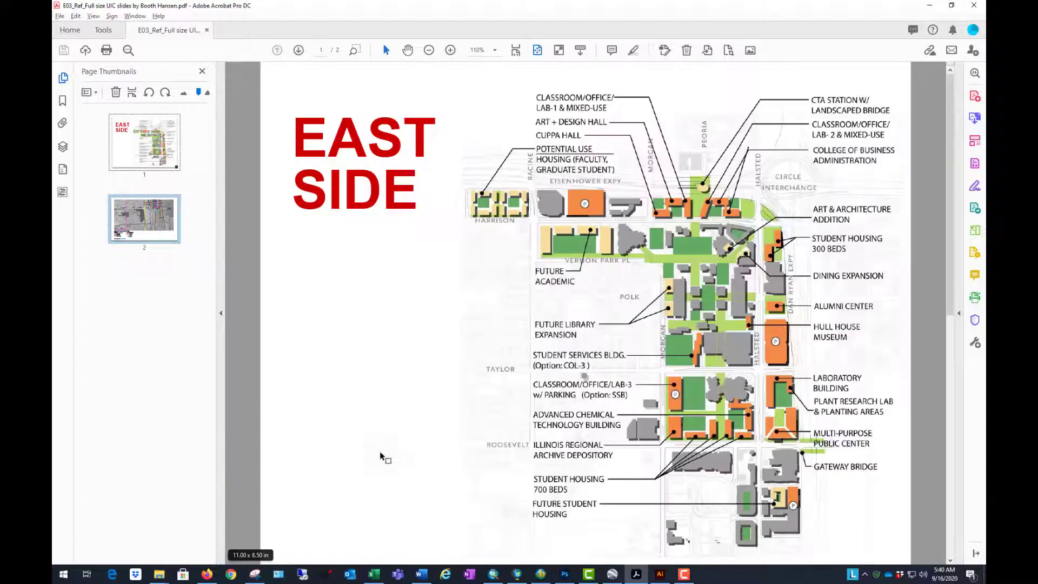
click(937, 8)
scroll(605, 347, down, 3)
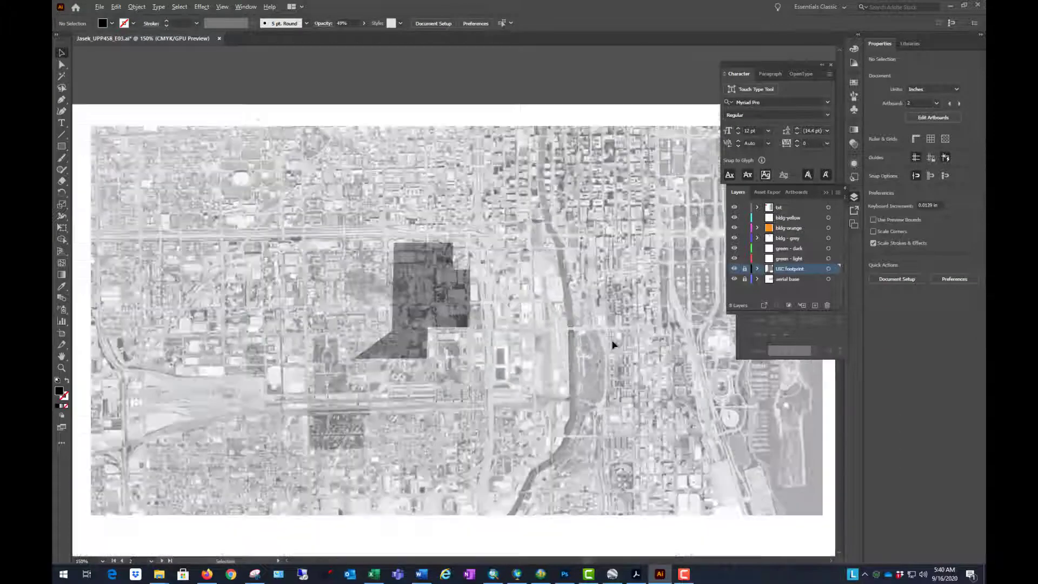
Create a new layer directly above UIC footprint and name it trans-CTA
scroll(397, 351, up, 1)
click(814, 305)
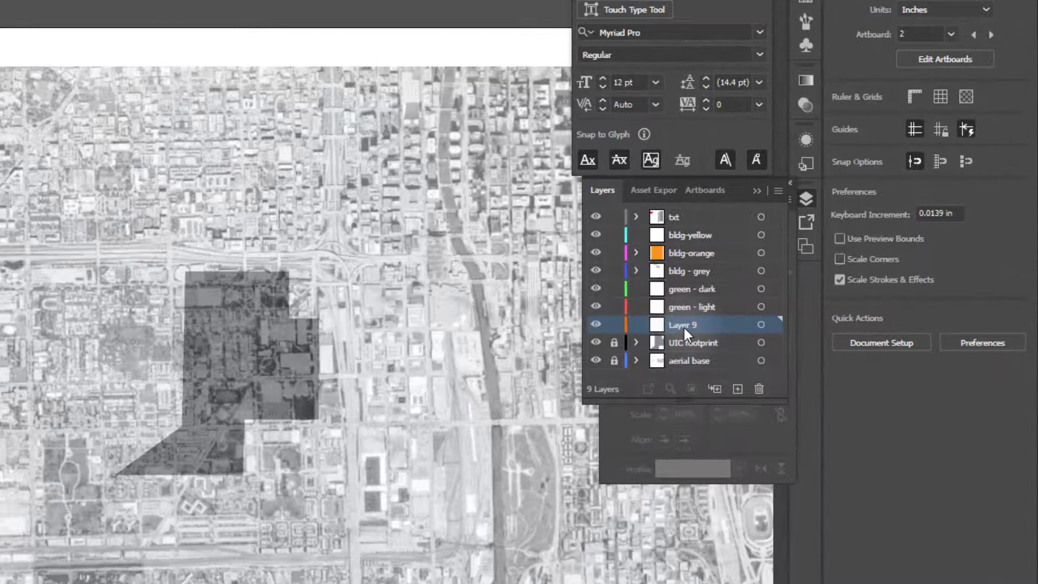
double_click(683, 325)
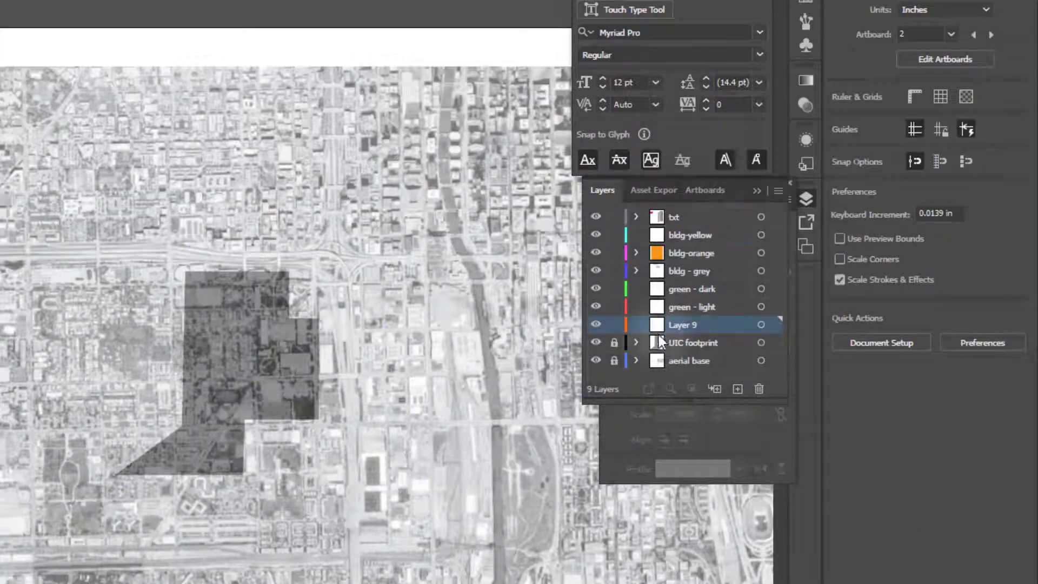
double_click(681, 324)
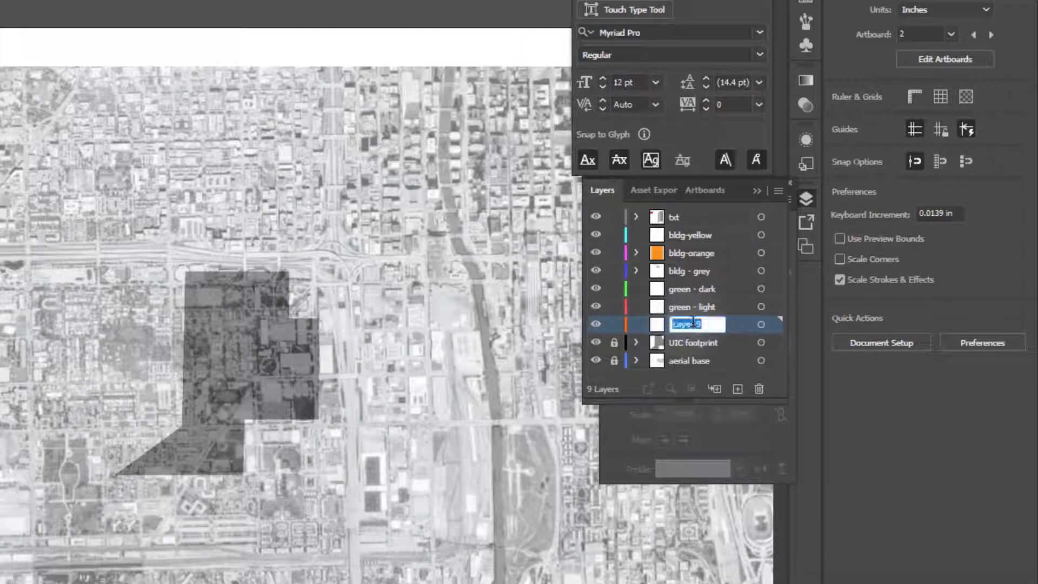
text(trans-CTA)
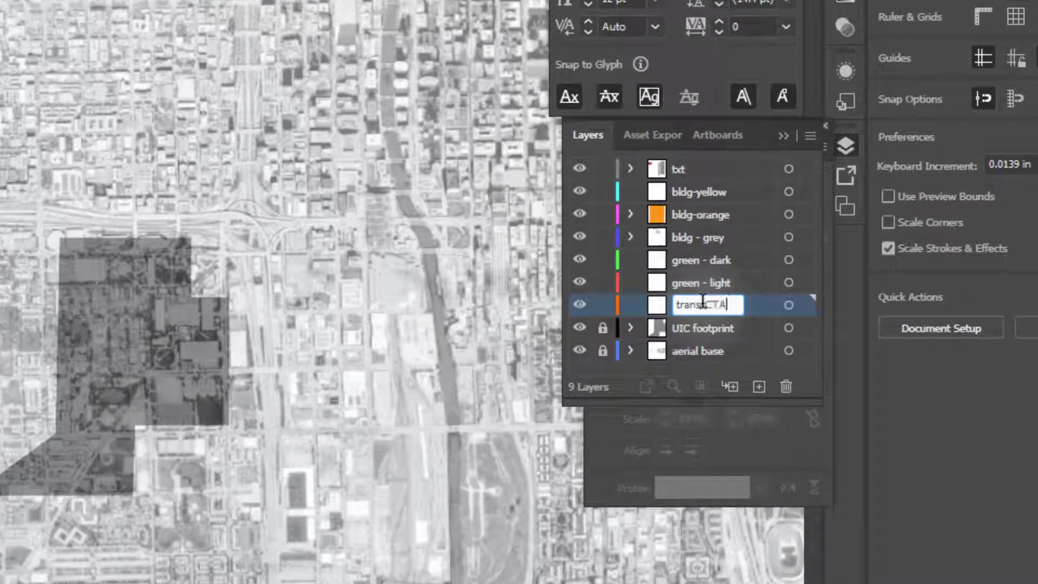
key(Return)
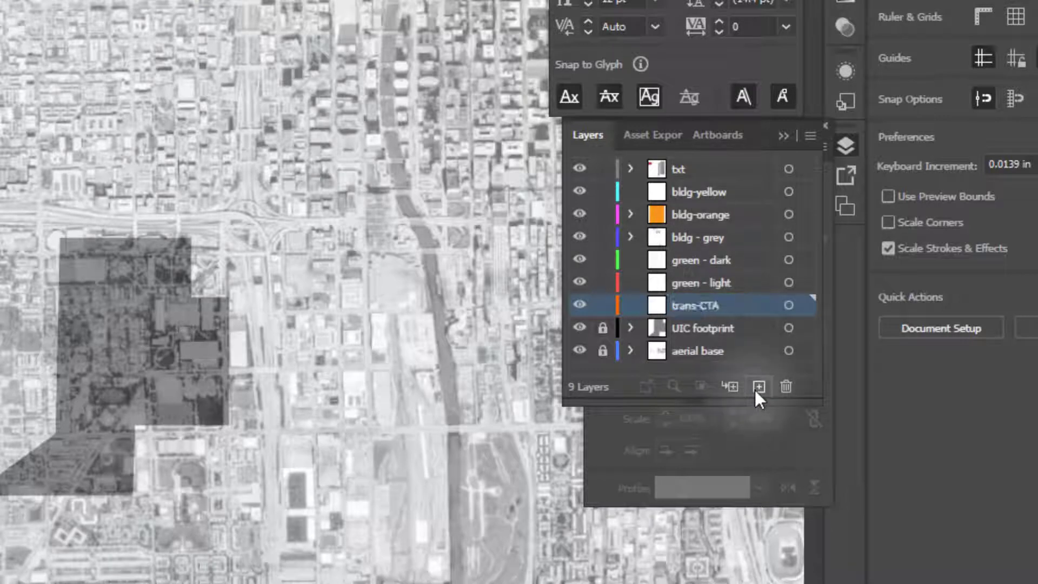
Add two new layers above trans-CTA and name the lower one trans-Highway
click(758, 385)
click(758, 386)
double_click(689, 328)
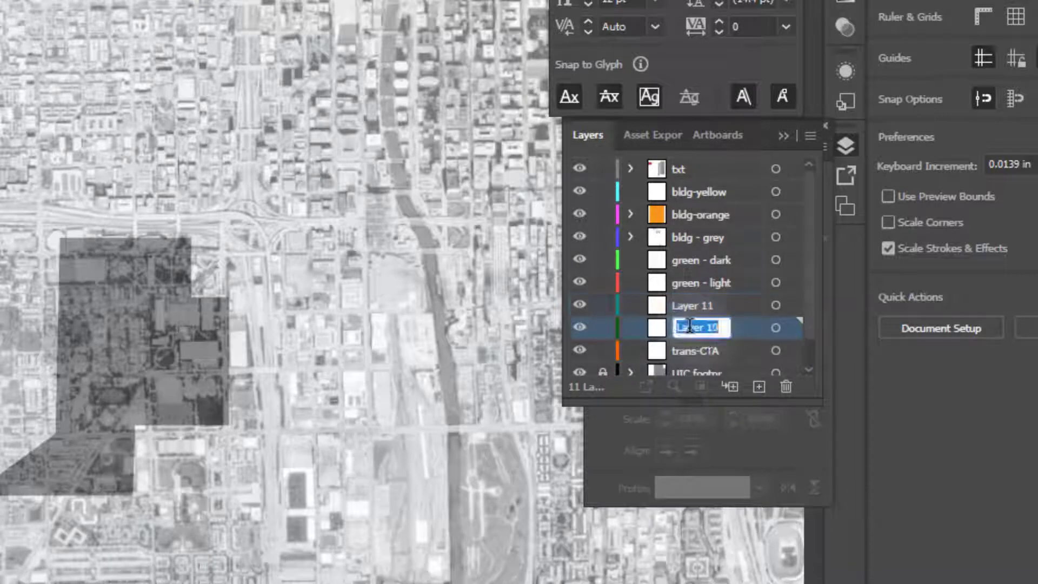
text(tra)
text(ns-Highway)
key(Return)
Name the upper new layer trans-METRA and move the trans-CTA layer directly above it
double_click(701, 307)
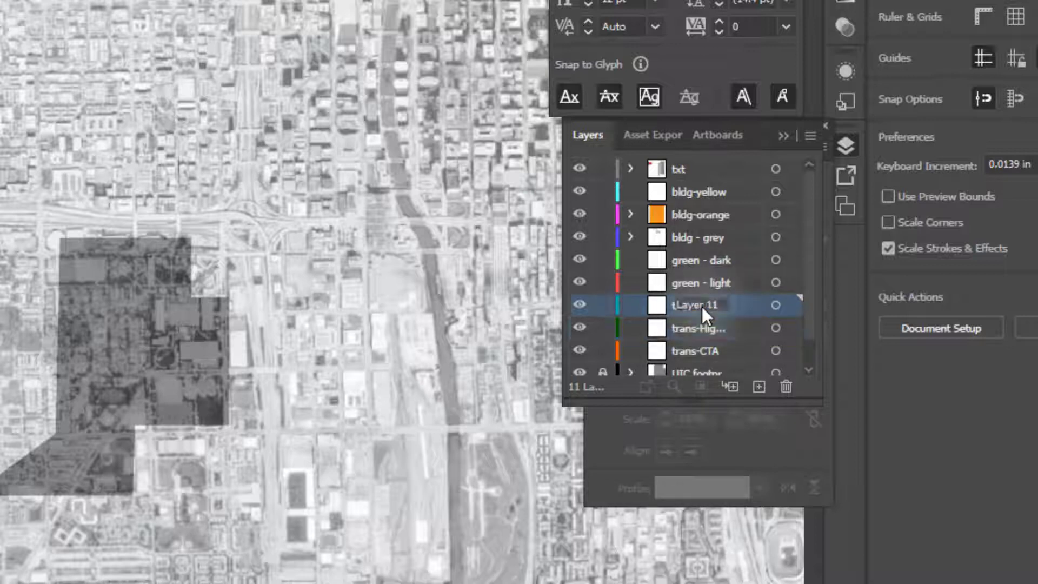
text(trans)
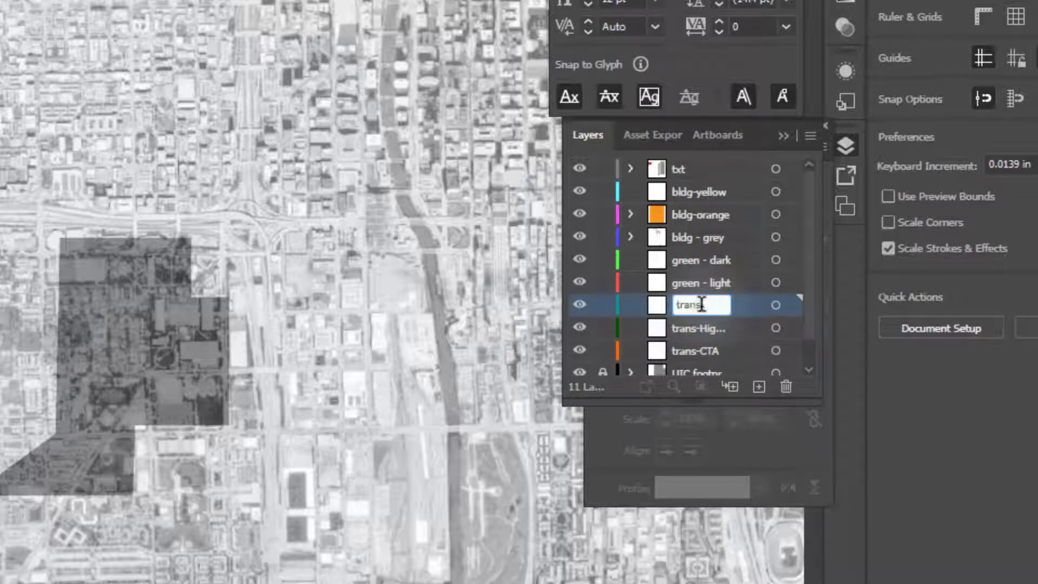
text(-METRA)
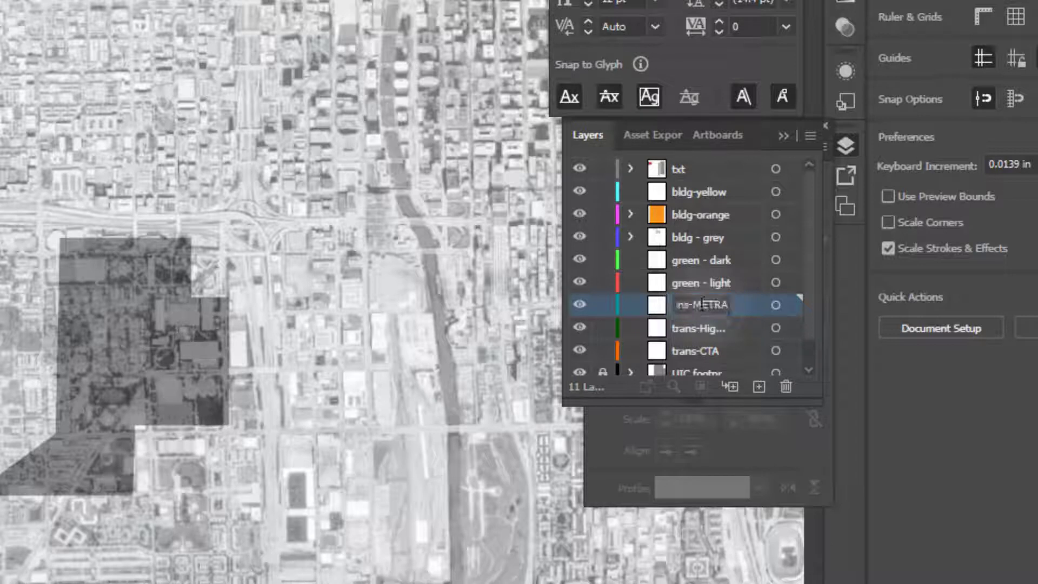
key(Return)
drag(695, 350, 694, 297)
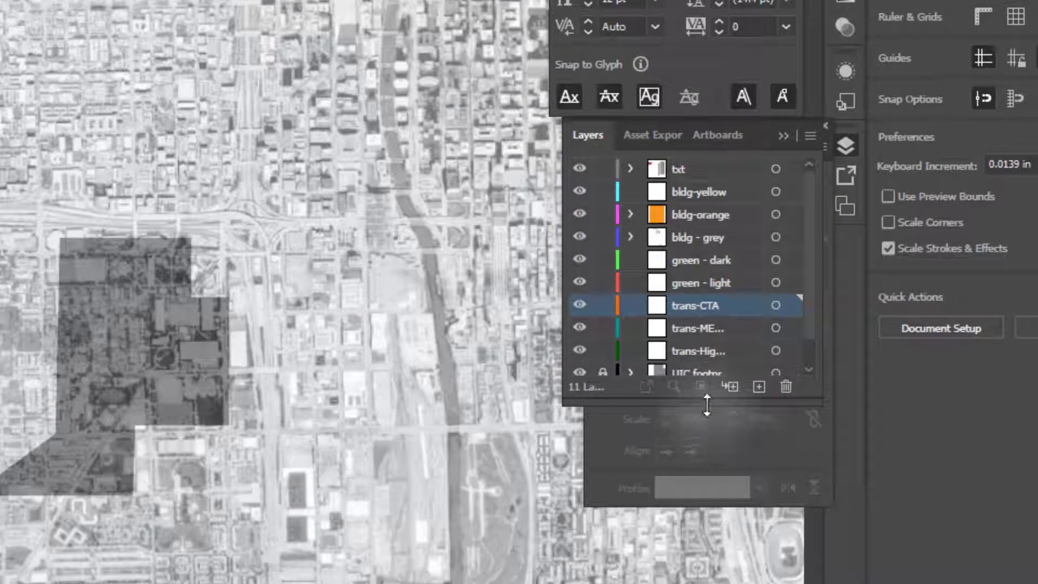
Lengthen the Layers panel to show every layer, and check the Regional Transportation Map in Adobe Acrobat before returning to Illustrator
drag(706, 405, 708, 516)
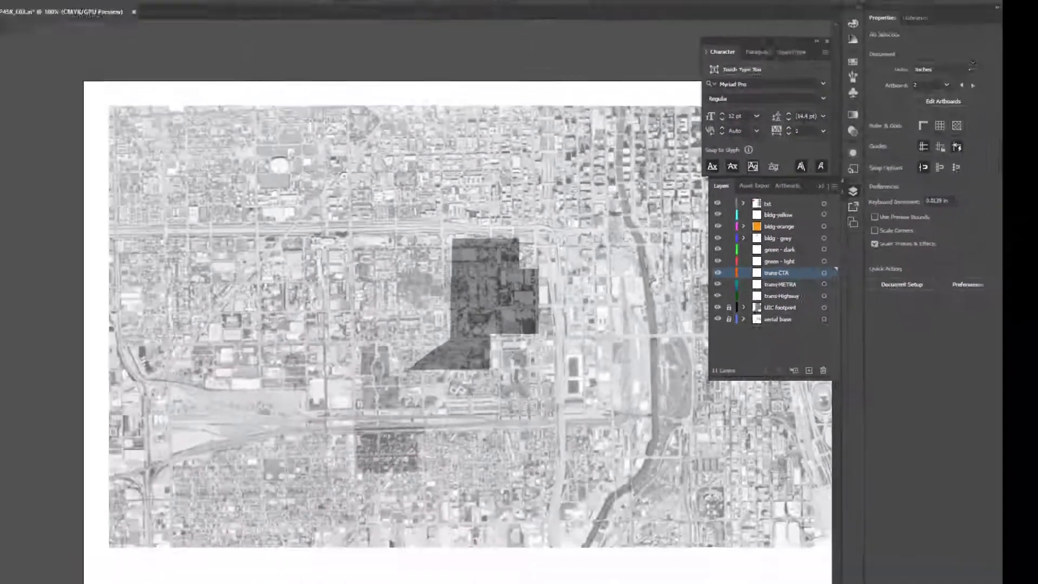
scroll(233, 440, up, 2)
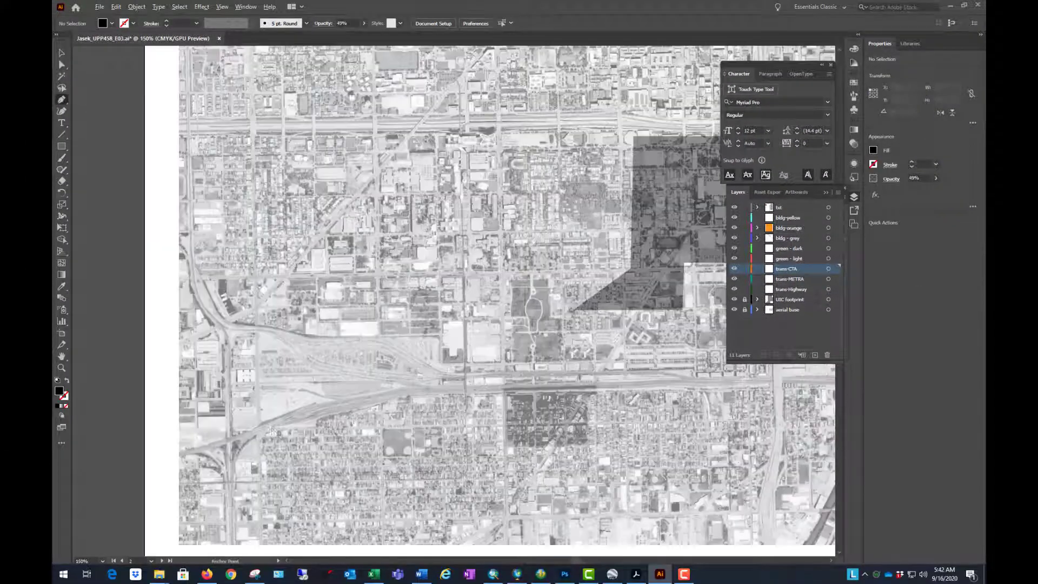
click(636, 574)
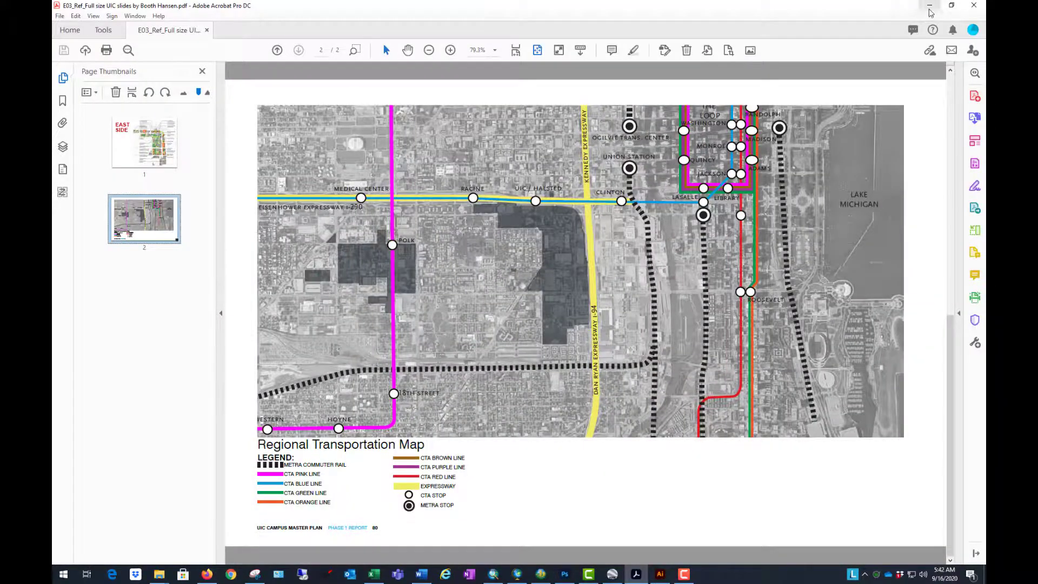
click(929, 5)
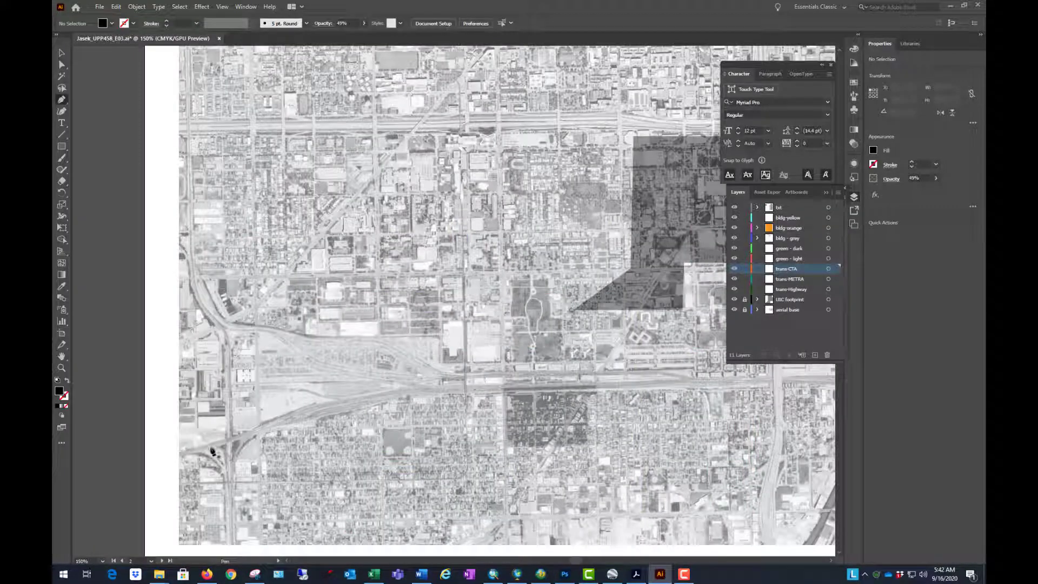
Sketch a trial curved path with the Pen tool on trans-CTA over the southwest corner of the aerial
click(186, 497)
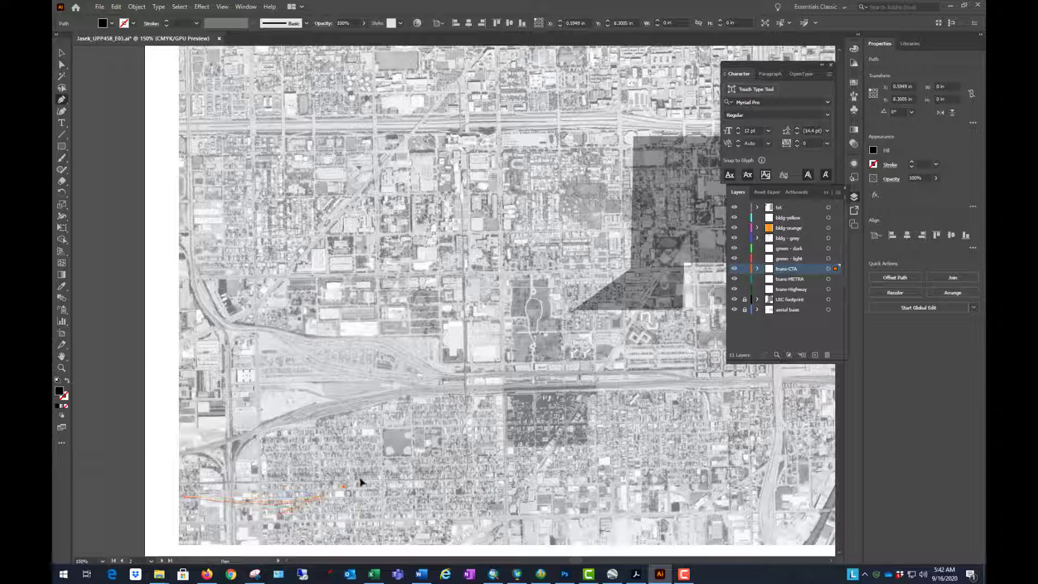
drag(359, 464, 350, 375)
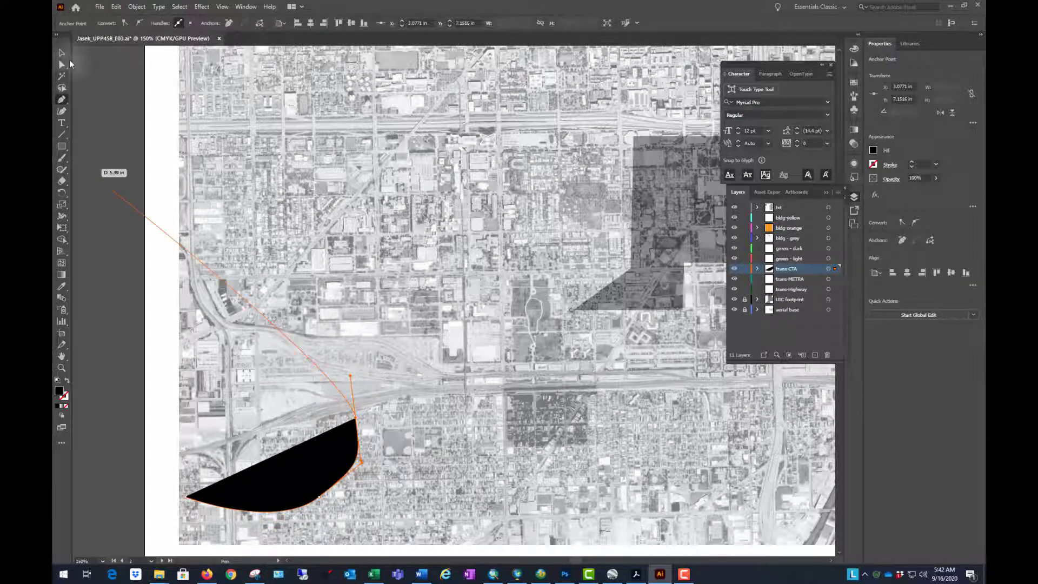
key(v)
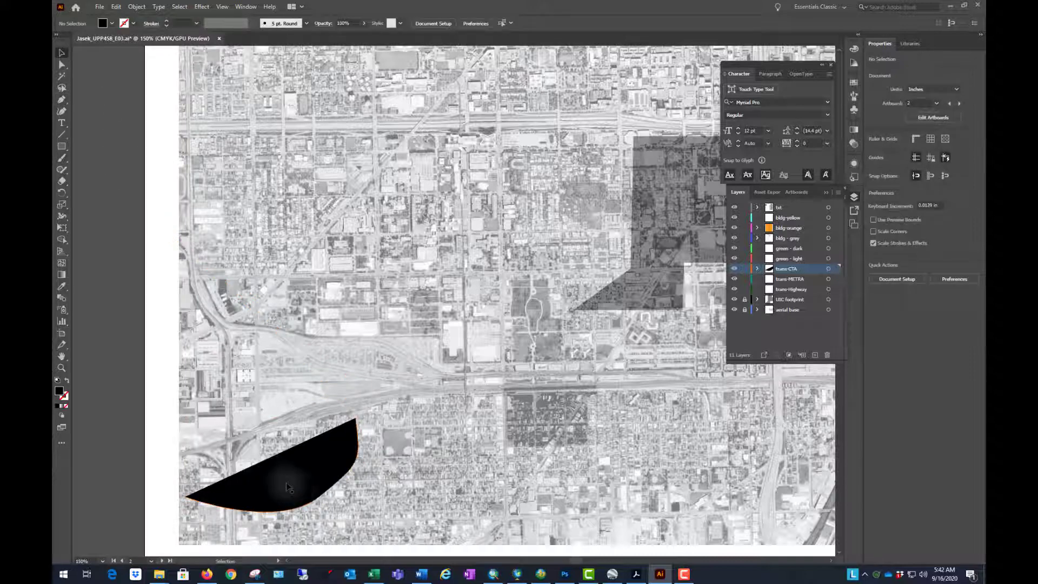
Set no fill and a 7 pt CMYK Magenta stroke on the trial path, and delete the path
click(112, 23)
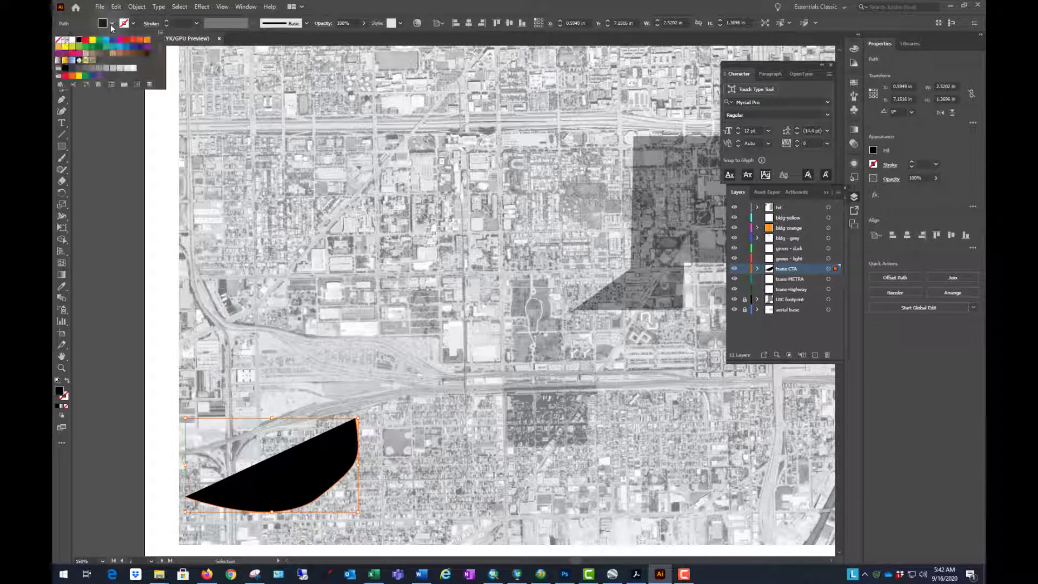
click(58, 40)
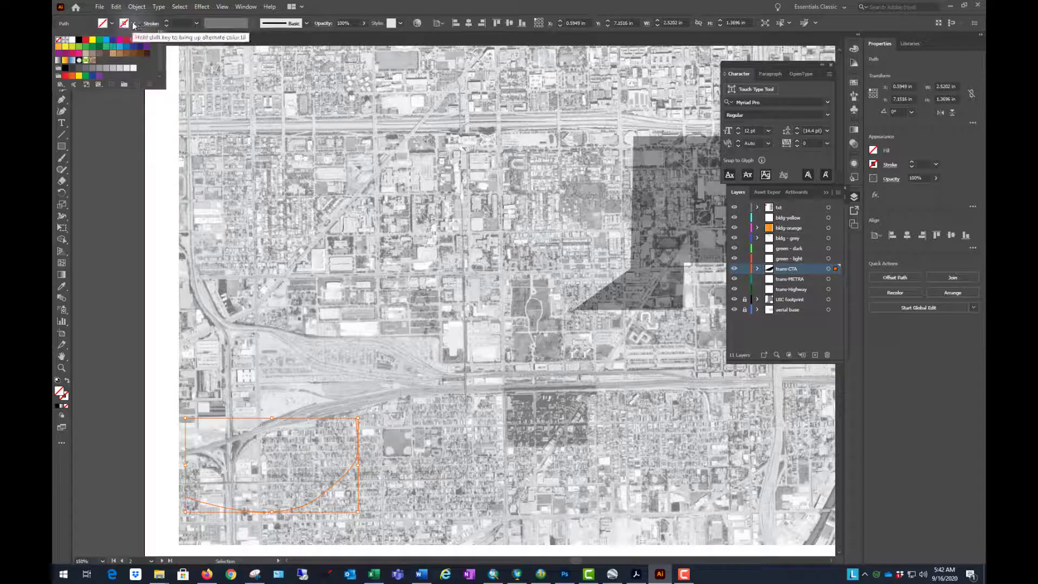
click(133, 23)
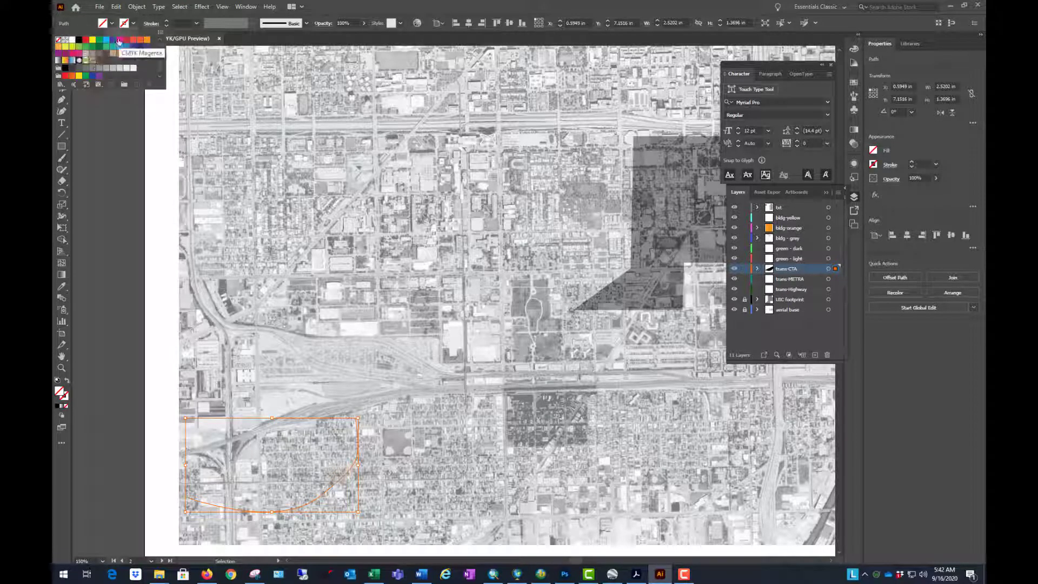
click(119, 39)
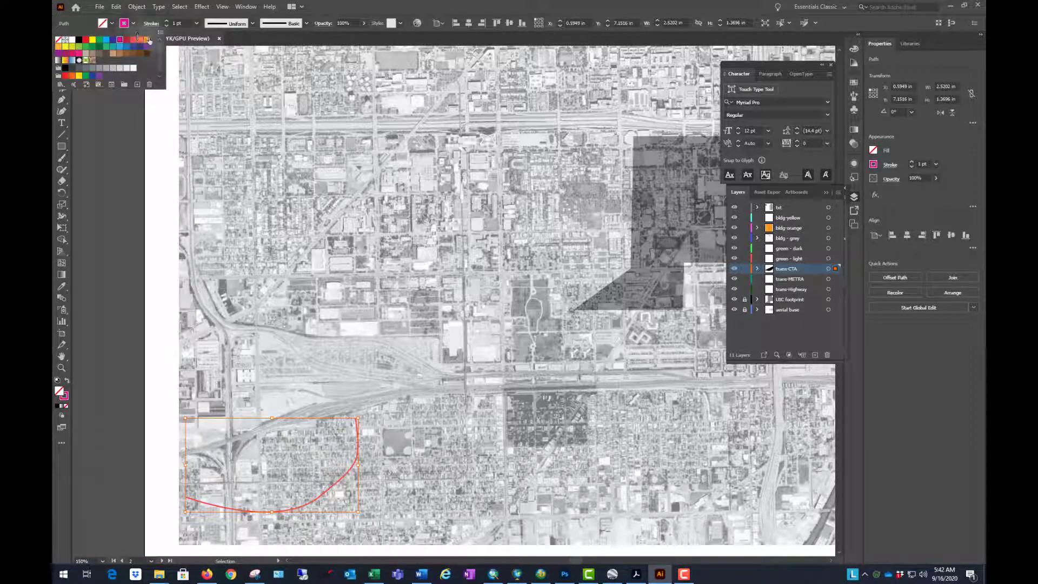
click(167, 21)
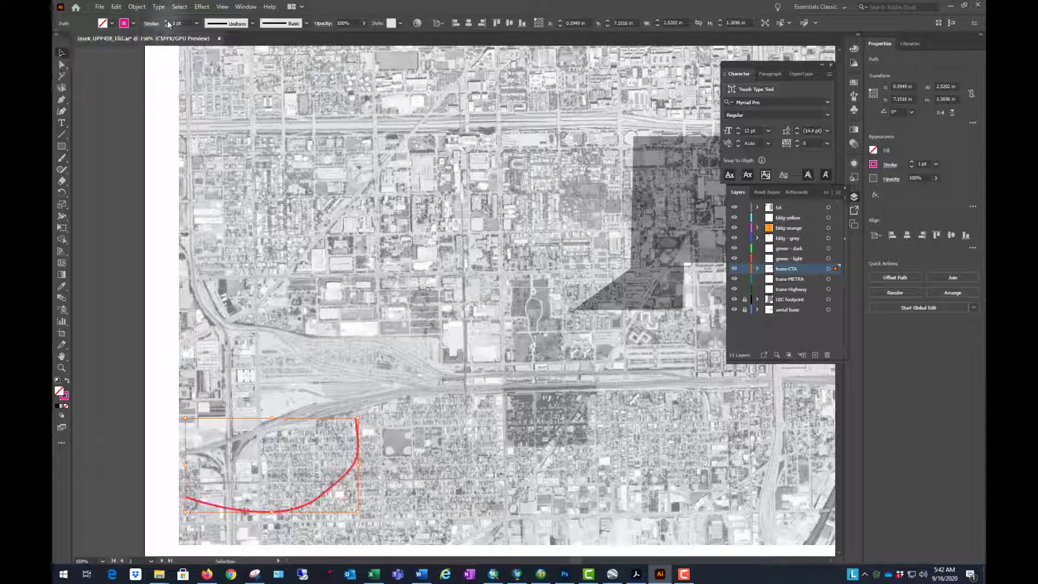
click(167, 21)
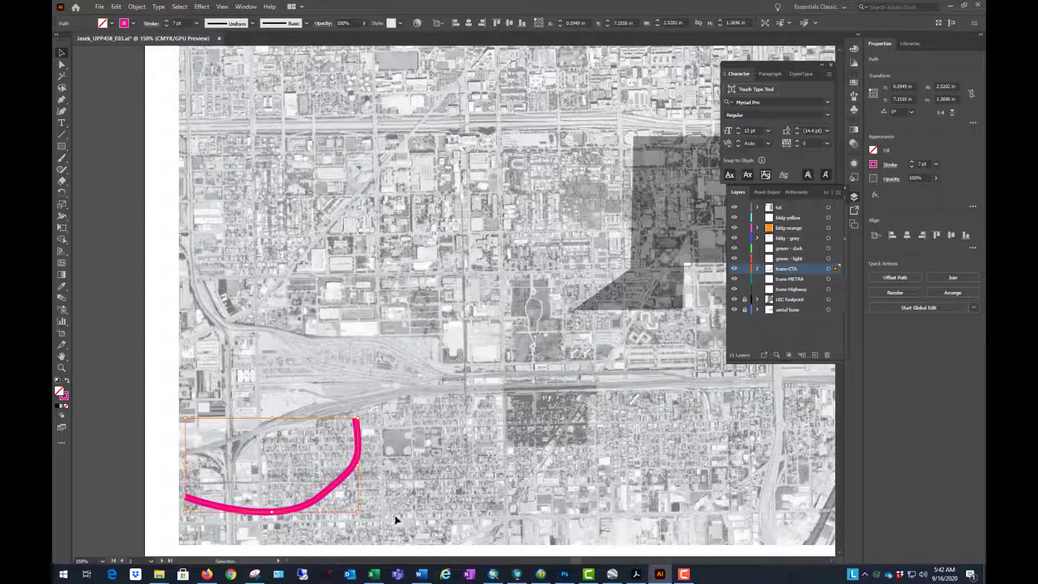
key(Delete)
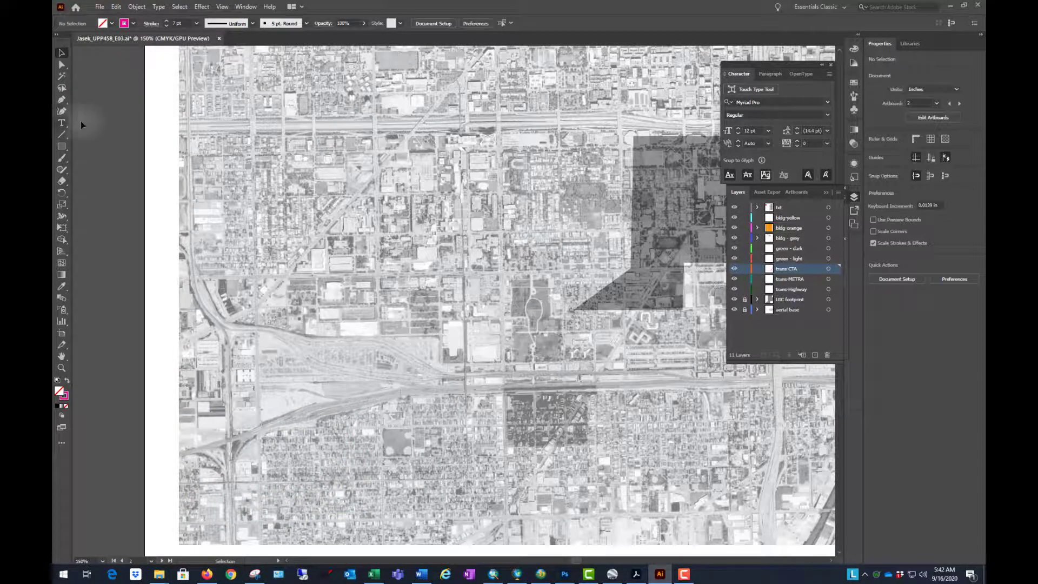
Sketch a trial zigzag of straight Pen tool segments across the southwest of the aerial, ending in a curved segment
click(61, 99)
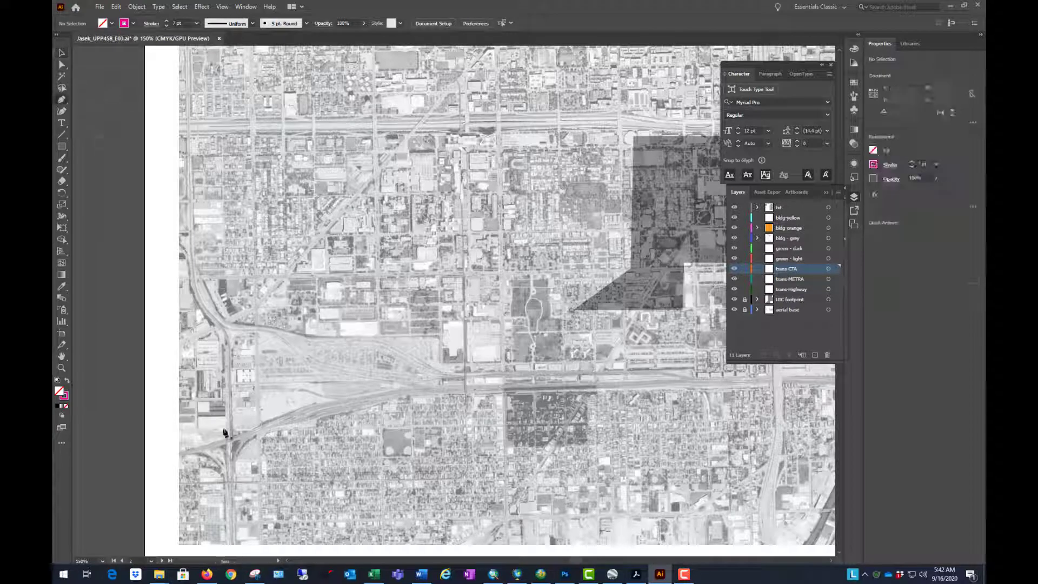
click(169, 435)
click(289, 310)
click(258, 450)
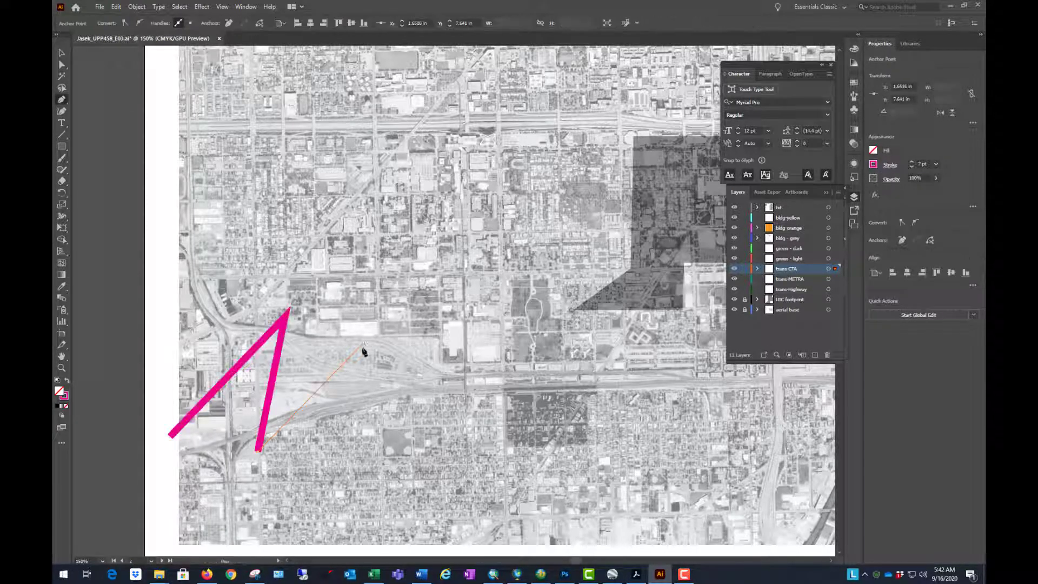
click(364, 343)
click(313, 472)
click(425, 401)
click(413, 463)
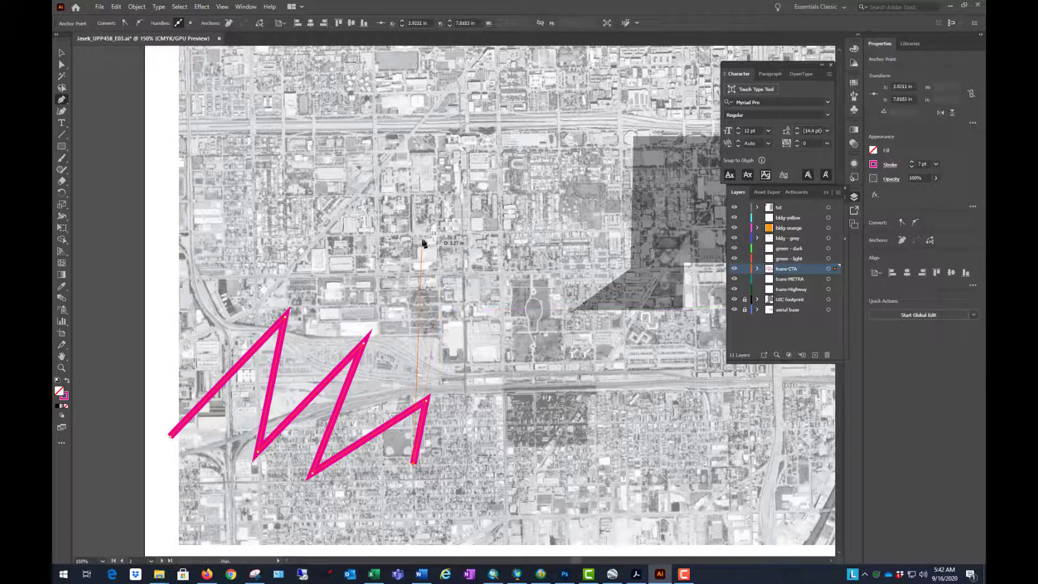
drag(424, 238, 343, 226)
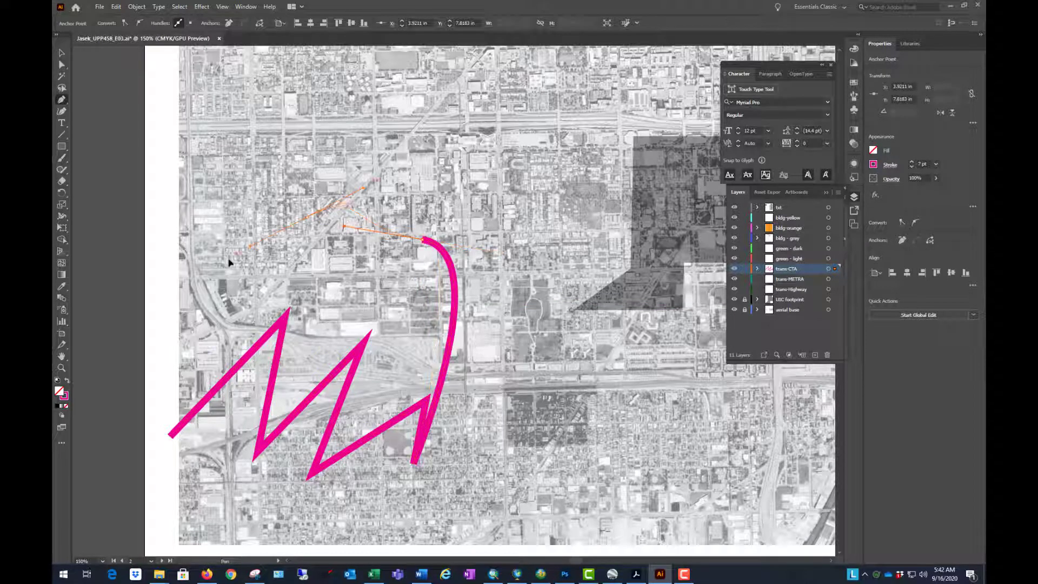
Undo the curved segment and delete the zigzag path
key(ctrl+z)
key(v)
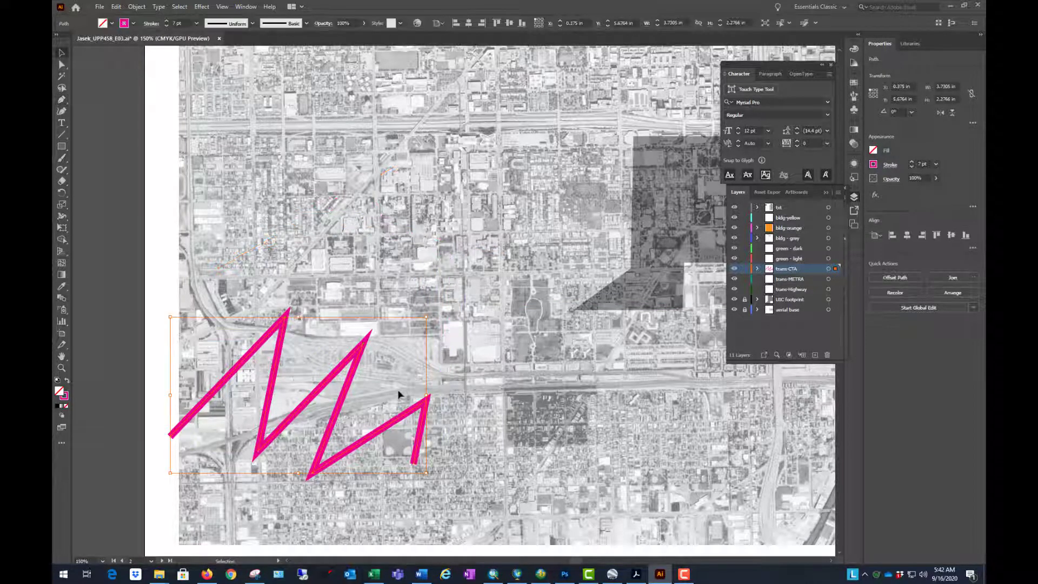
key(Delete)
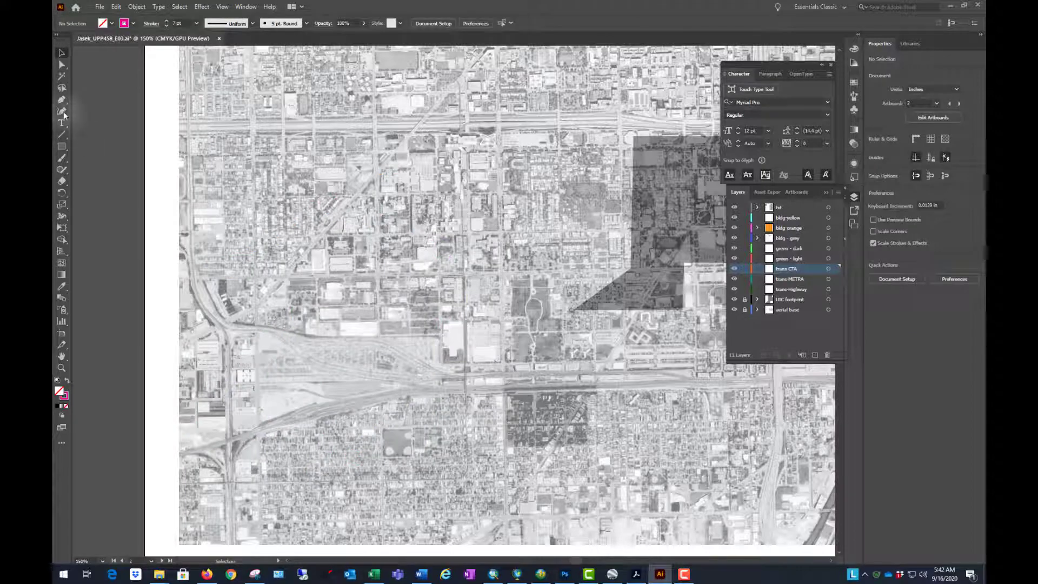
Start the CTA Pink Line with the Pen tool: a horizontal segment about 2.24 in long from the aerial's west edge, curving north
click(62, 105)
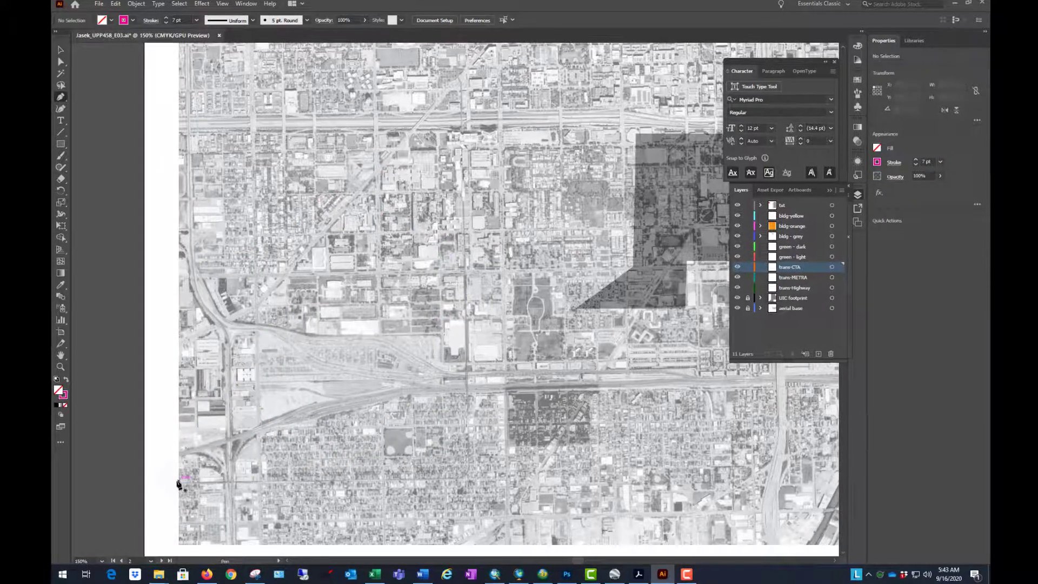
click(178, 482)
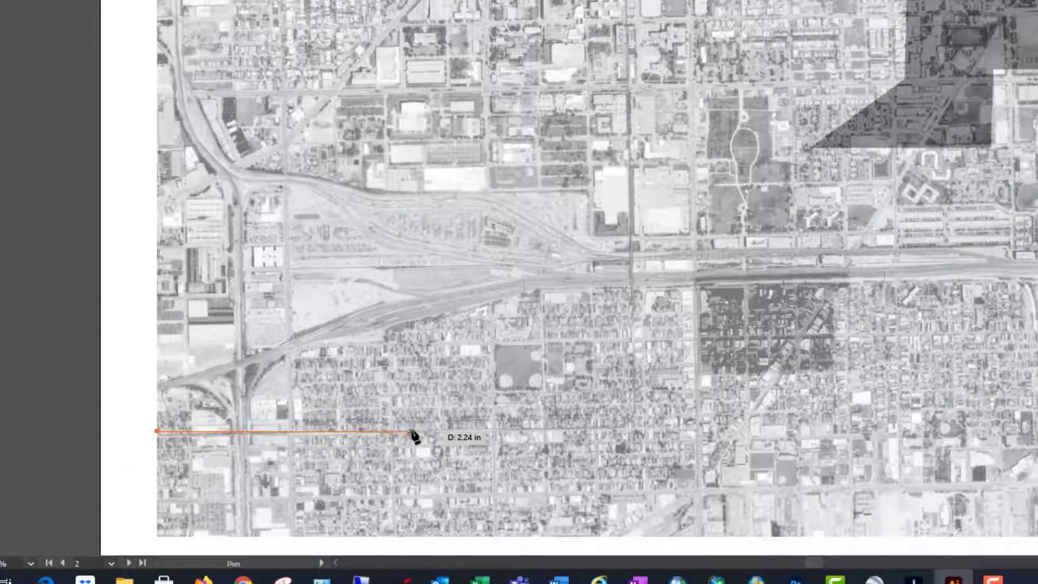
shift+click(411, 432)
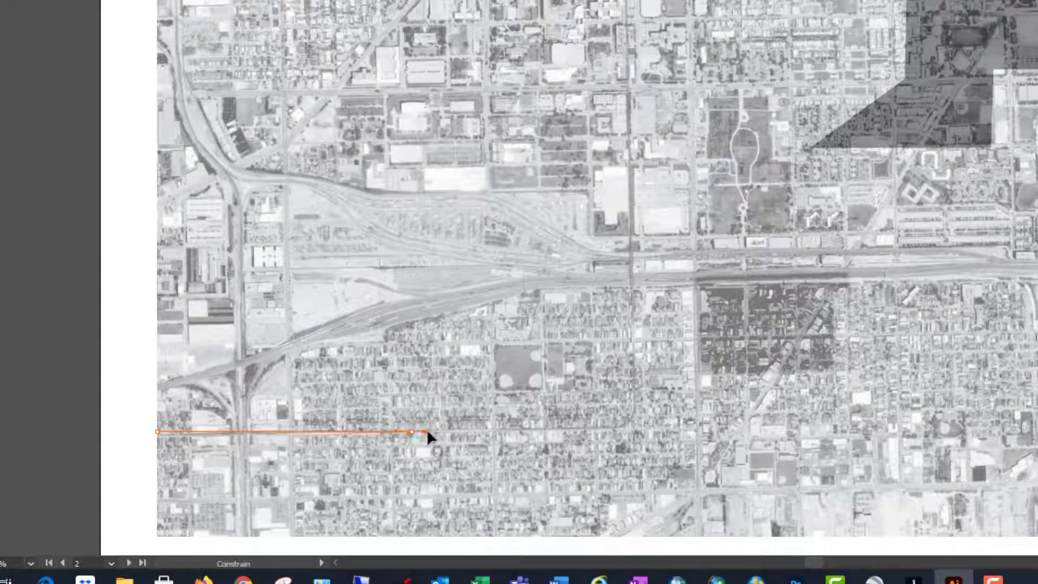
drag(427, 431, 427, 431)
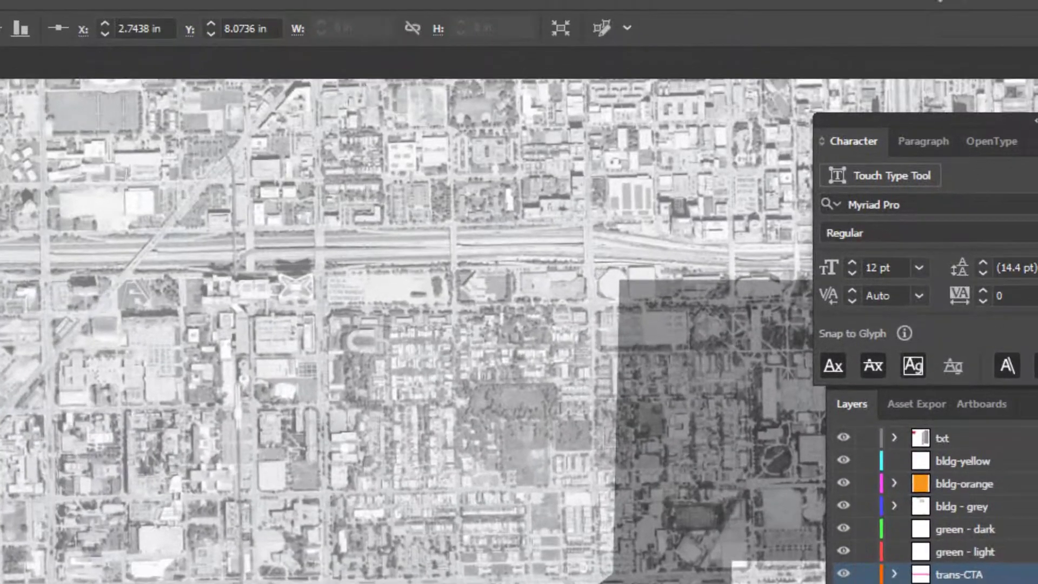
scroll(379, 480, up, 6)
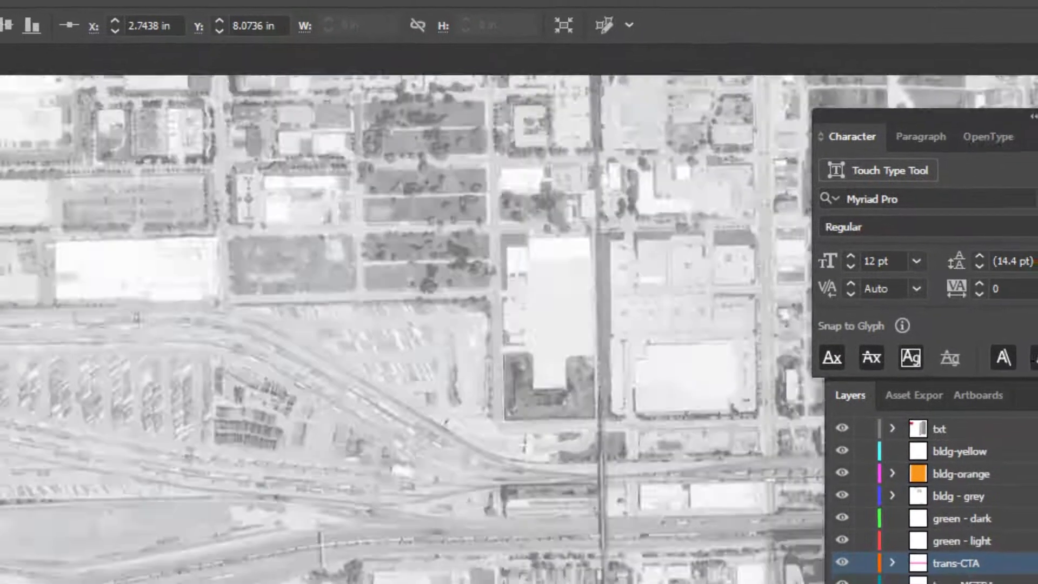
scroll(387, 468, down, 2)
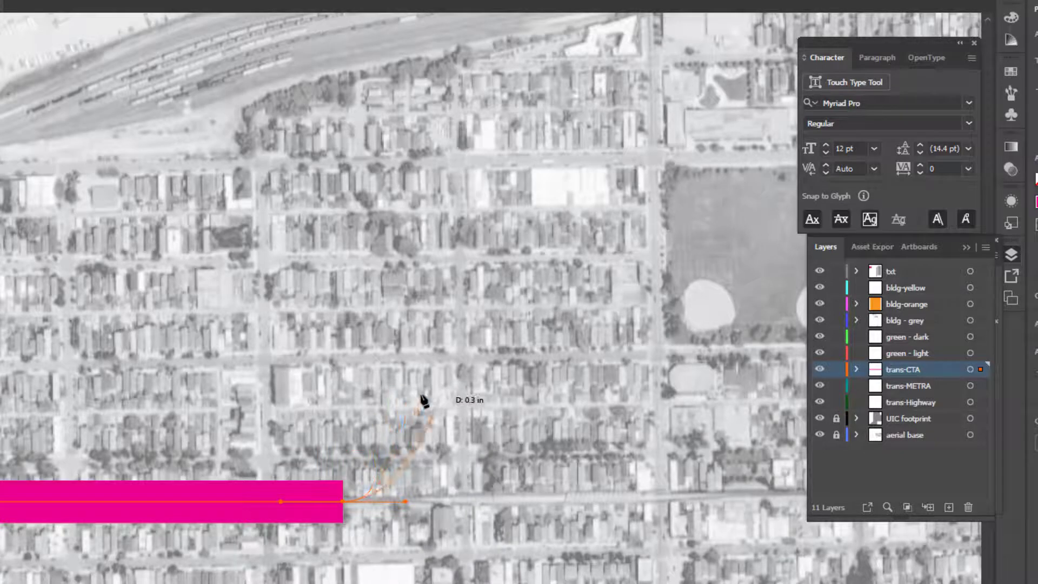
mouse_move(436, 409)
mouse_down()
mouse_move(421, 394)
mouse_move(431, 394)
mouse_move(429, 362)
mouse_up()
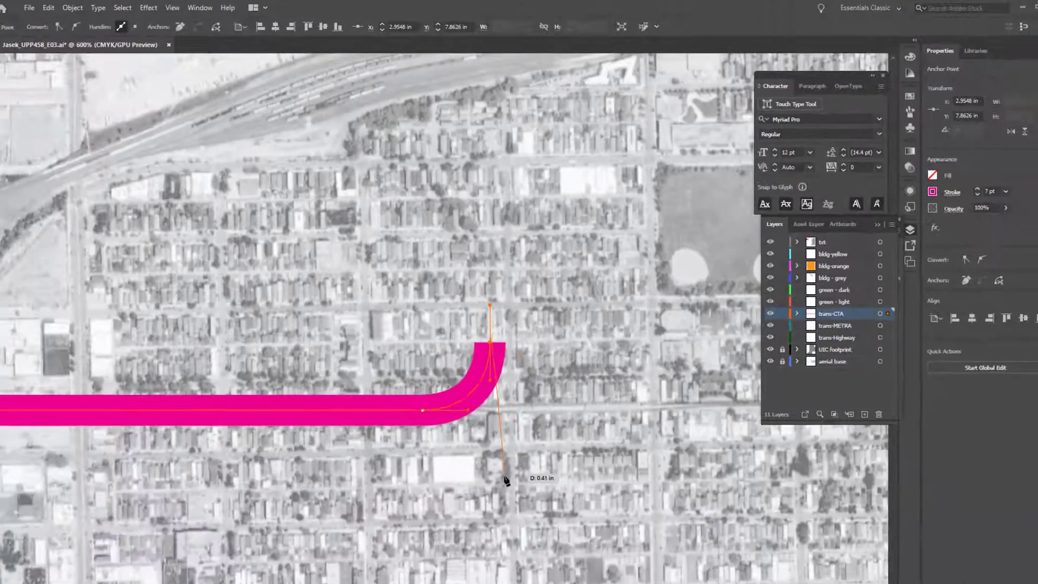
Extend the Pink Line straight north from the curve to about Y 4.59 in, and end the path
key(ctrl+minus)
key(ctrl+minus)
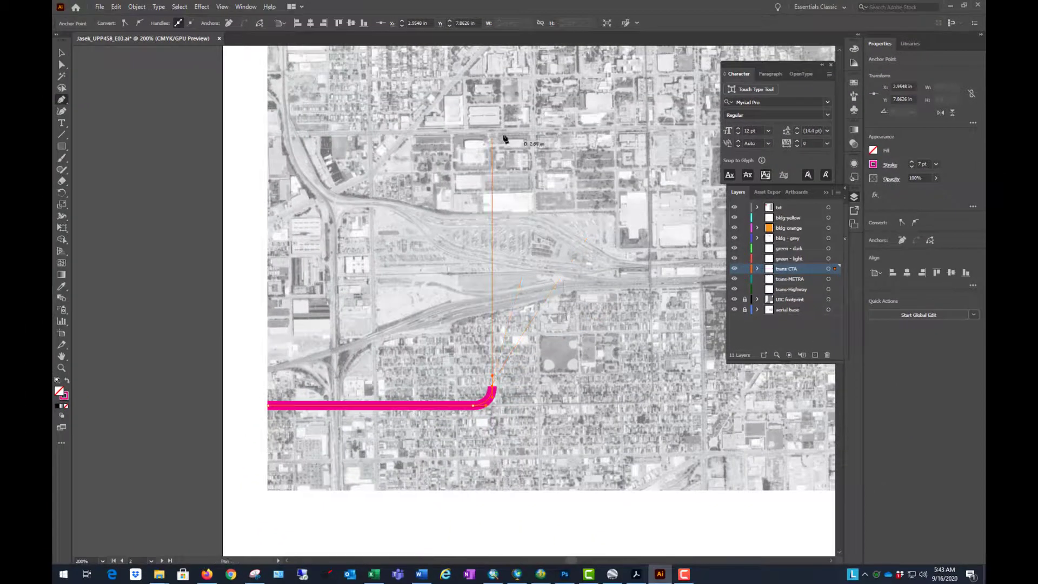
click(492, 86)
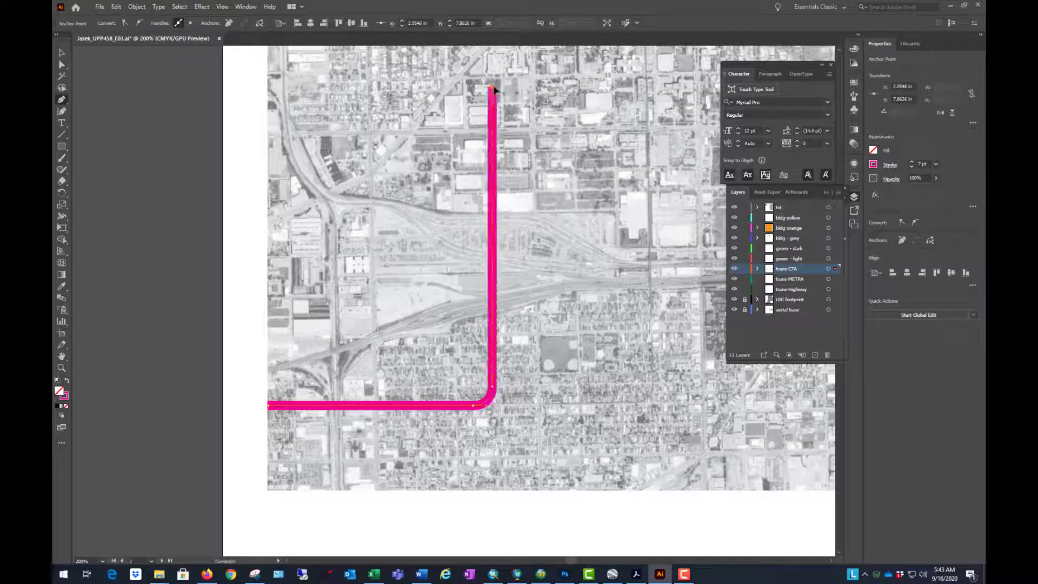
click(61, 52)
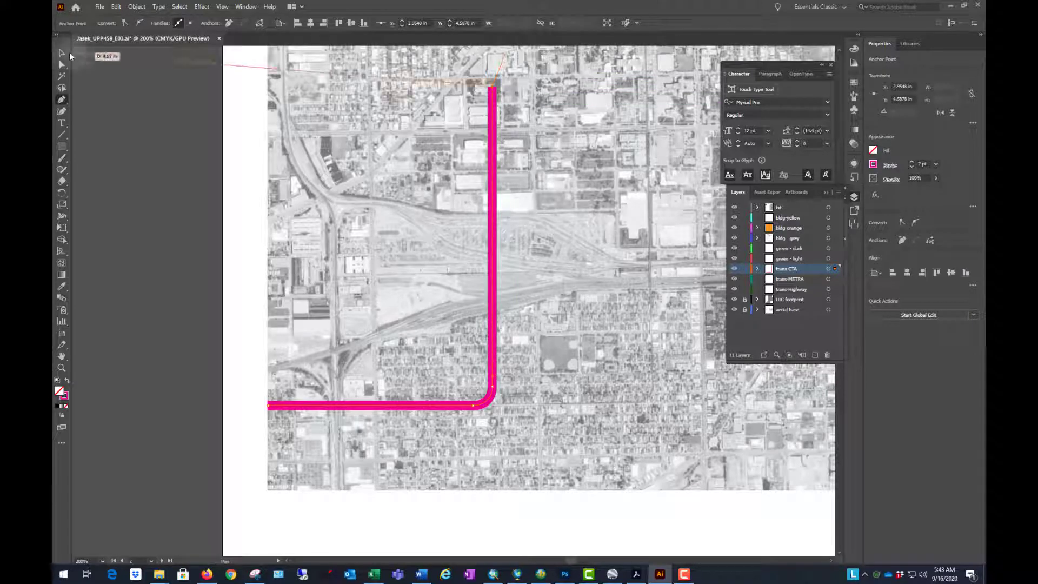
click(148, 132)
scroll(192, 431, down, 3)
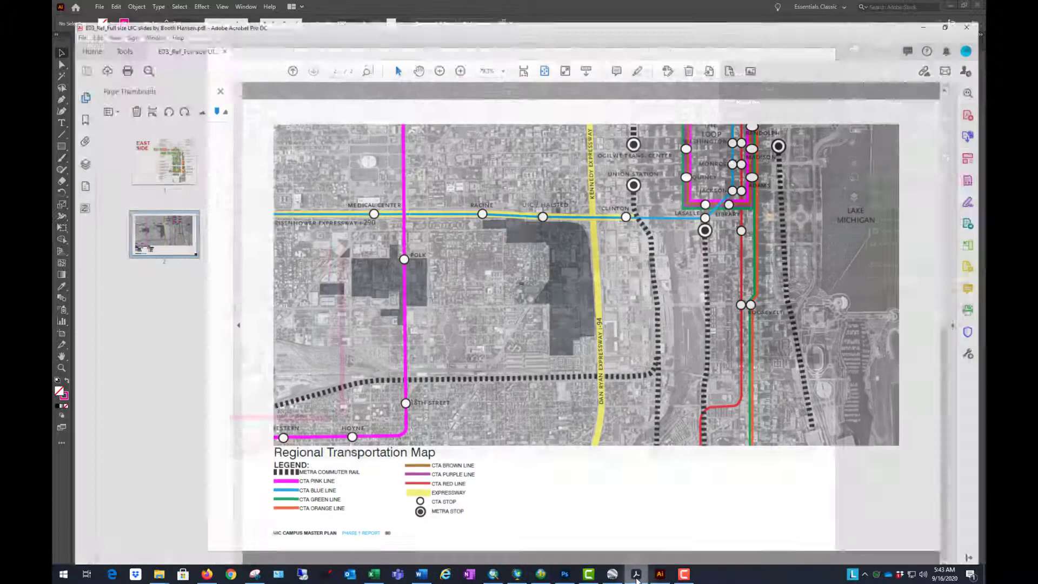
Check the METRA routes on the reference map in Adobe Acrobat, and make trans-METRA the active layer in Illustrator
click(636, 574)
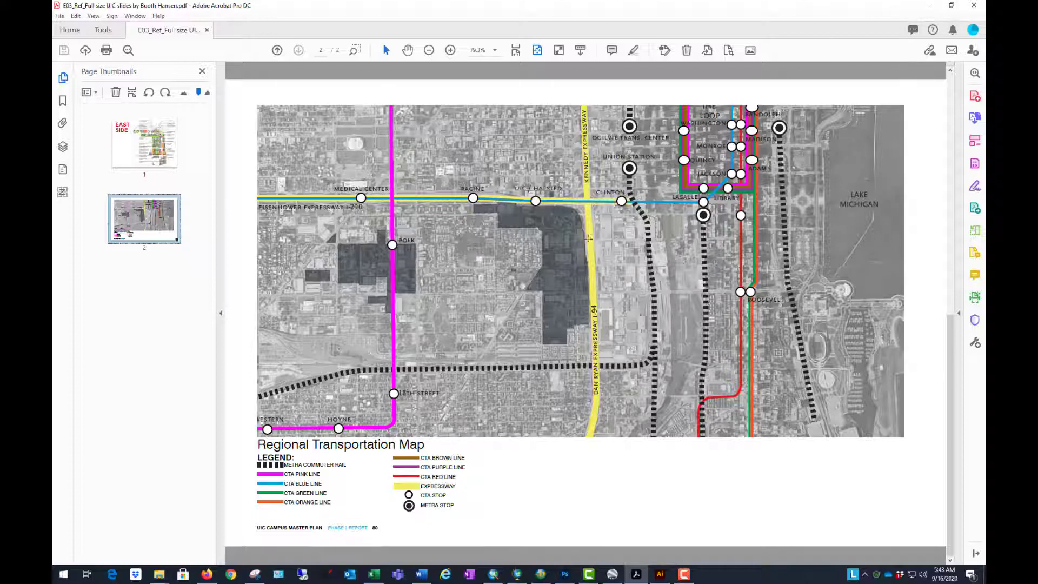
click(929, 6)
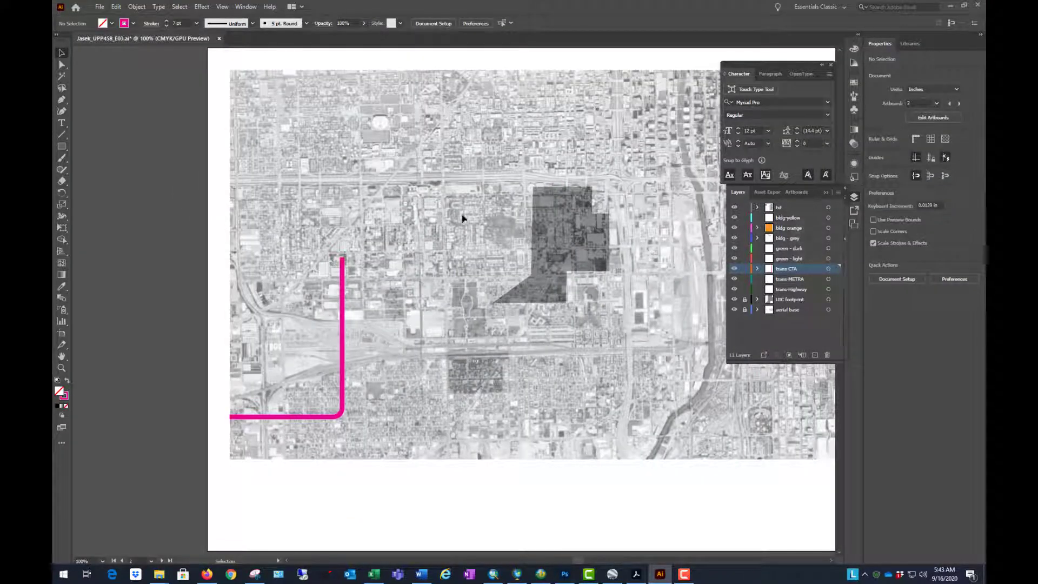
click(800, 279)
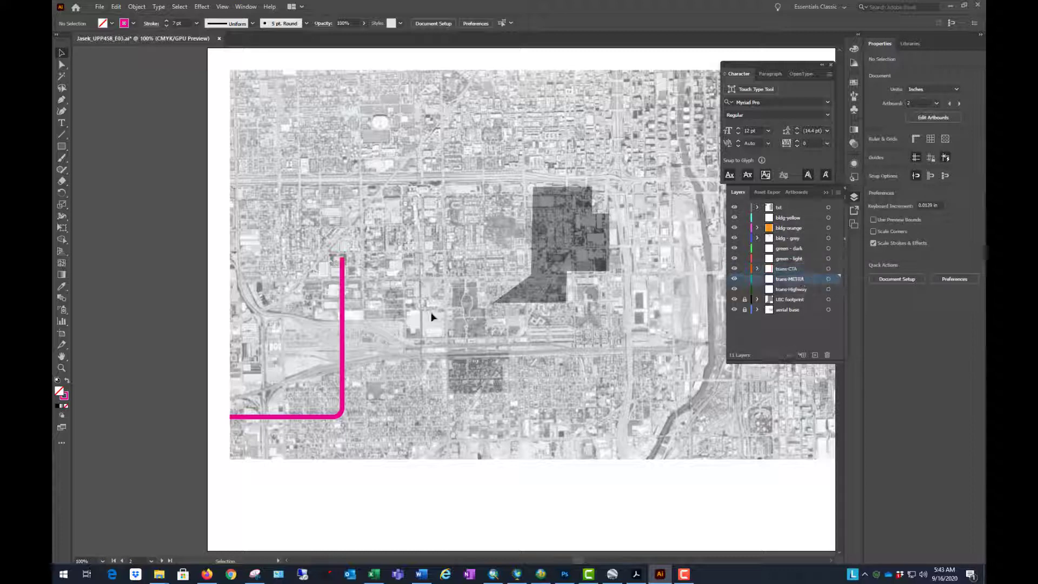
scroll(463, 339, right, 3)
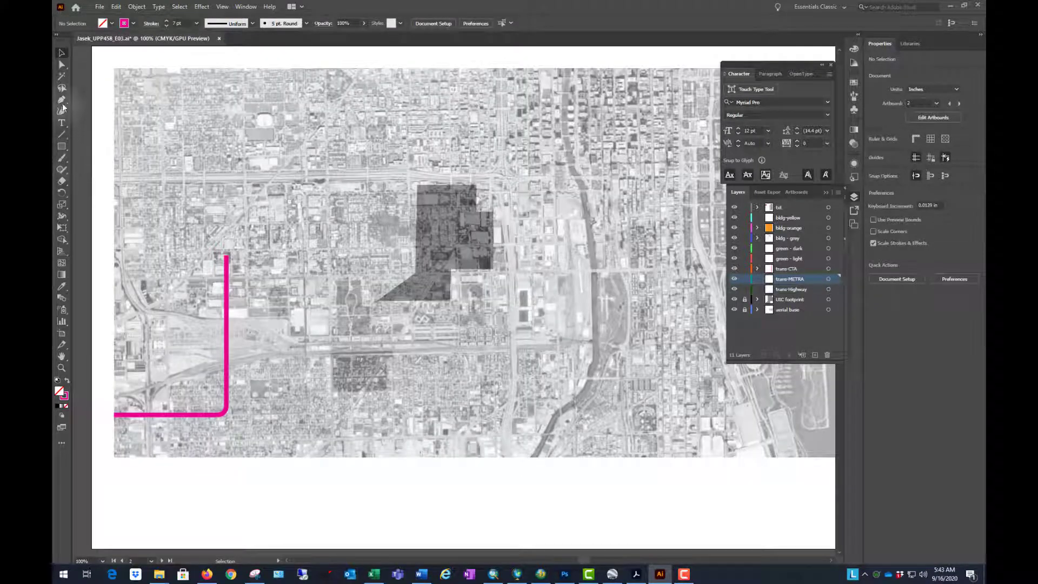
Draw a METRA path with the Pen tool: a horizontal segment about 5.66 in long, curving into a northeast diagonal ending near X 12.47, Y 3.05 in
click(62, 101)
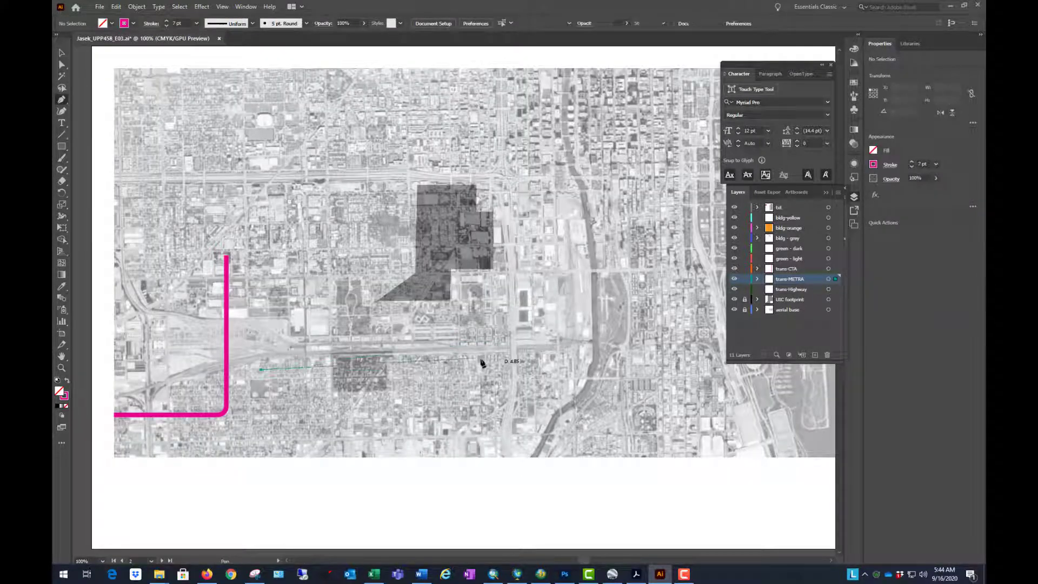
click(260, 369)
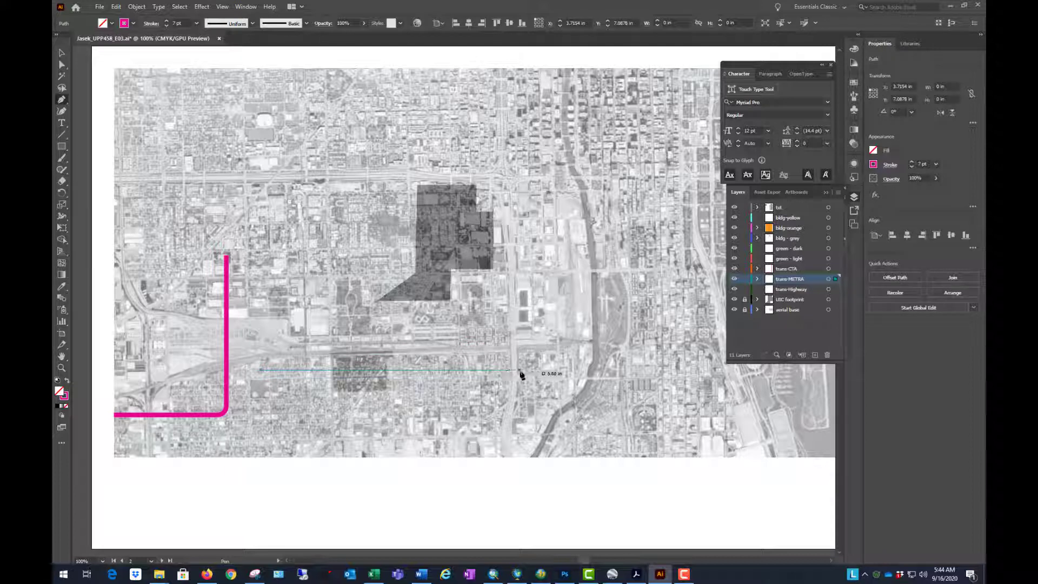
drag(521, 371, 533, 371)
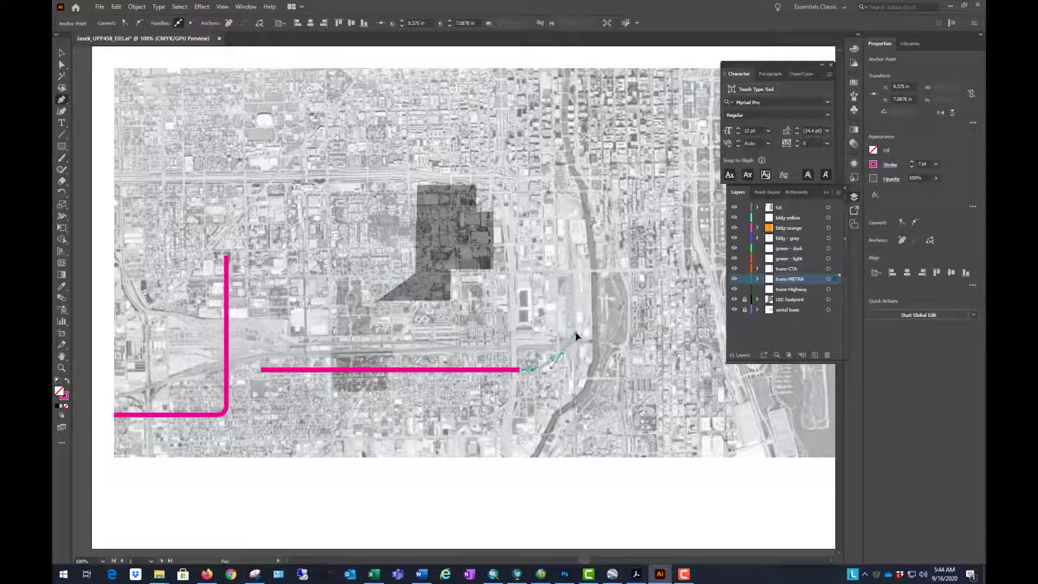
drag(576, 336, 576, 332)
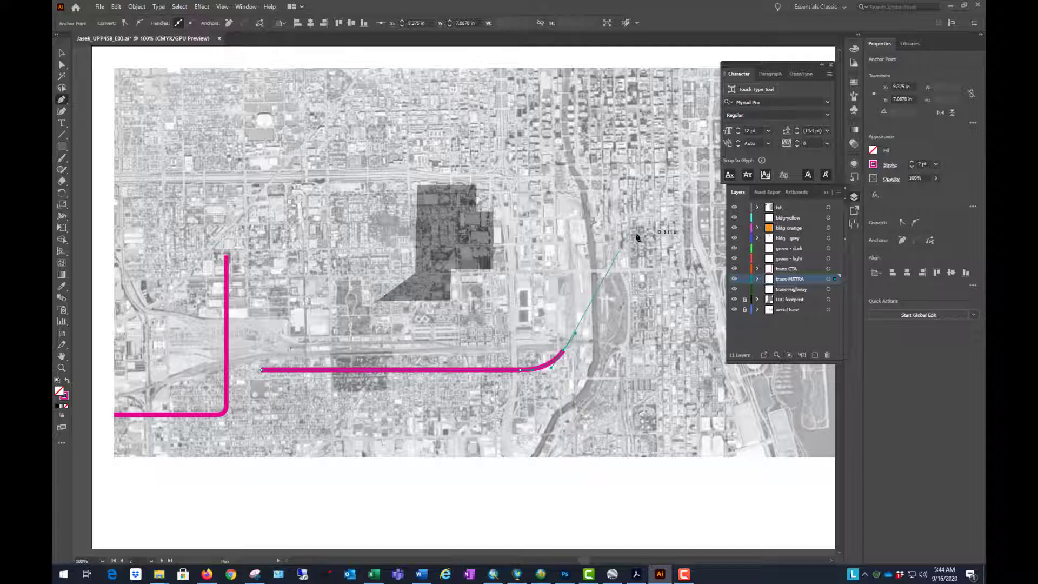
click(661, 185)
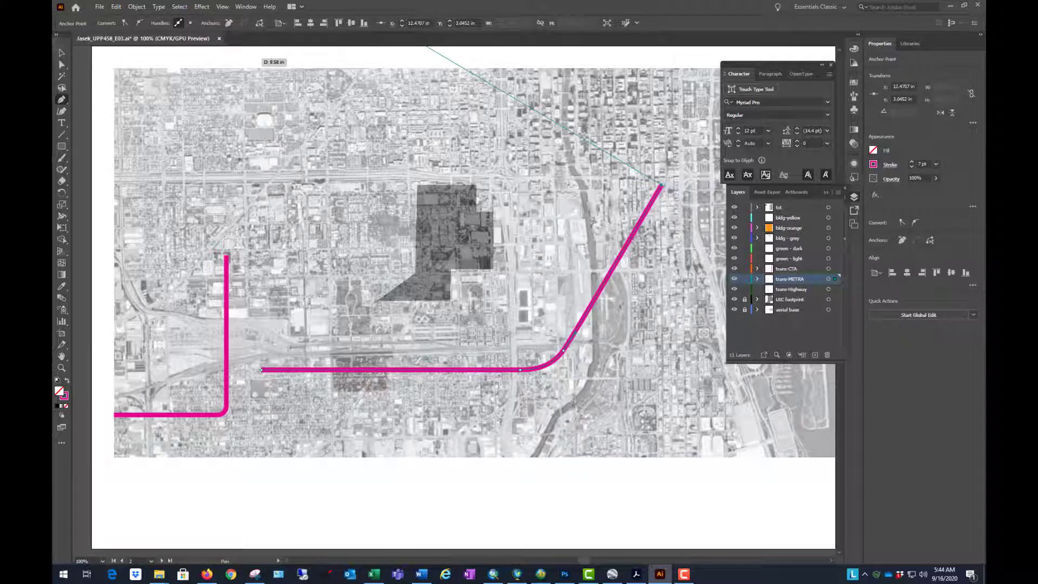
click(61, 53)
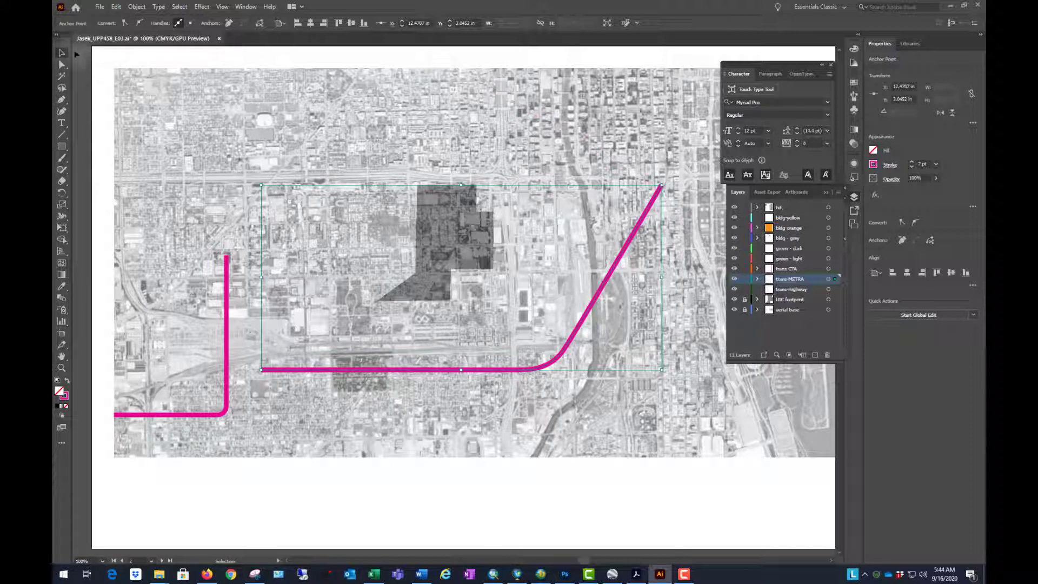
Select the METRA path and set its stroke color to black
click(604, 303)
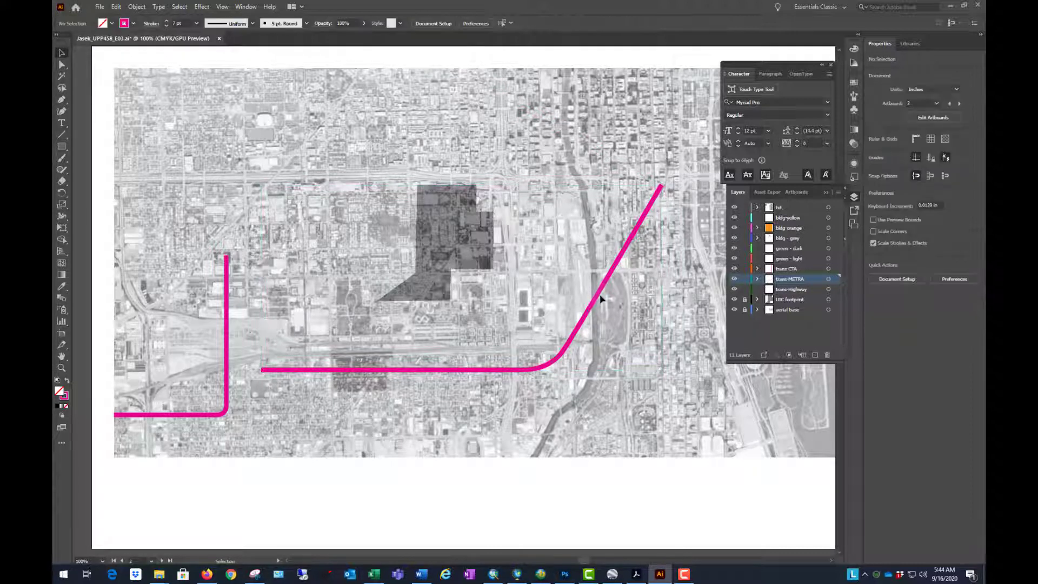
click(596, 301)
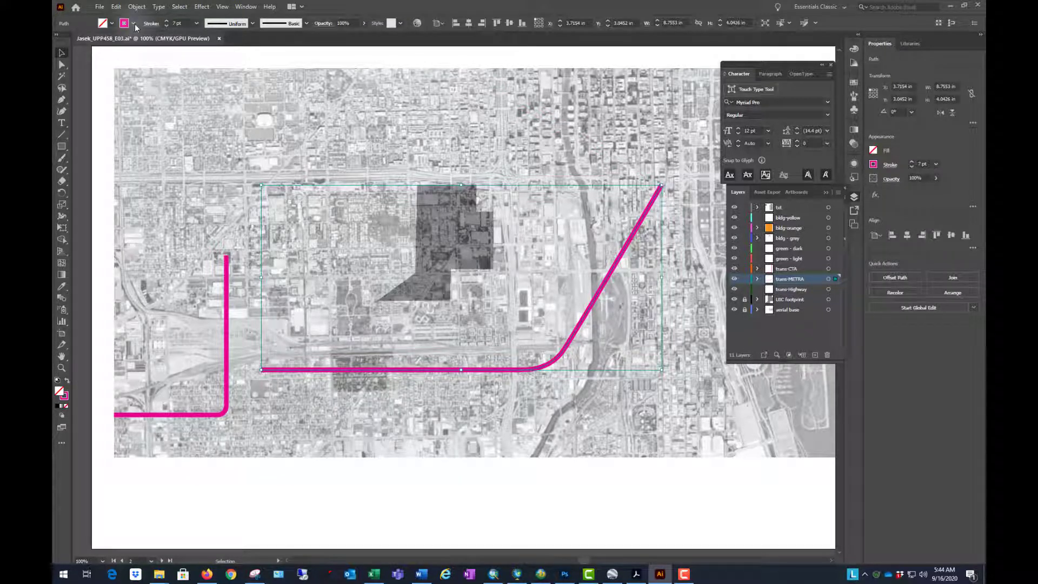
click(102, 24)
click(79, 39)
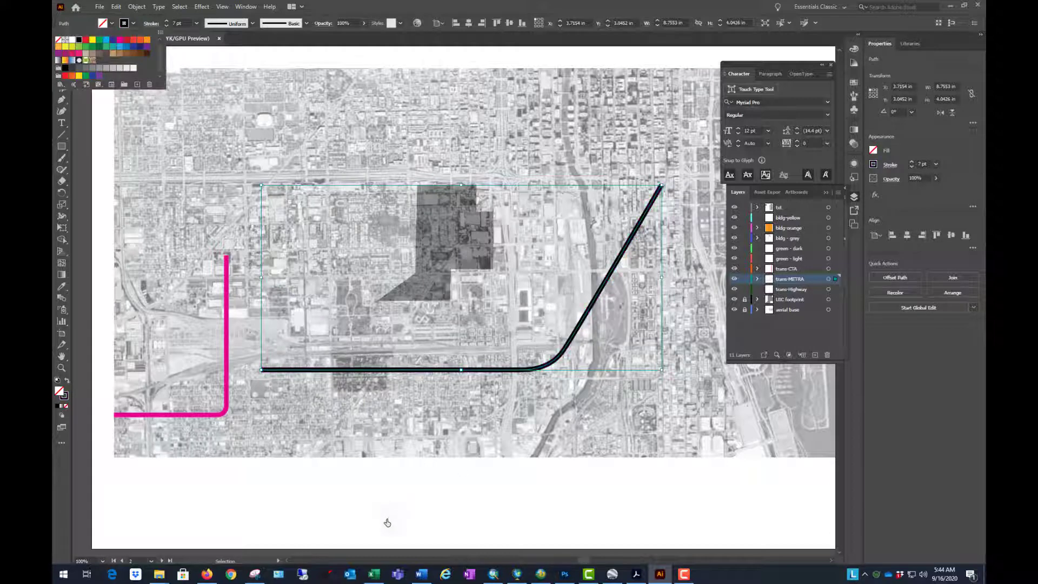
Check the METRA commuter rail styling on the reference map in Adobe Acrobat, and open the Stroke settings over the aerial in Illustrator
click(635, 577)
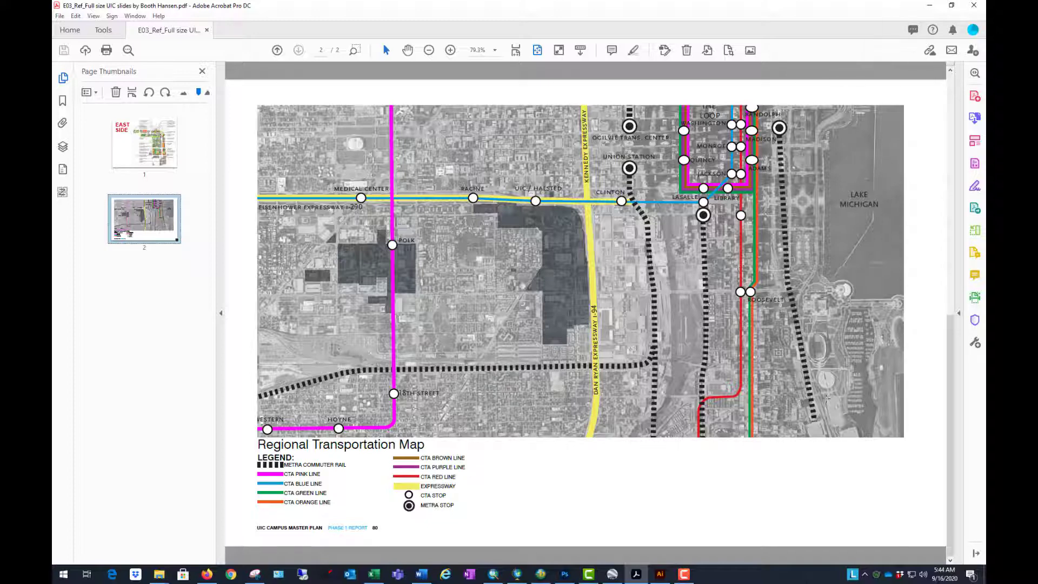
key(alt+Tab)
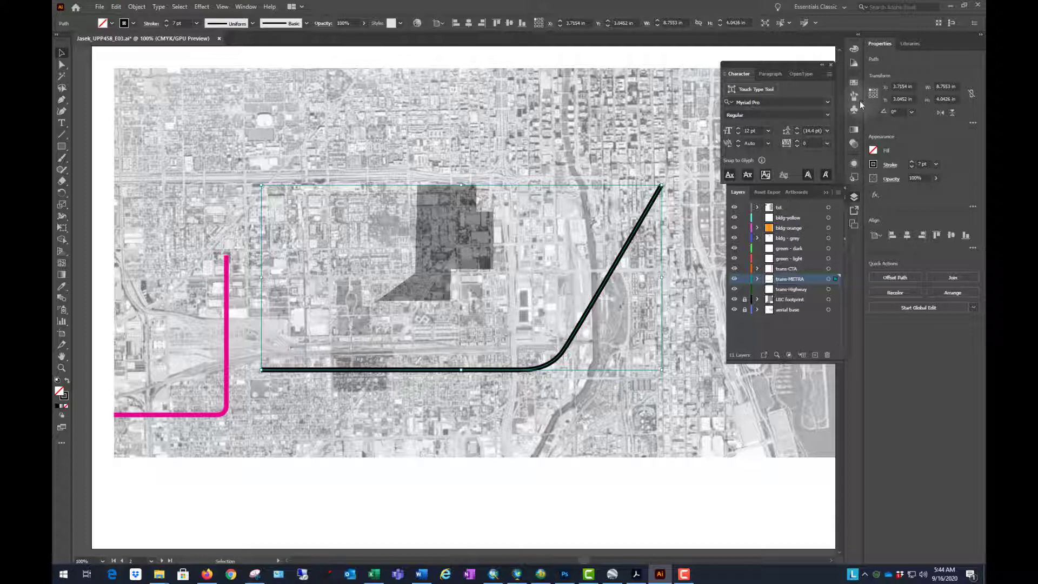
click(246, 6)
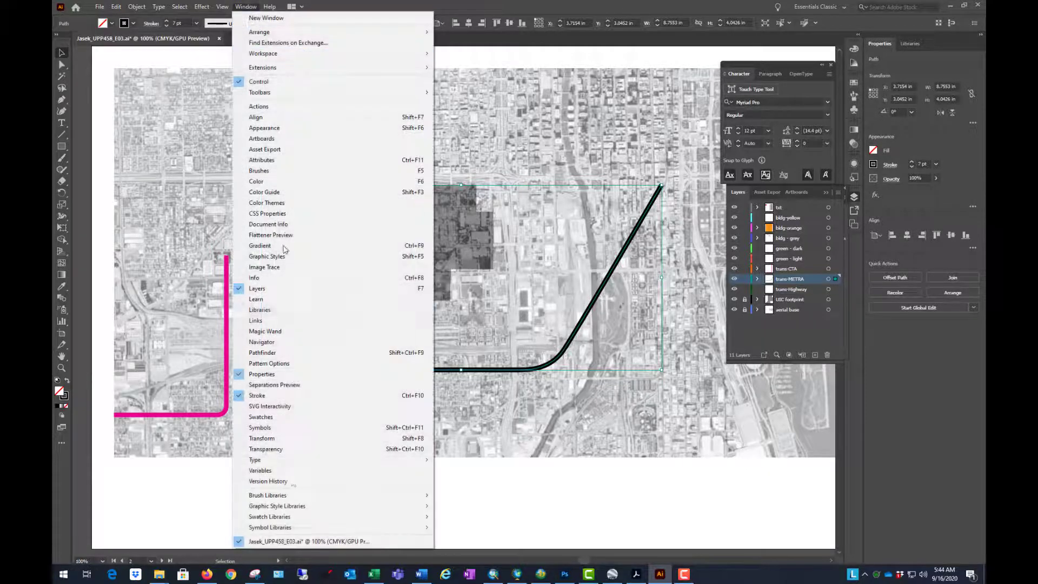
click(264, 400)
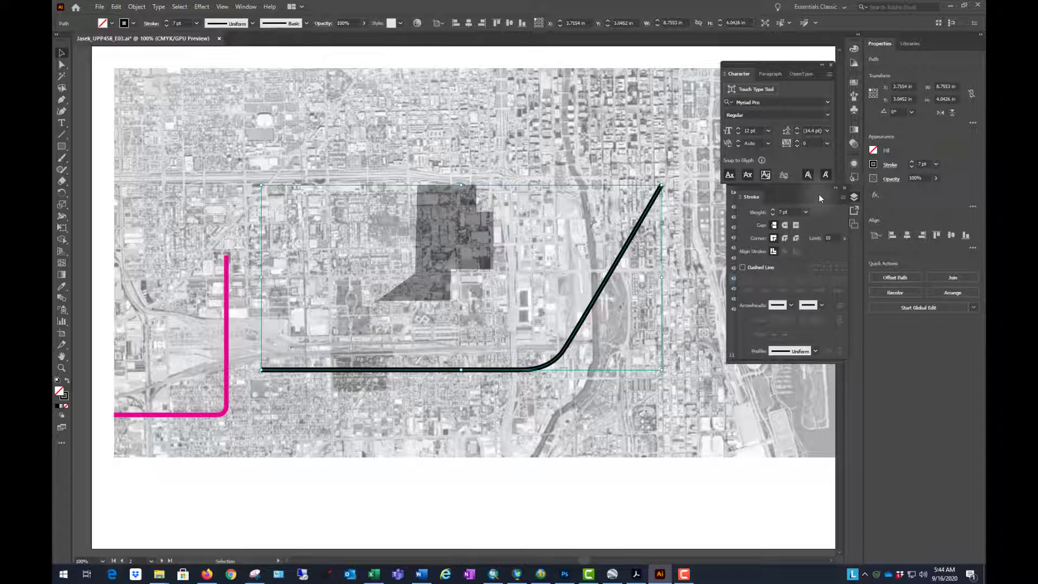
mouse_move(816, 195)
mouse_down()
mouse_move(662, 184)
mouse_move(565, 119)
mouse_move(558, 125)
mouse_up()
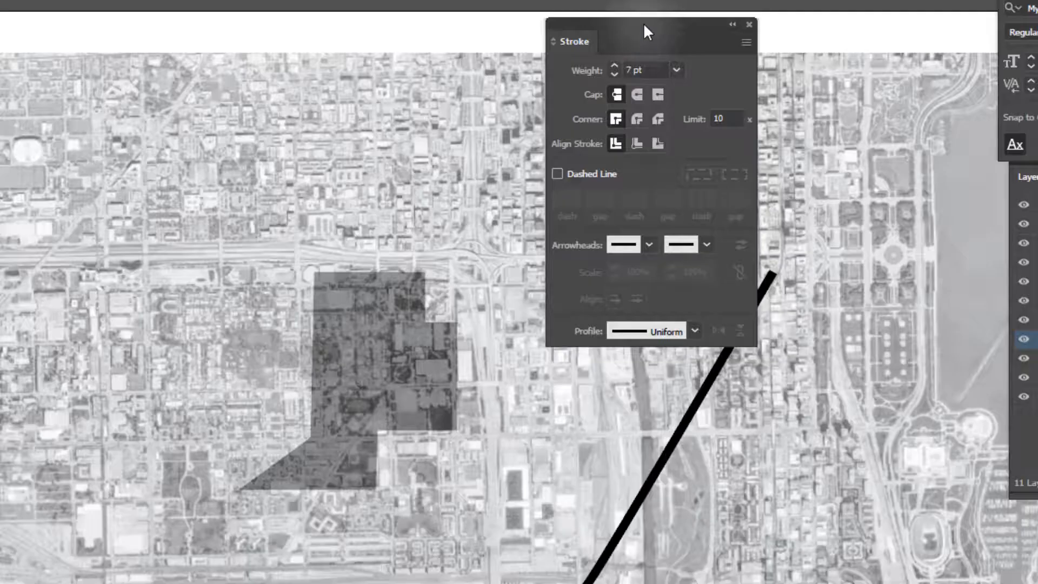
drag(639, 118, 589, 112)
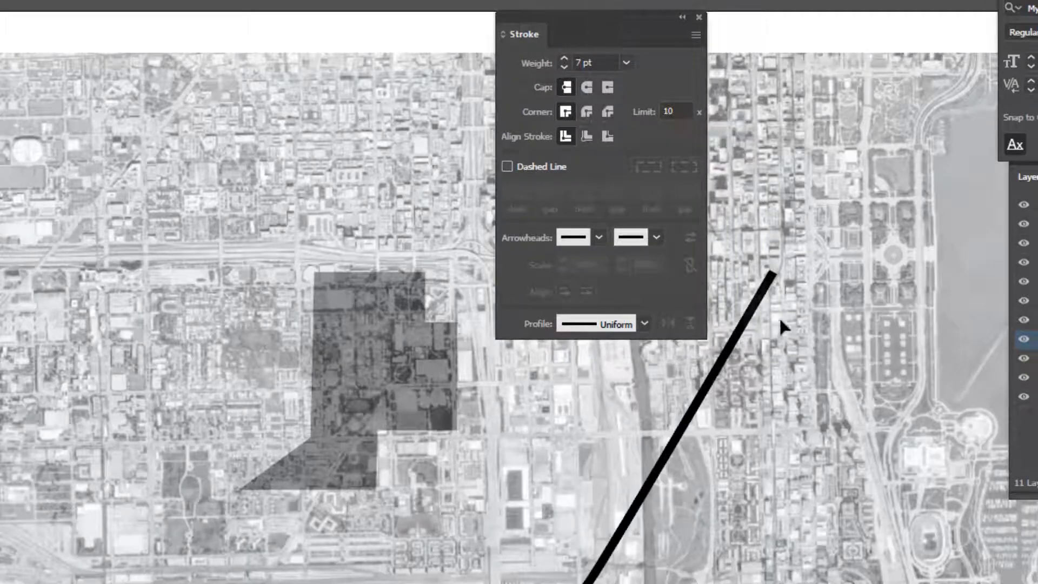
Turn the black METRA line's stroke into a dashed line with a 4 pt dash and a 4 pt gap
click(756, 312)
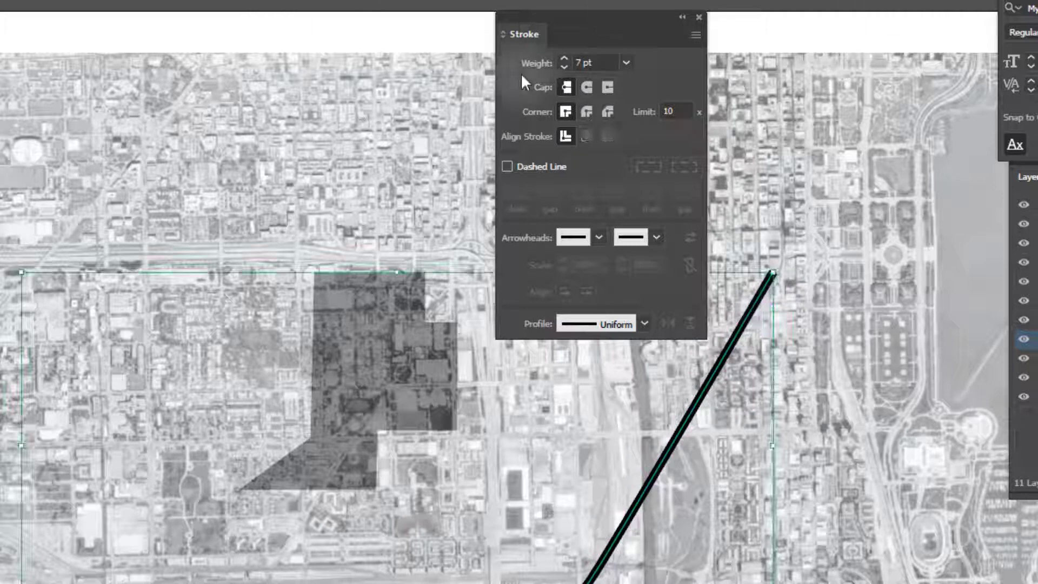
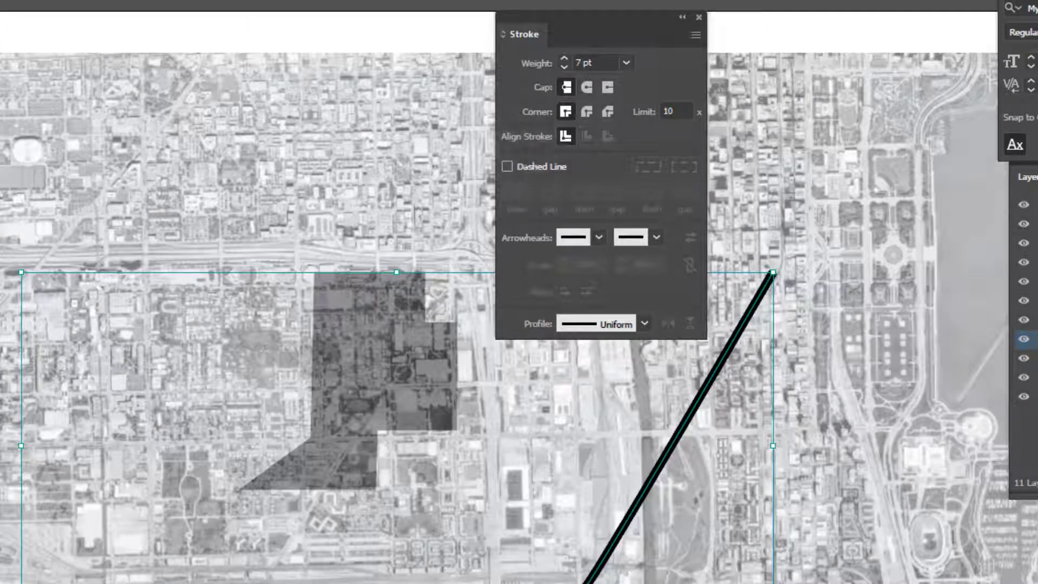
click(507, 166)
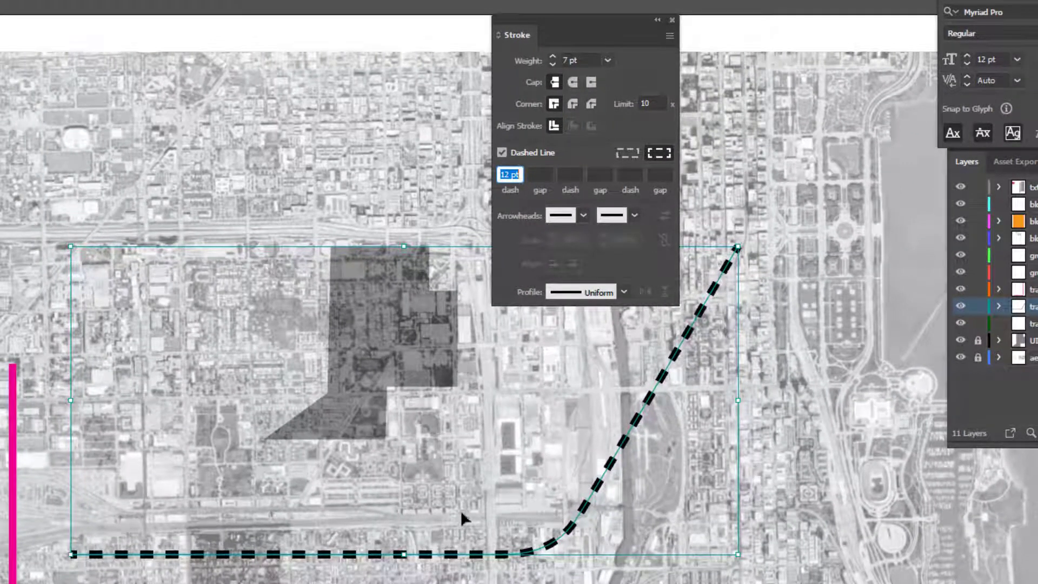
scroll(462, 583, up, 1)
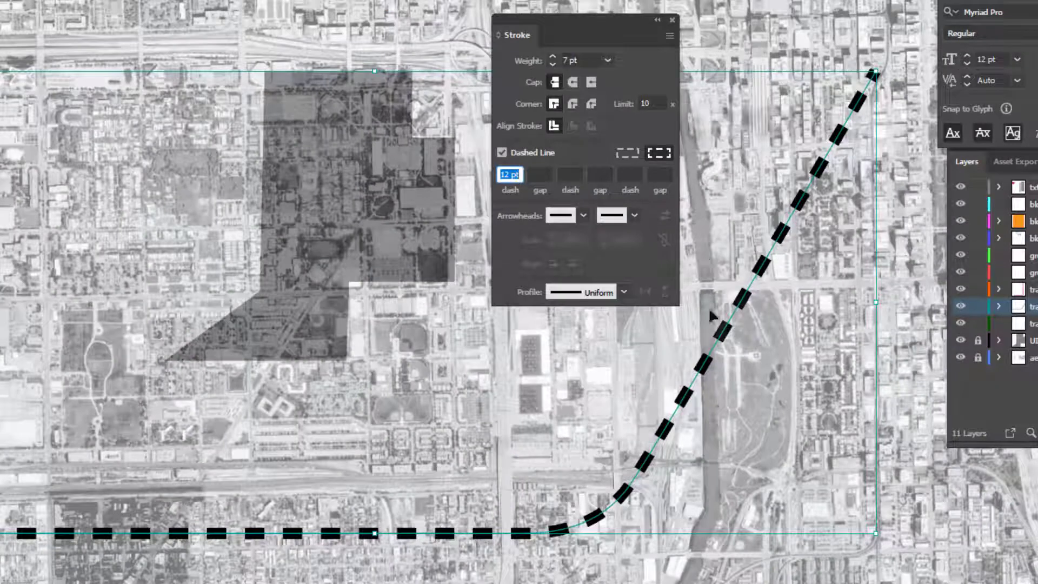
click(520, 174)
double_click(520, 175)
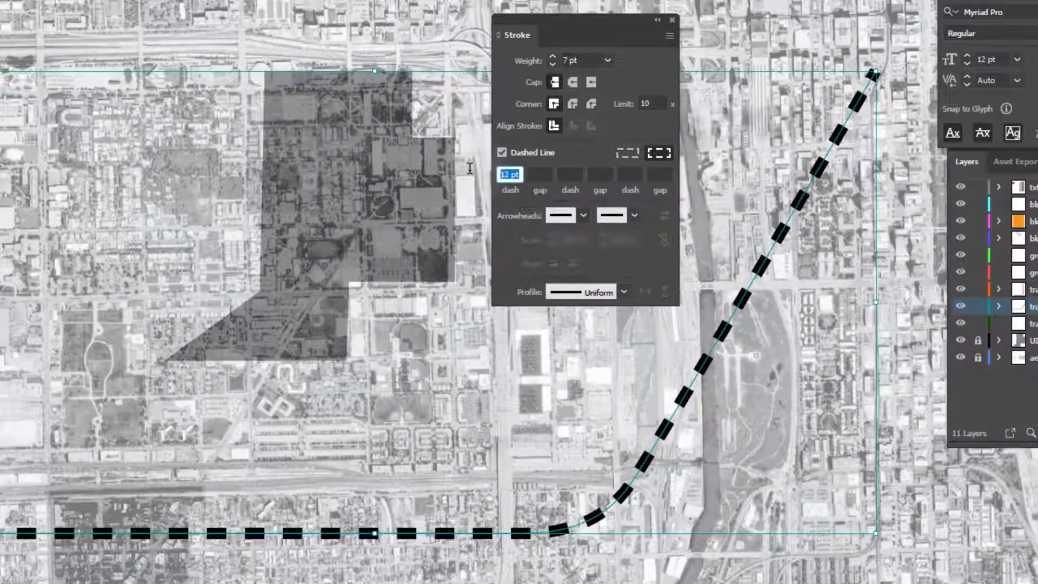
text(4)
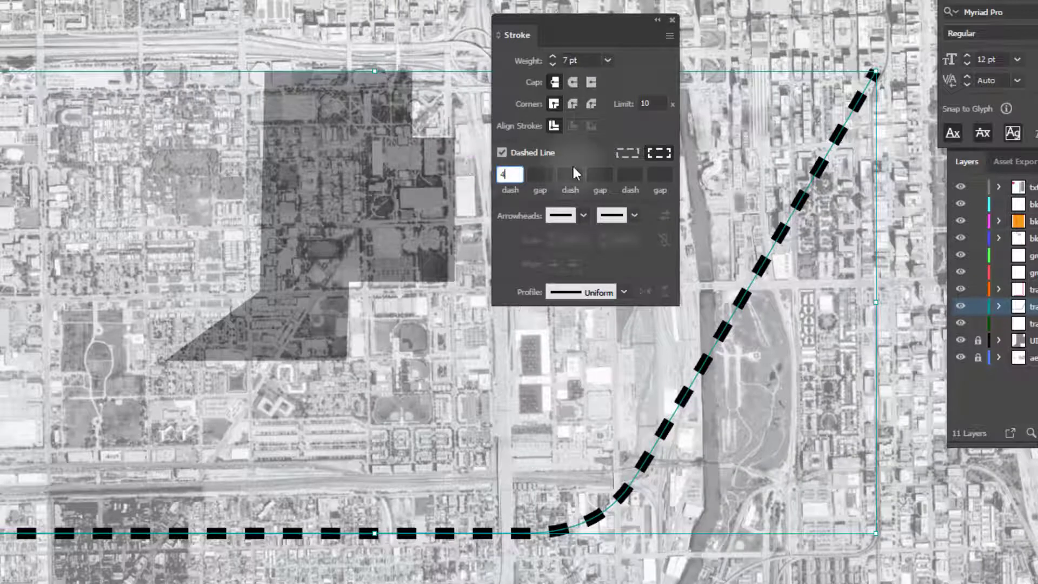
click(543, 175)
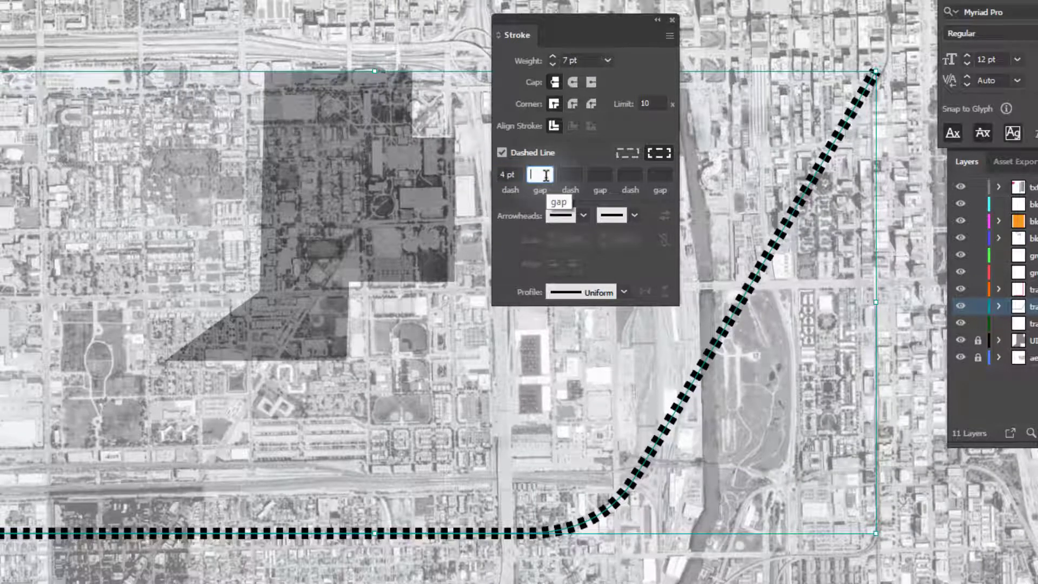
text(4)
Set both the dash and the gap of the METRA line to 5 pt
click(511, 174)
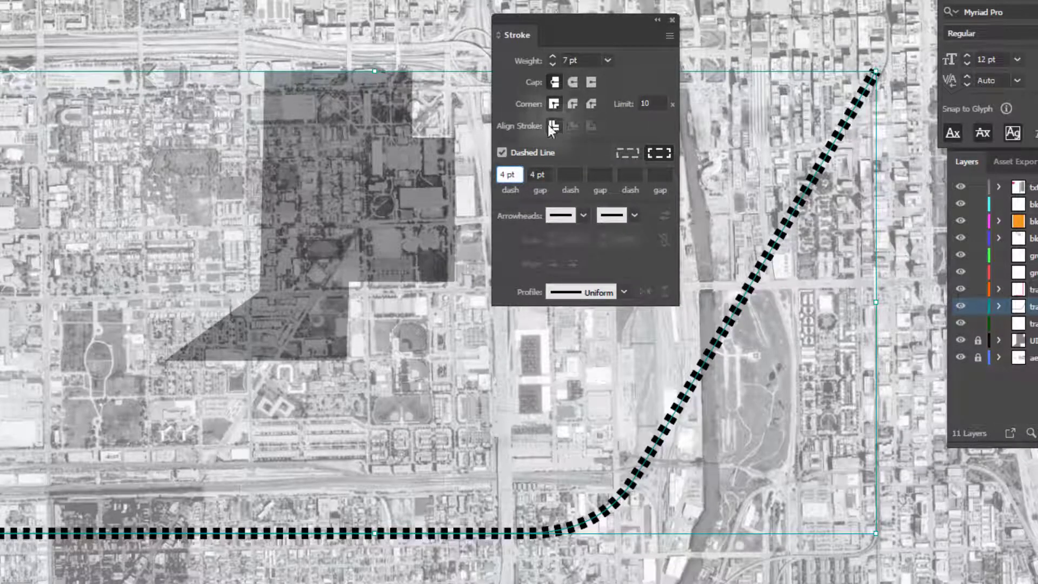
drag(518, 174, 439, 177)
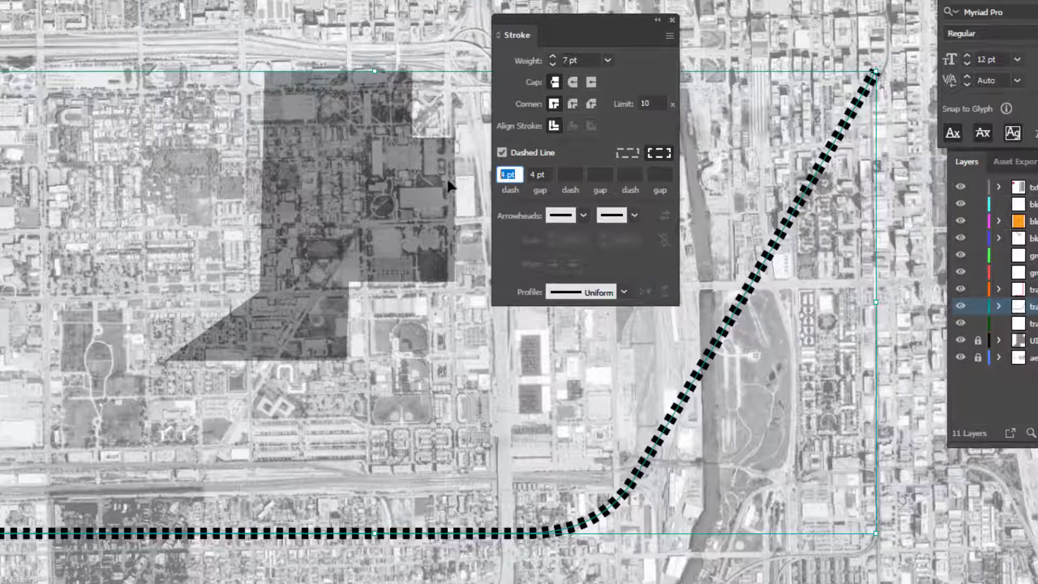
text(5)
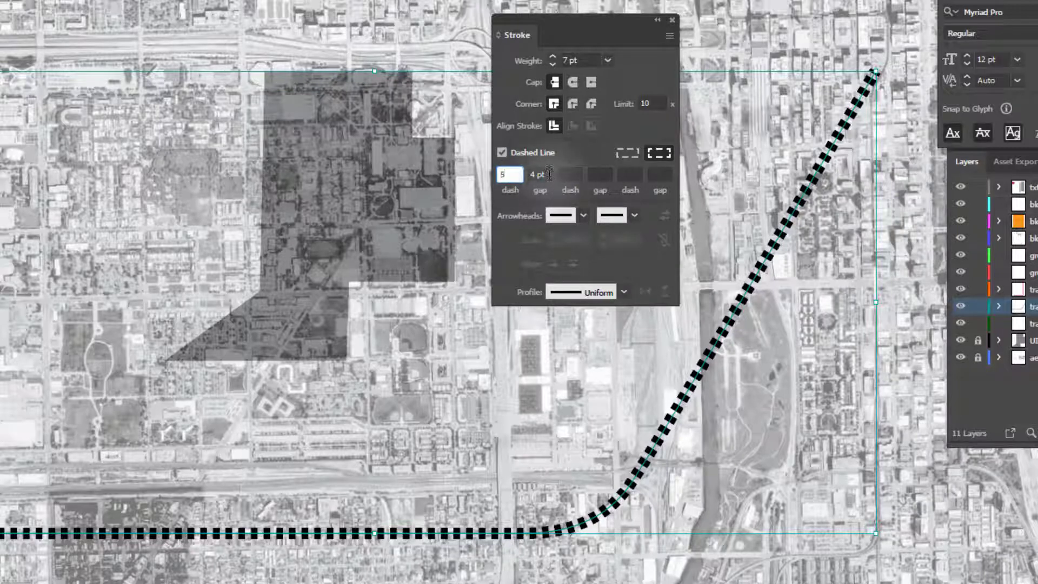
key(Tab)
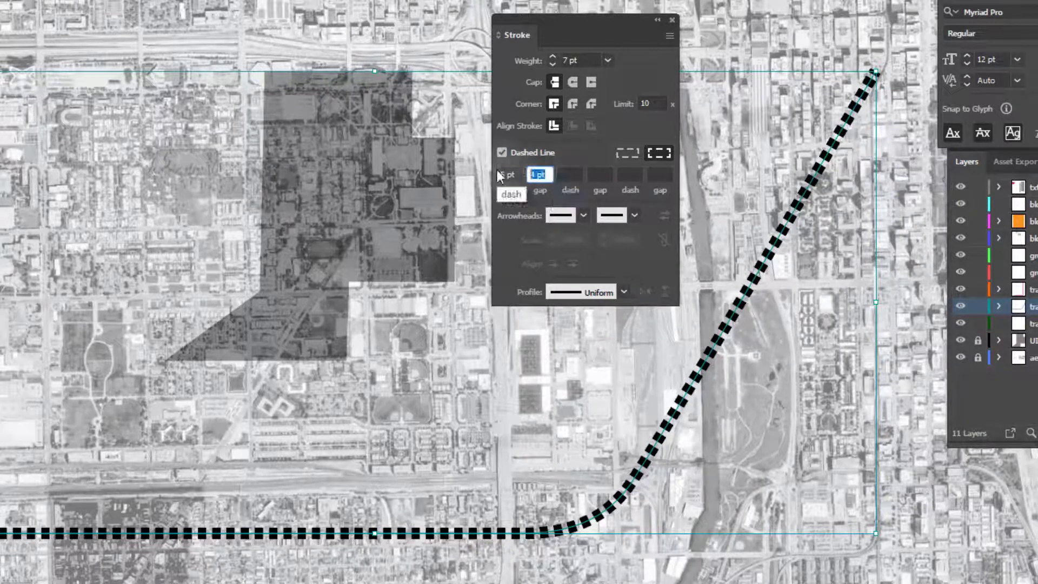
text(5)
click(518, 173)
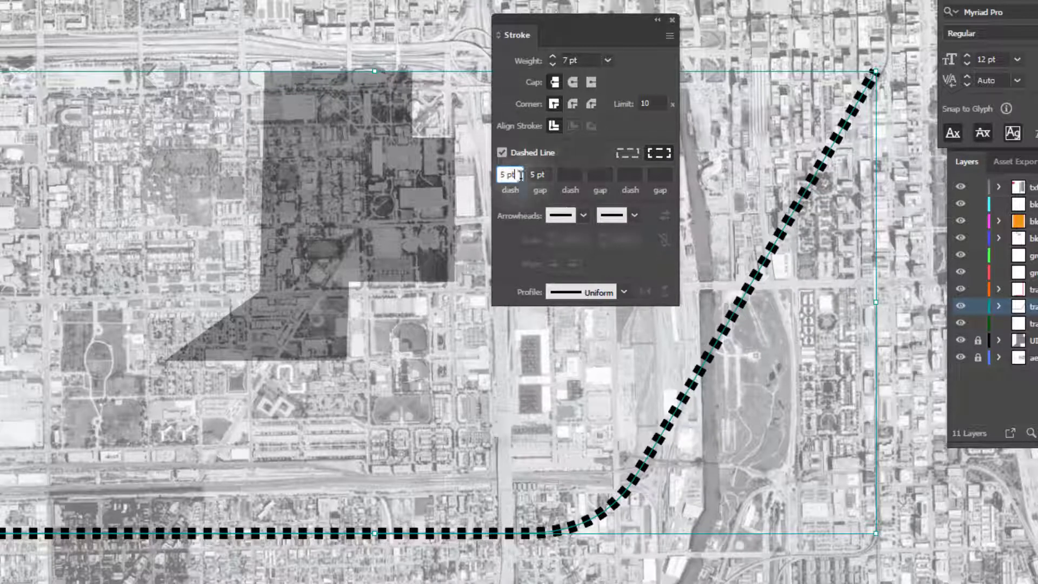
click(570, 174)
click(597, 174)
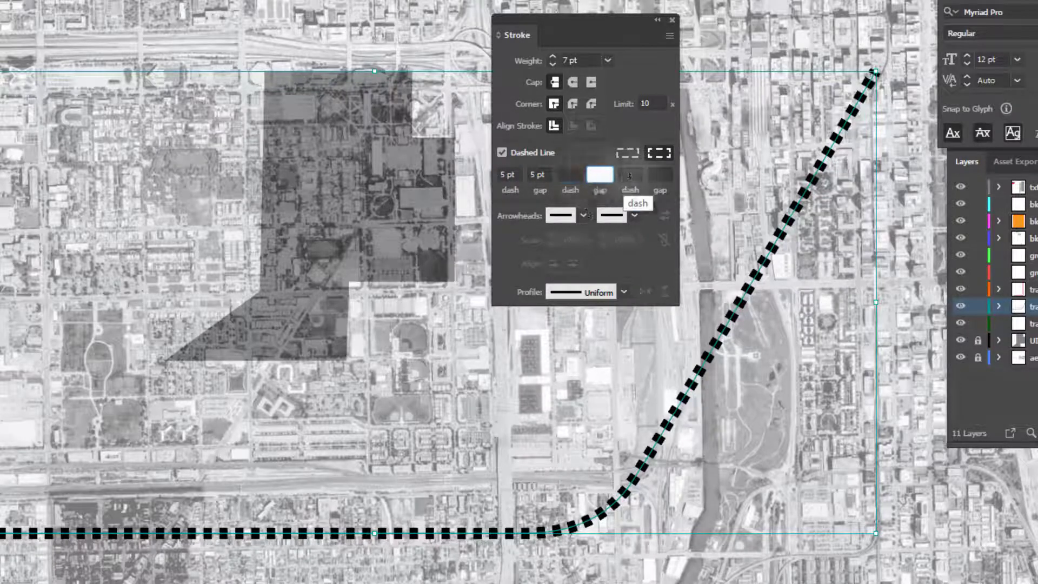
click(627, 174)
click(653, 174)
click(571, 174)
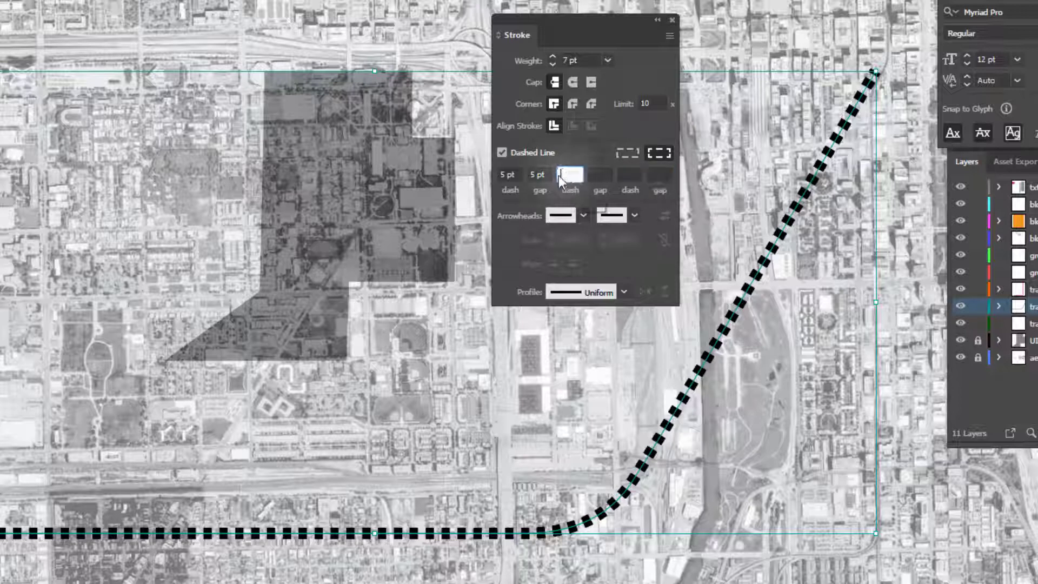
click(539, 174)
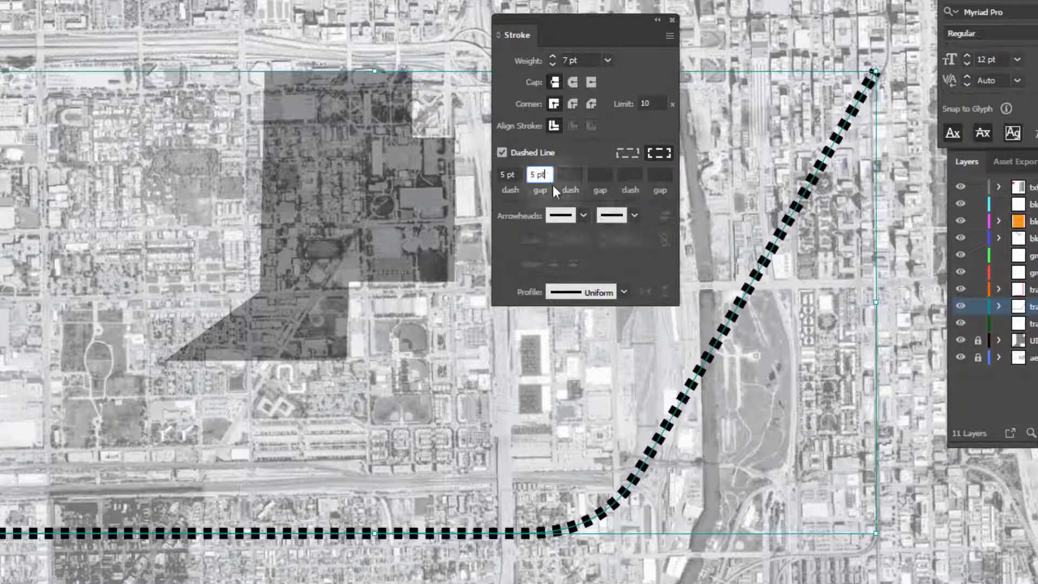
Try a 10 pt gap on the METRA line's dashes and set the gap back to 5 pt
drag(547, 174, 488, 178)
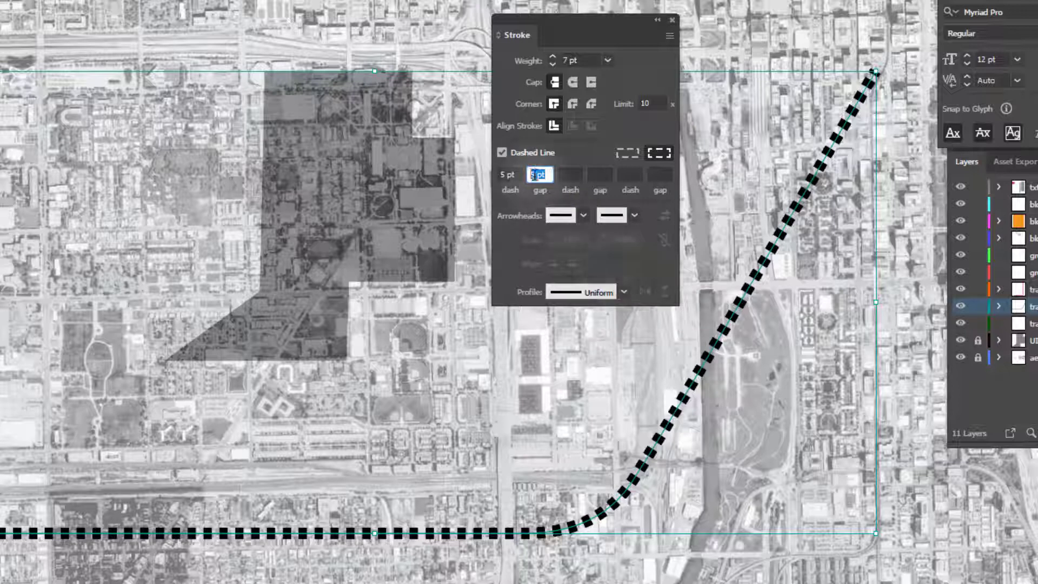
text(10)
click(508, 174)
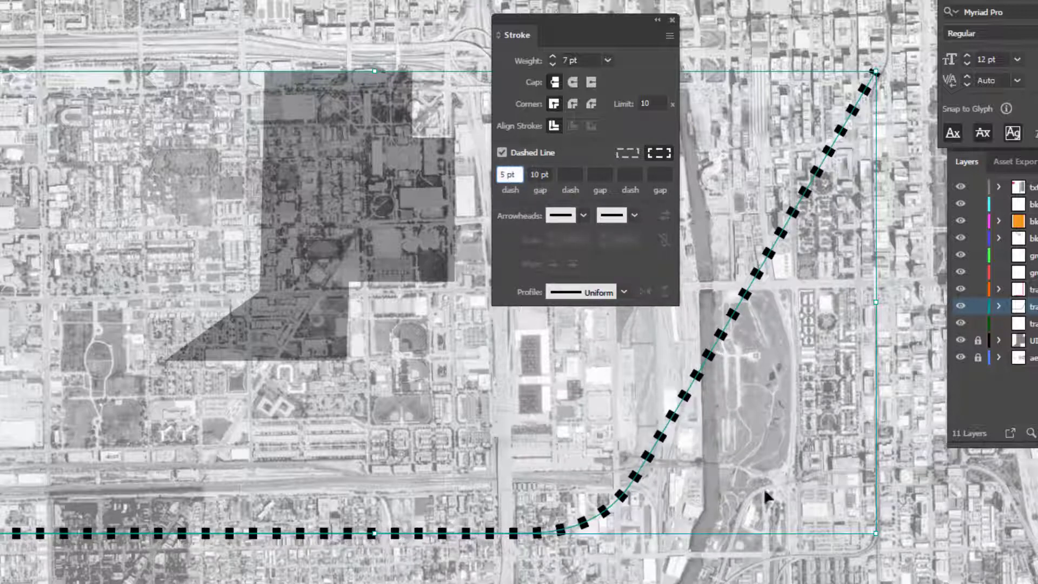
click(548, 174)
text(5)
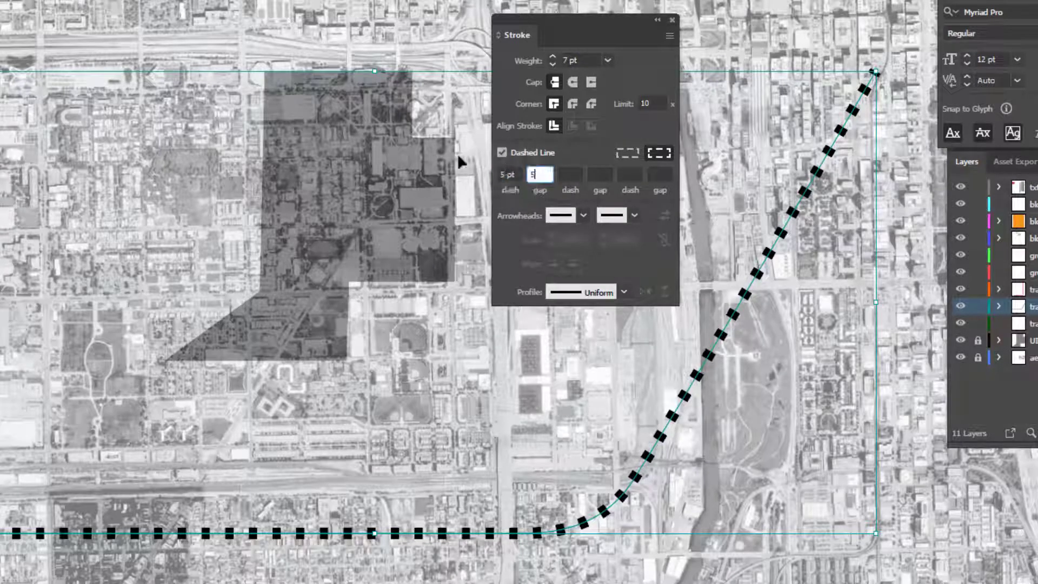
click(511, 174)
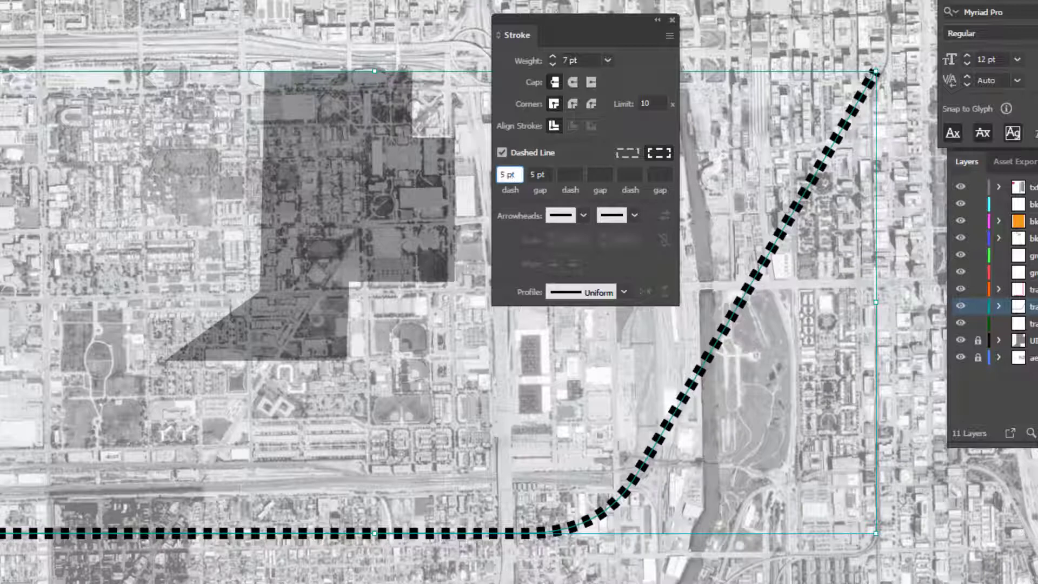
Increase the dashed METRA line's stroke weight to 9 pt, close the stroke settings and deselect the line
key(Return)
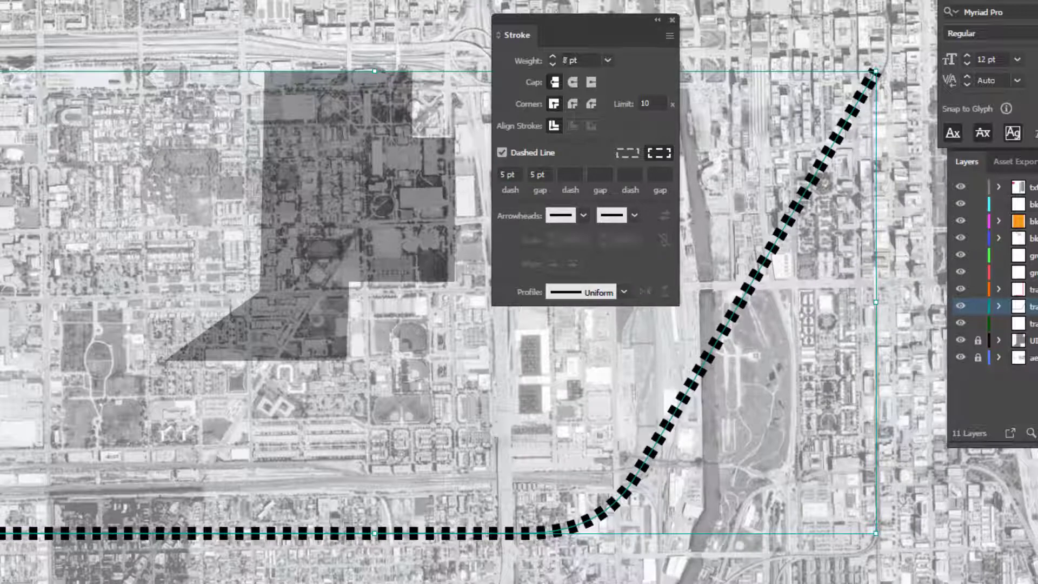
key(Up)
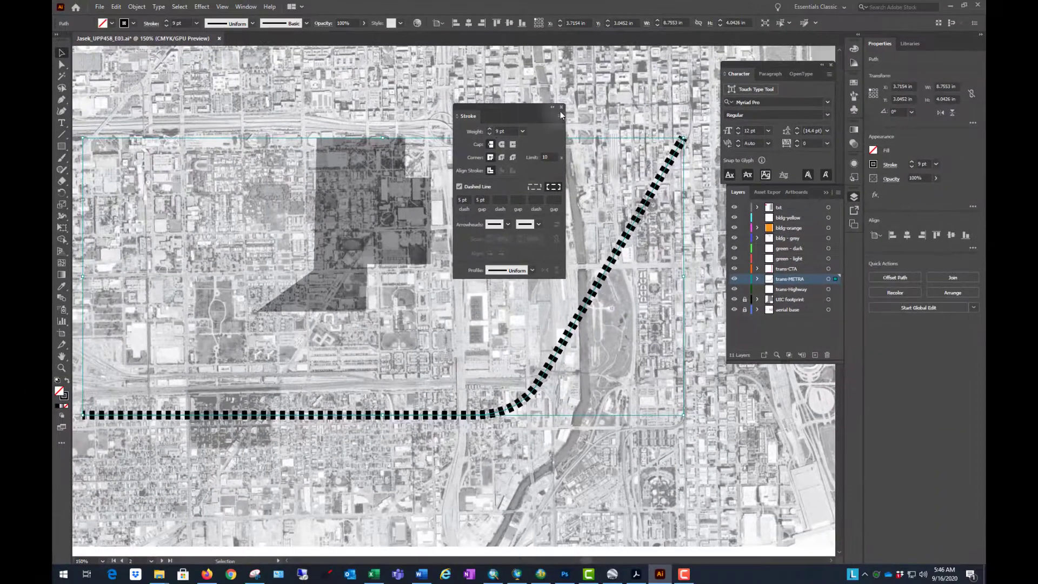
click(564, 108)
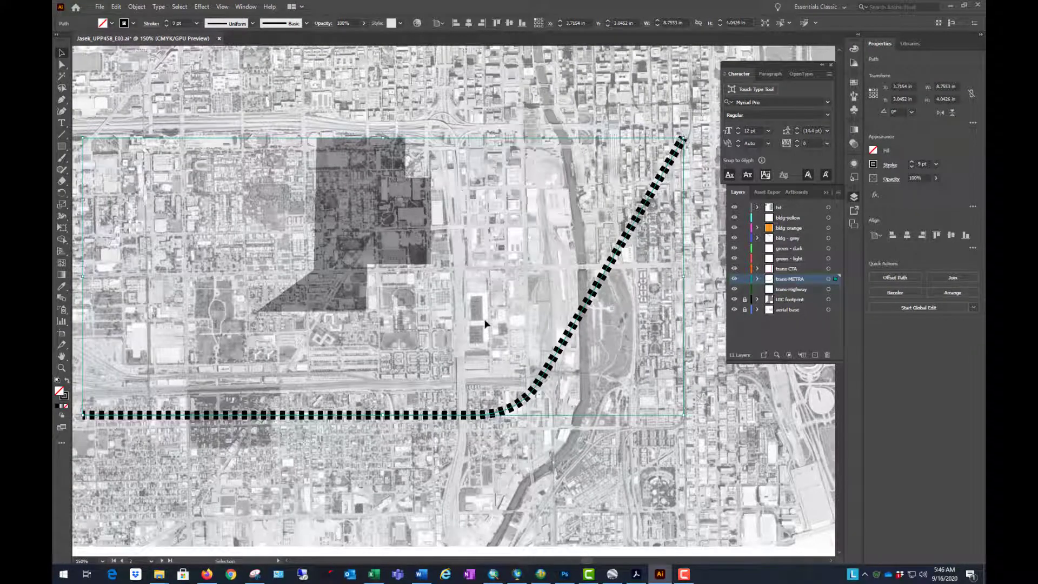
scroll(536, 327, down, 2)
scroll(506, 312, up, 1)
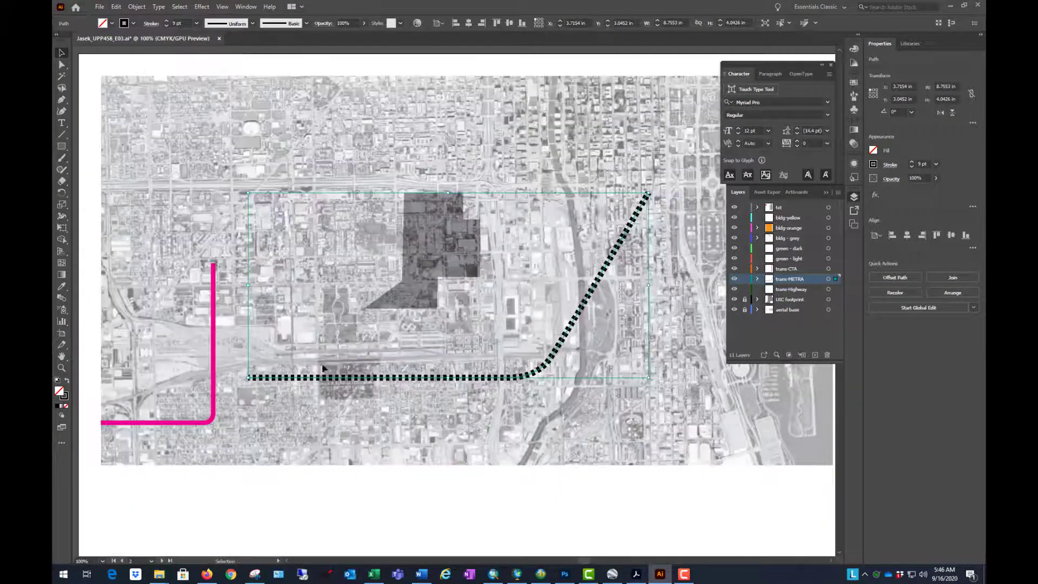
click(574, 499)
scroll(354, 377, down, 1)
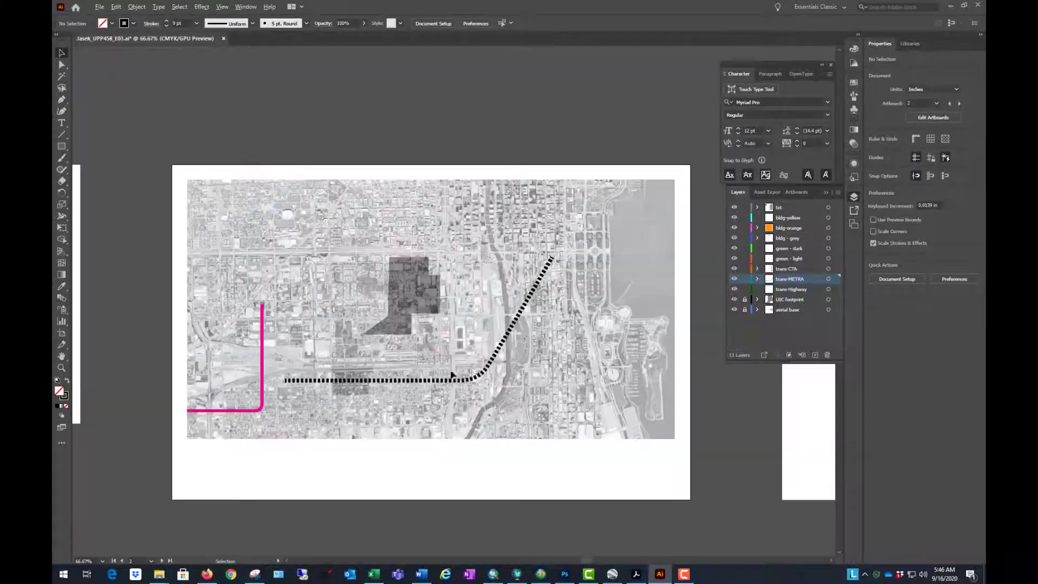
scroll(468, 377, up, 1)
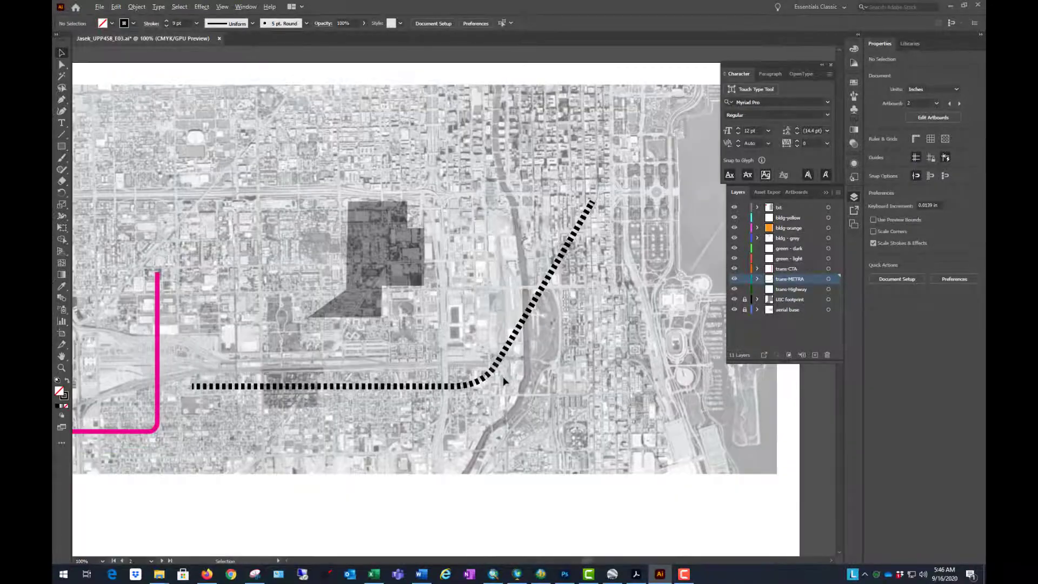
Check the stop symbols on the reference map in Acrobat and add an Illustrator layer named trans-stations directly above trans-CTA
click(636, 574)
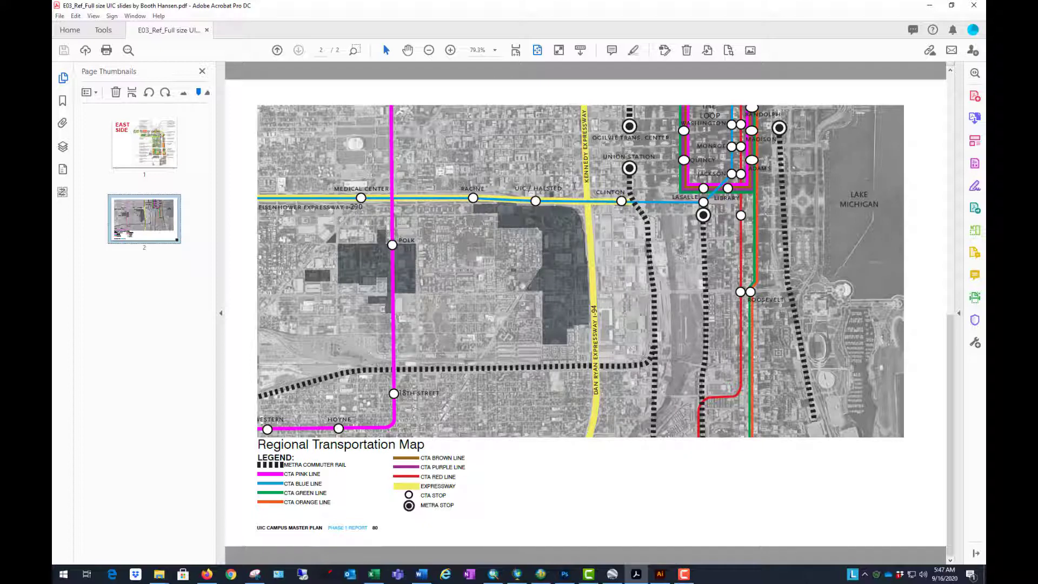
click(929, 5)
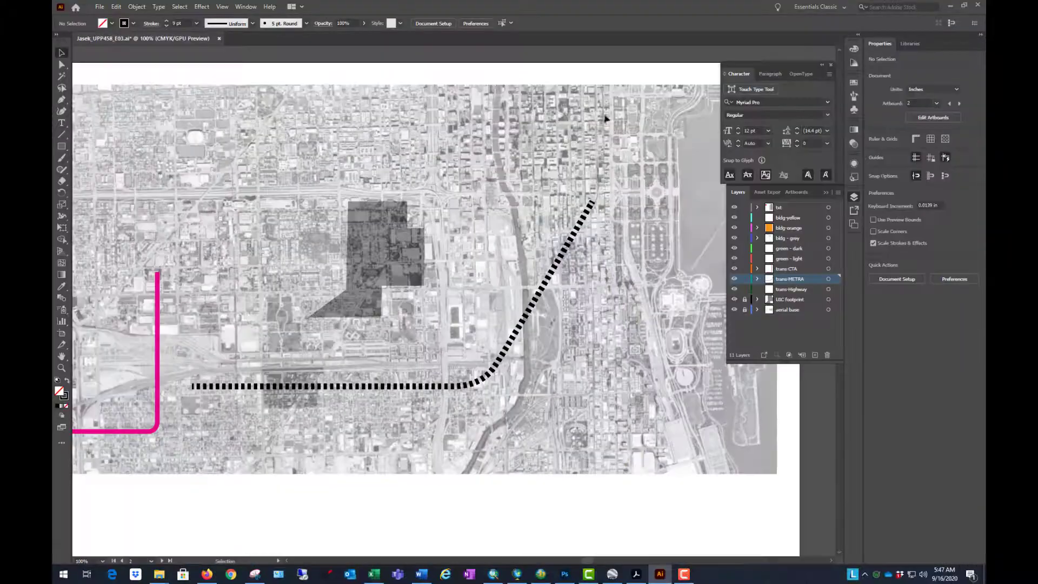
click(813, 355)
double_click(782, 279)
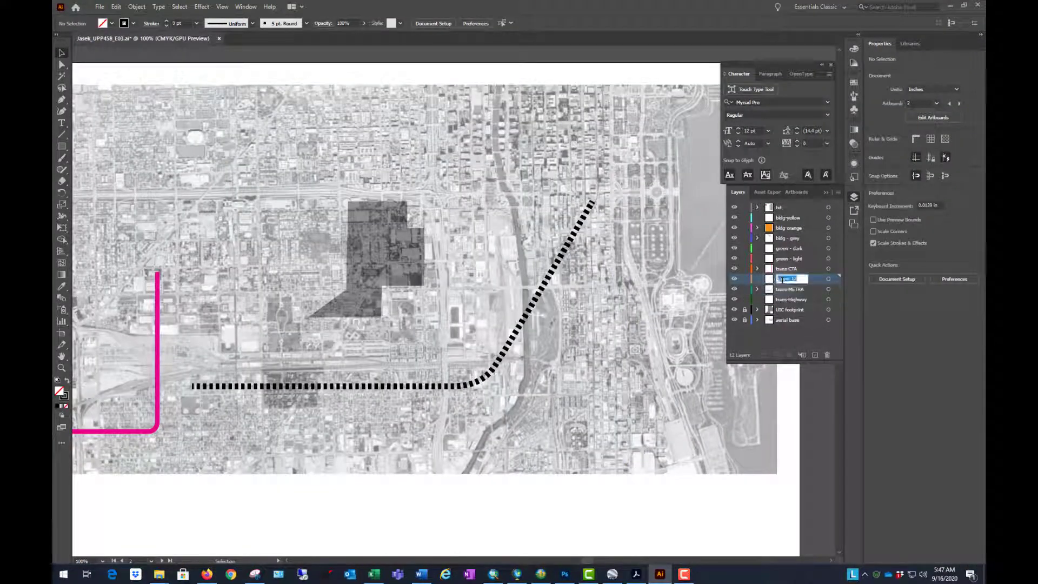
text(tra)
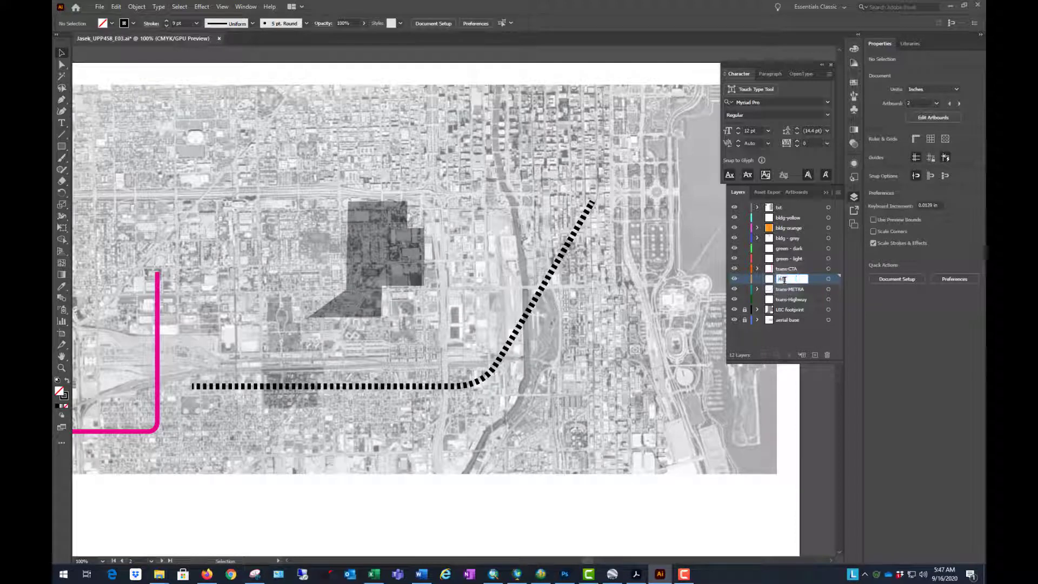
text(ns-statio)
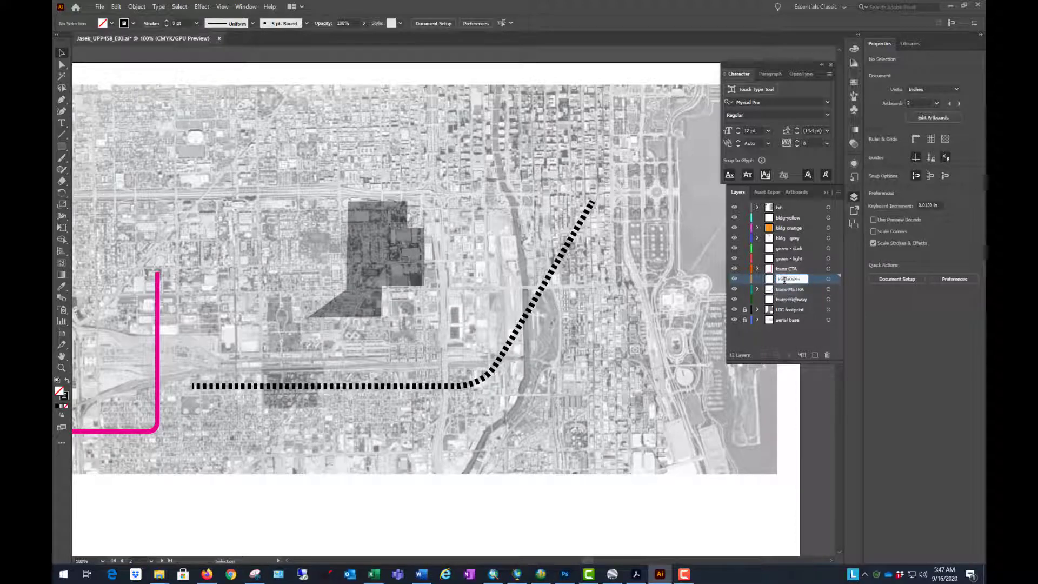
text(ns)
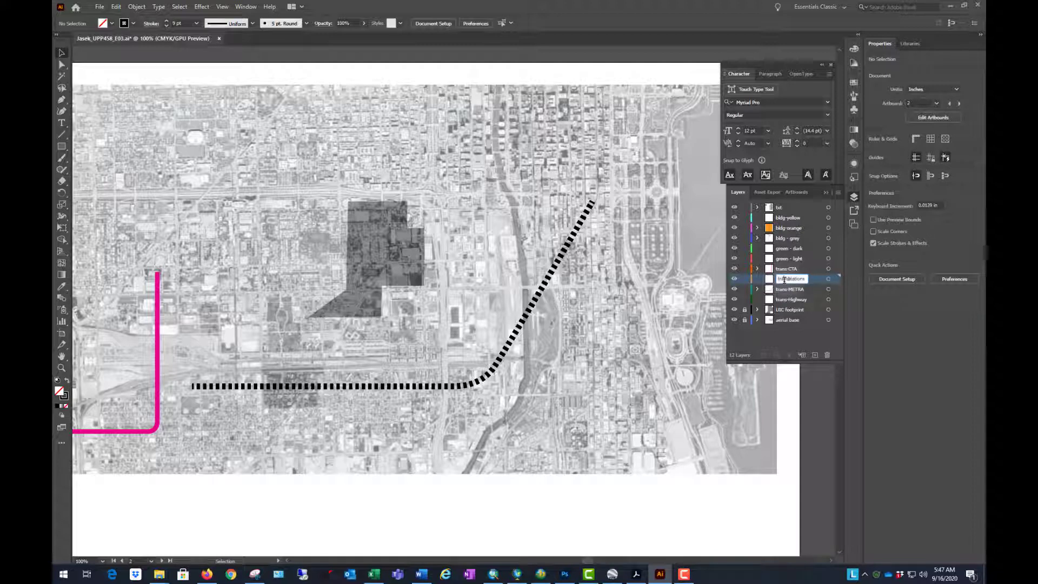
key(Return)
drag(786, 280, 799, 263)
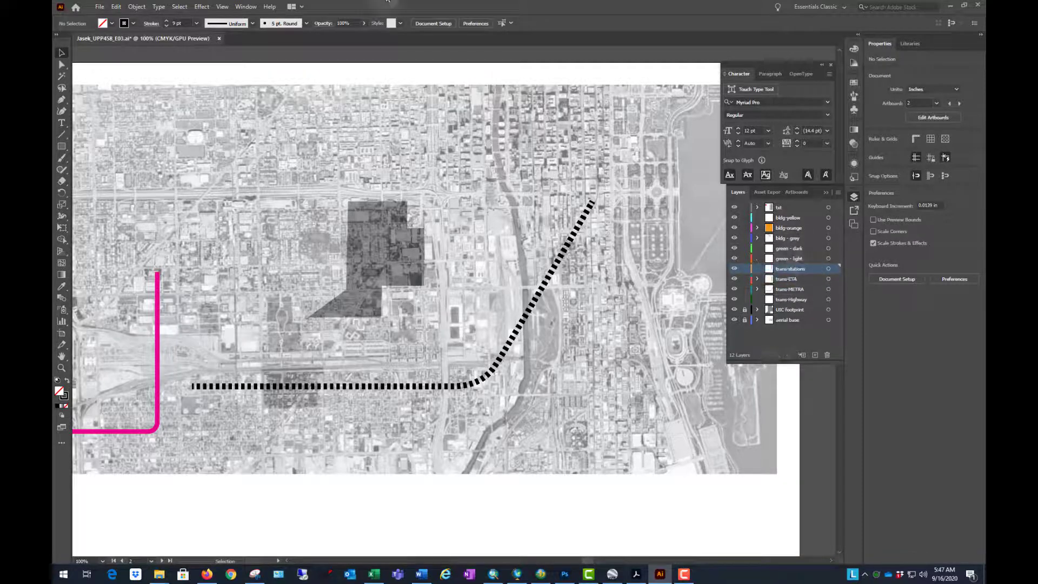
Draw a small circle with the Ellipse tool in the blank area below the map as a station symbol
click(61, 146)
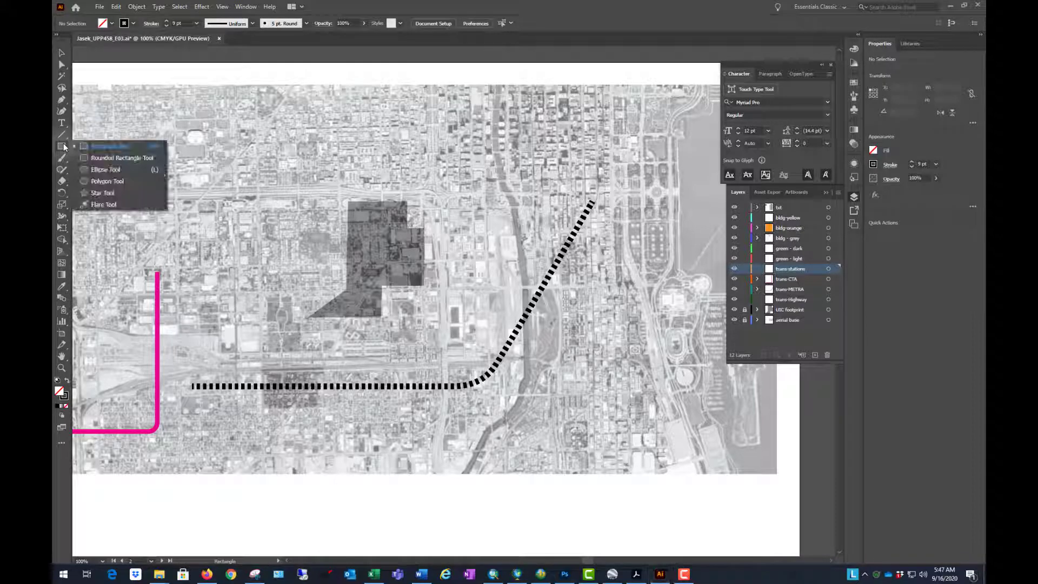
click(124, 169)
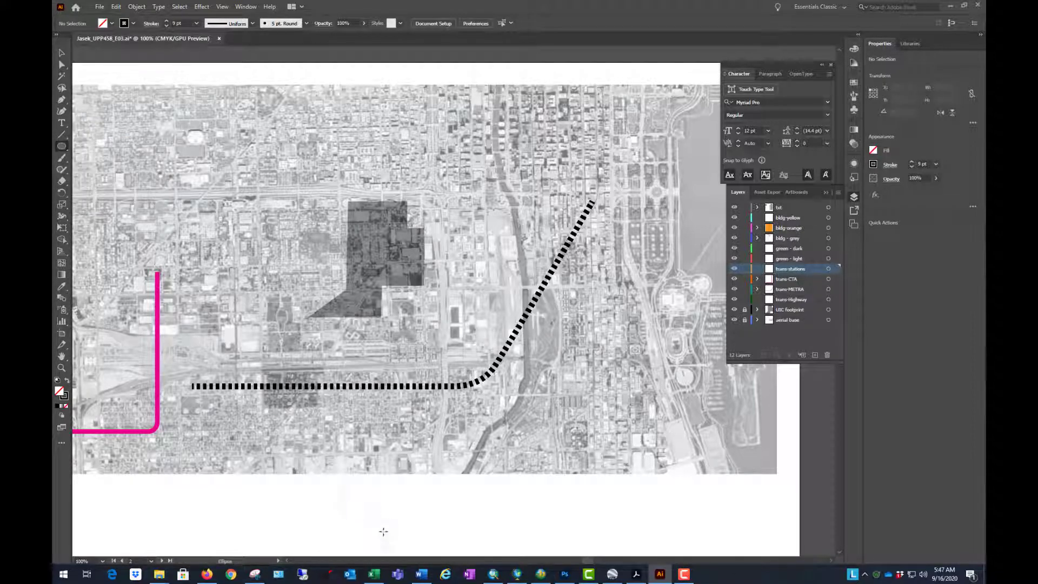
drag(391, 520, 339, 537)
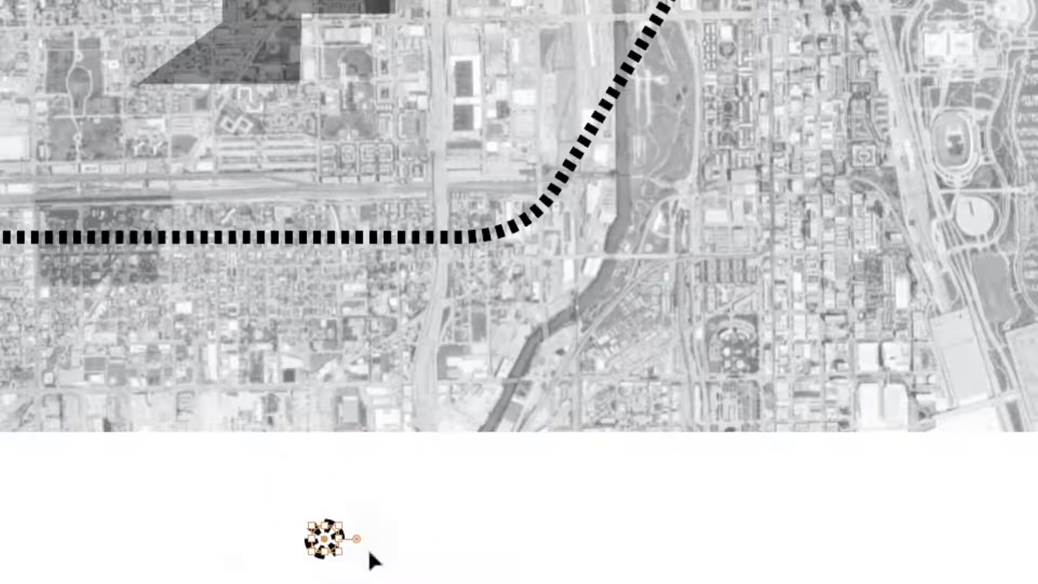
Reselect the small circle in the blank area below the map and fill it with white
click(403, 574)
click(336, 554)
click(522, 548)
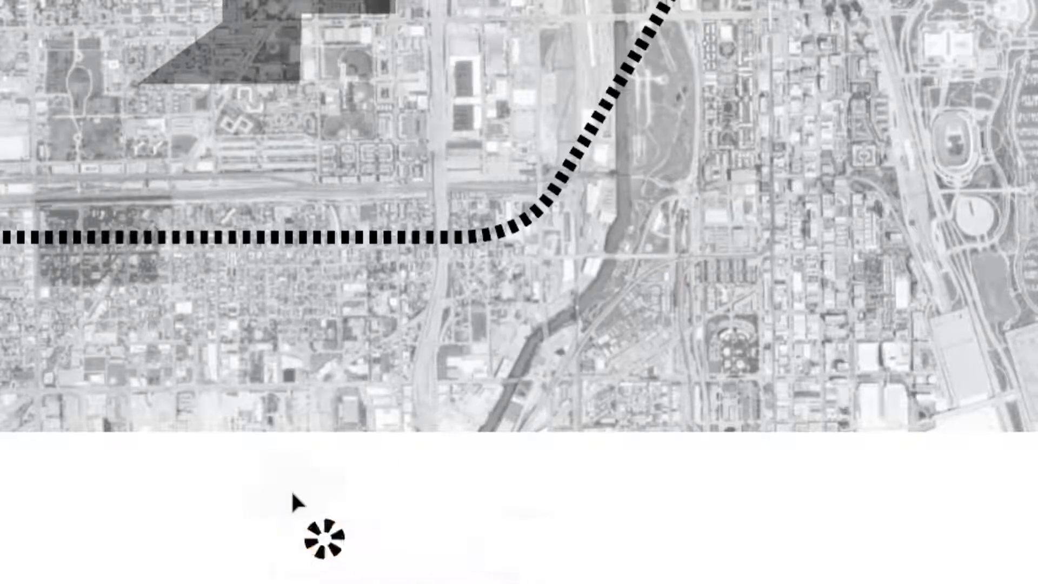
click(336, 542)
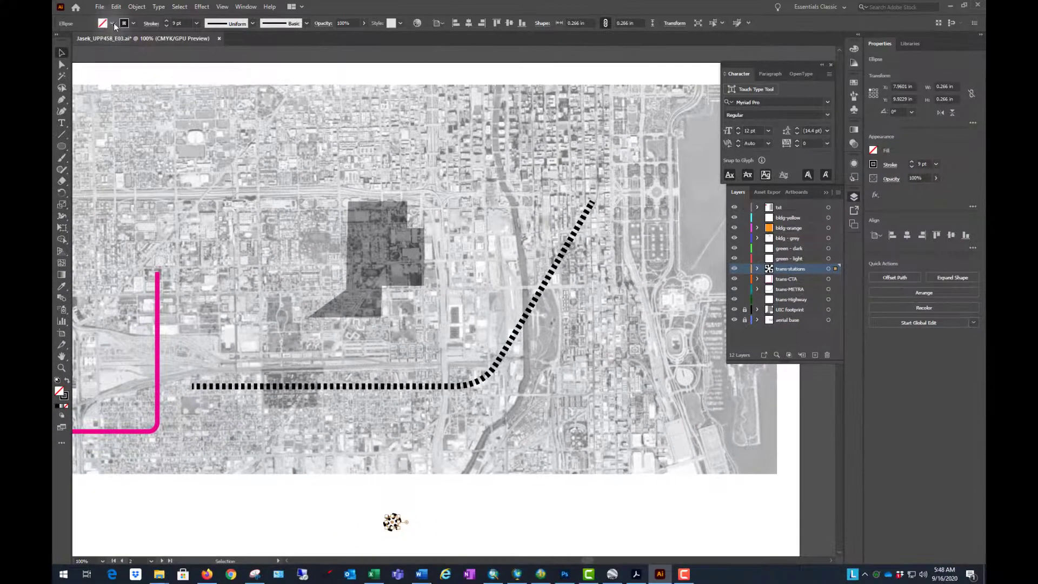
click(111, 23)
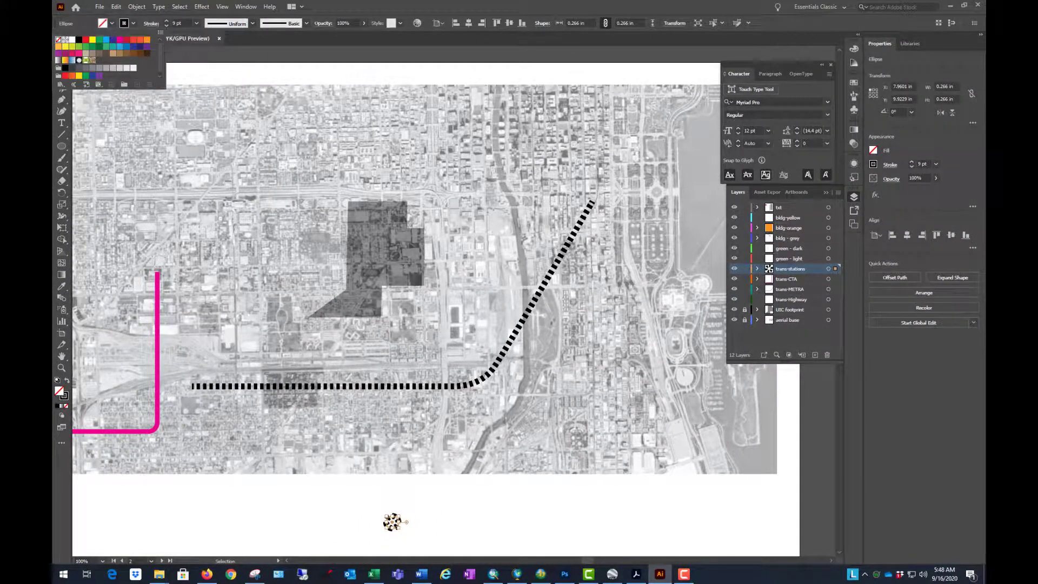
click(72, 39)
Reduce the white circle's stroke weight to 0.5 pt
click(132, 24)
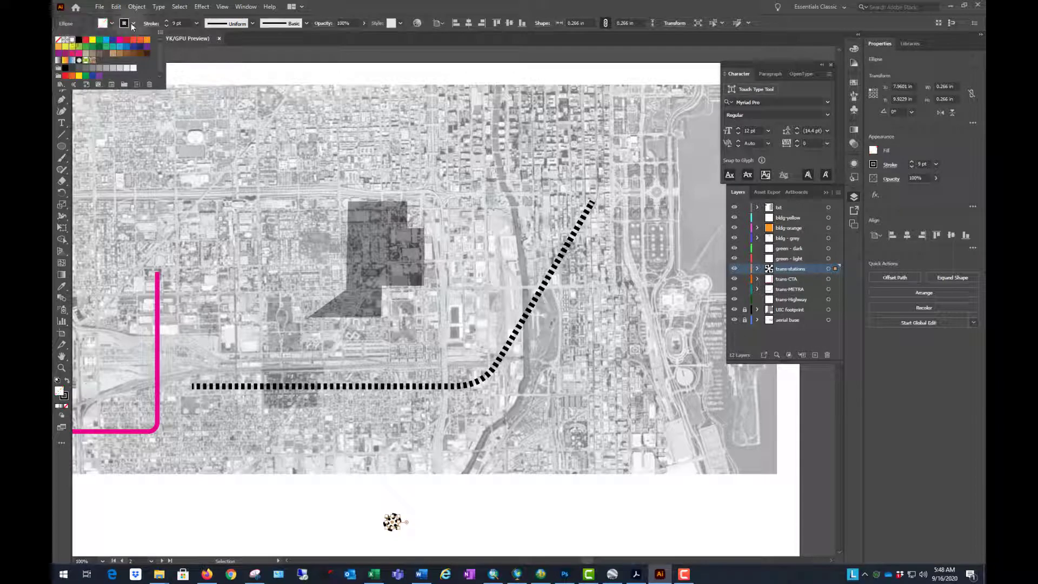
click(167, 26)
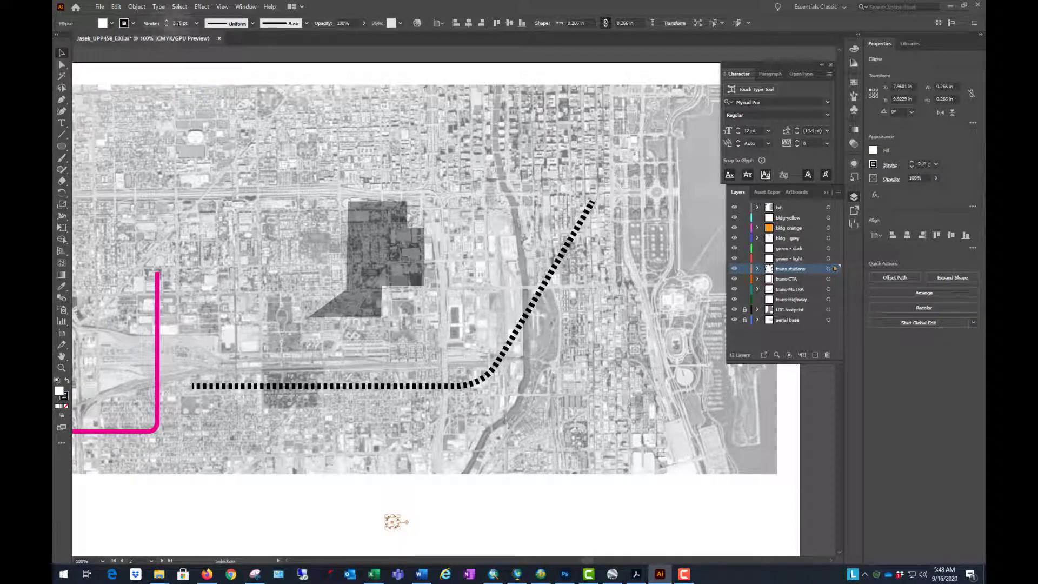
click(197, 24)
click(207, 44)
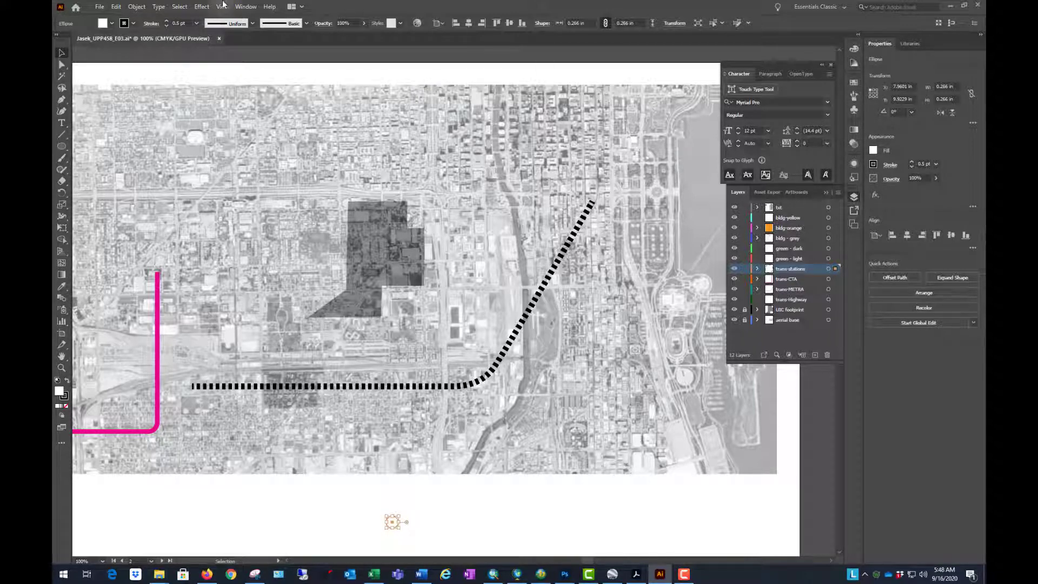
click(246, 7)
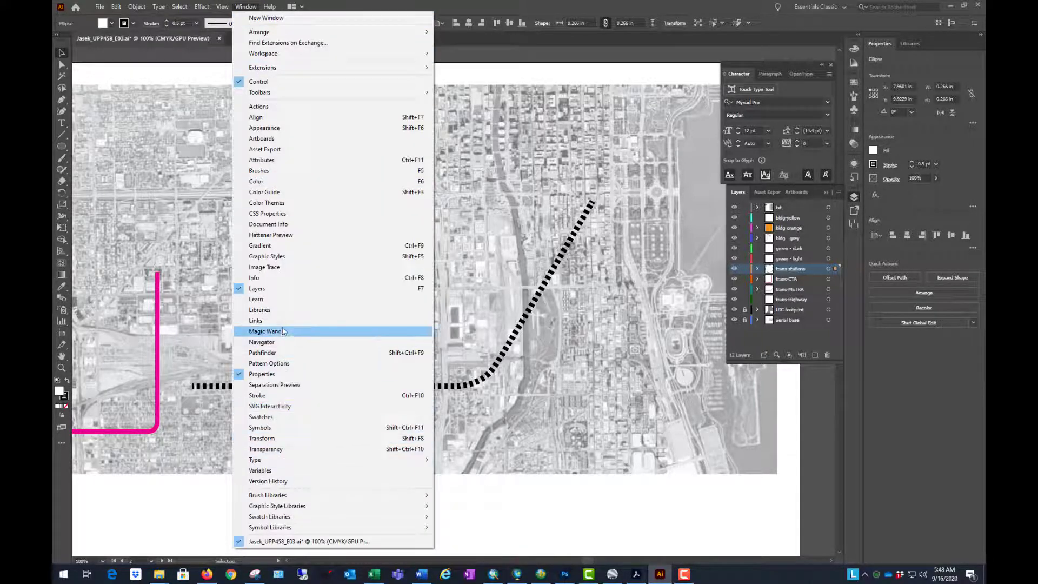
click(291, 396)
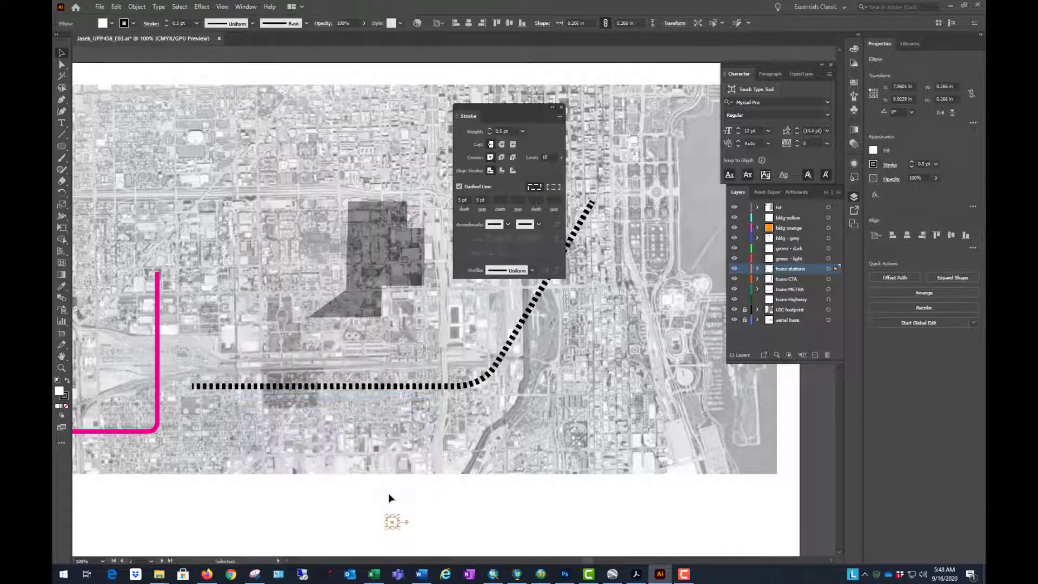
click(562, 107)
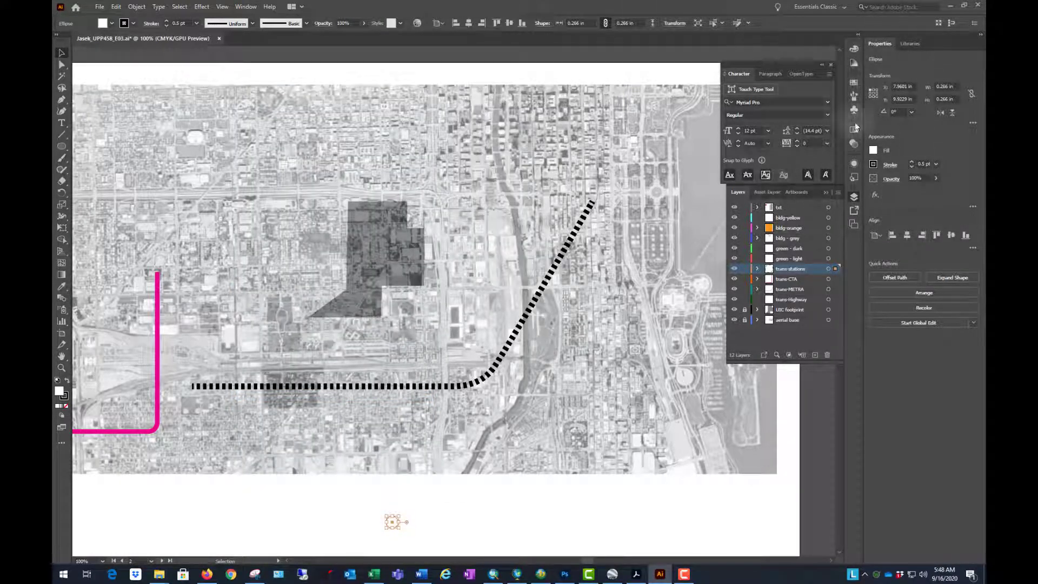
Turn off the dashed line in the circle's stroke appearance and deselect the circle
click(855, 164)
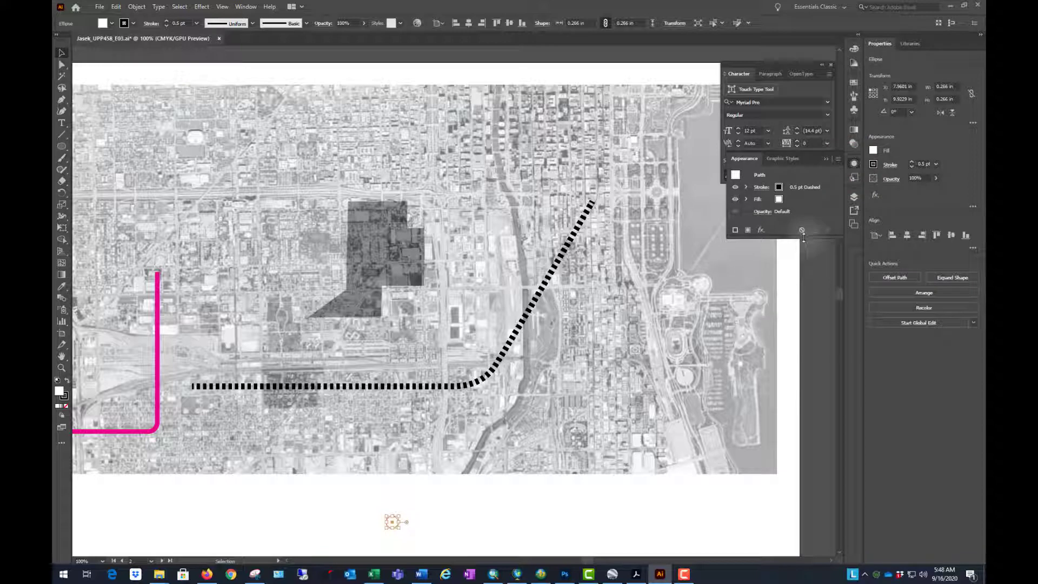
drag(803, 238, 803, 324)
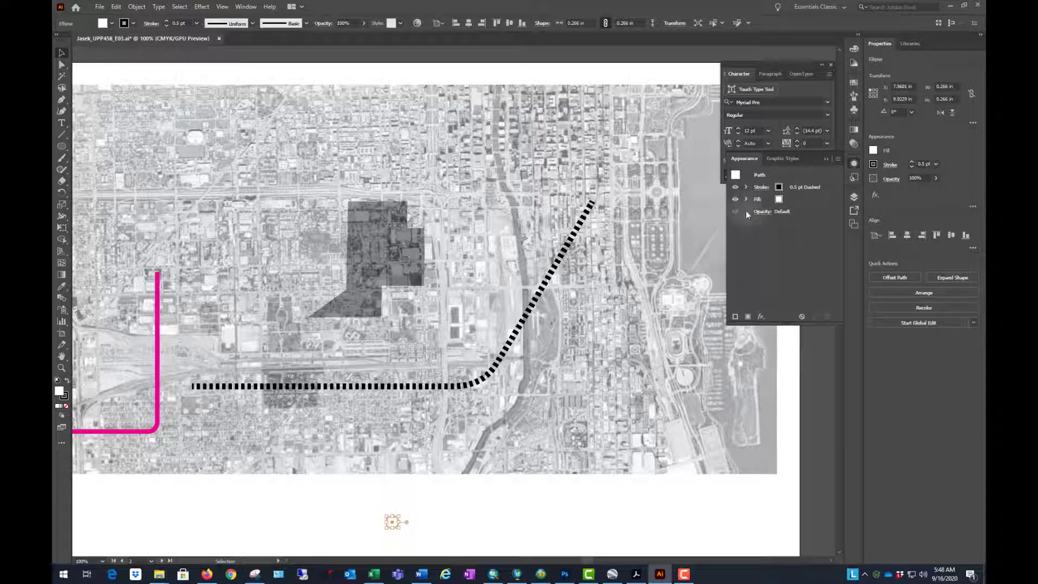
click(746, 187)
click(762, 187)
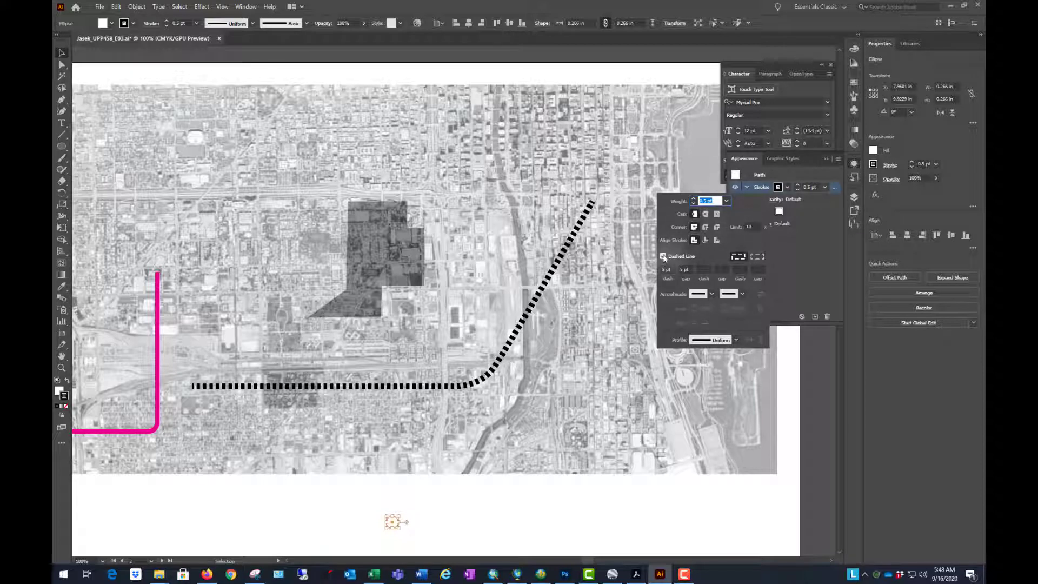
click(497, 521)
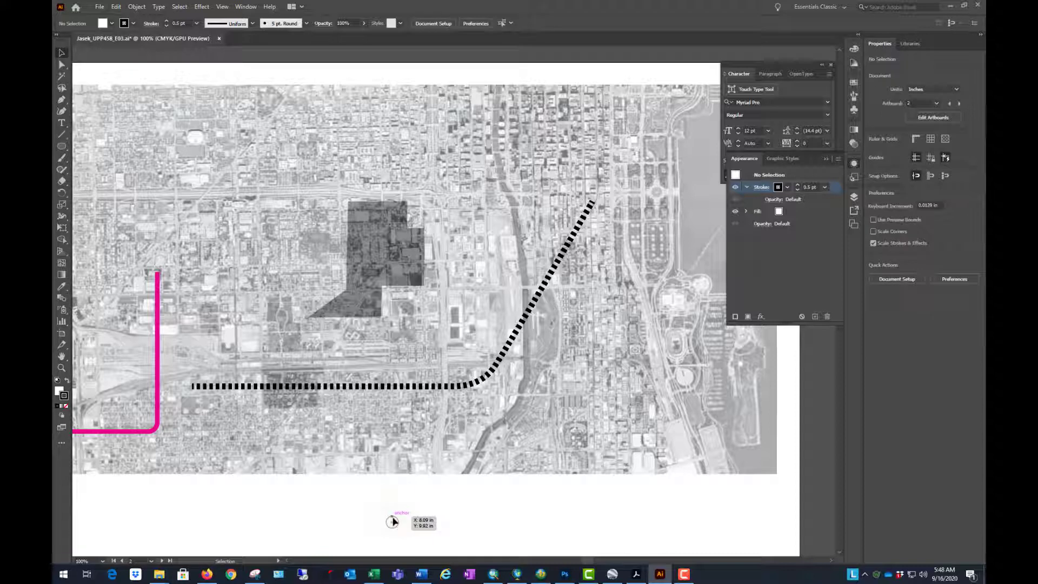
Move the circle onto the map near the river, set its stroke weight to 1 pt and deselect it
drag(392, 522, 529, 197)
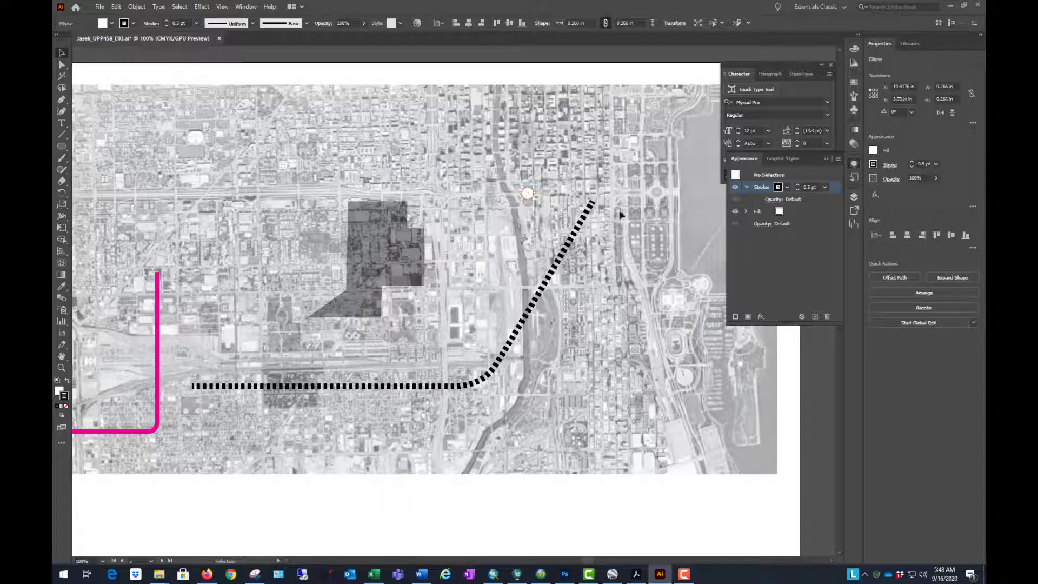
click(528, 193)
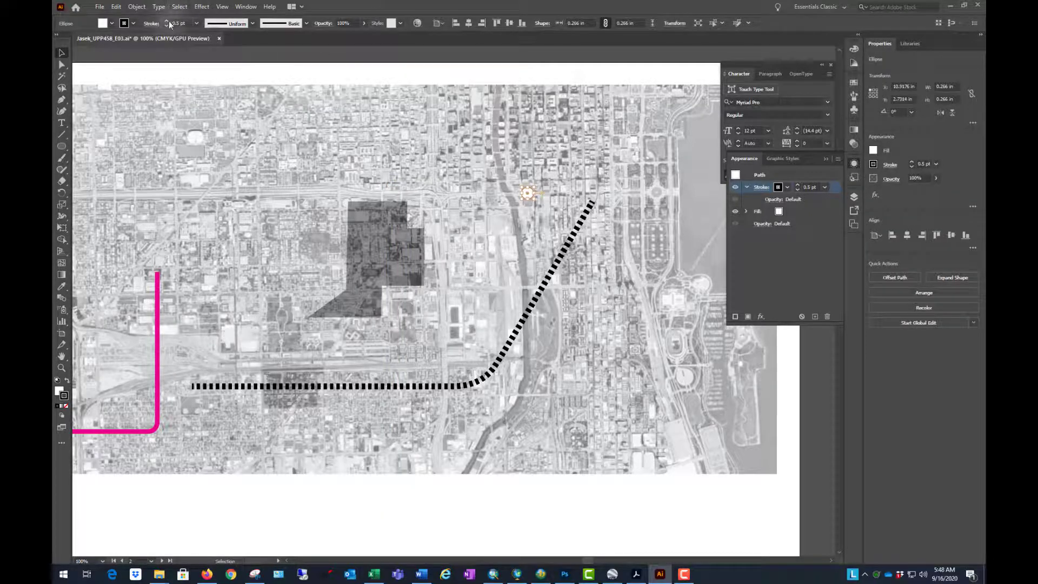
click(167, 21)
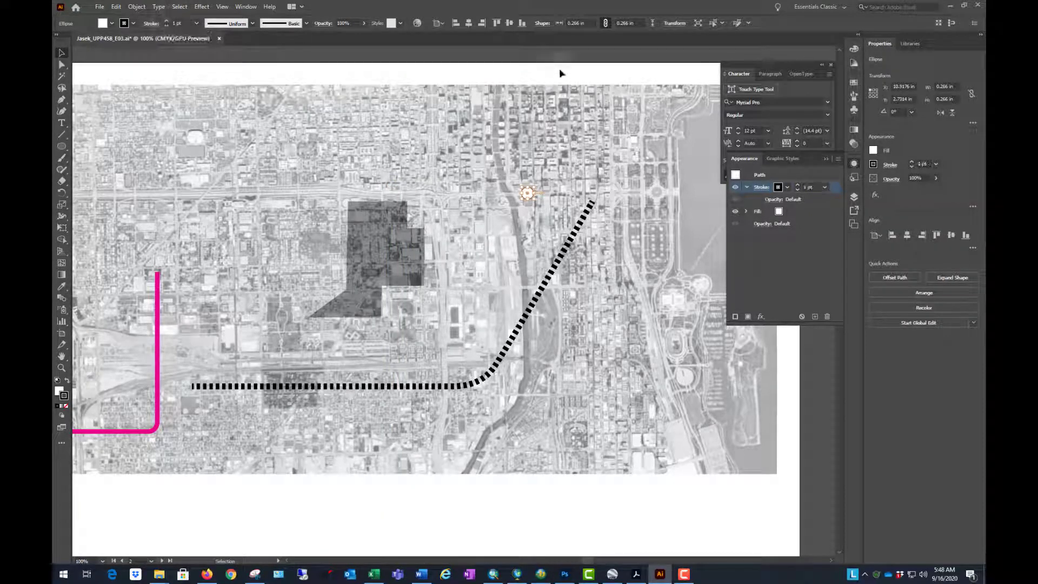
click(565, 76)
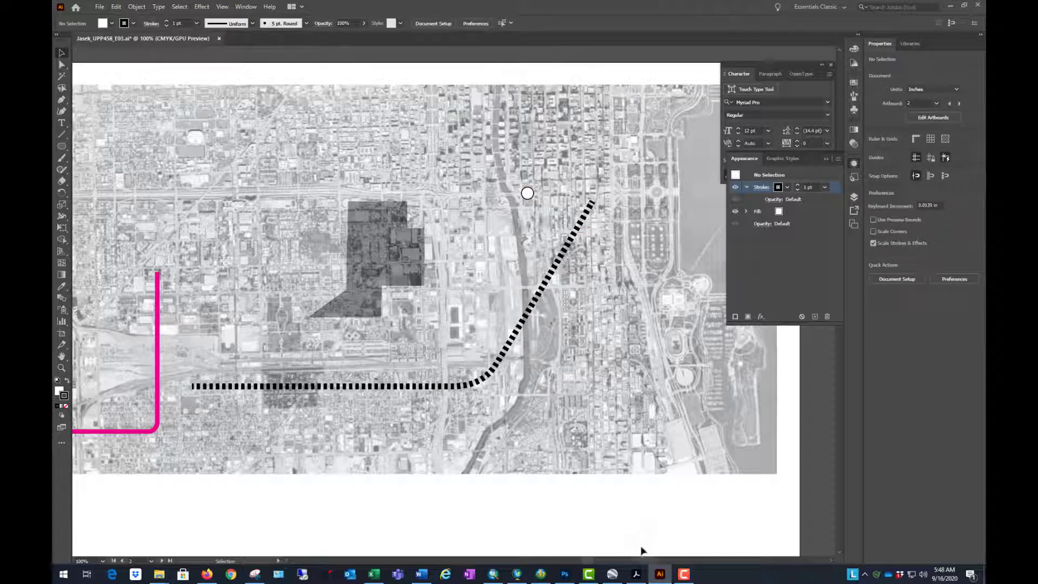
Check the METRA stop symbol on the Acrobat reference map and place an enlarged copy of the circle, about 0.34 in wide, in Illustrator
click(639, 579)
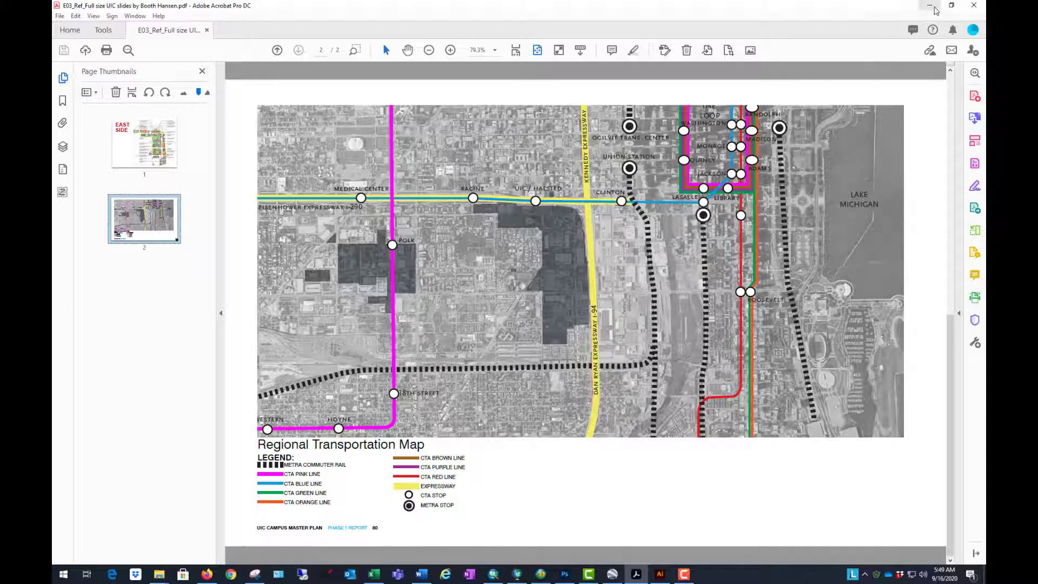
click(930, 6)
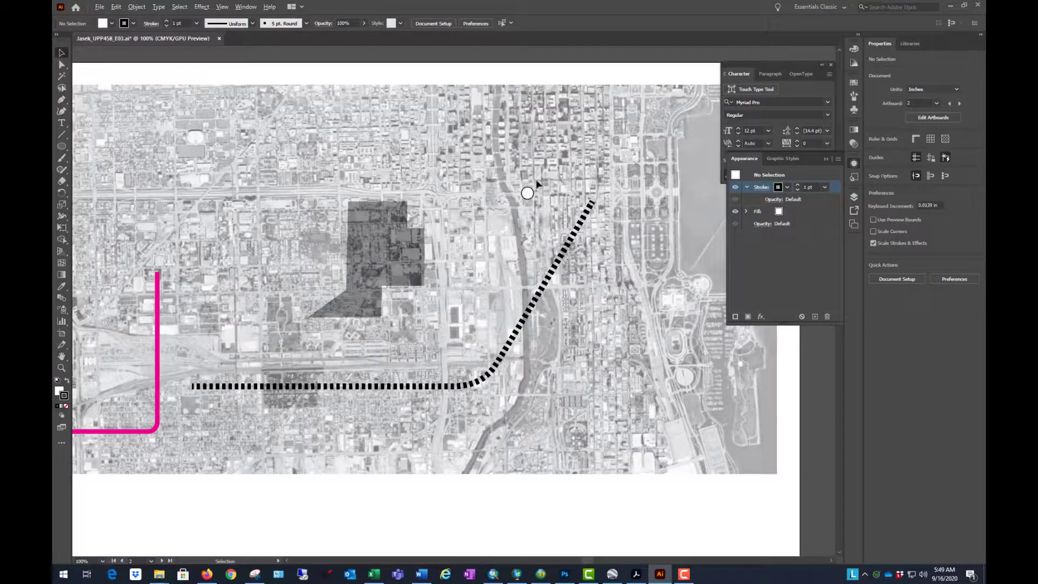
scroll(537, 183, up, 3)
click(516, 218)
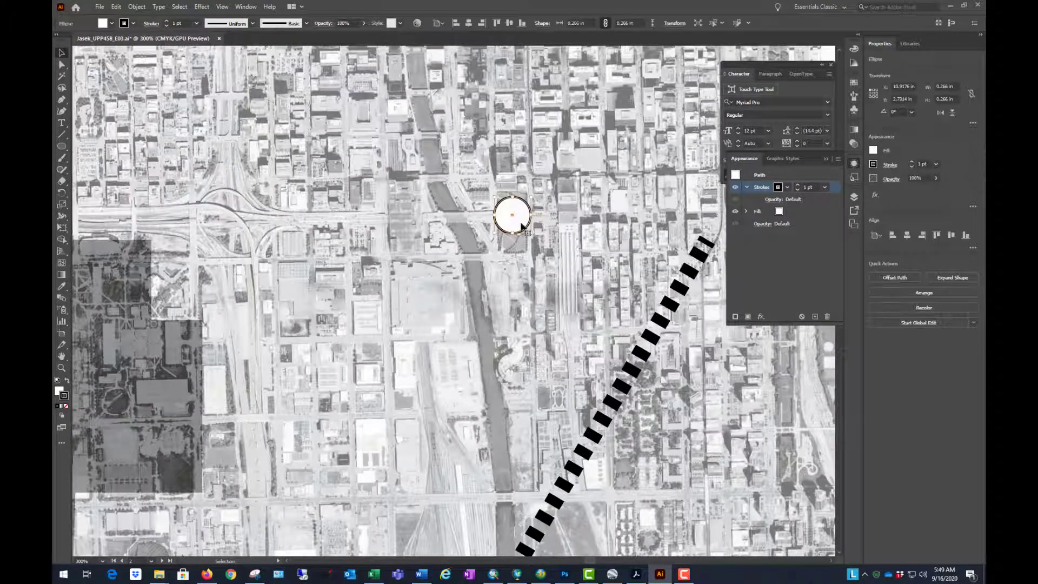
mouse_move(521, 225)
mouse_down()
mouse_move(460, 289)
mouse_move(425, 287)
mouse_move(453, 306)
mouse_up()
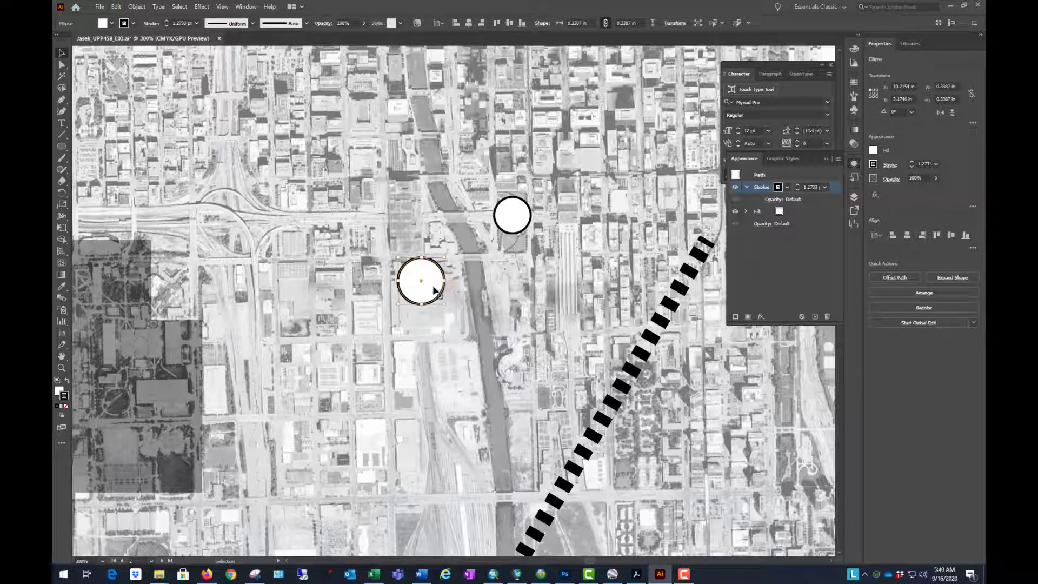
Draw a concentric circle about 0.18 in wide inside the larger white circle with the Ellipse tool
click(61, 148)
drag(420, 280, 427, 281)
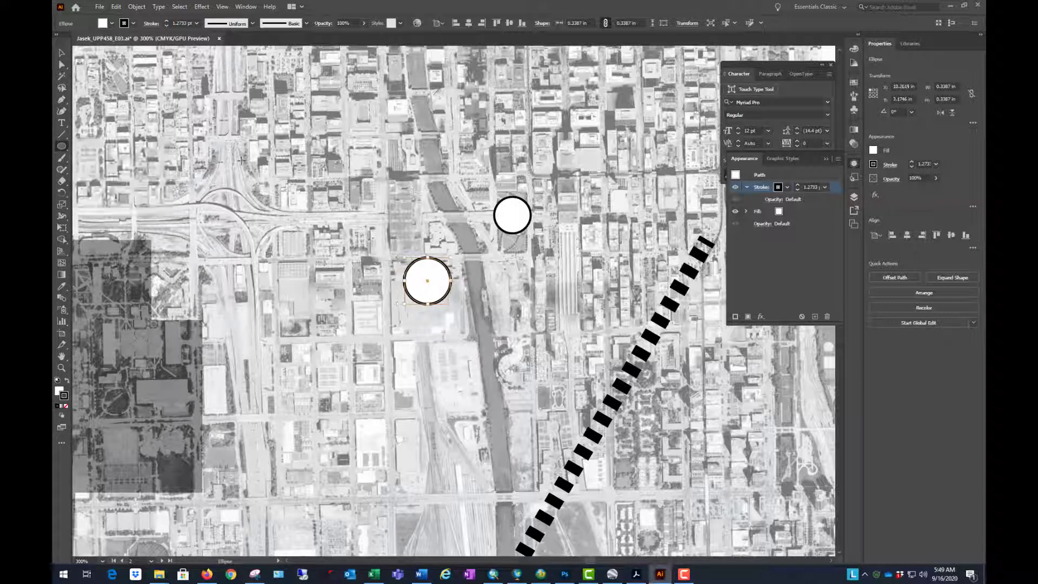
drag(396, 233, 436, 289)
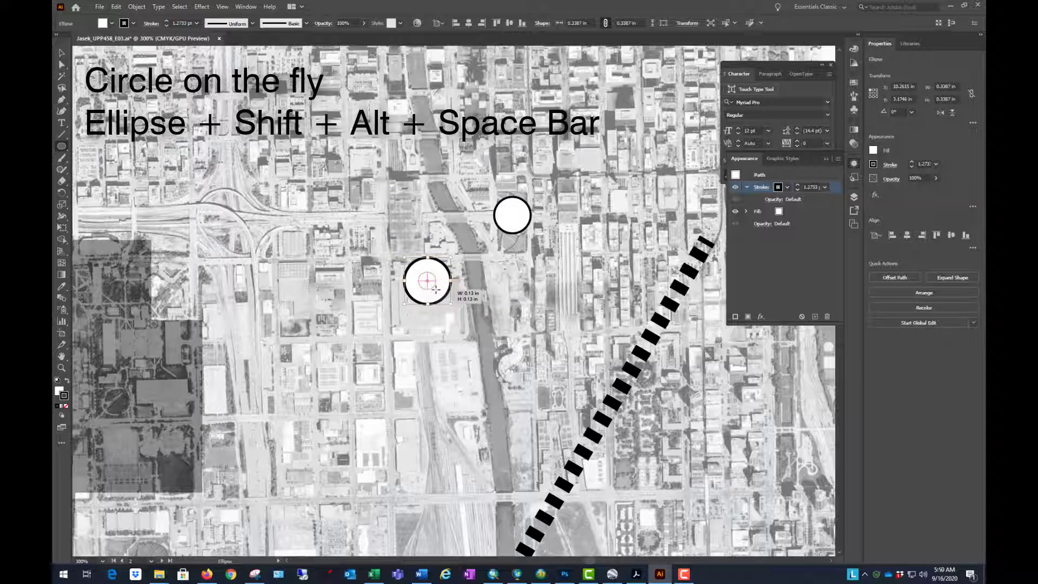
drag(436, 289, 439, 291)
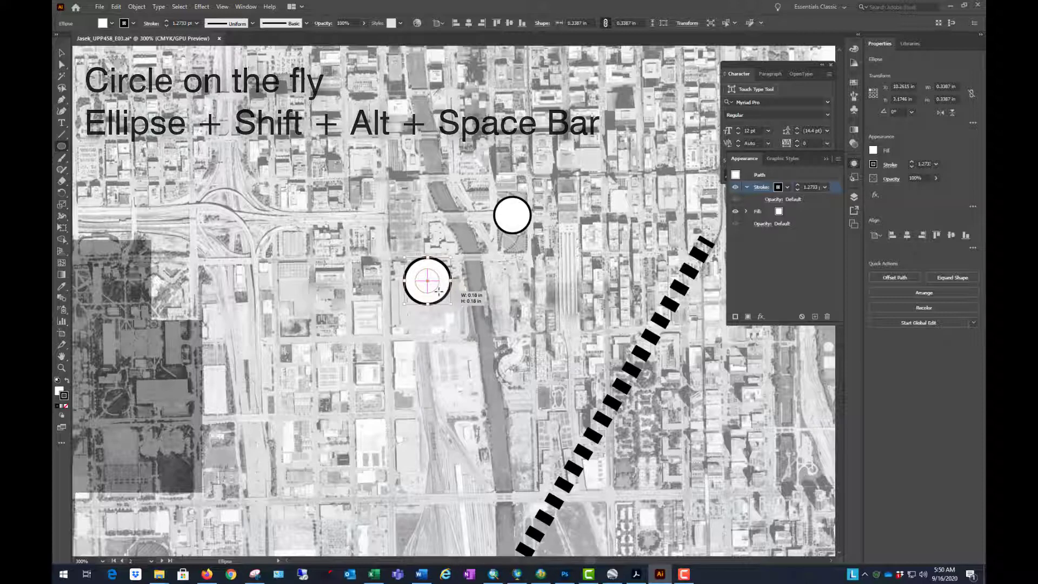
Fill the inner circle with black and remove its stroke
click(110, 24)
click(80, 40)
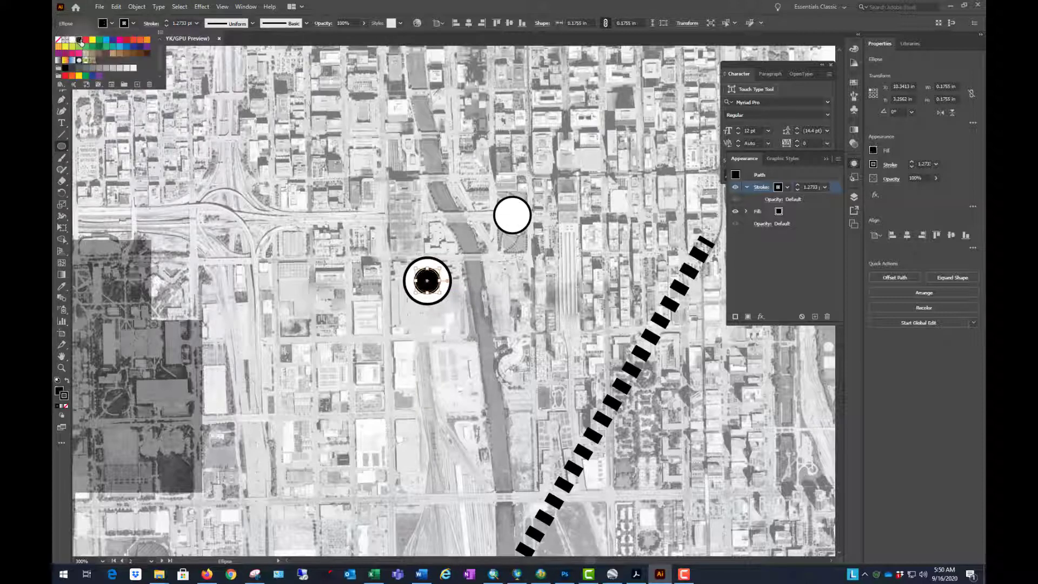
click(134, 24)
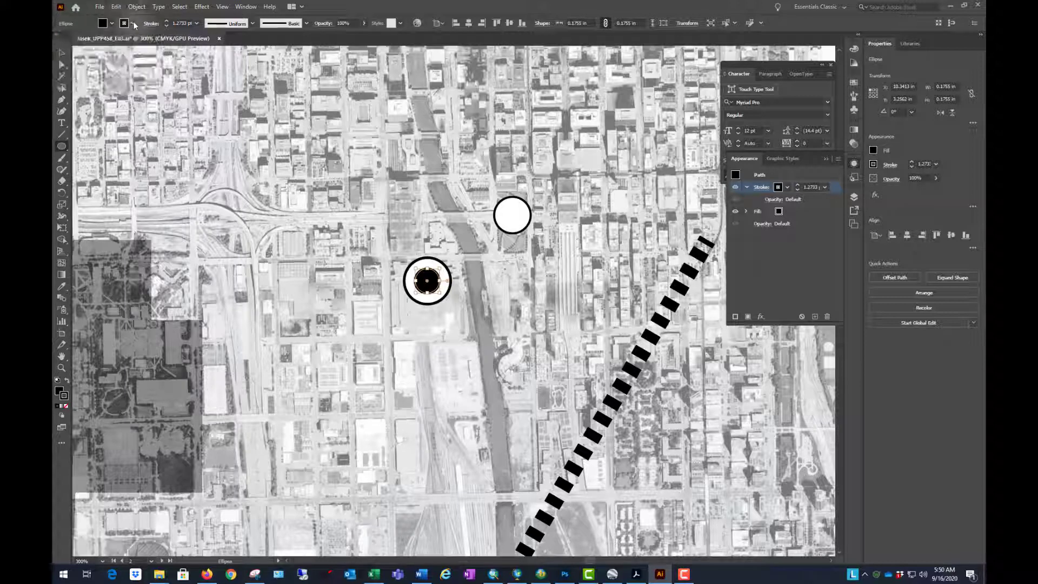
click(133, 24)
click(60, 40)
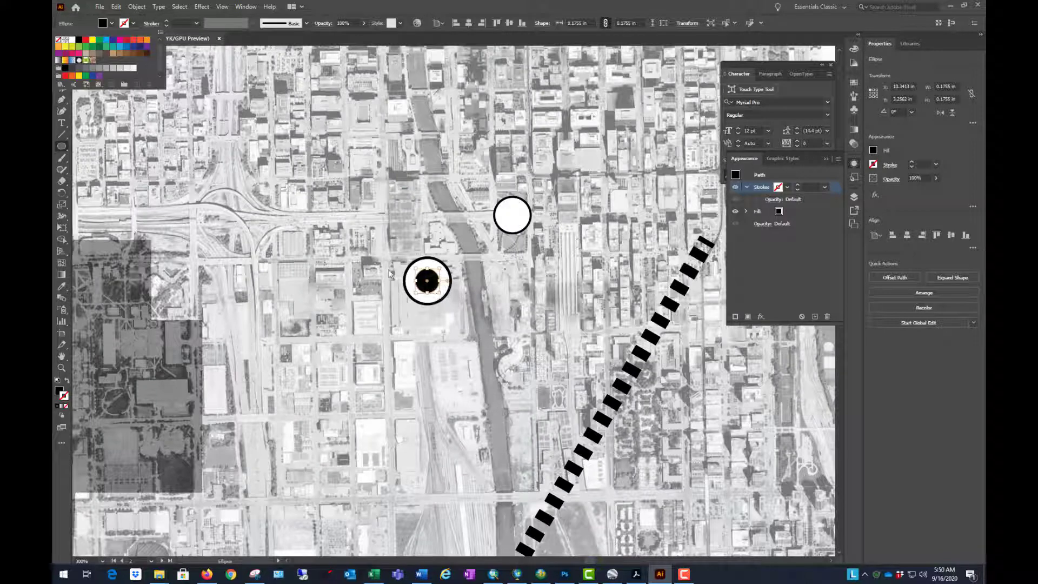
Move the black dot out of the larger circle, place it back on the circle's center and deselect it
key(ctrl+equal)
key(ctrl+equal)
key(ctrl+equal)
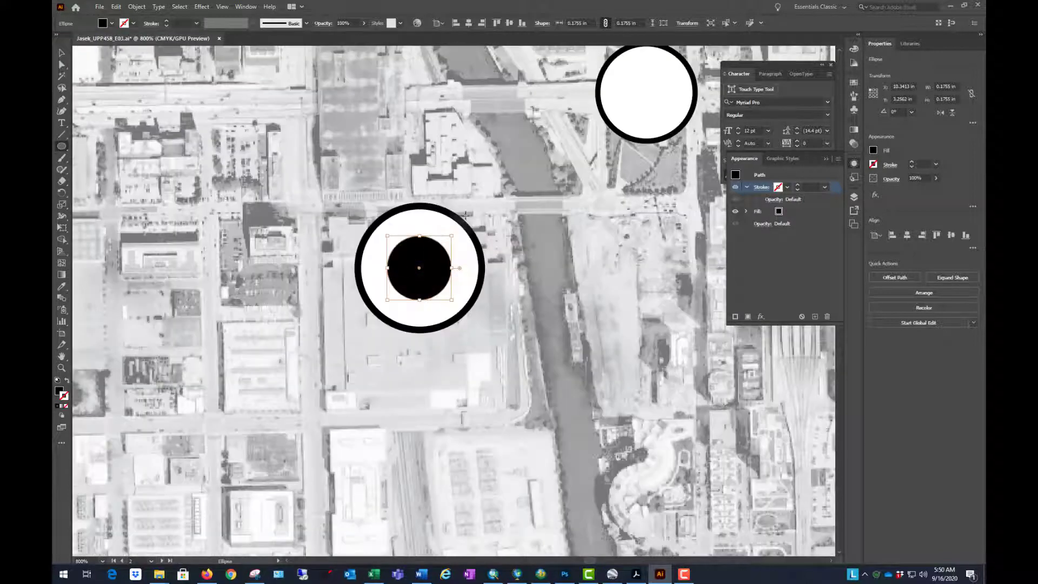
click(62, 52)
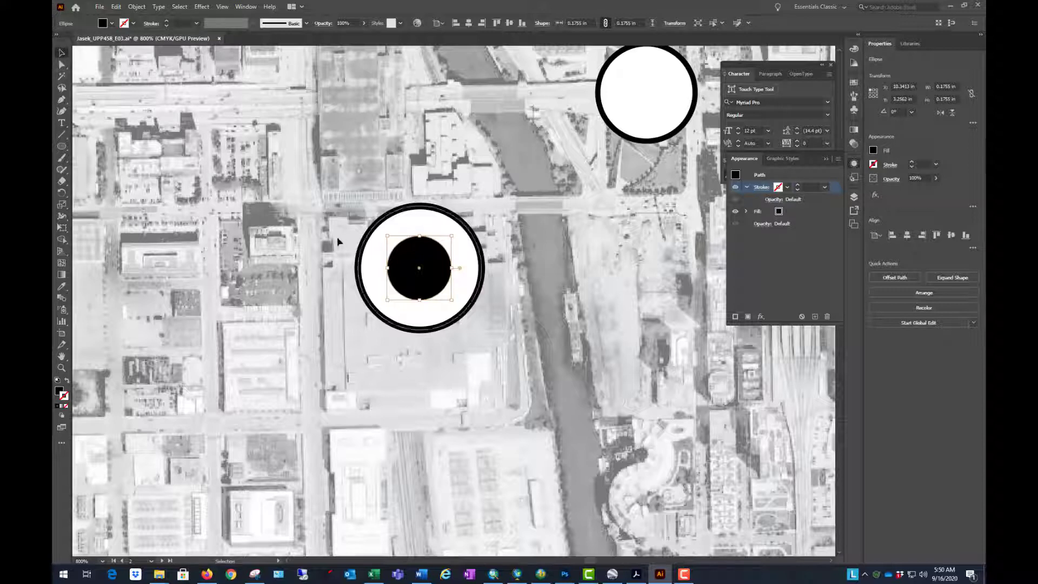
drag(441, 275, 627, 378)
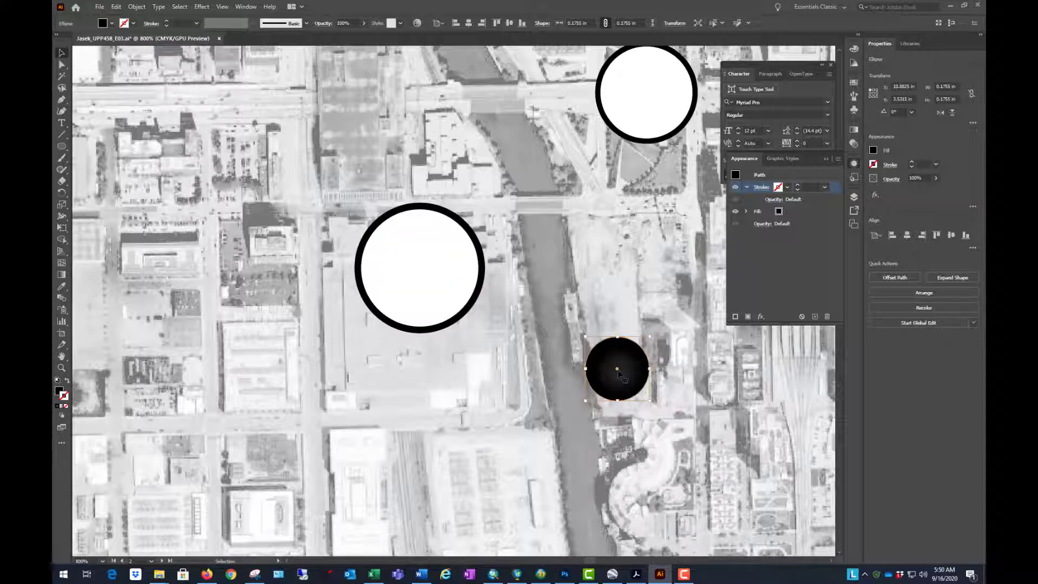
drag(619, 373, 420, 270)
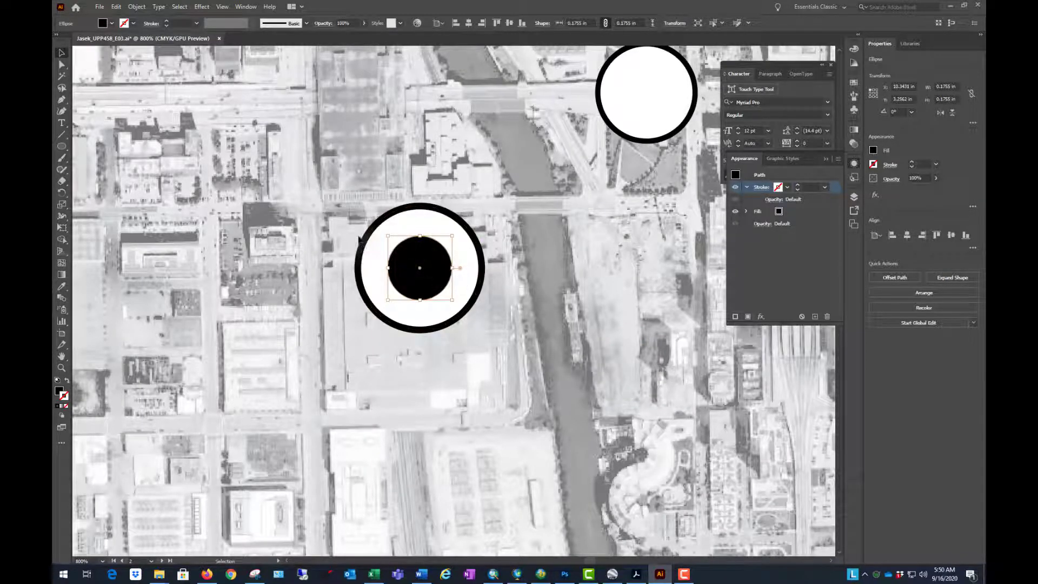
scroll(367, 243, down, 2)
click(388, 172)
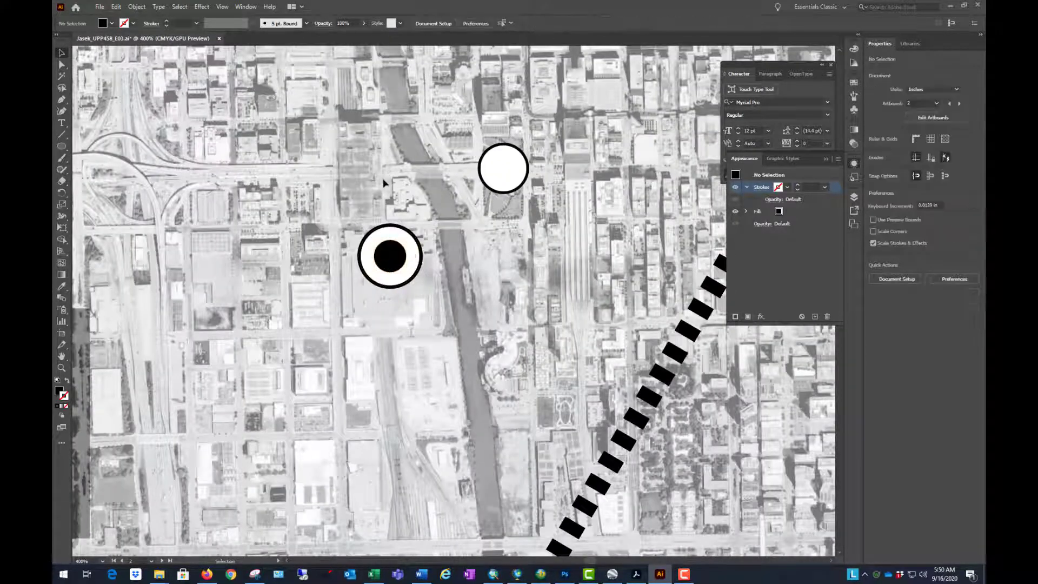
Switch to Acrobat to check the stop symbols on the regional transportation reference map
scroll(394, 184, down, 2)
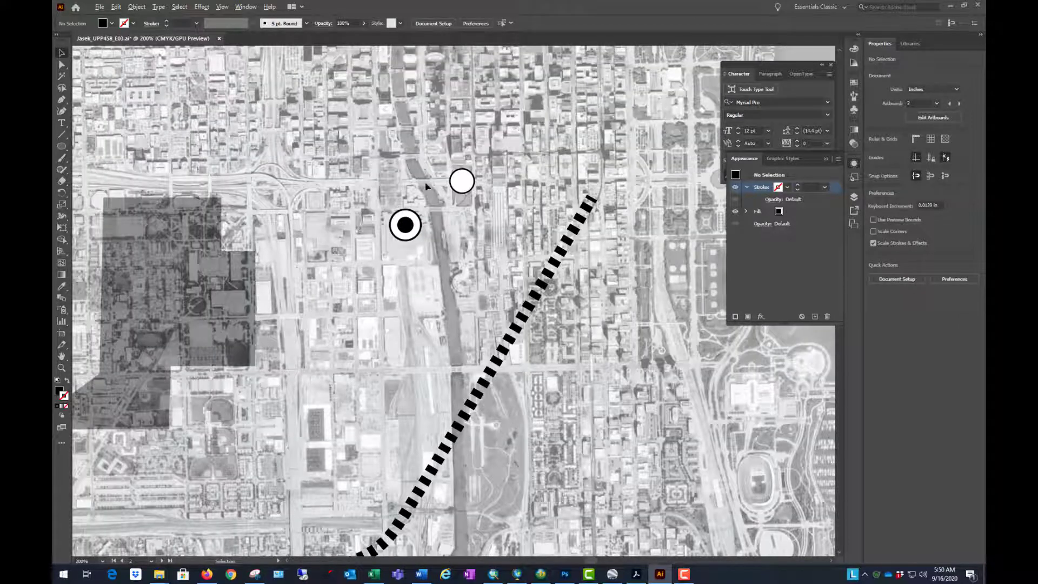
scroll(426, 186, down, 1)
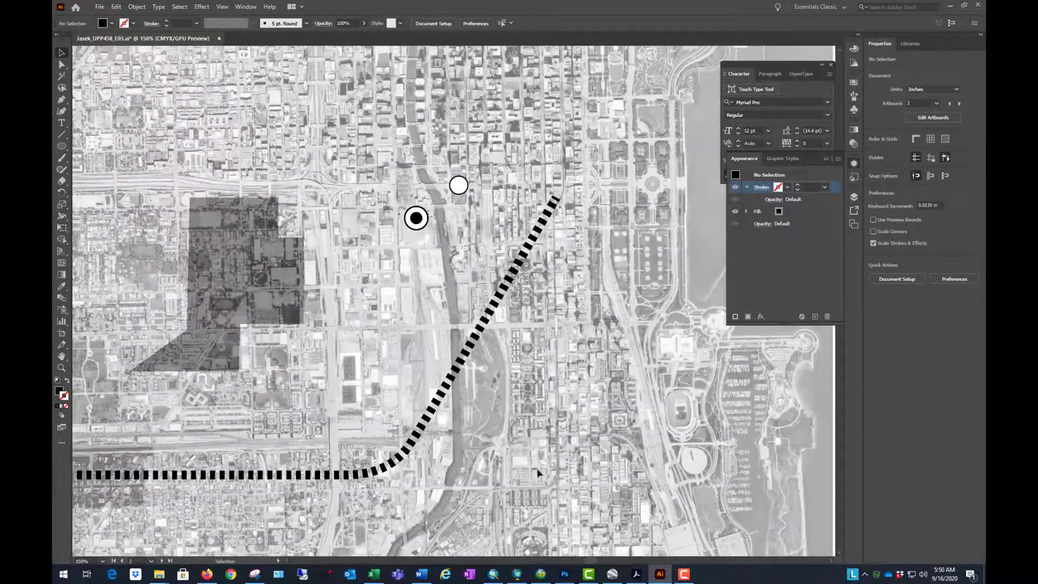
click(636, 574)
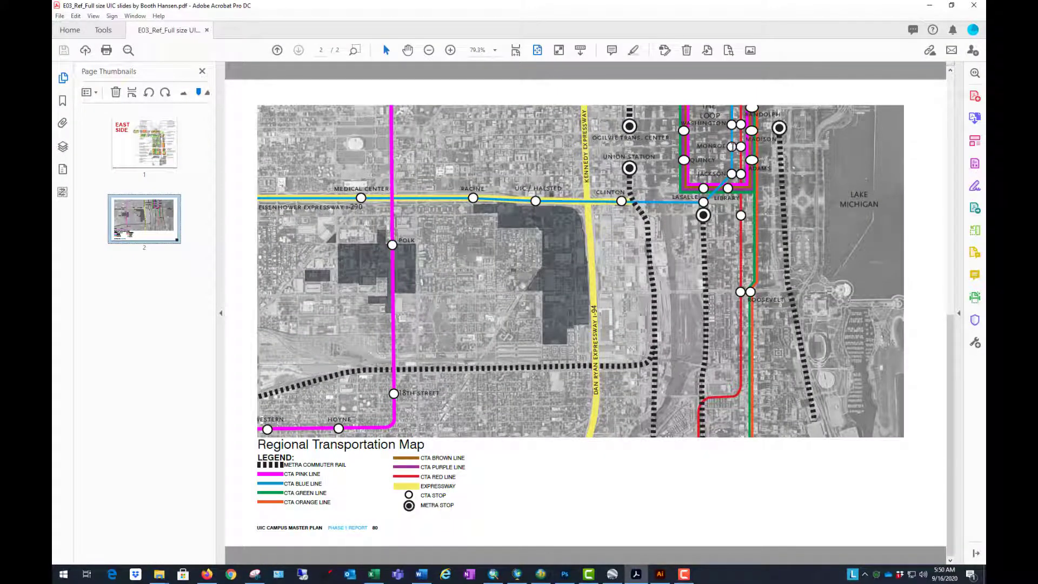
Switch back to Illustrator and set the stroke weight of both stop symbols' white circles to 2 pt
key(alt+Tab)
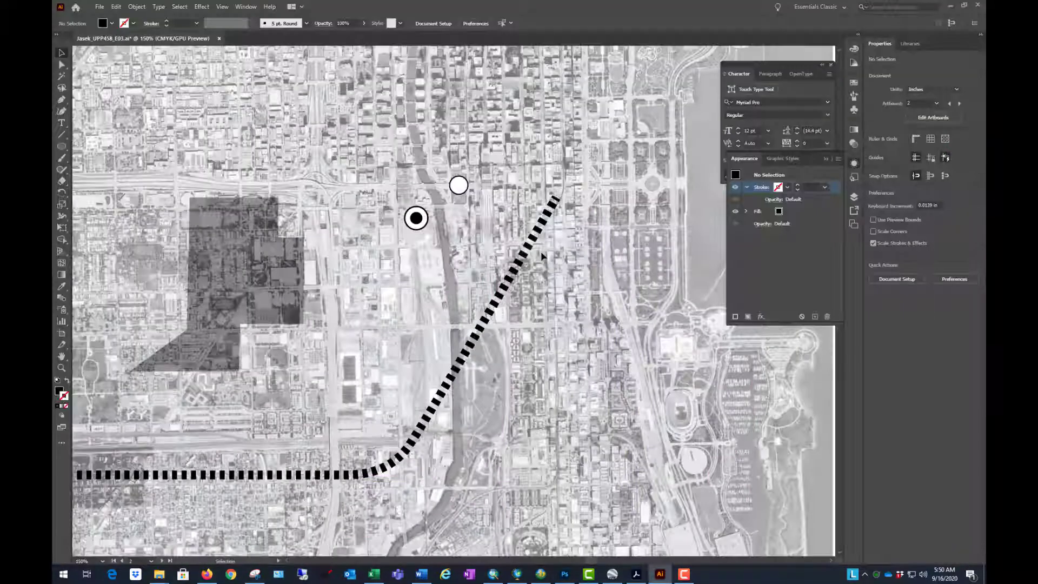
click(418, 220)
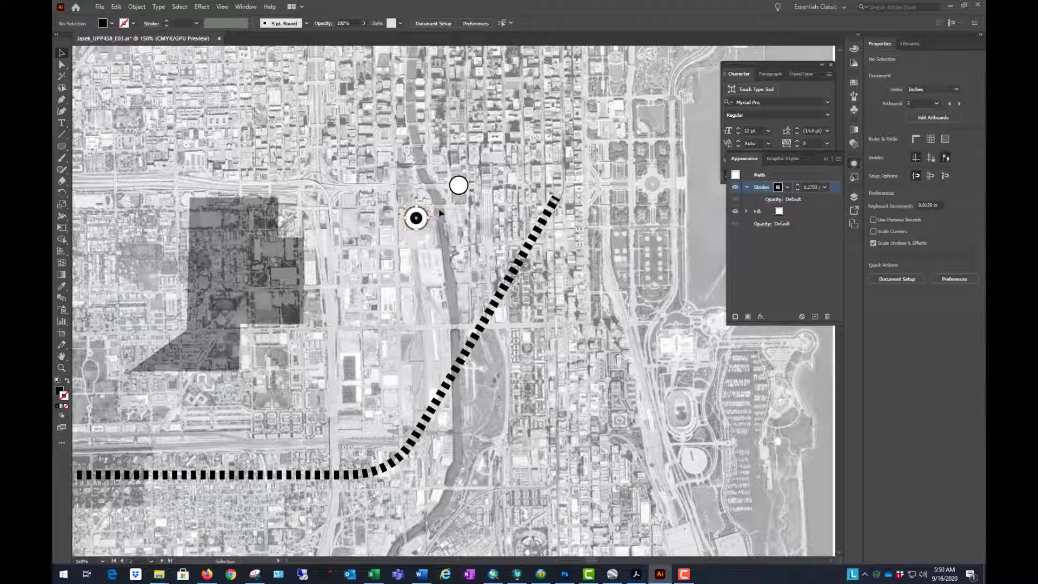
shift+click(458, 185)
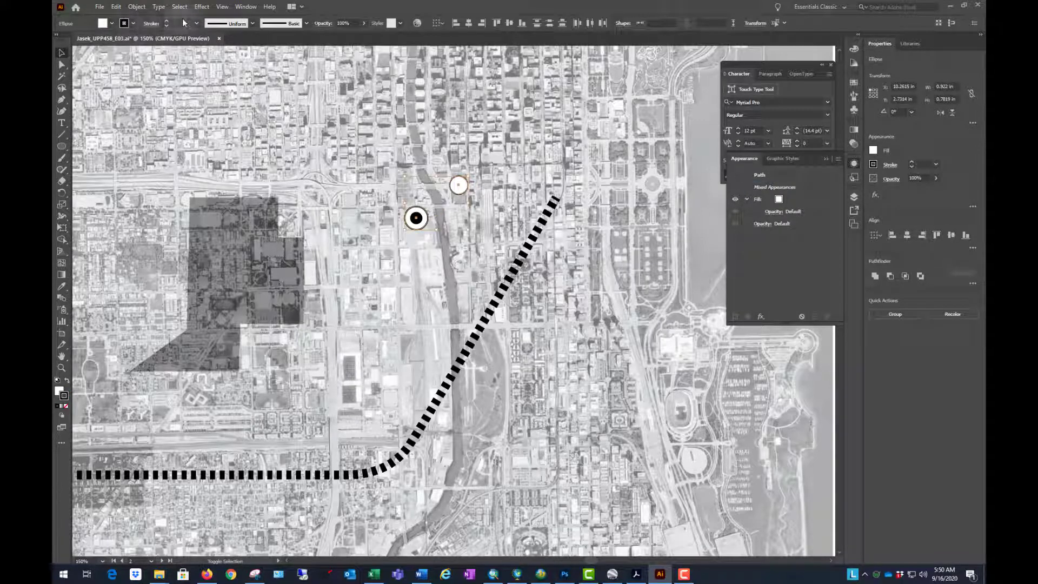
click(165, 21)
click(166, 21)
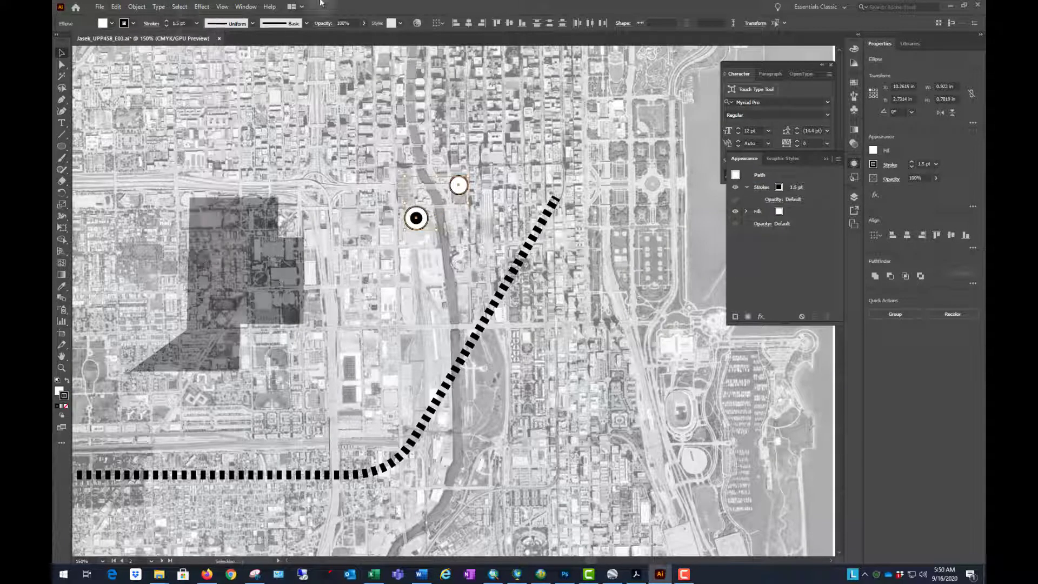
click(165, 21)
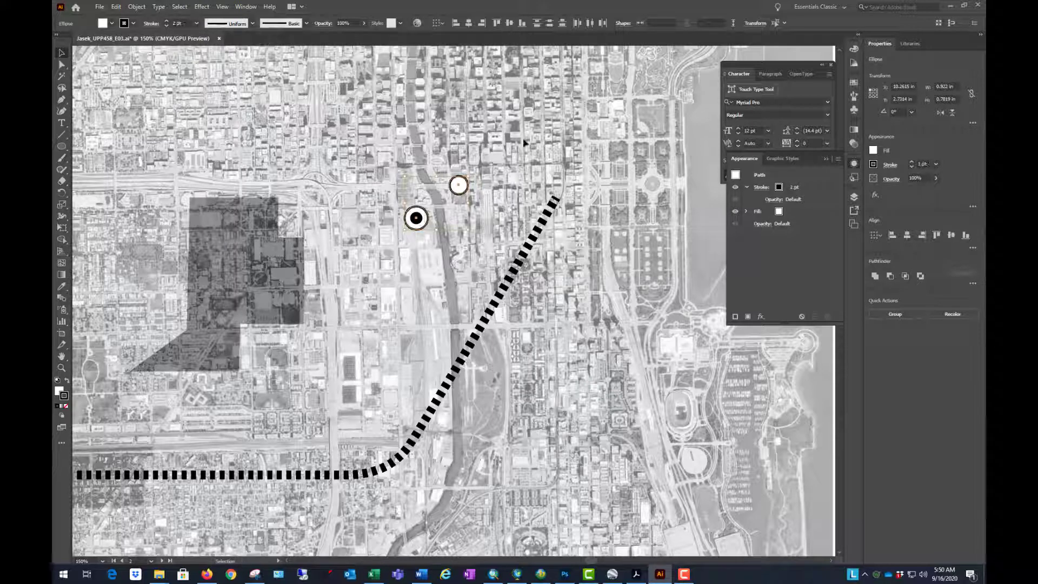
click(591, 136)
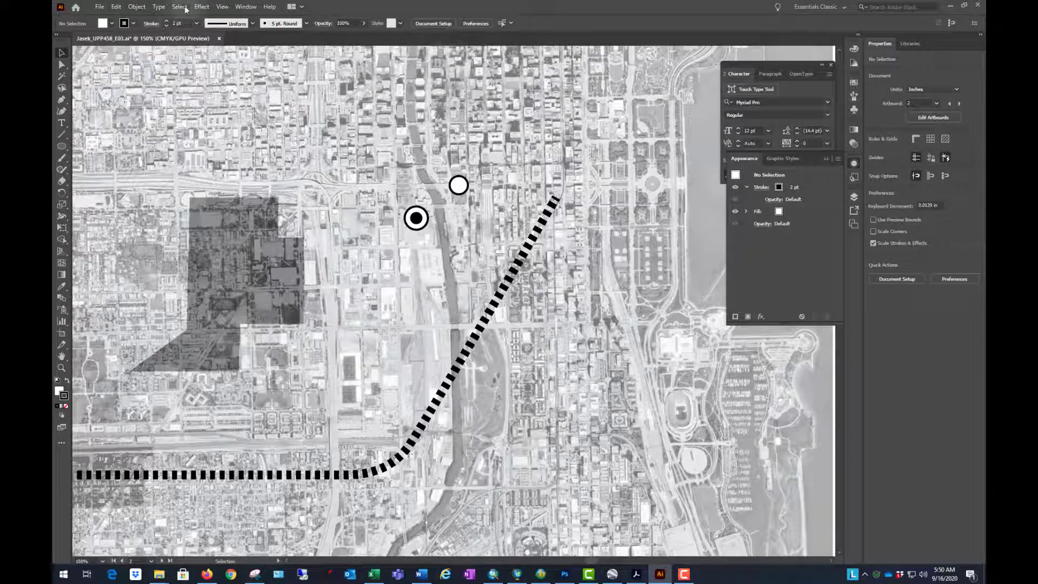
Make the plain white circle a static symbol named Station01 with the Graphic export type
click(252, 8)
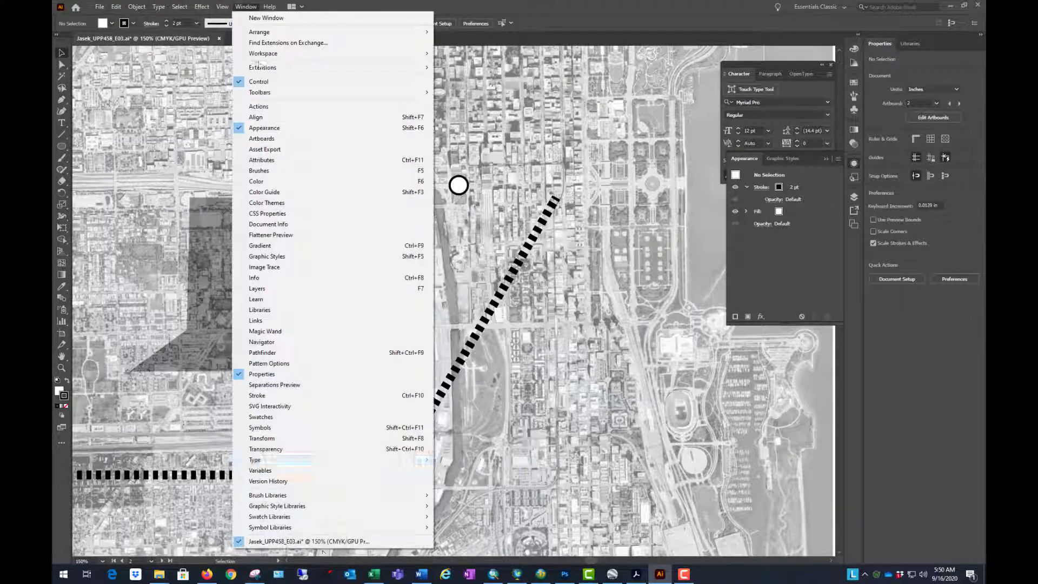
click(295, 427)
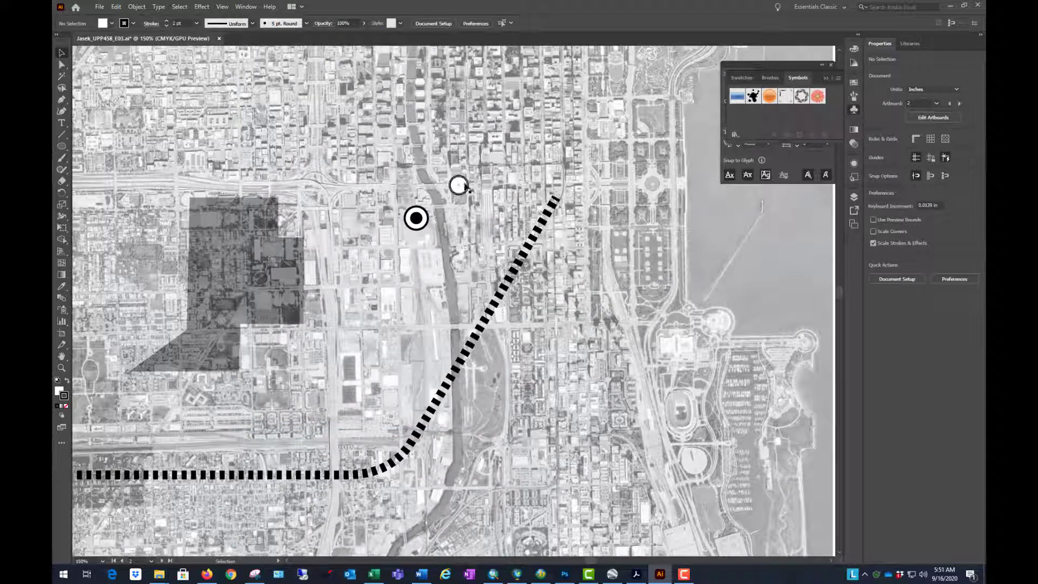
click(461, 186)
drag(461, 186, 785, 115)
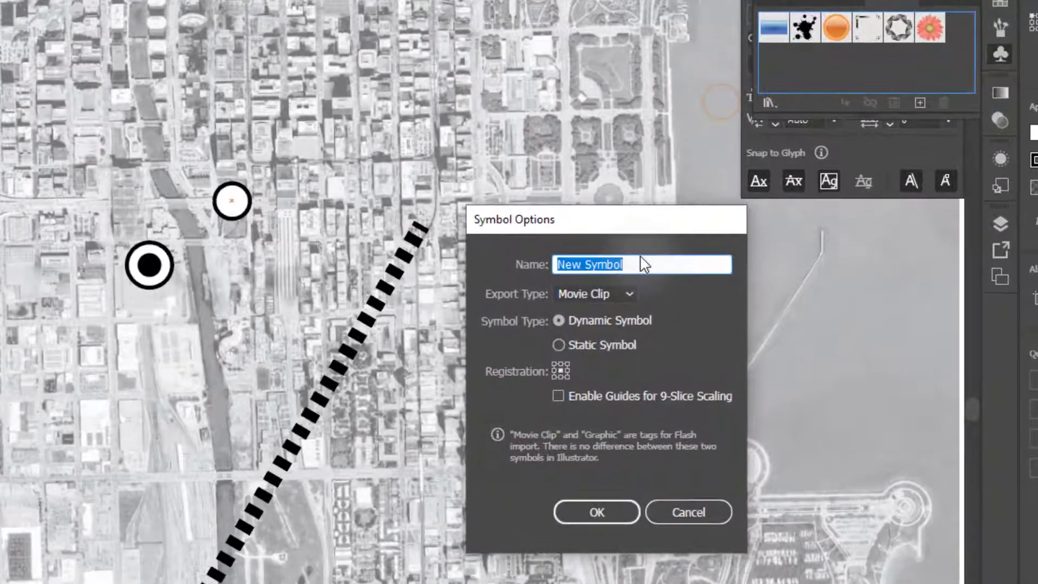
text(D)
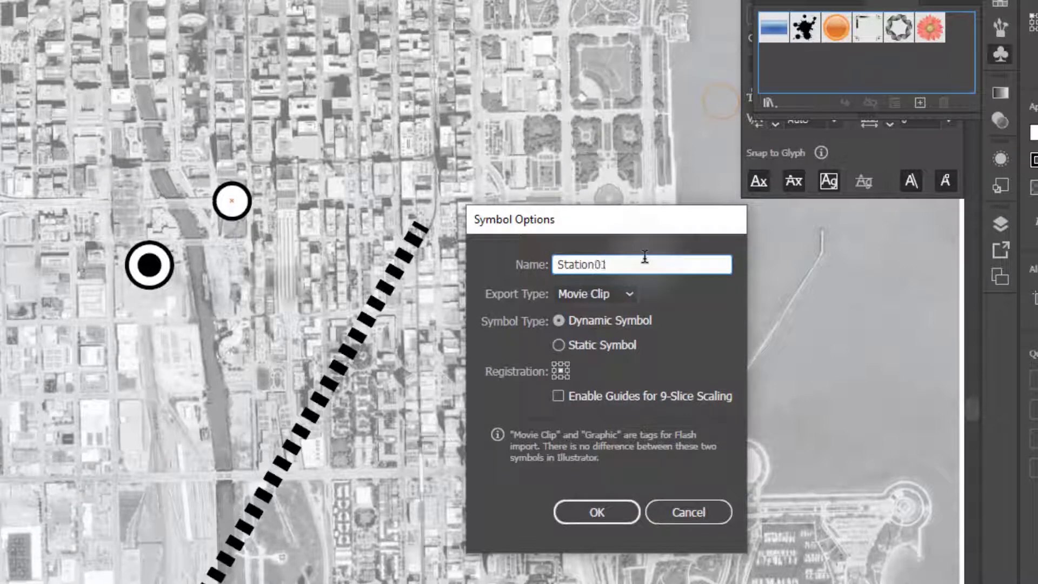
click(628, 293)
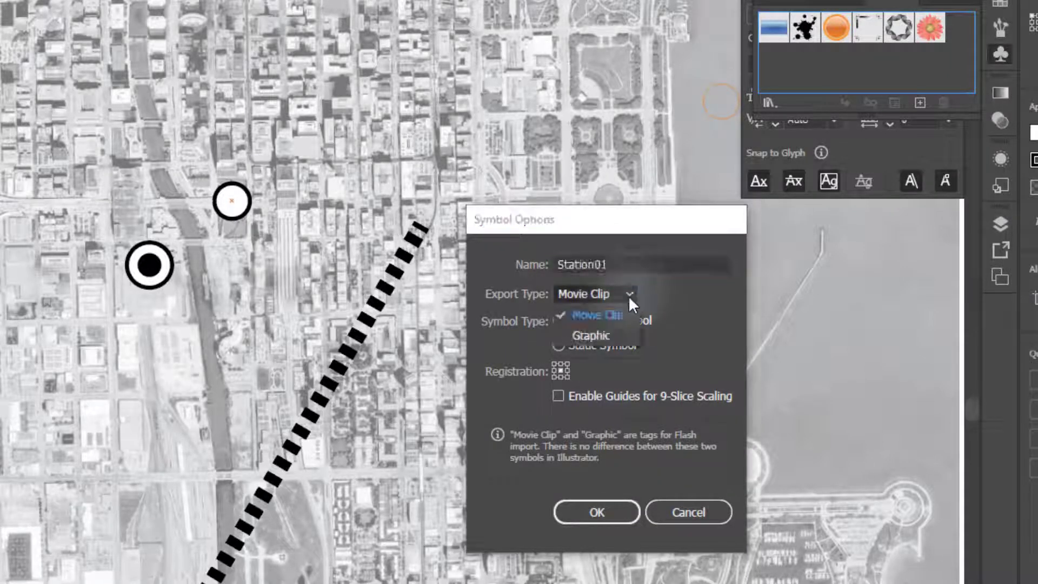
click(606, 332)
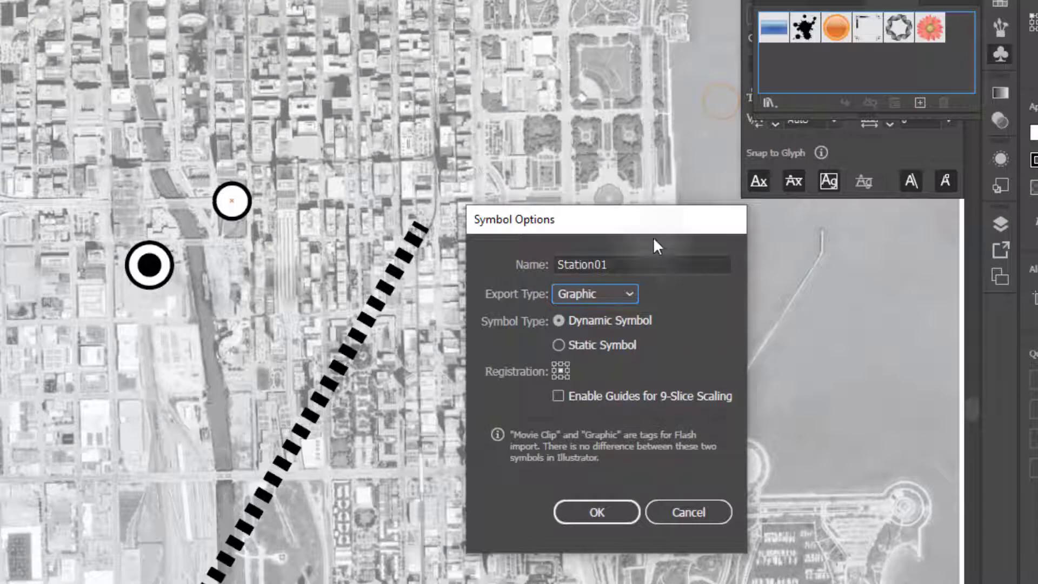
click(558, 345)
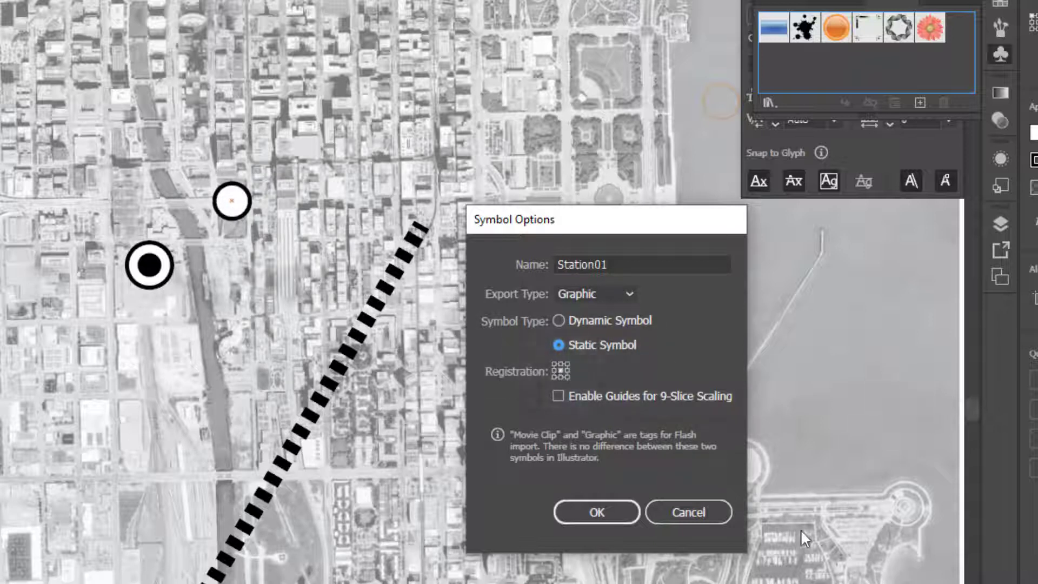
click(596, 512)
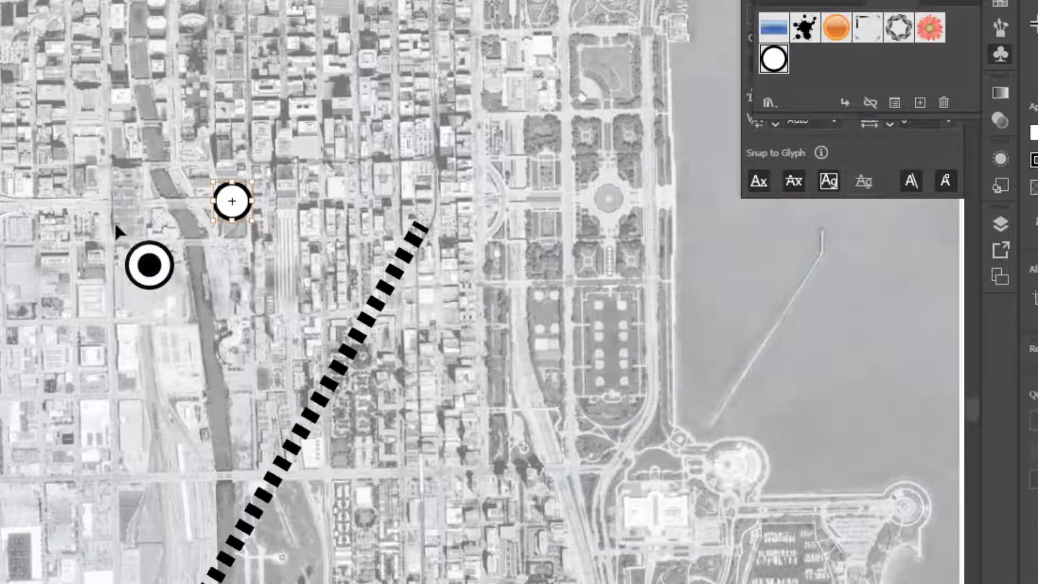
Make the circle with the black dot a static symbol named "station 02" with the Graphic export type
click(165, 278)
drag(165, 281, 830, 65)
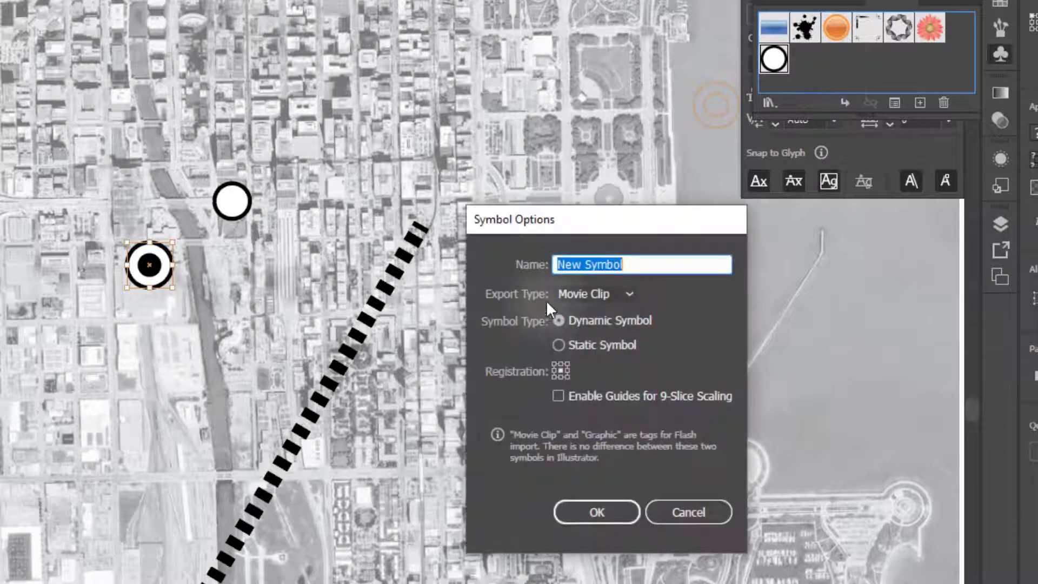
text(station 02)
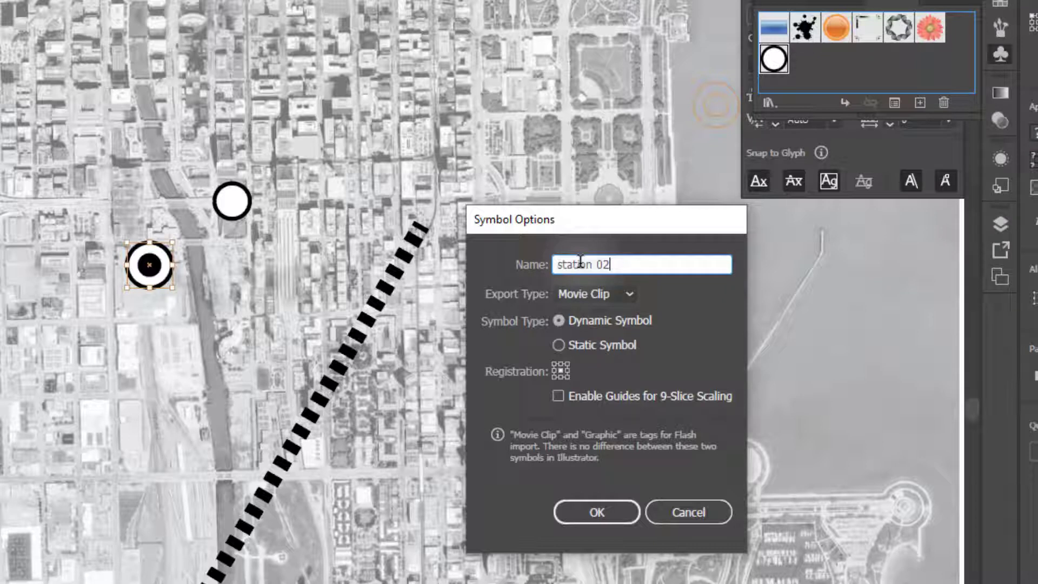
click(630, 294)
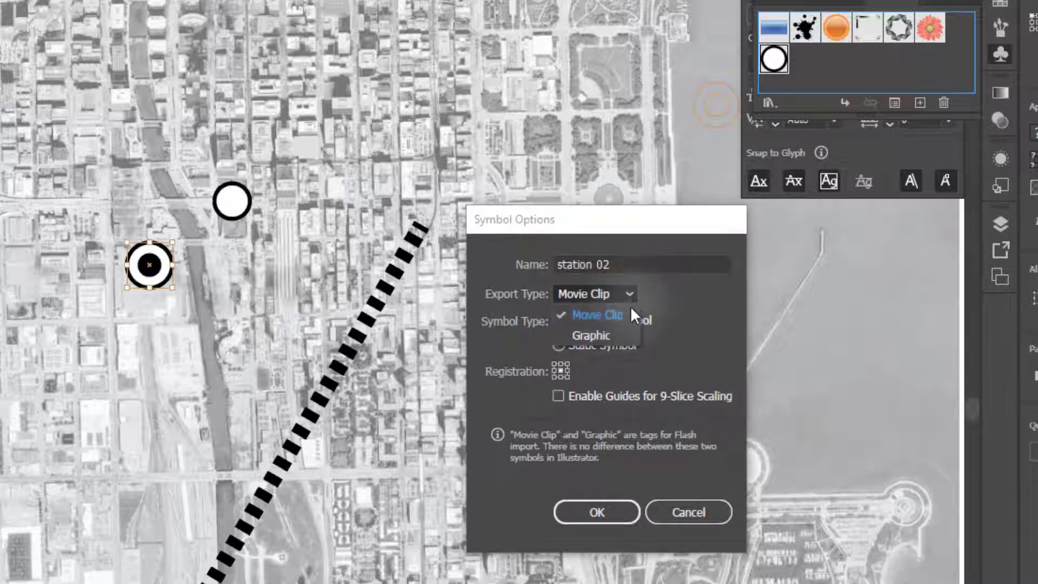
click(614, 334)
click(559, 346)
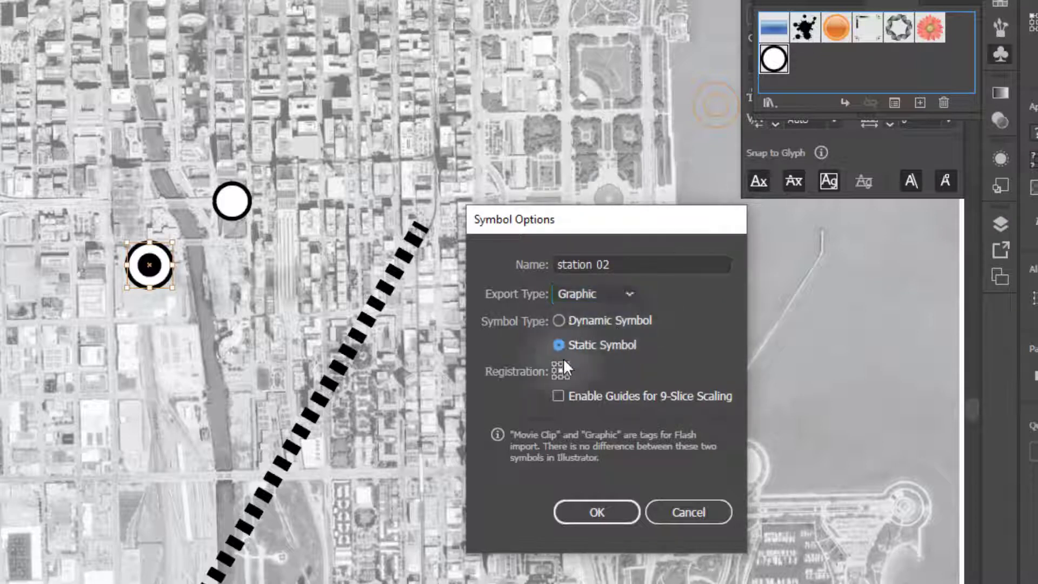
click(615, 509)
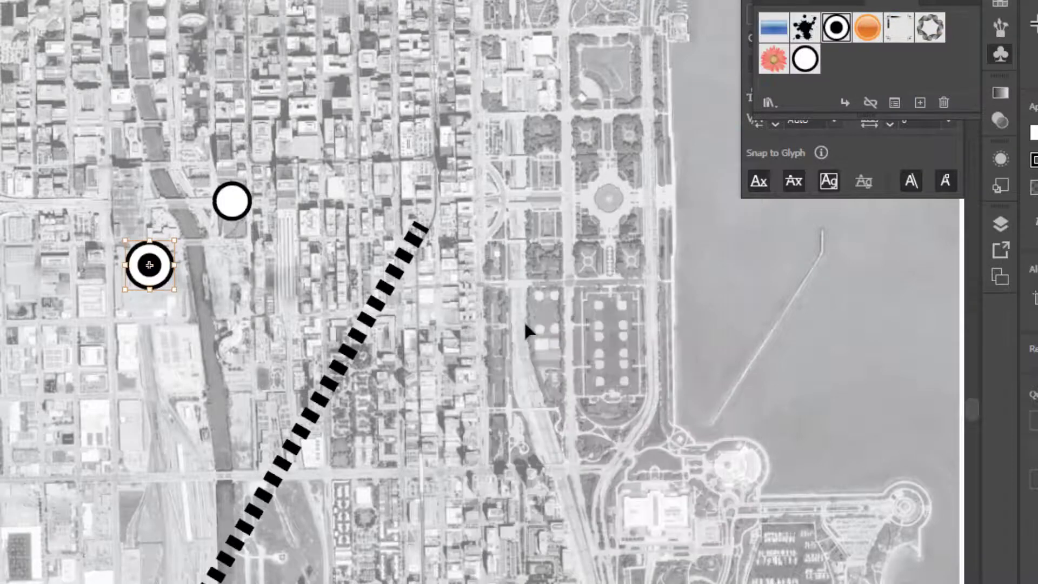
Copy both station symbols together diagonally toward the lakefront and repeat the copy three more times
shift+click(232, 201)
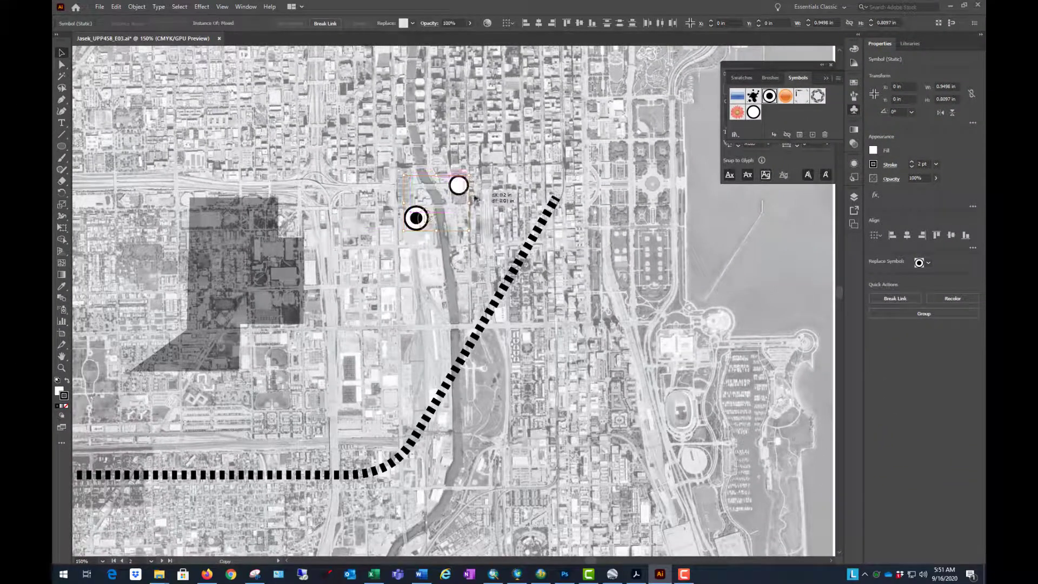
drag(405, 209, 463, 250)
drag(517, 230, 518, 230)
key(ctrl+d)
key(ctrl+d)
key(ctrl+d)
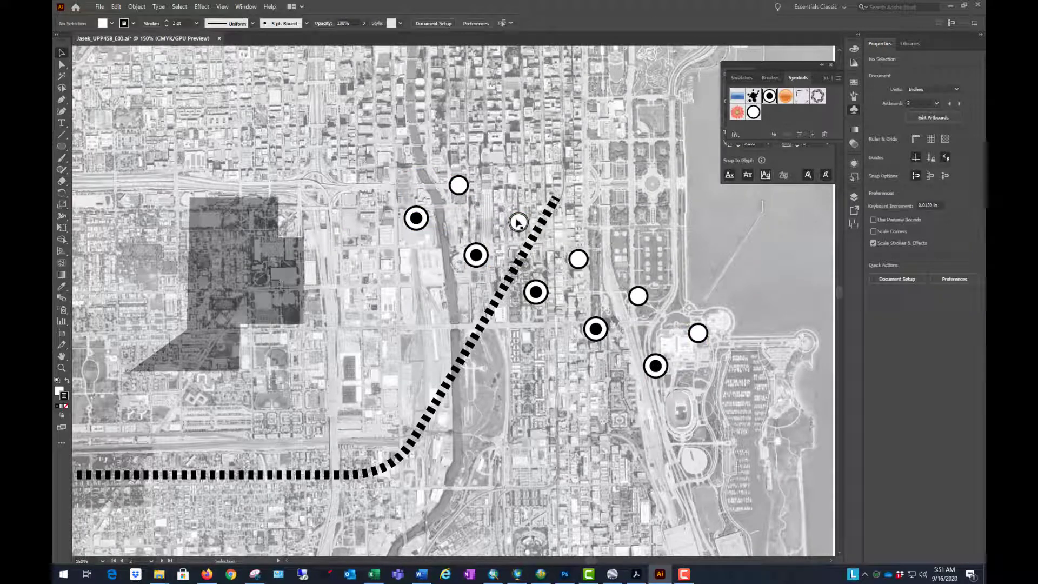
Move the first copied plain white station circle up above the end of the dashed rail line and deselect it
click(518, 222)
drag(518, 221, 560, 140)
scroll(389, 180, down, 2)
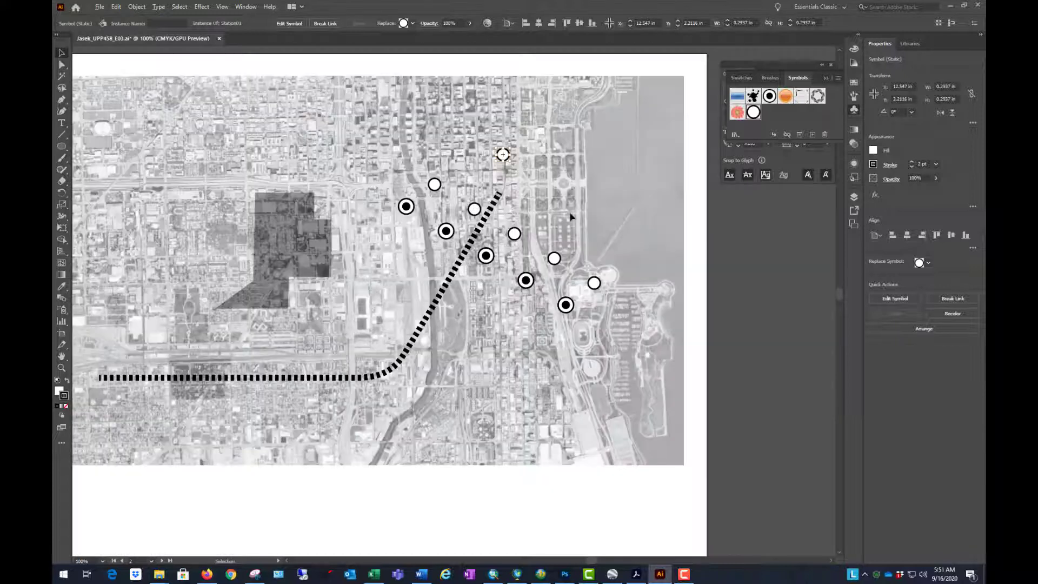
click(767, 249)
Move another plain white station circle up into the lakefront park area and deselect it
scroll(506, 157, up, 2)
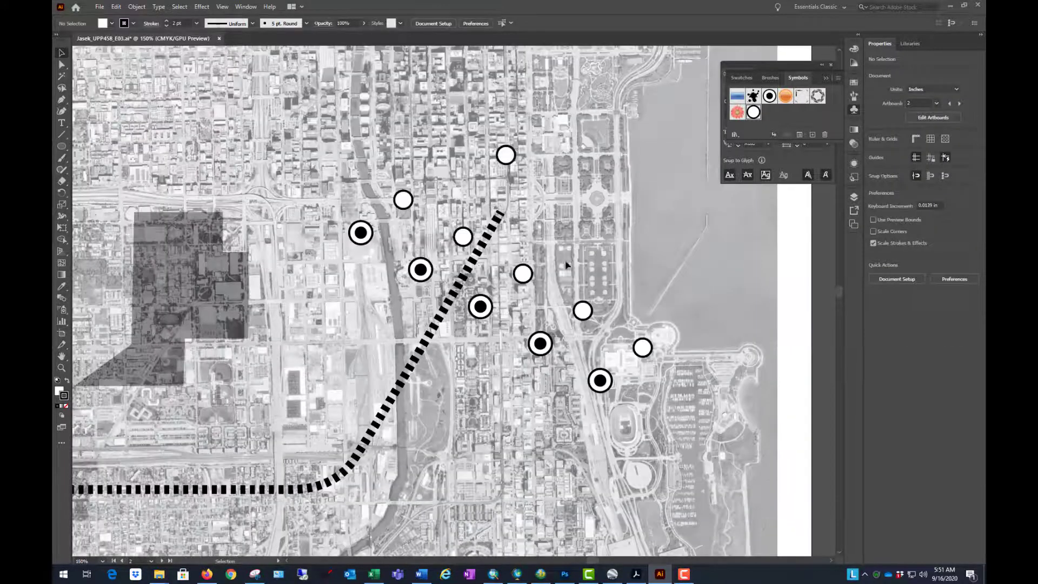
drag(587, 318, 600, 280)
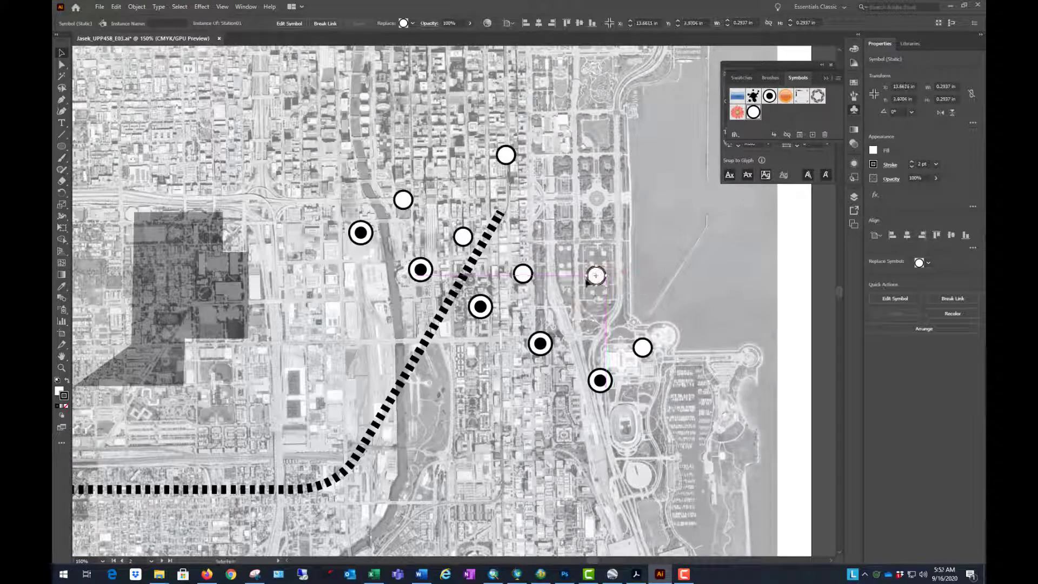
scroll(561, 282, down, 1)
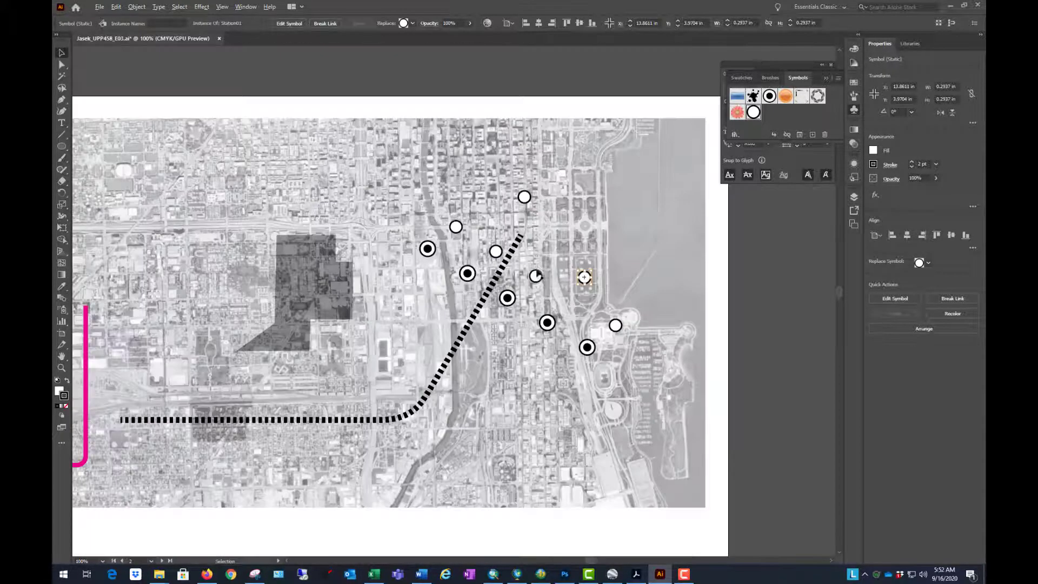
scroll(495, 251, up, 1)
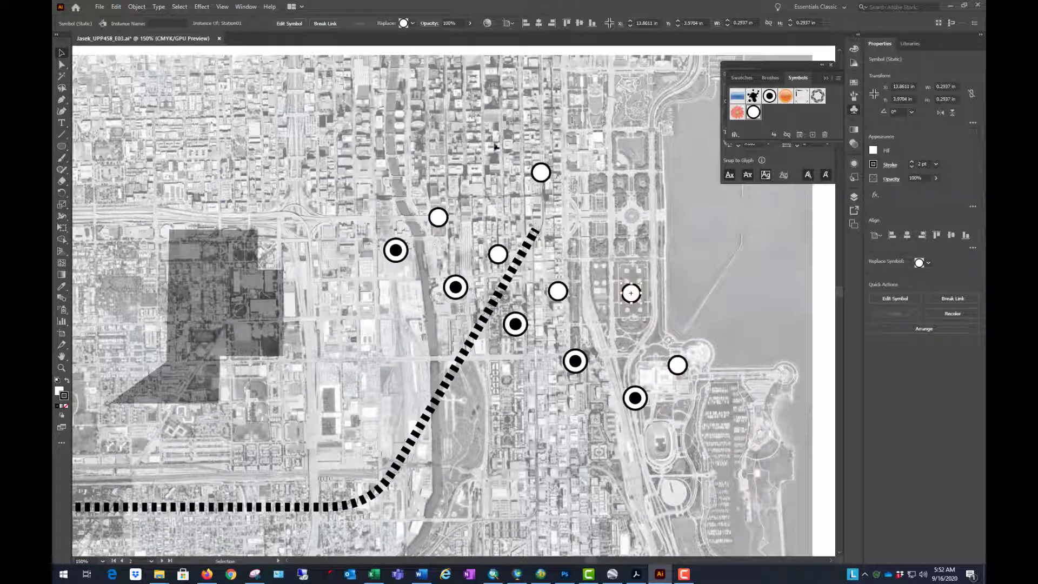
click(714, 281)
Edit the Station01 symbol definition, enlarge its circle from the center to about 0.82 in wide, and exit symbol editing
scroll(565, 312, down, 1)
scroll(565, 312, up, 1)
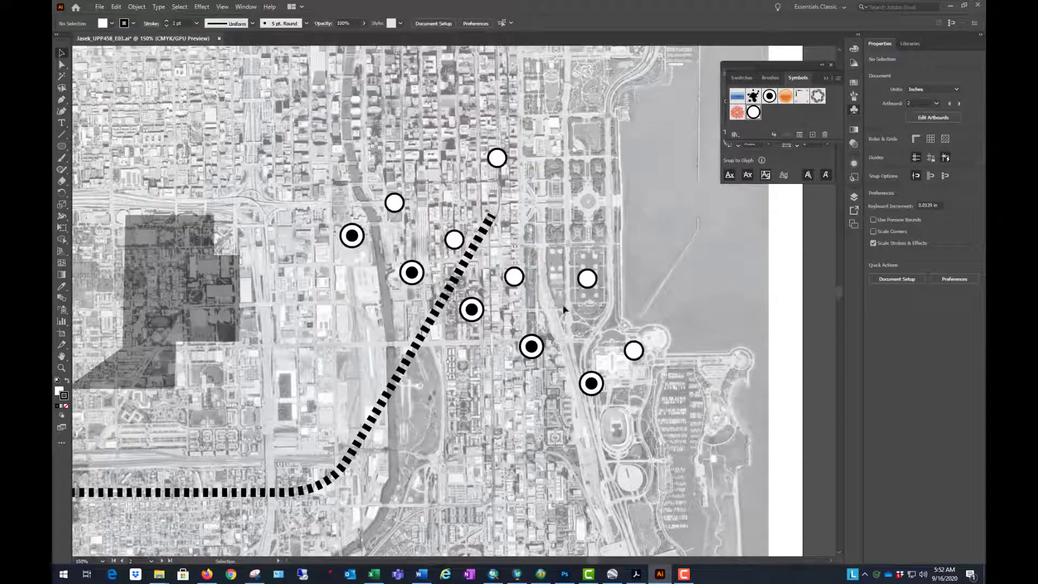
scroll(651, 246, down, 1)
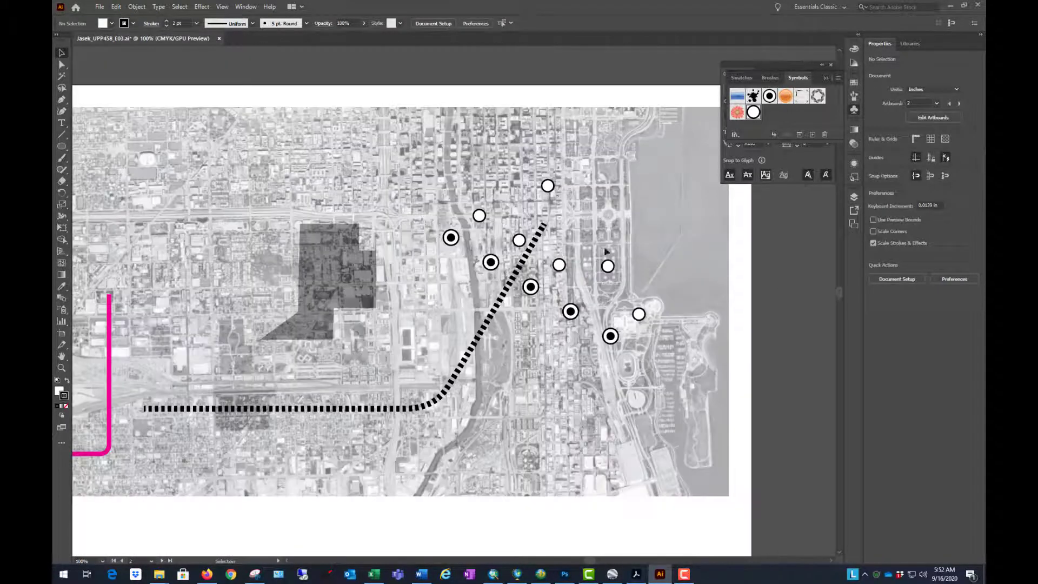
scroll(609, 266, up, 1)
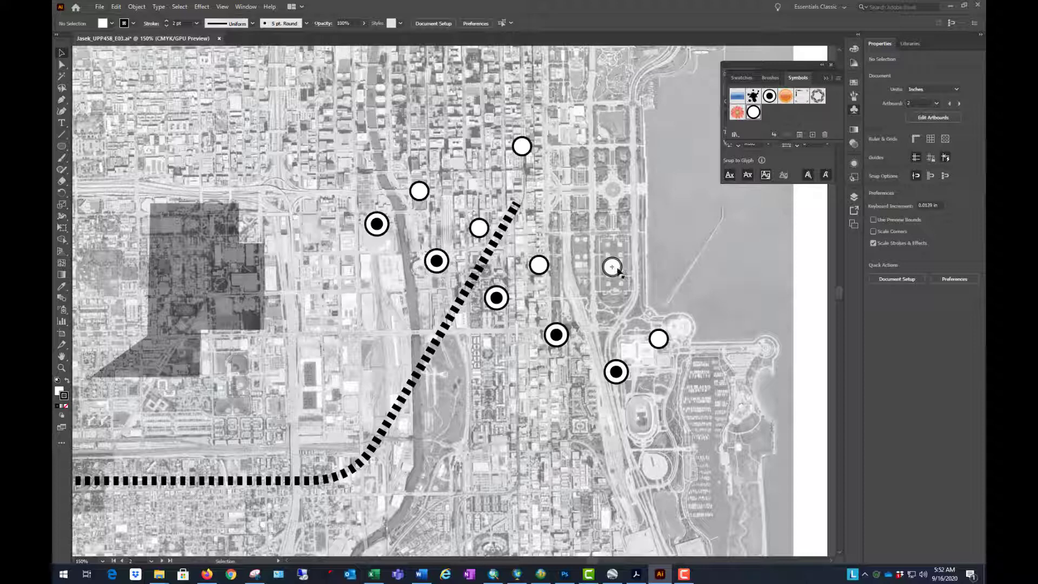
double_click(616, 269)
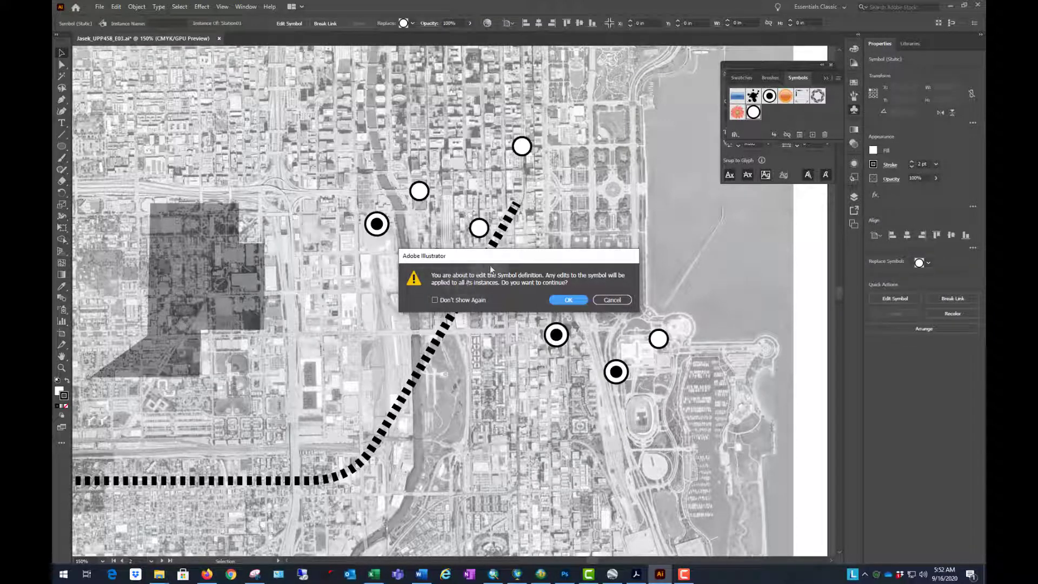
click(568, 299)
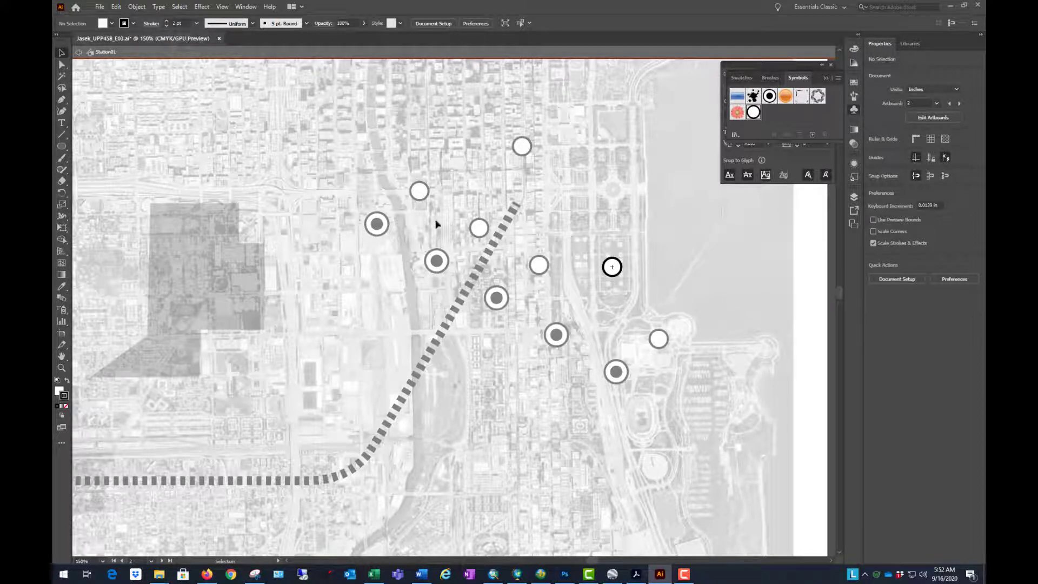
click(621, 273)
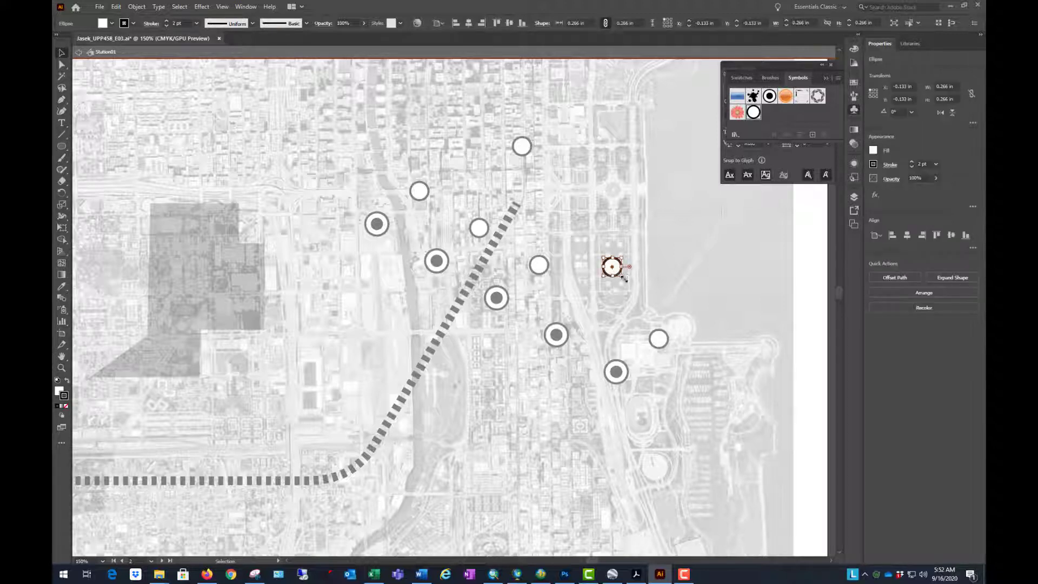
mouse_move(621, 276)
mouse_down()
mouse_move(638, 296)
mouse_move(629, 288)
mouse_move(662, 301)
mouse_move(628, 279)
mouse_move(651, 295)
mouse_up()
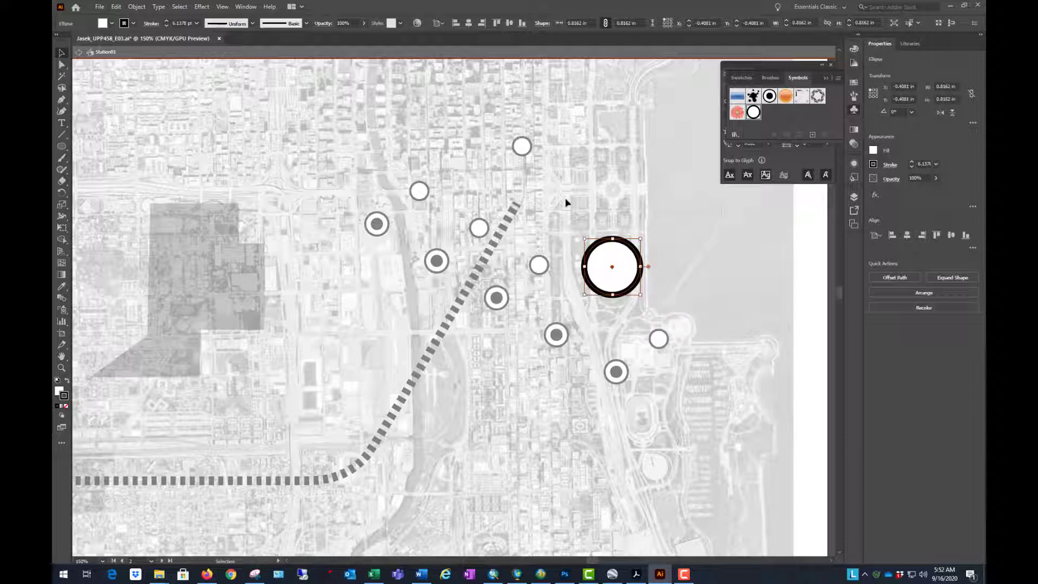
double_click(756, 257)
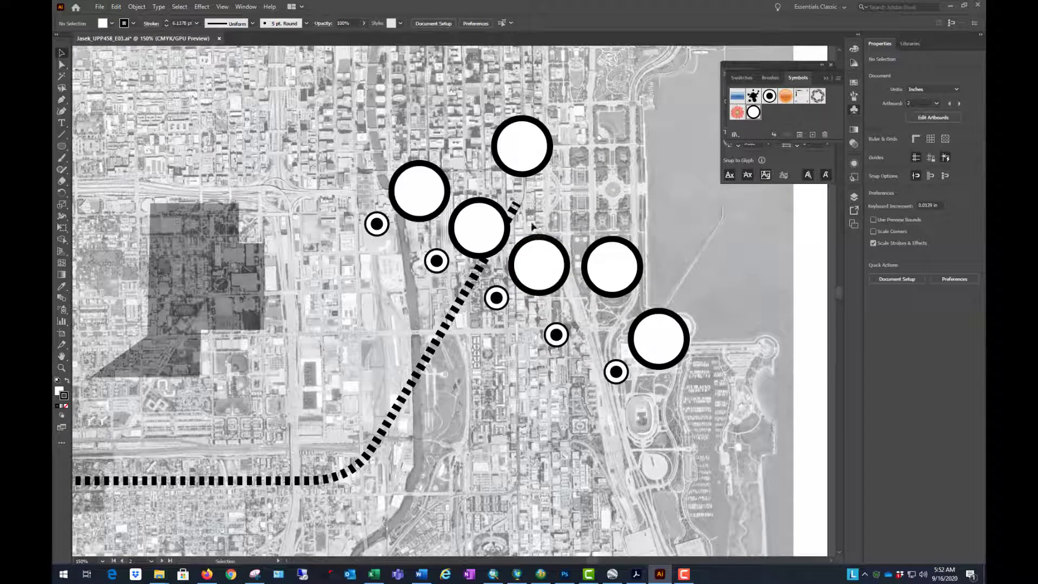
scroll(371, 248, down, 1)
scroll(592, 250, down, 1)
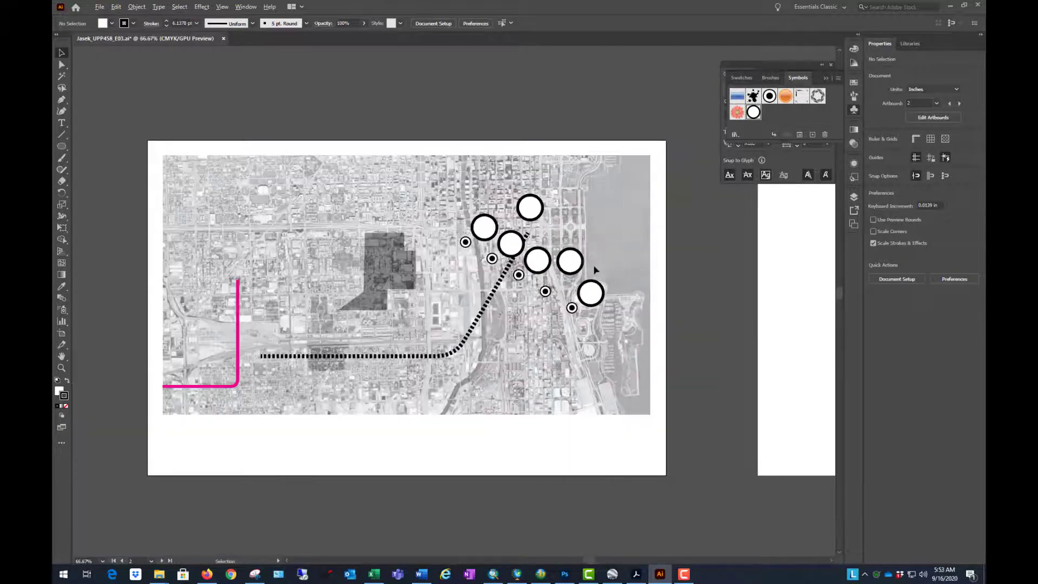
scroll(468, 275, up, 1)
scroll(611, 285, down, 1)
scroll(359, 304, up, 1)
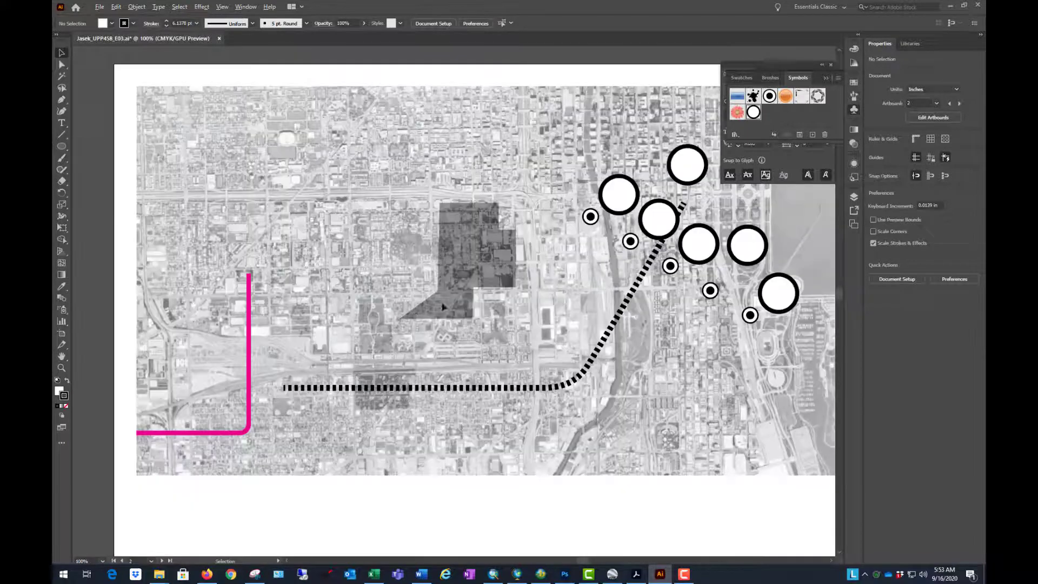
scroll(580, 297, down, 1)
scroll(570, 298, up, 1)
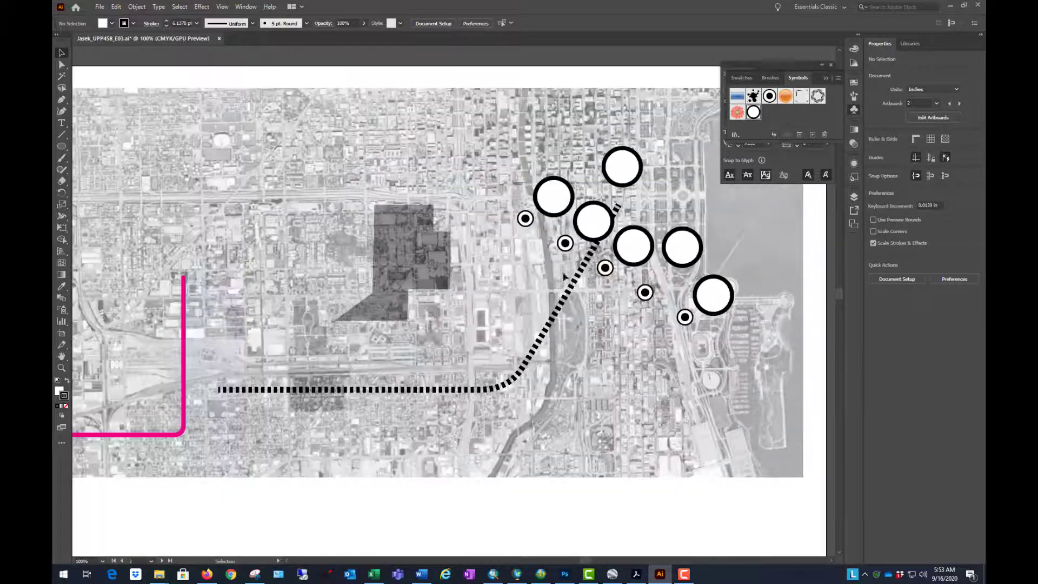
scroll(567, 275, down, 1)
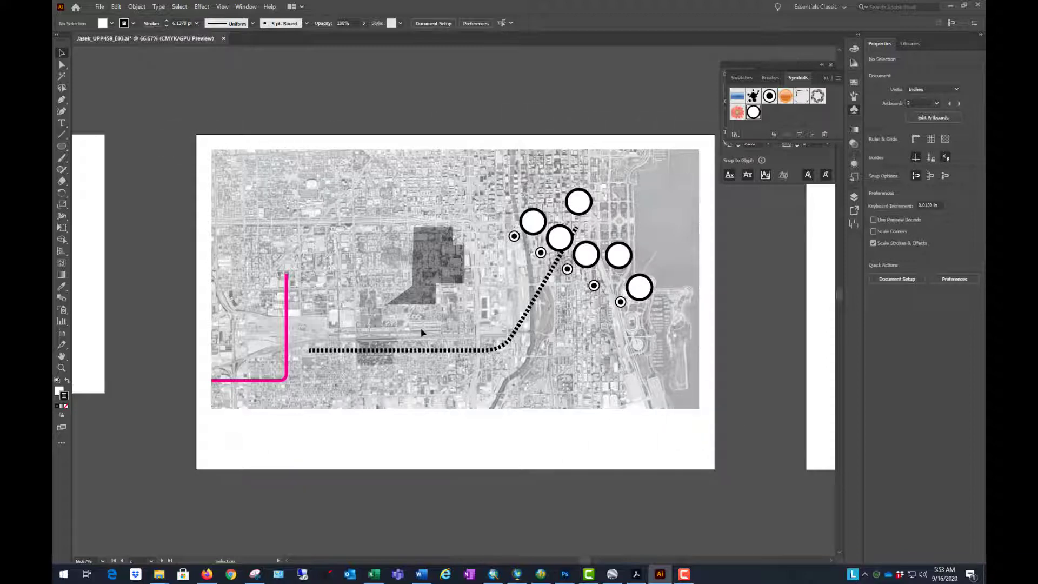
key(ctrl+minus)
key(ctrl+minus)
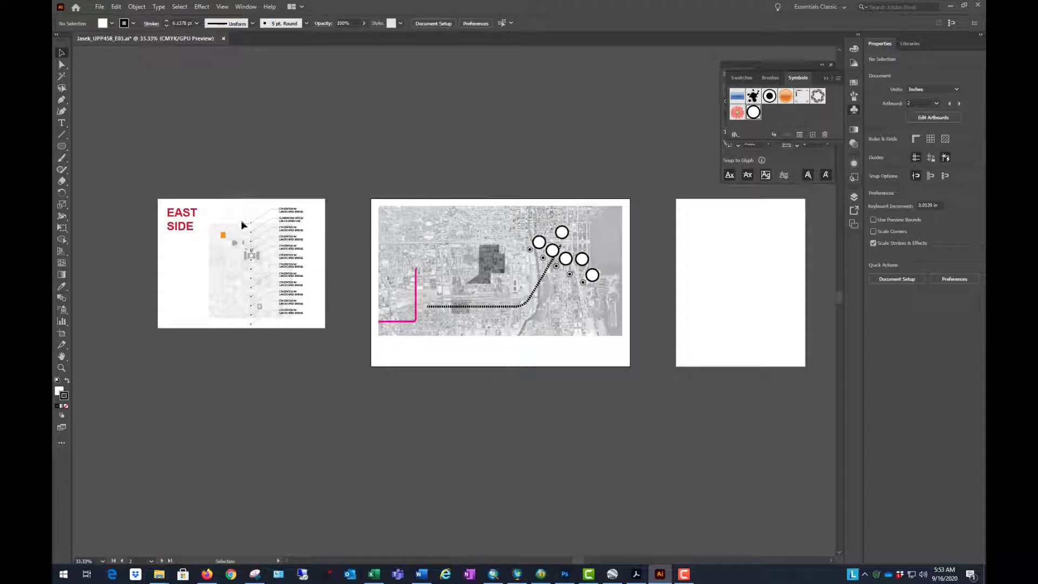
scroll(434, 322, up, 1)
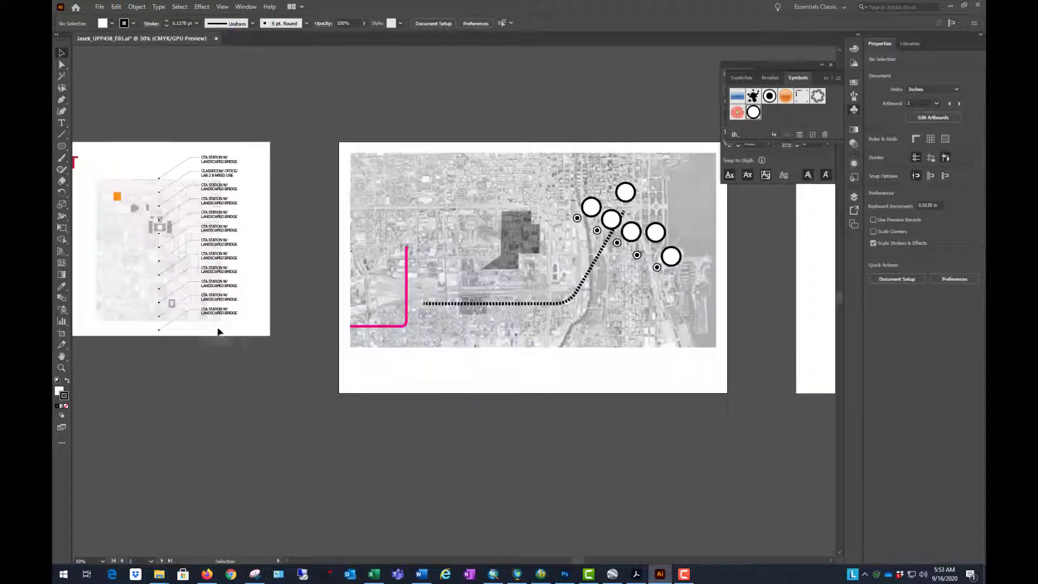
scroll(721, 208, up, 1)
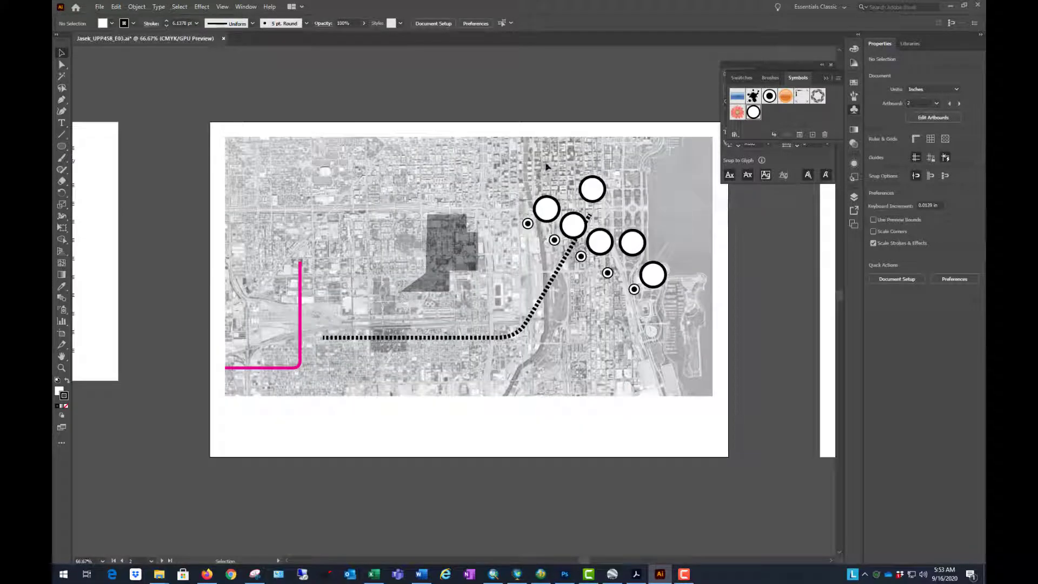
scroll(375, 208, down, 1)
scroll(475, 195, up, 1)
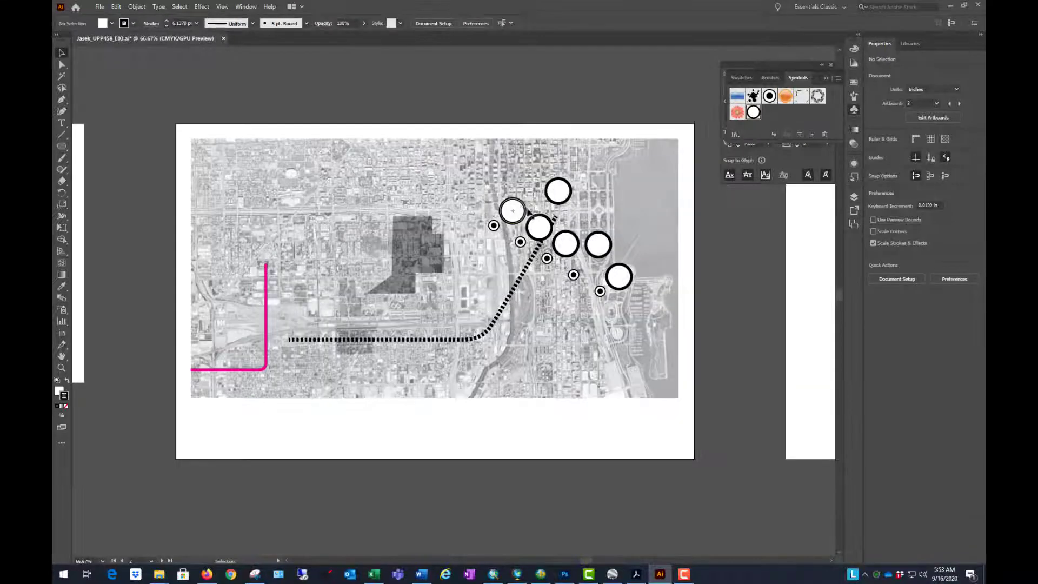
scroll(527, 213, down, 1)
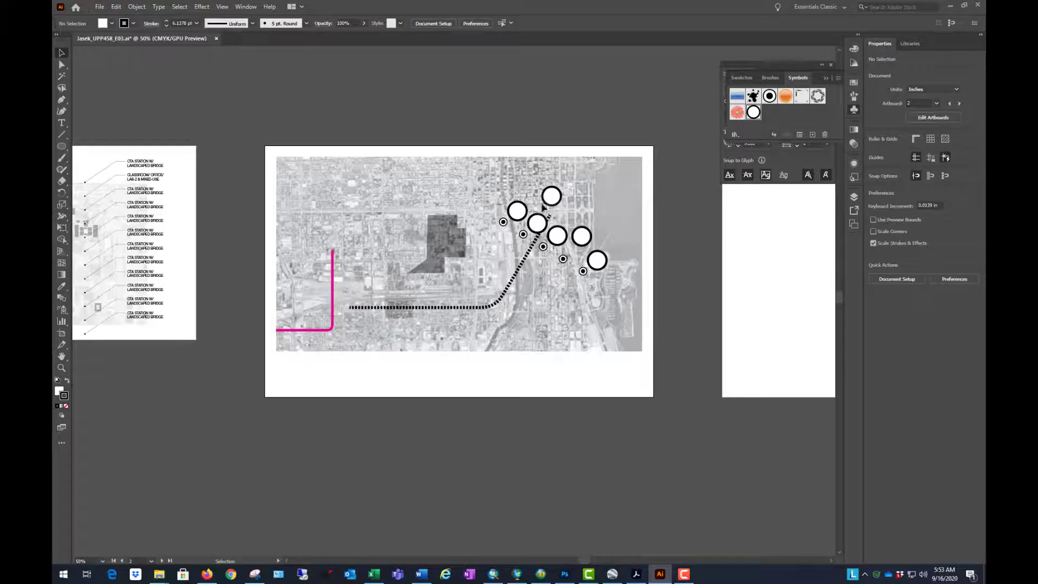
Scale the uppermost plain white station circle down from its center to about 0.41 in wide and deselect it
scroll(567, 214, up, 1)
scroll(567, 216, up, 2)
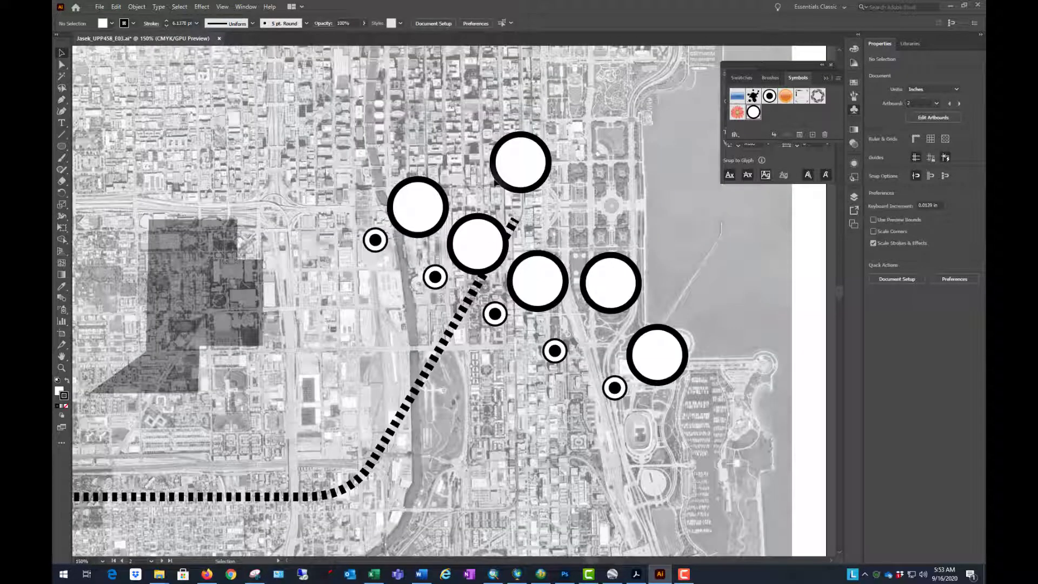
click(516, 159)
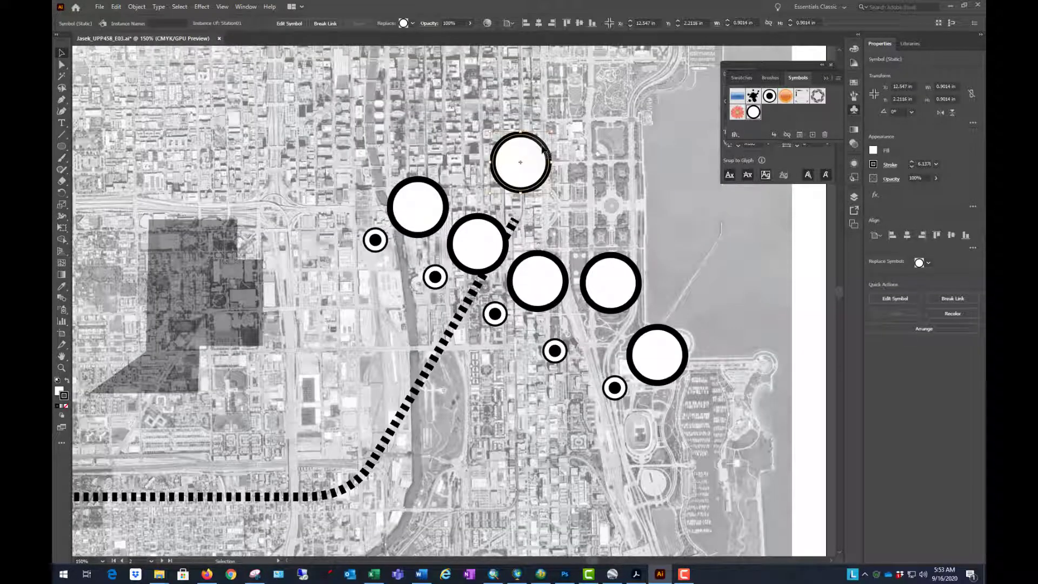
drag(552, 132, 533, 150)
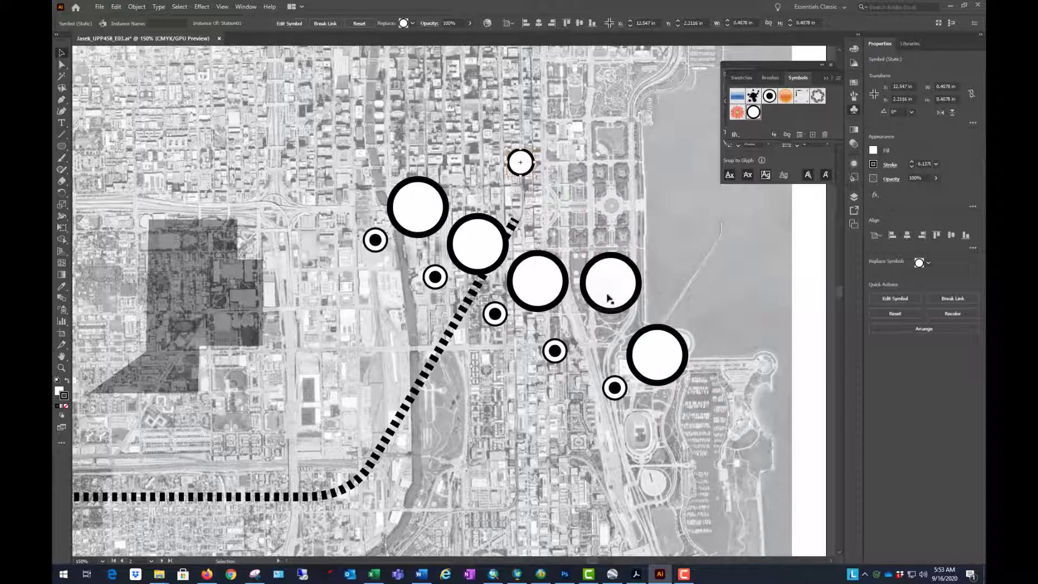
click(592, 219)
scroll(589, 216, down, 2)
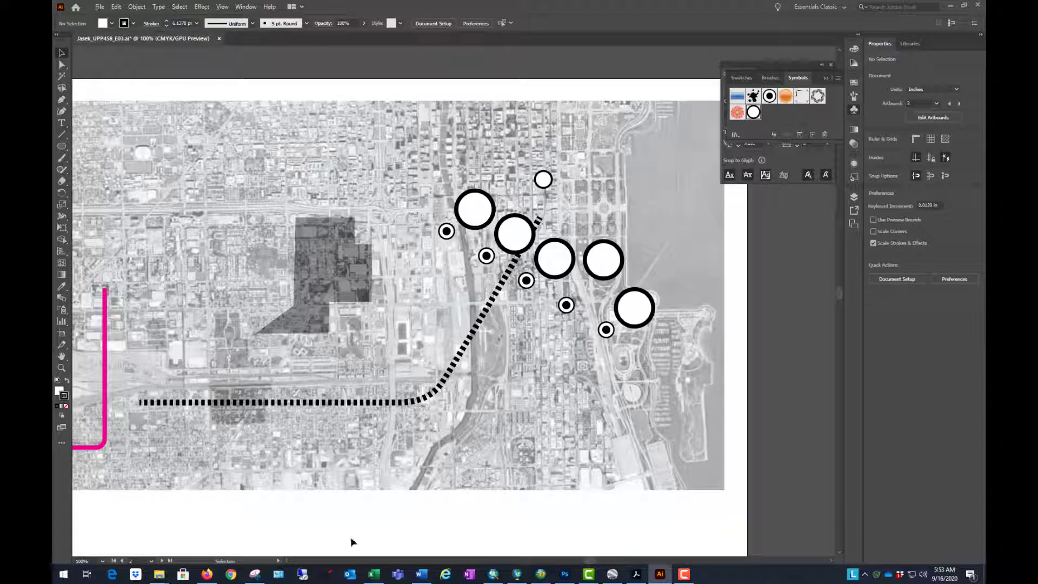
Check the Loop lines in the Acrobat reference PDF, and in Illustrator draw a U-shaped pink path about 1.29 by 1.53 in from the aerial's upper edge downtown
click(636, 574)
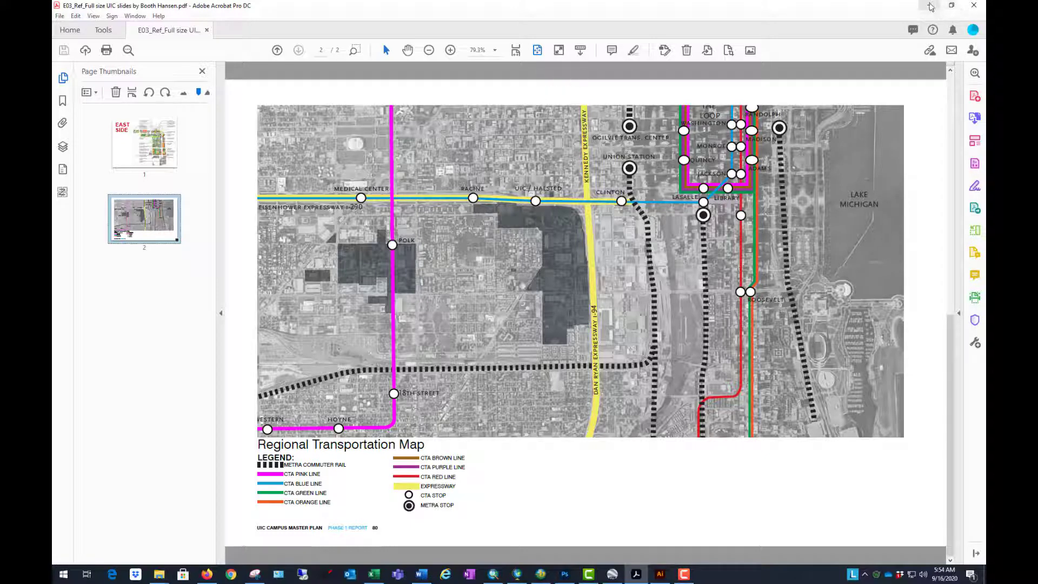
click(929, 5)
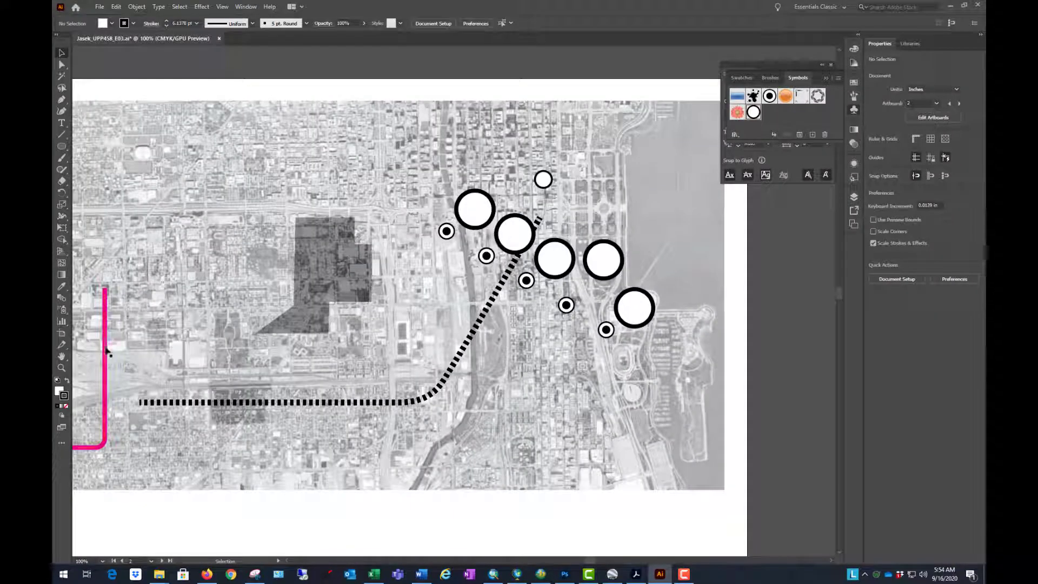
drag(106, 351, 534, 346)
key(ctrl+z)
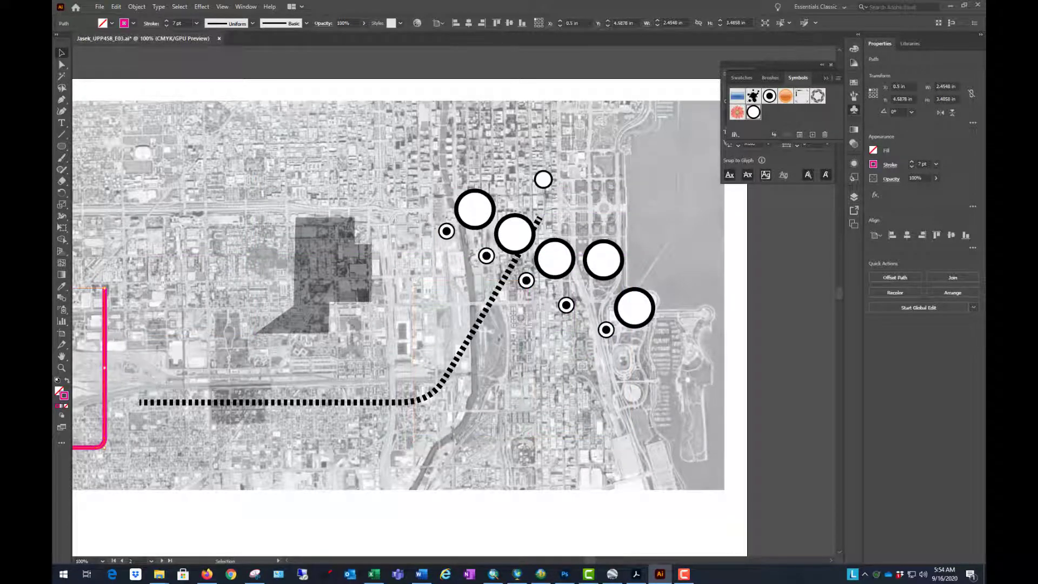
click(463, 102)
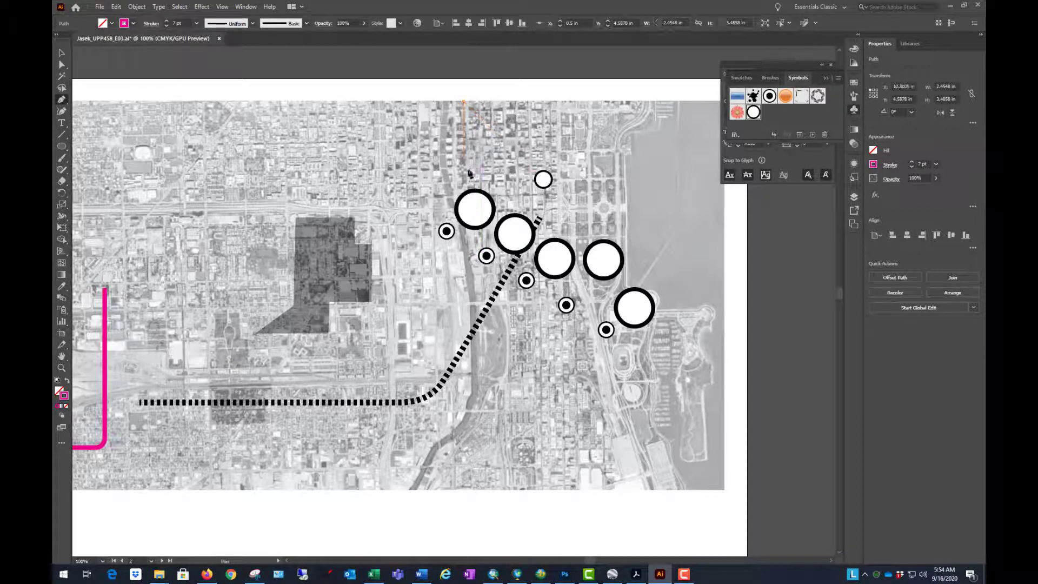
shift+click(463, 171)
shift+click(522, 171)
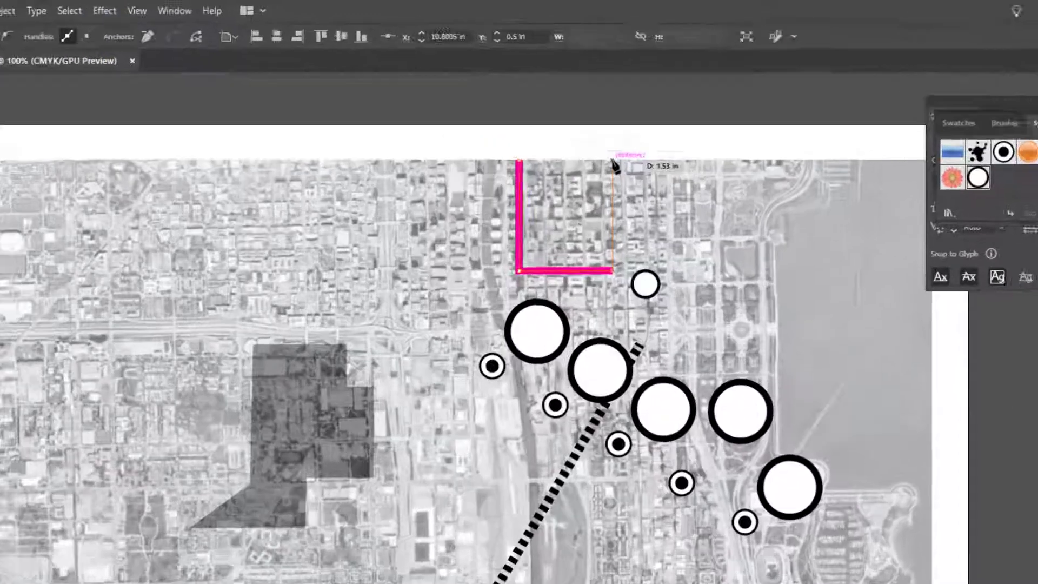
shift+click(522, 101)
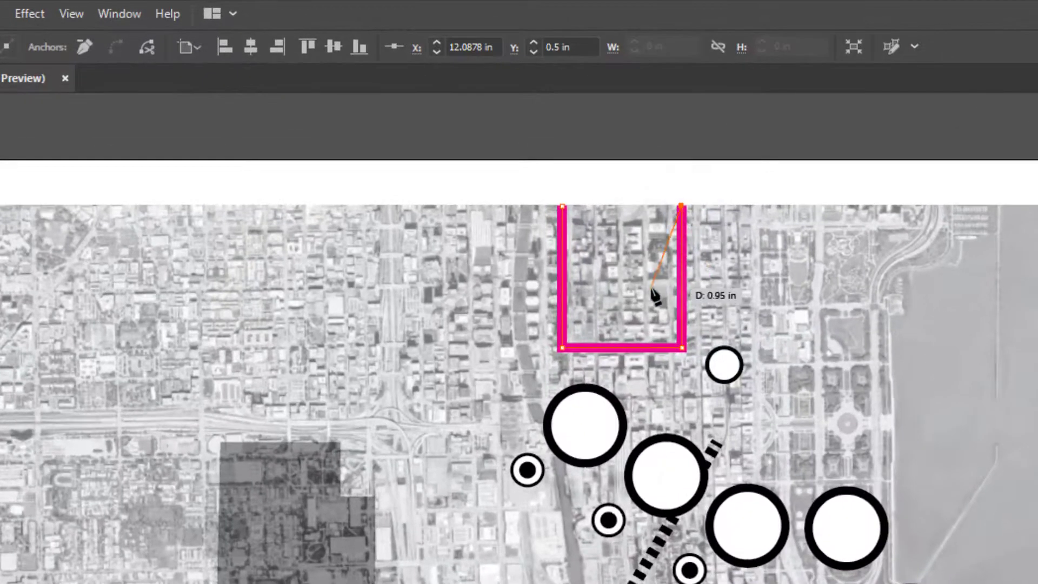
key(v)
click(875, 147)
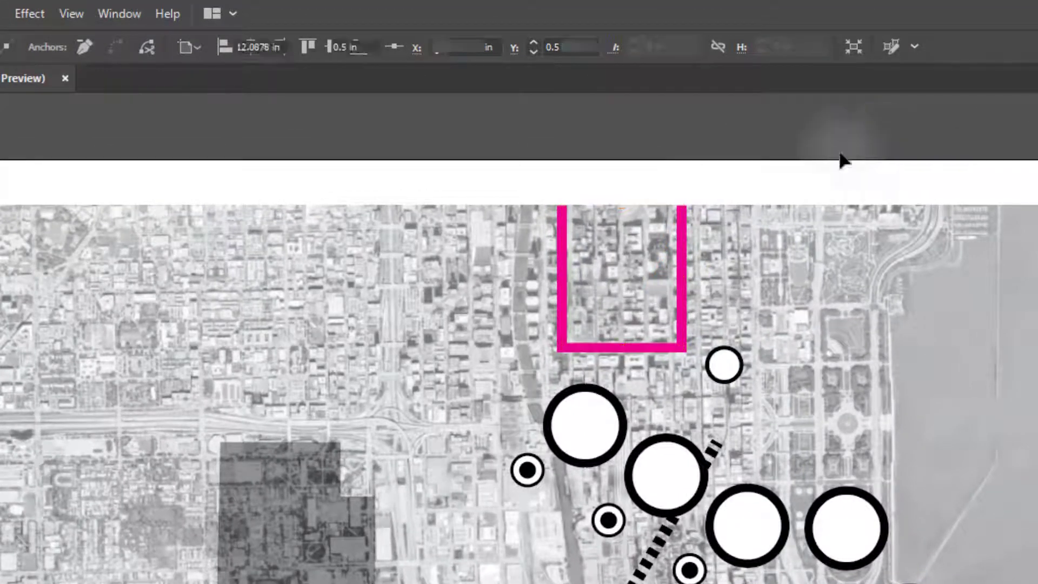
Switch to the reference PDF in Acrobat and examine the parallel rail lines around the Loop up close
scroll(588, 214, up, 2)
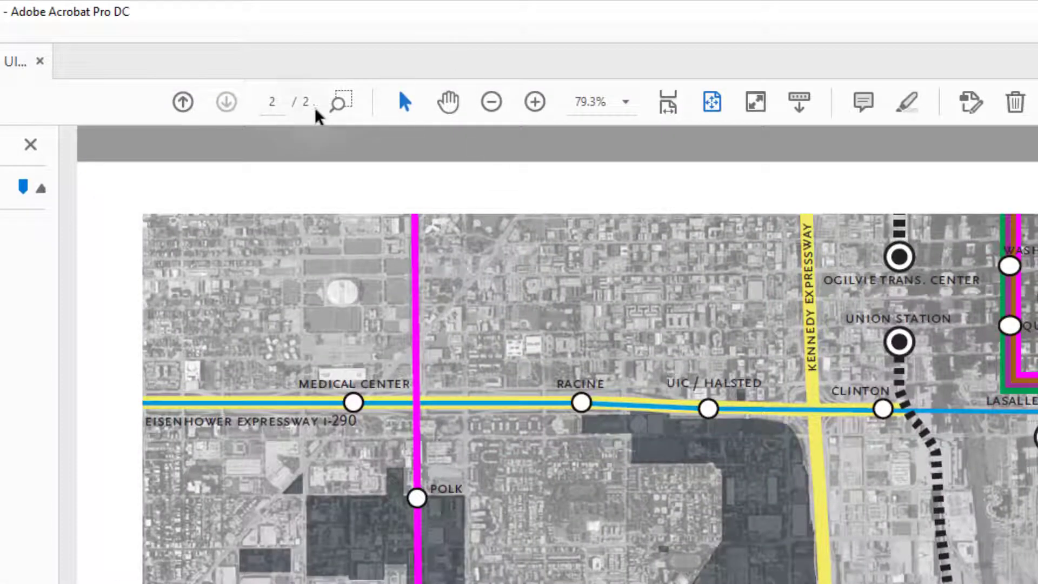
click(340, 101)
drag(936, 182, 1037, 432)
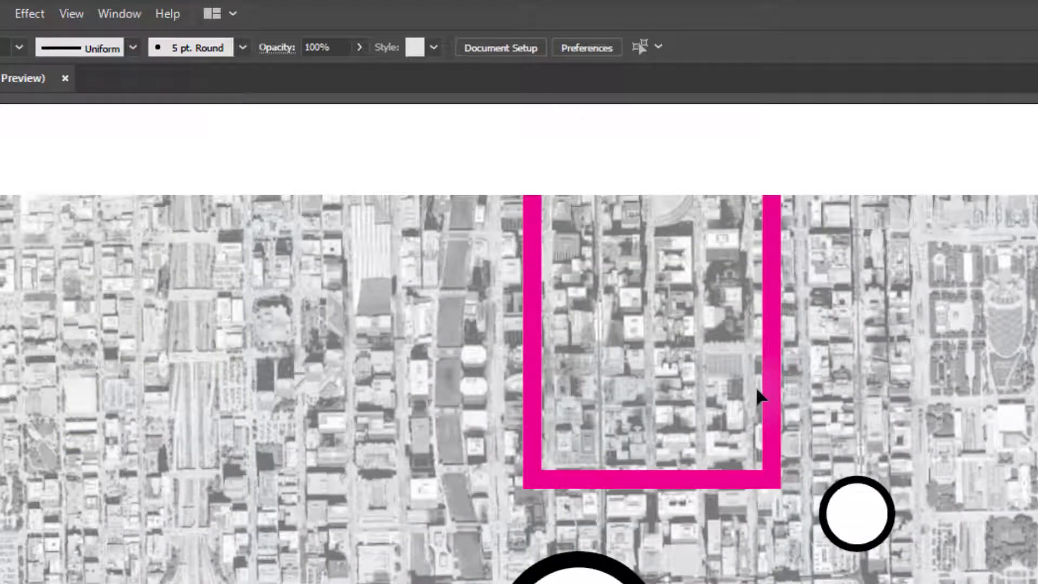
Set the stroke weight of the U-shaped pink downtown path to 10 pt
click(771, 388)
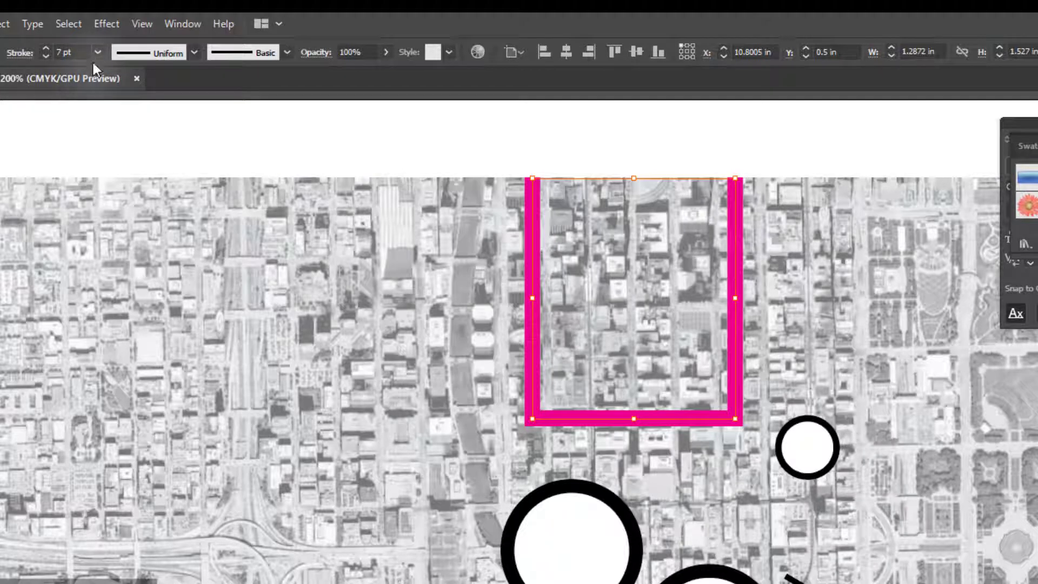
click(77, 50)
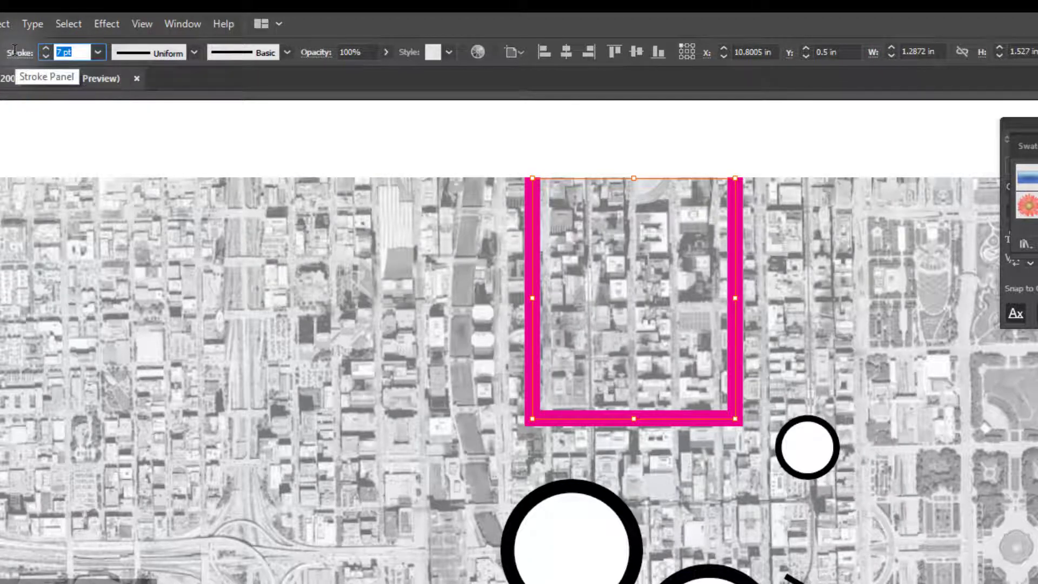
text(10)
key(Return)
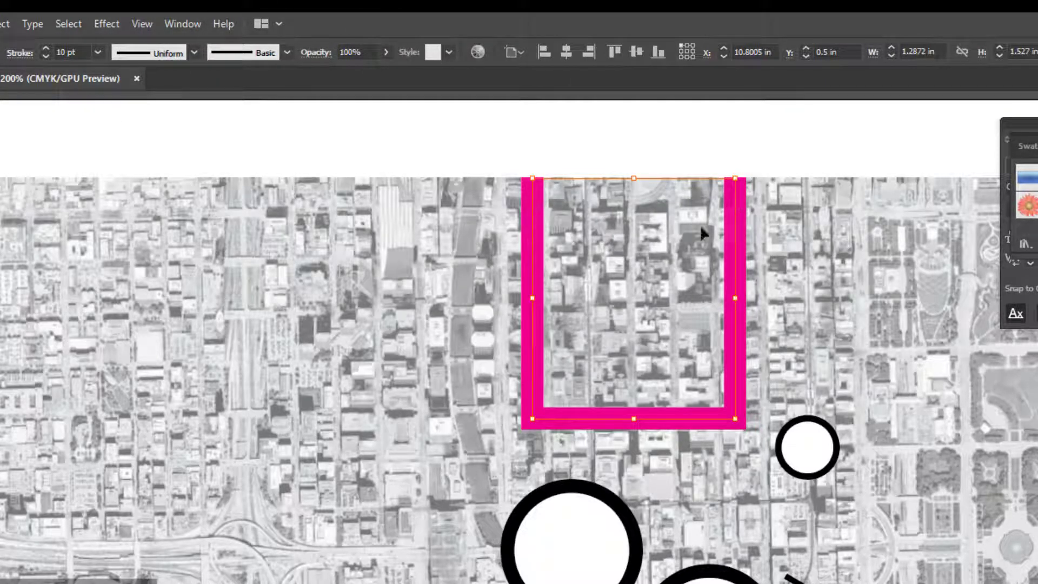
Start Offset Path on the U-shaped pink path and compare the result with the preview off and on
click(2, 24)
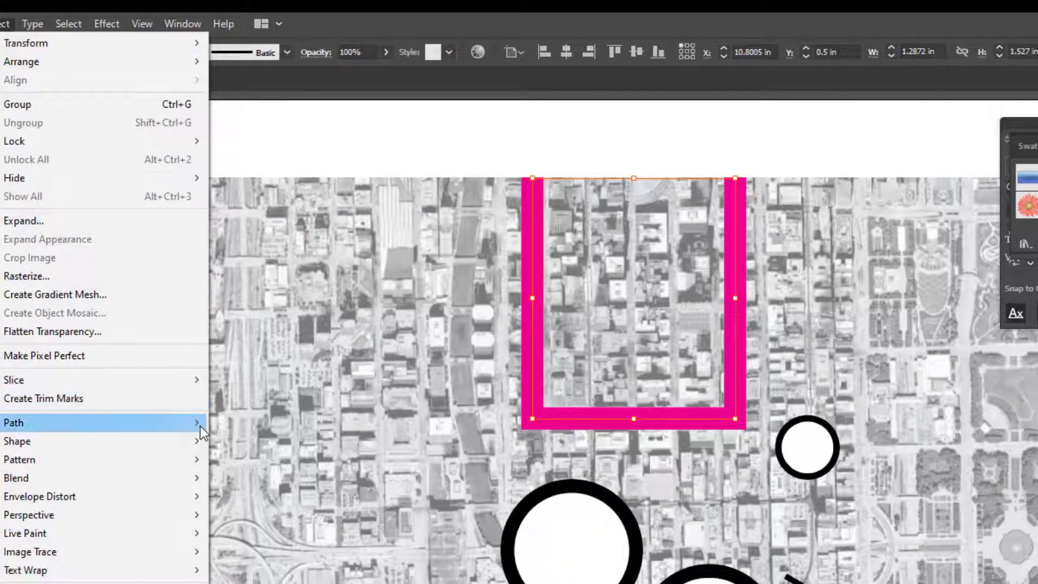
mouse_move(200, 425)
click(335, 484)
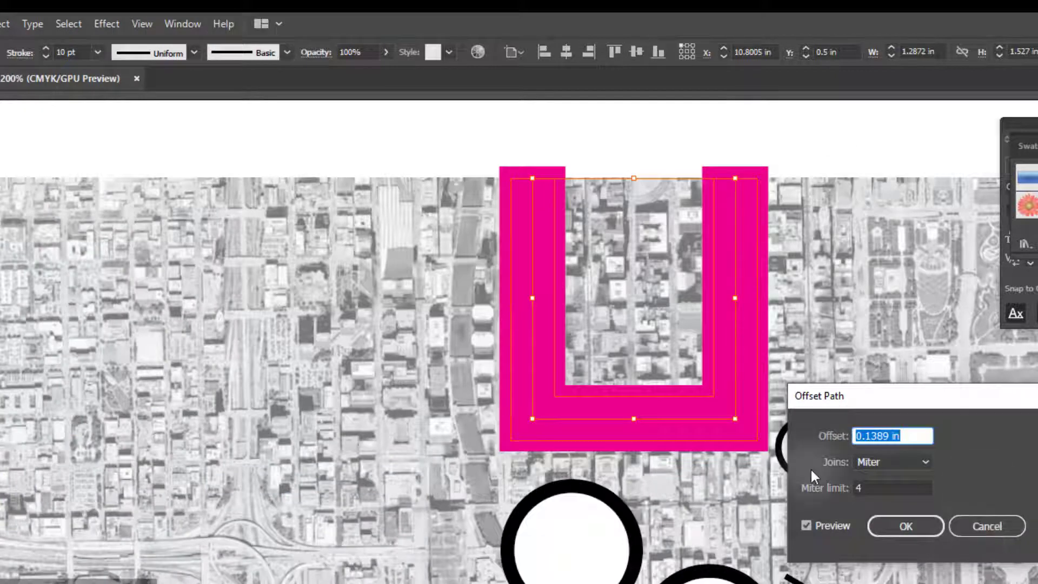
click(807, 525)
click(806, 524)
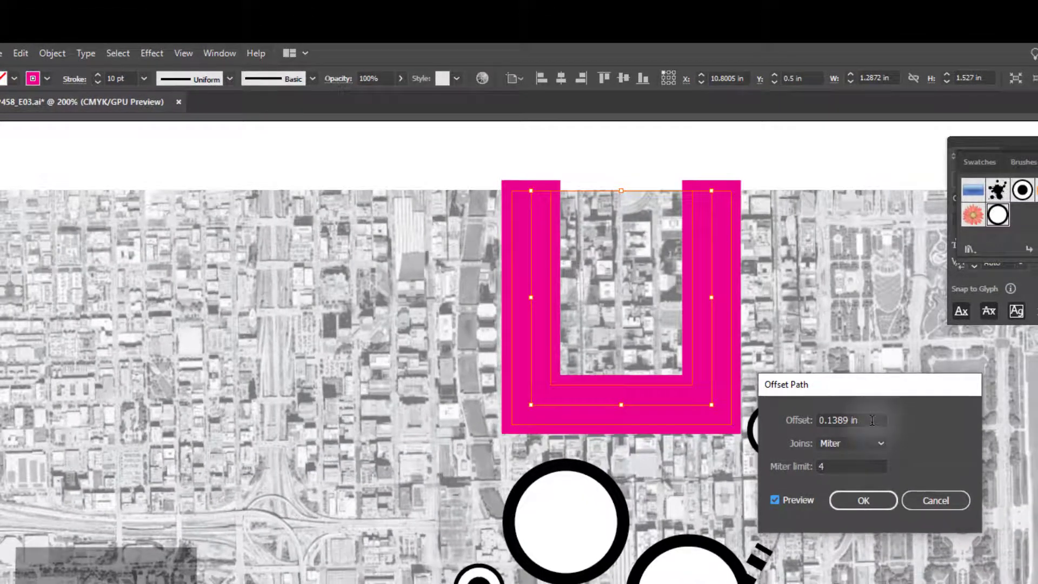
Try an offset of 20 pt for the U-shaped pink path
click(870, 421)
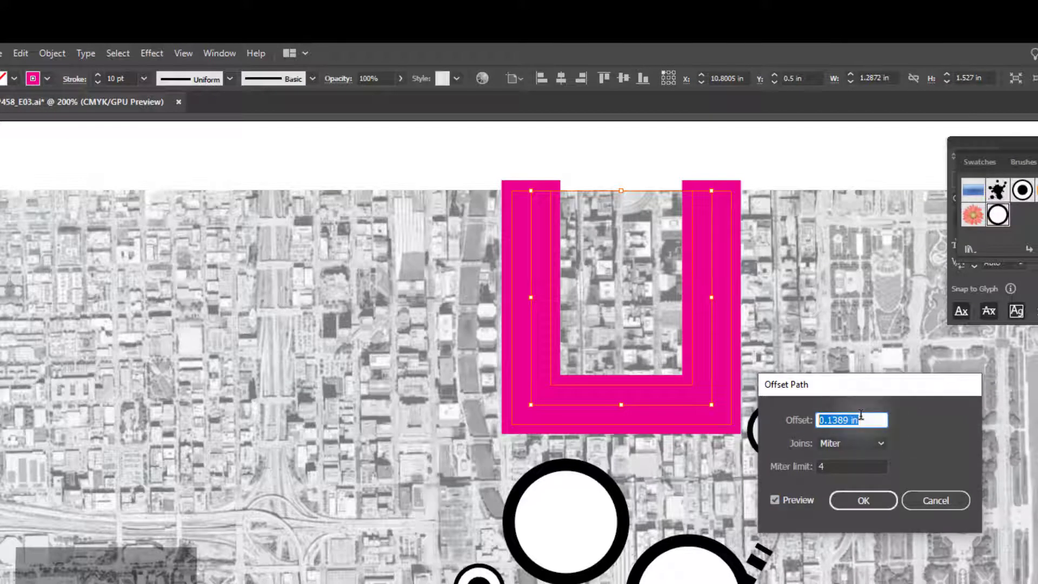
text(20pt)
click(855, 467)
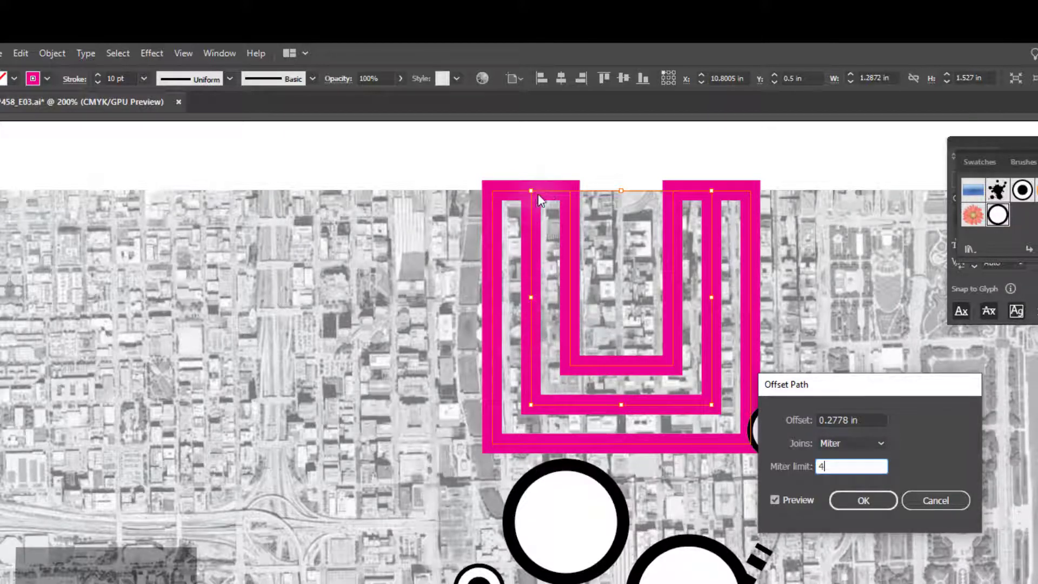
Set the Offset Path distance to 5 pt with miter joins and limit 4, and apply it to the U-shaped pink path
click(860, 421)
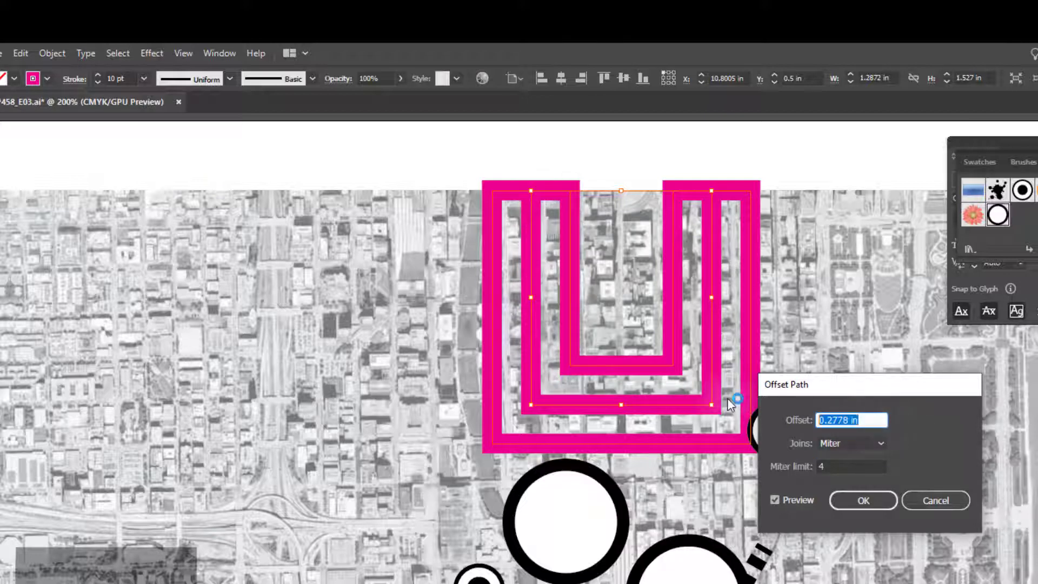
text(5pt)
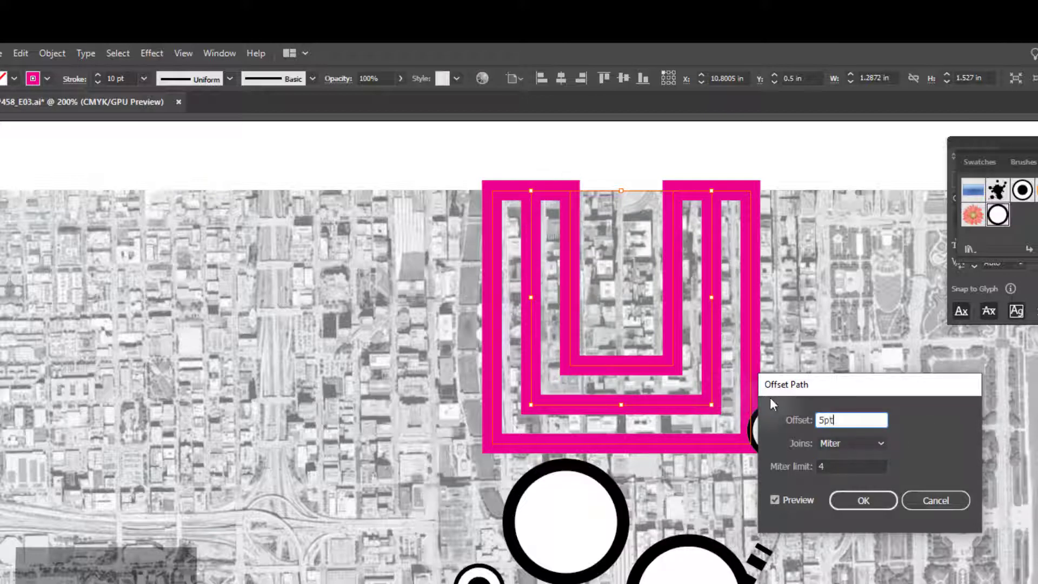
key(Tab)
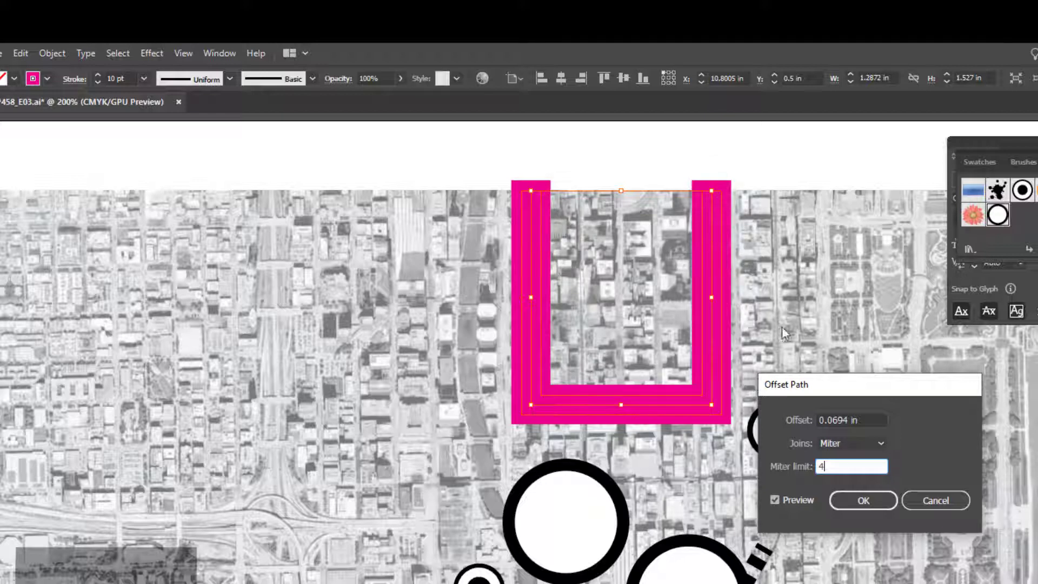
click(851, 420)
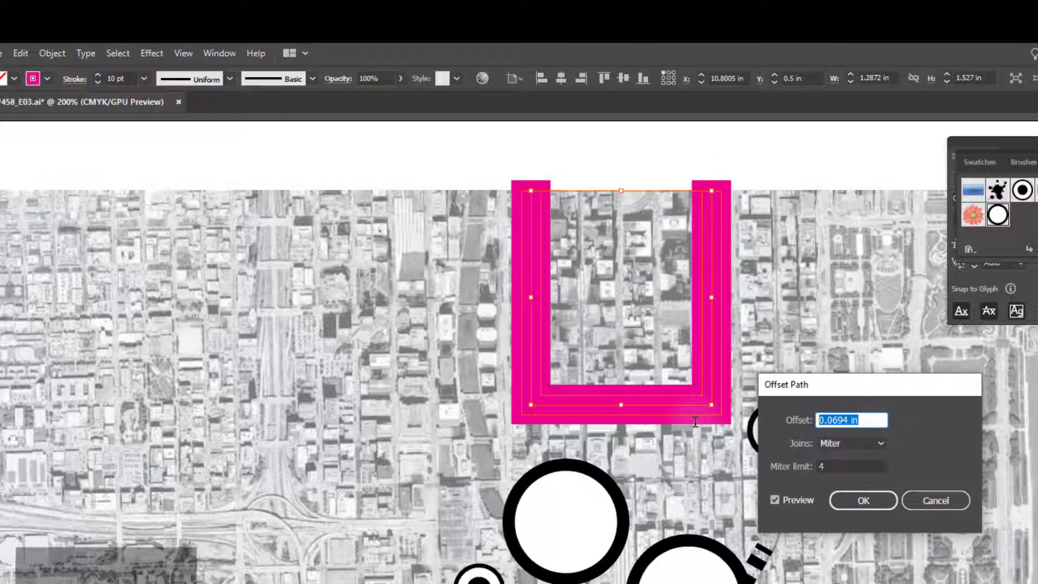
text(5pt)
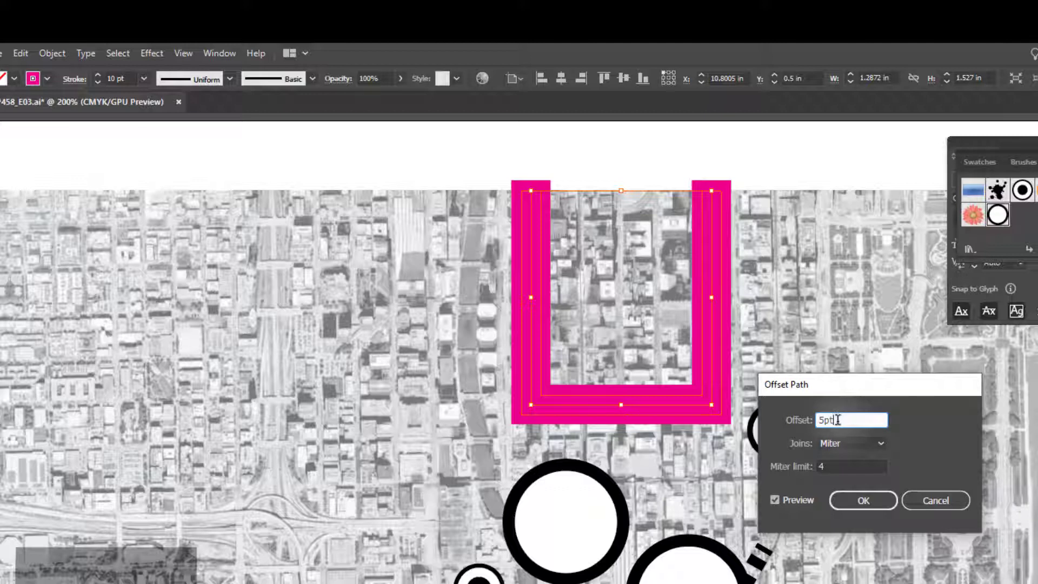
drag(823, 420, 854, 420)
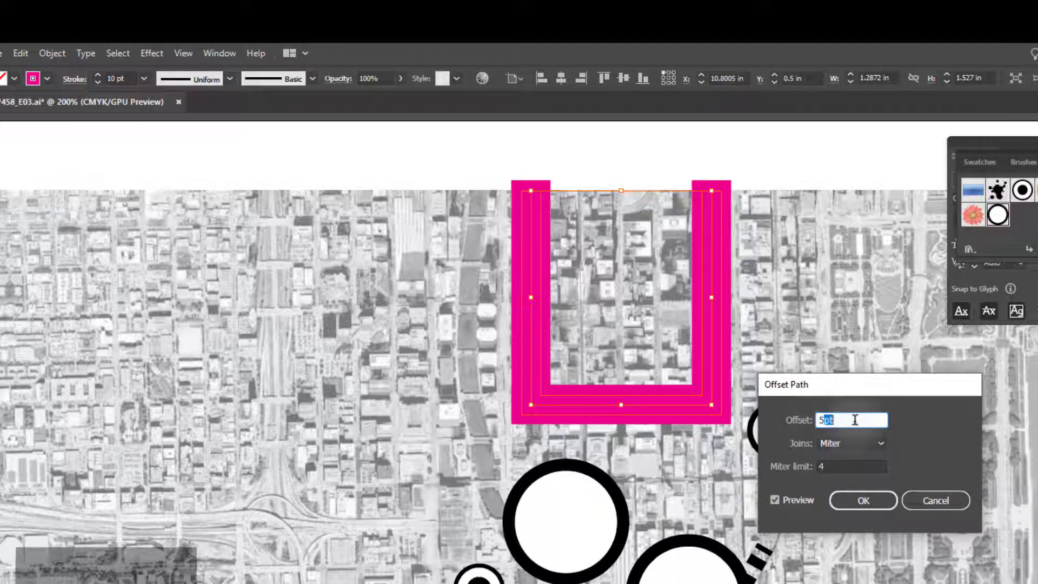
click(852, 466)
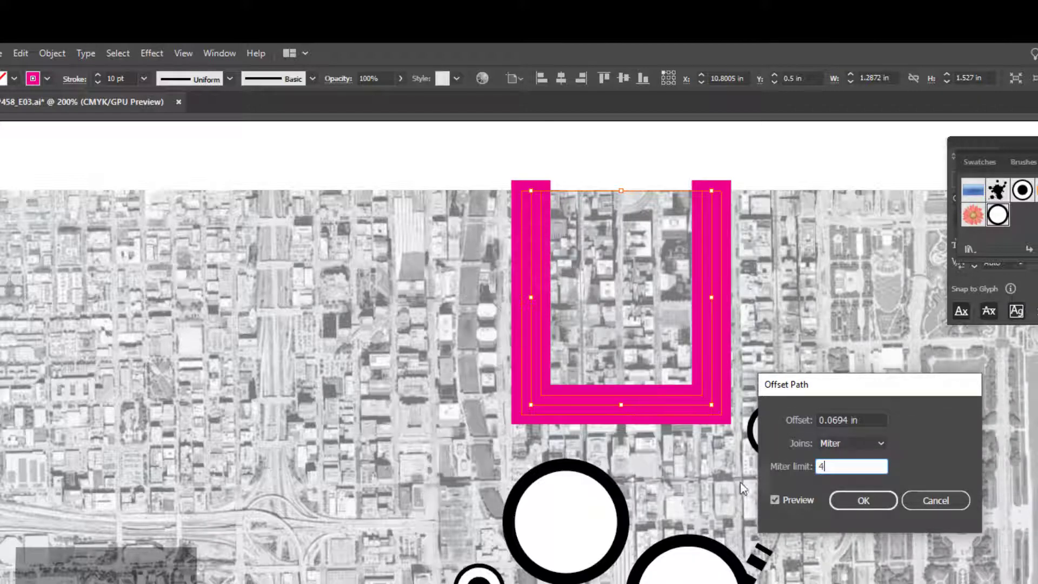
click(863, 500)
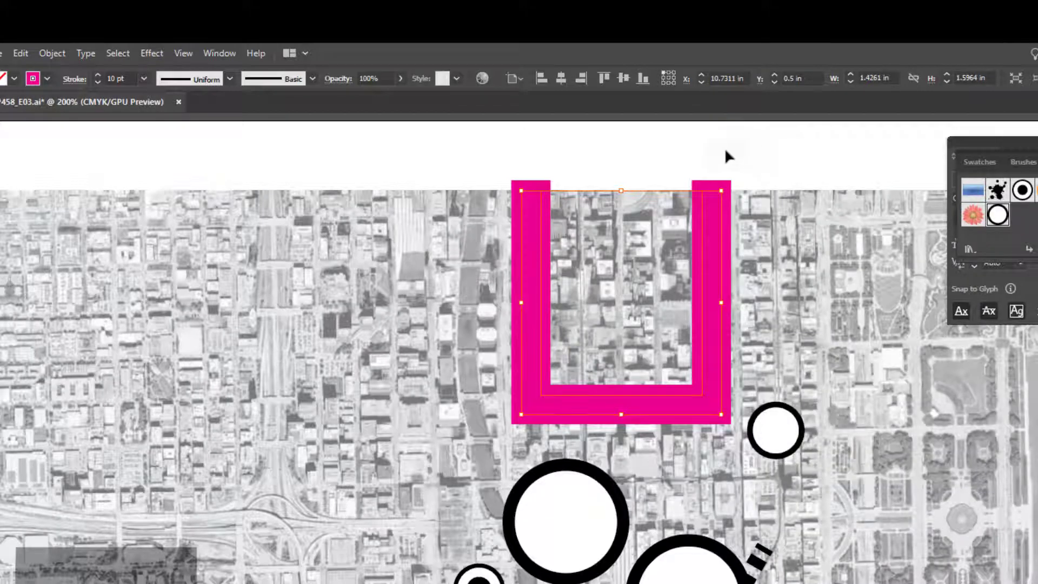
click(729, 173)
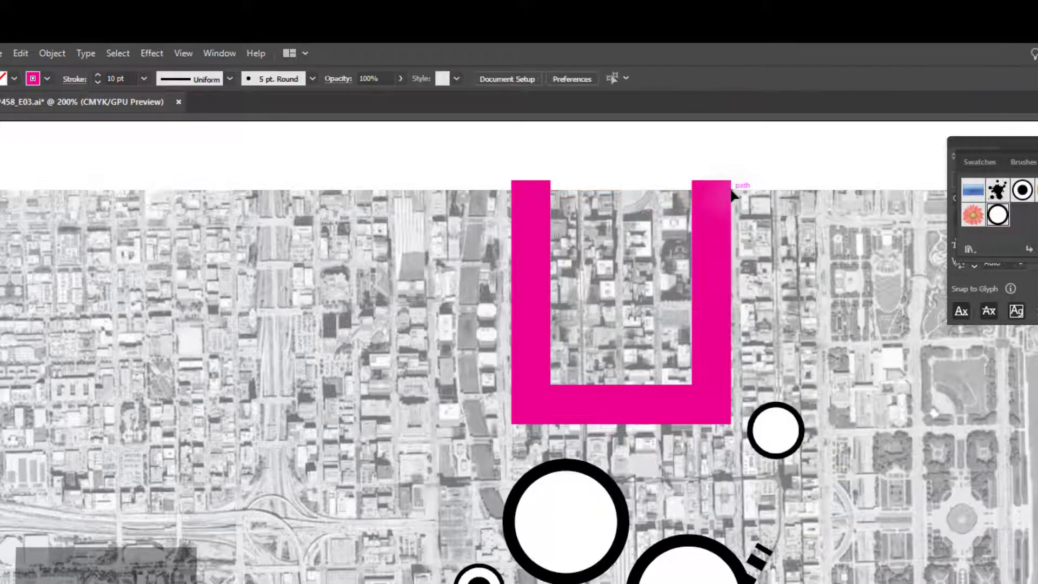
Move the original U-shaped pink path about 0.84 in to the left of the offset outline
click(711, 216)
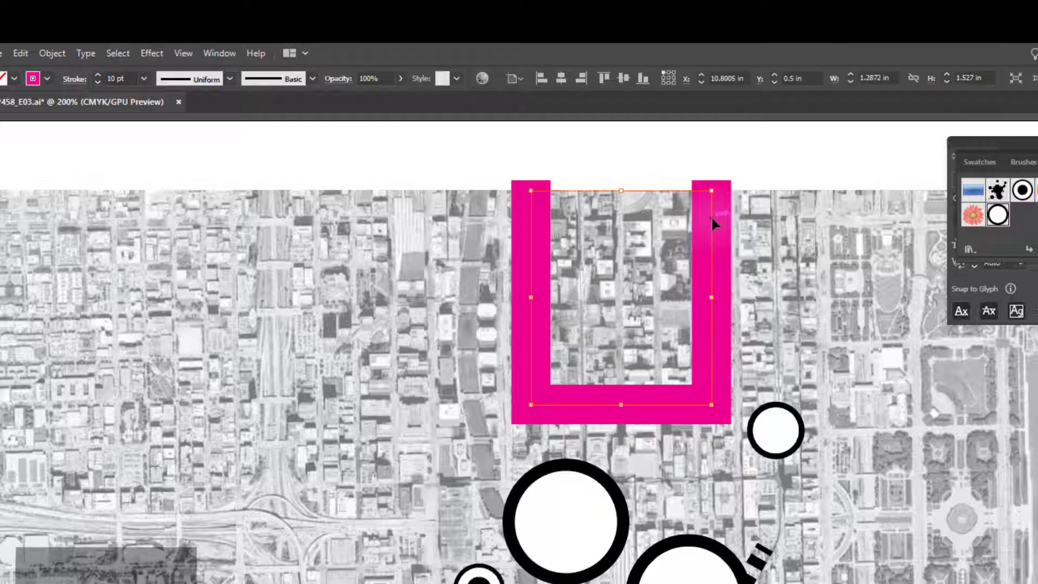
drag(708, 215, 592, 224)
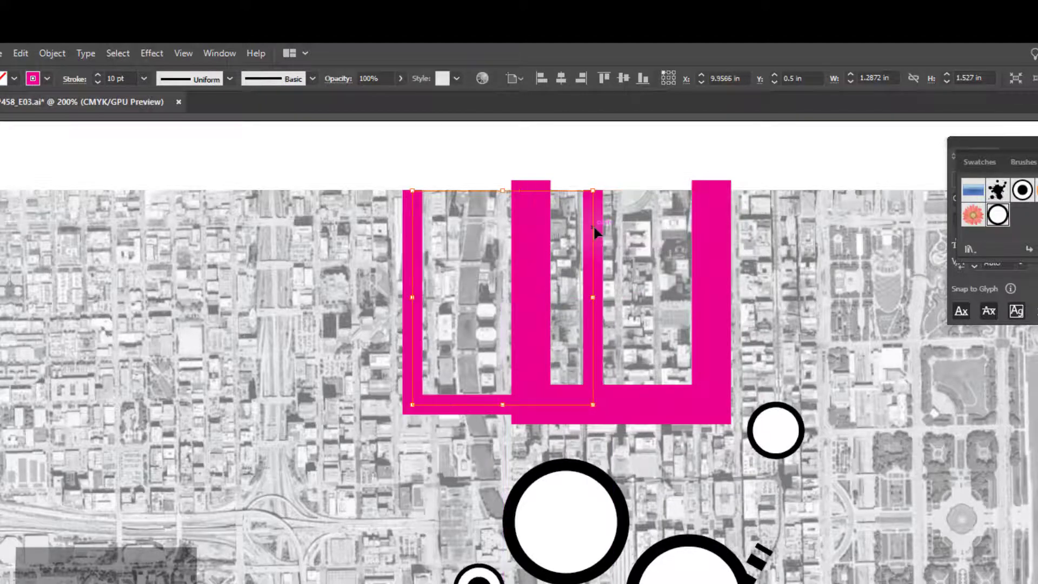
click(721, 303)
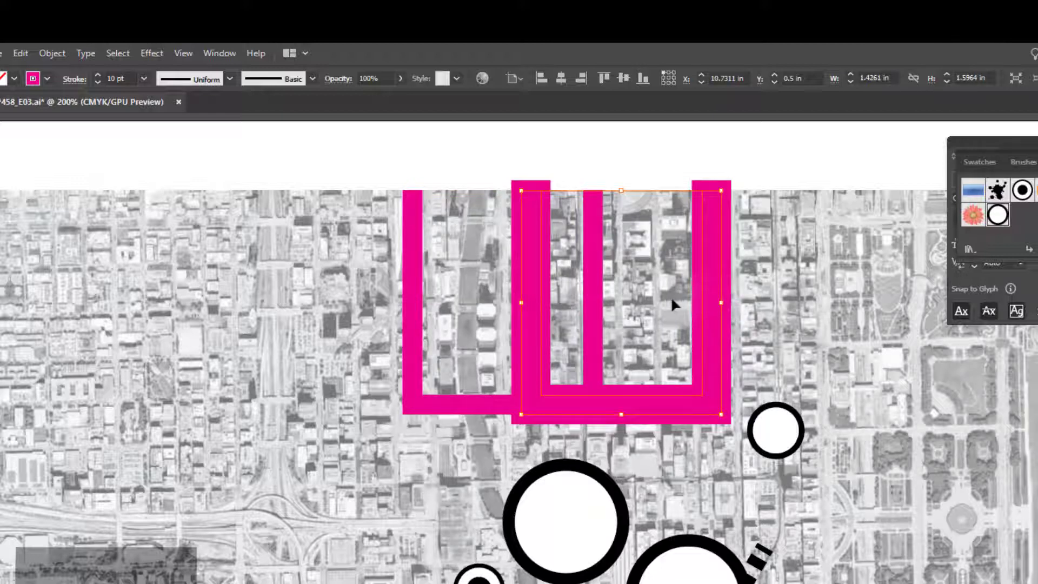
click(812, 158)
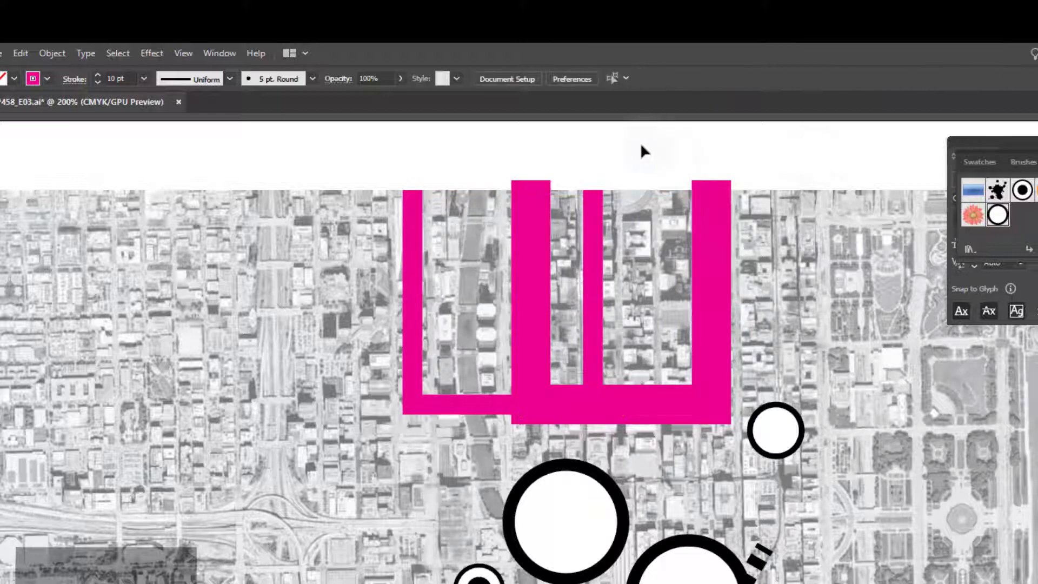
Try moving the pink offset outline down and to the right, and undo the move
click(547, 236)
drag(548, 237, 781, 373)
key(ctrl+z)
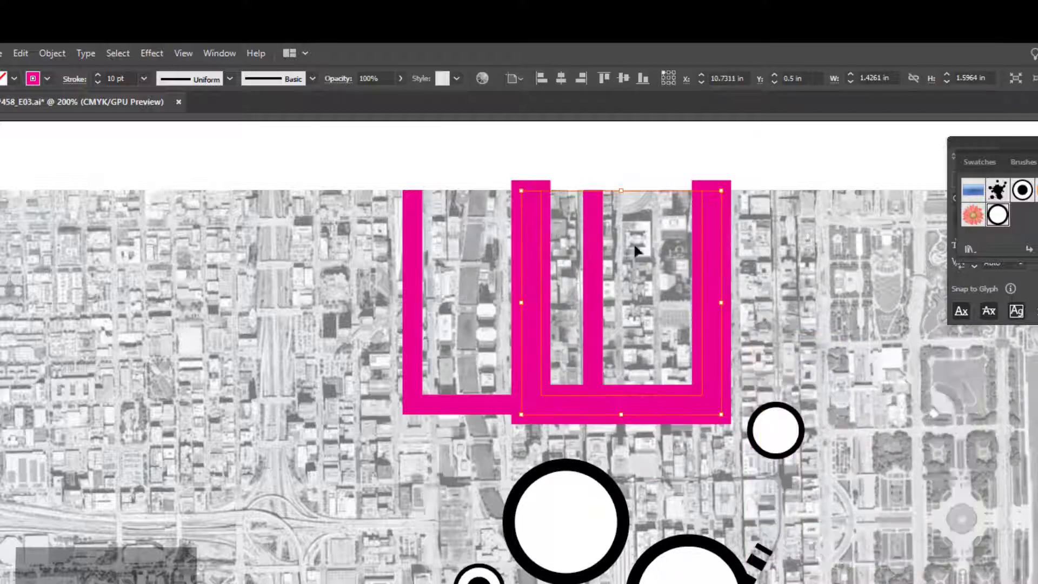
drag(515, 254, 414, 261)
click(777, 170)
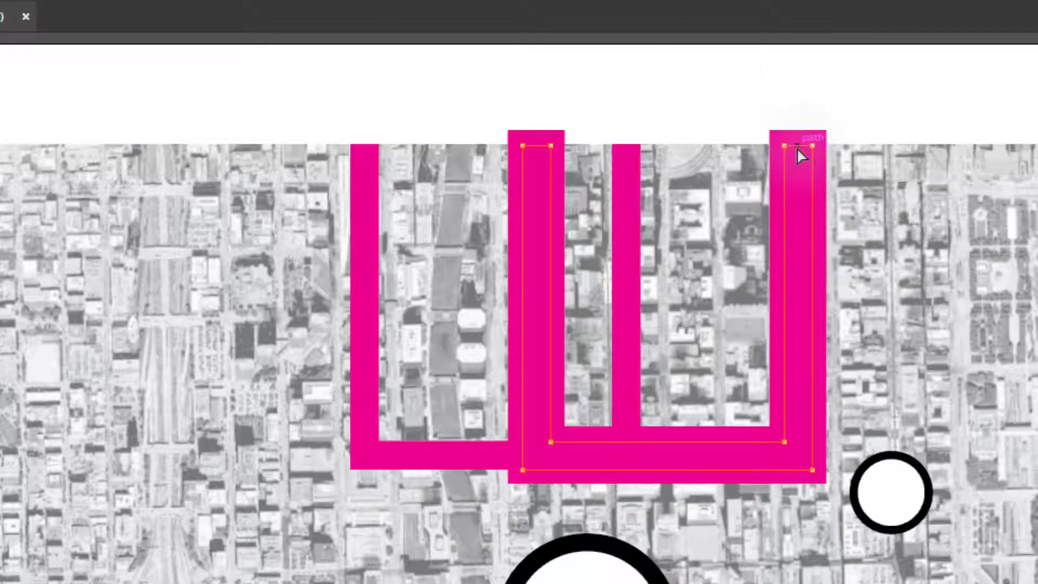
Delete the two short segments closing the upper ends of the offset outline, leaving separate inner and outer lines
click(797, 145)
key(Delete)
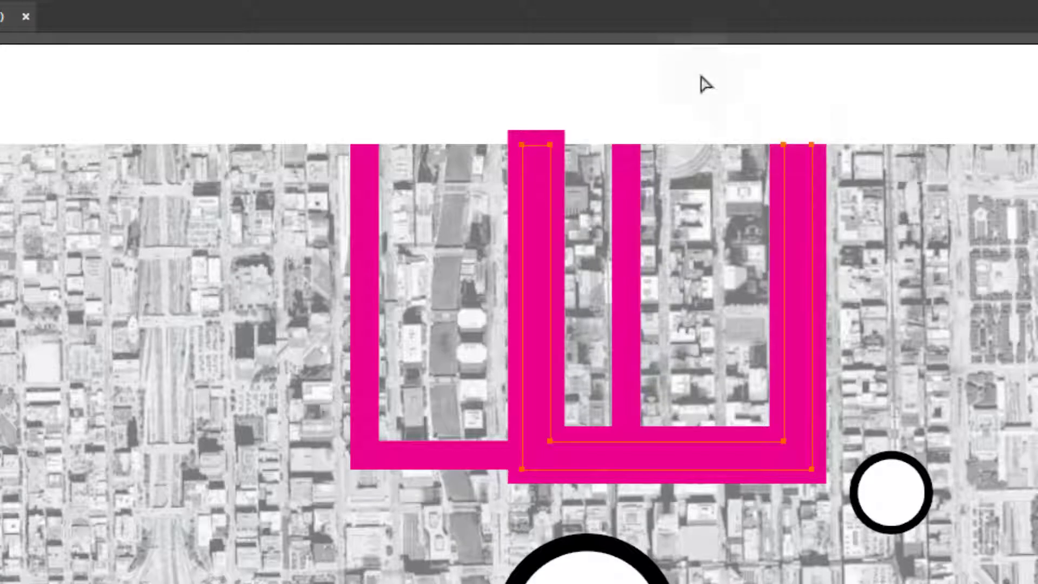
click(906, 92)
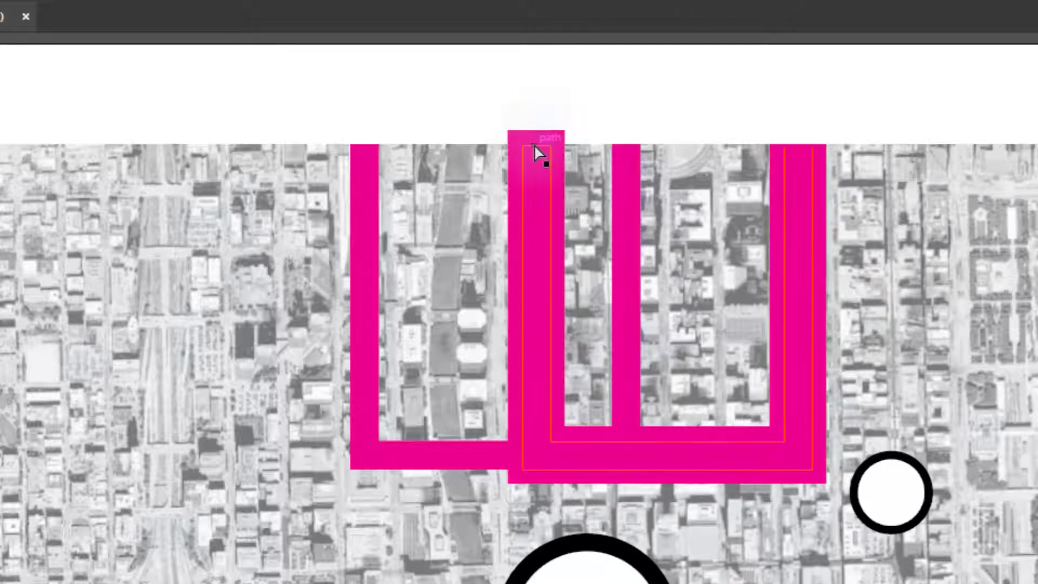
click(534, 144)
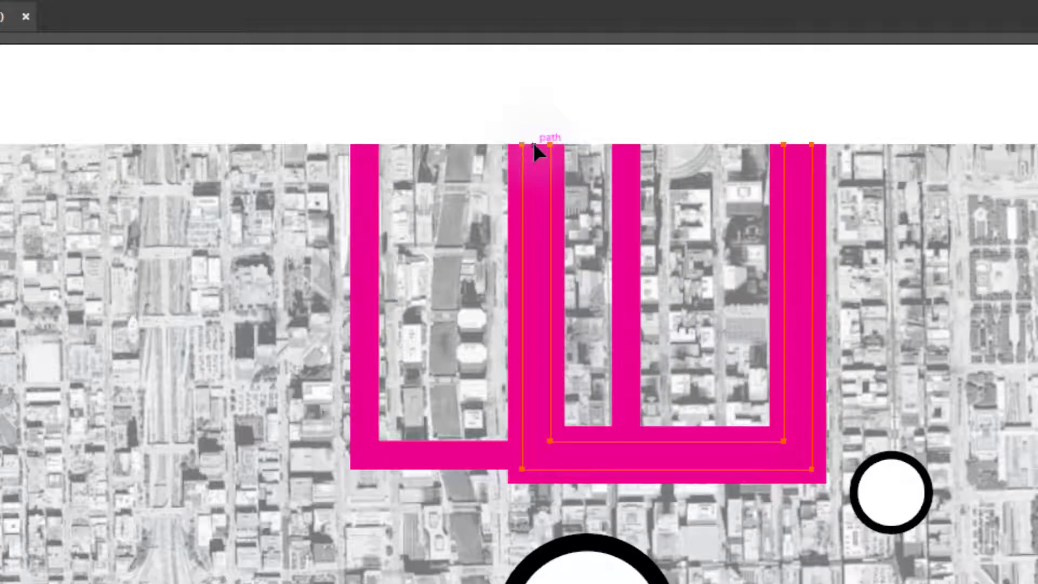
key(Delete)
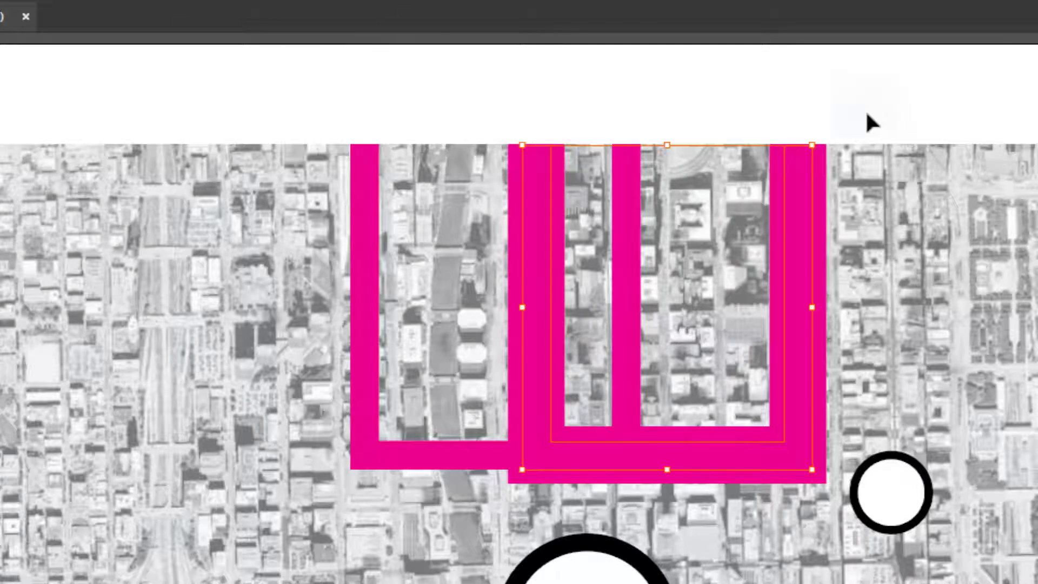
click(865, 111)
Color the outer offset line's stroke red and the inner offset line's stroke light blue
click(814, 216)
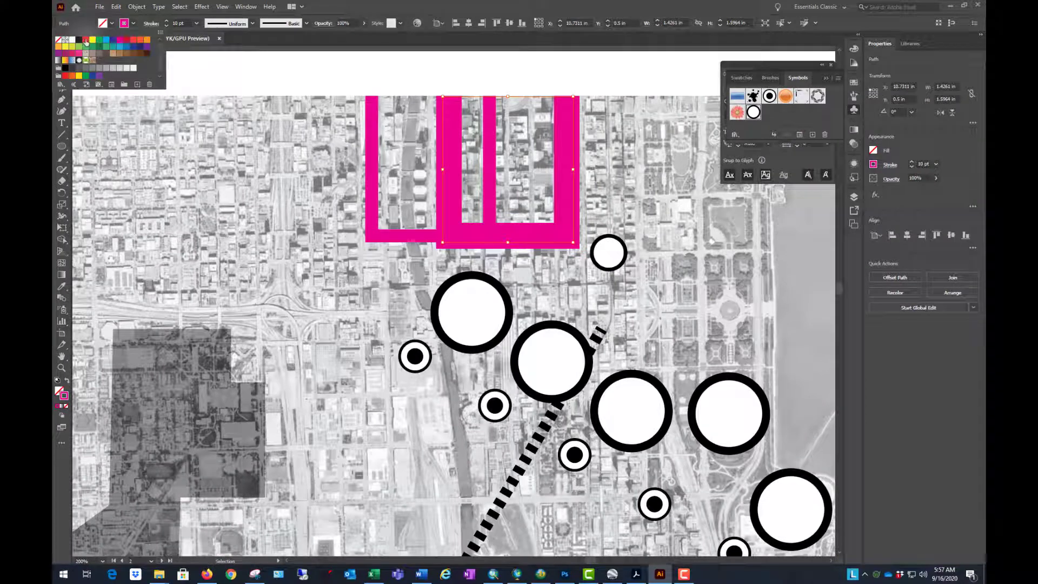
click(86, 41)
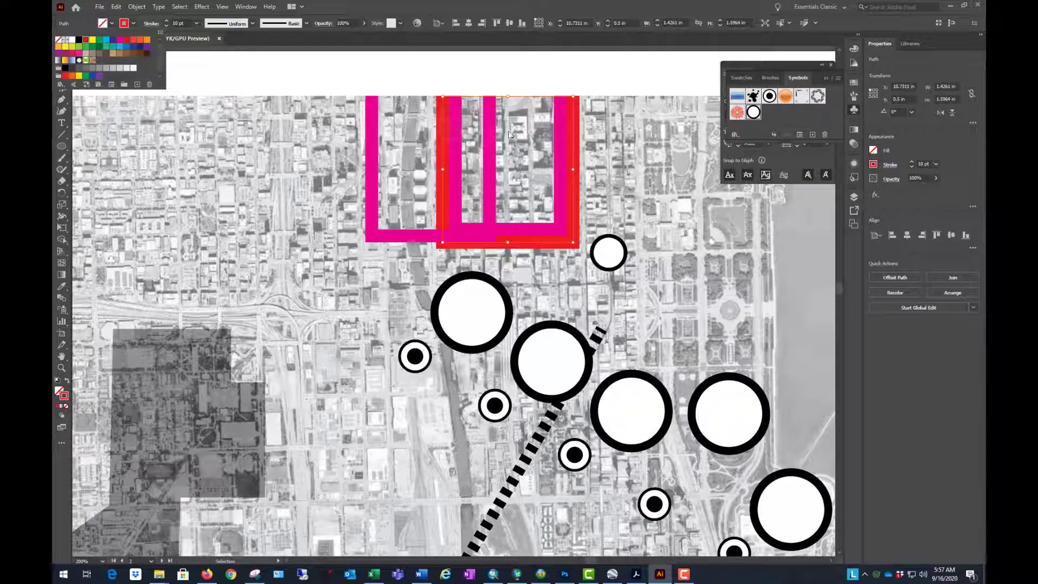
click(560, 114)
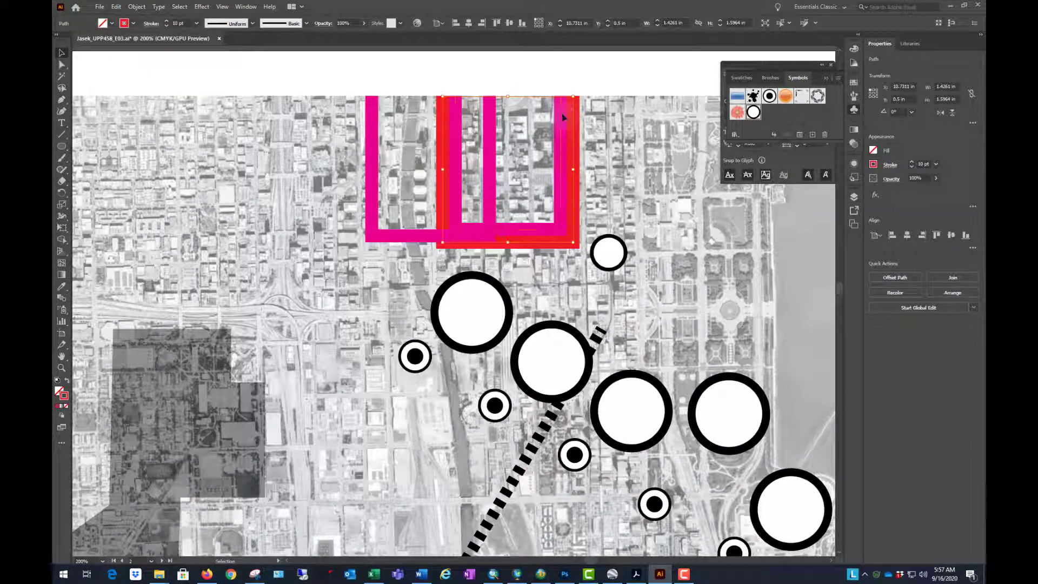
click(562, 118)
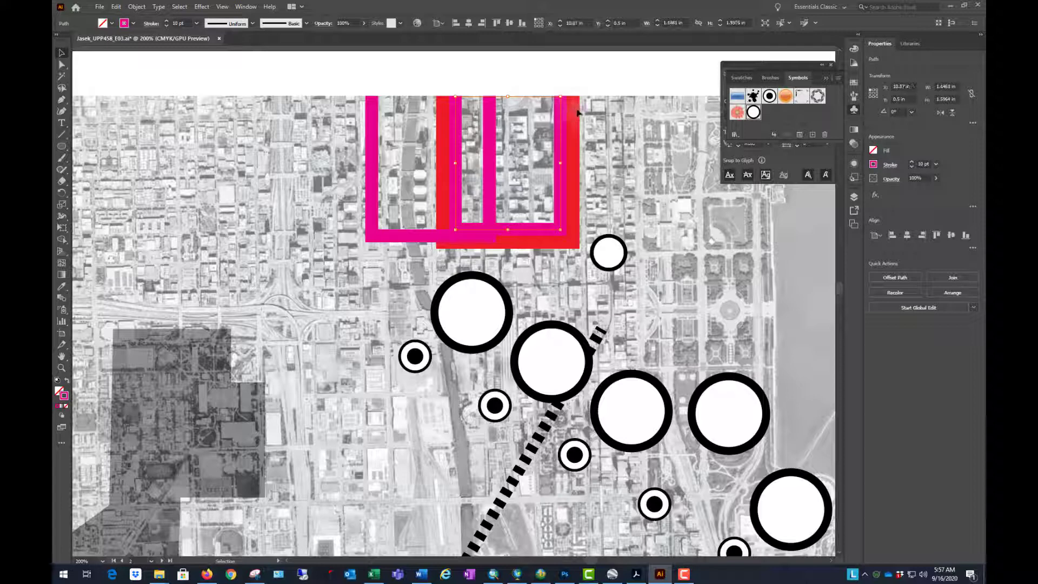
click(133, 23)
click(106, 41)
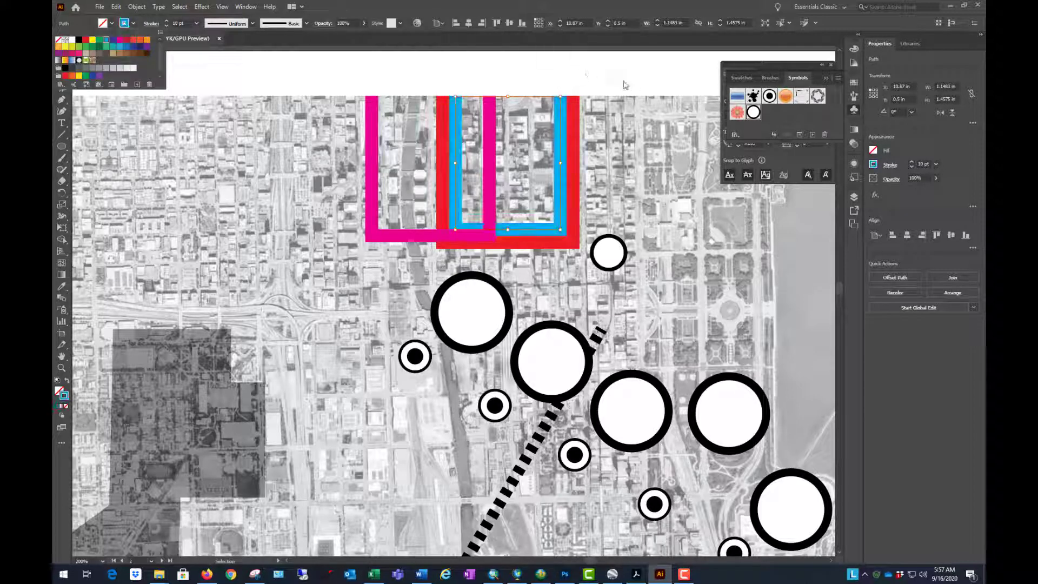
click(649, 84)
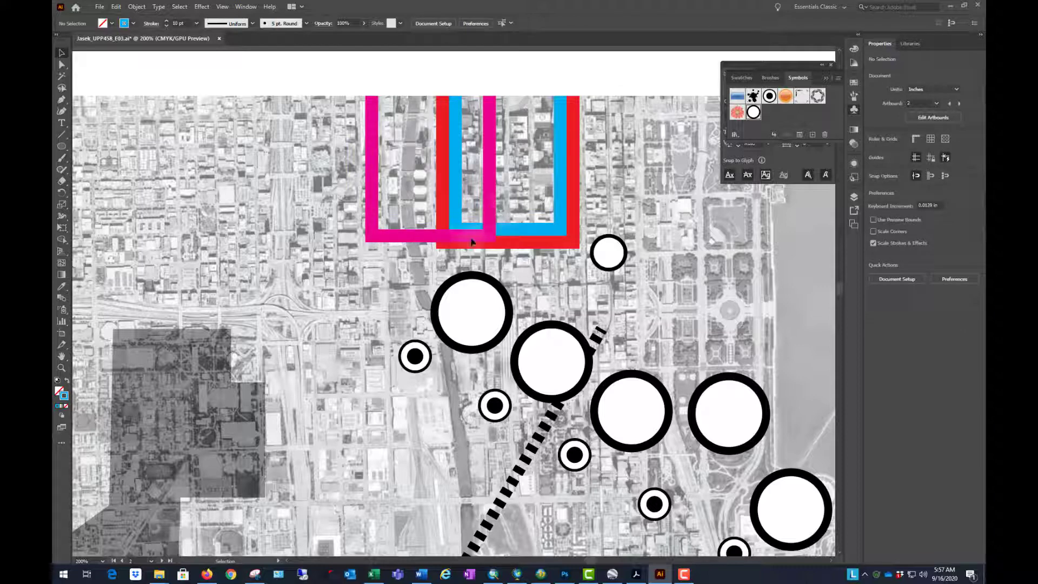
Move the original pink U-shaped path farther left, clear of the colored lines, and create an offset path from the red line
click(400, 241)
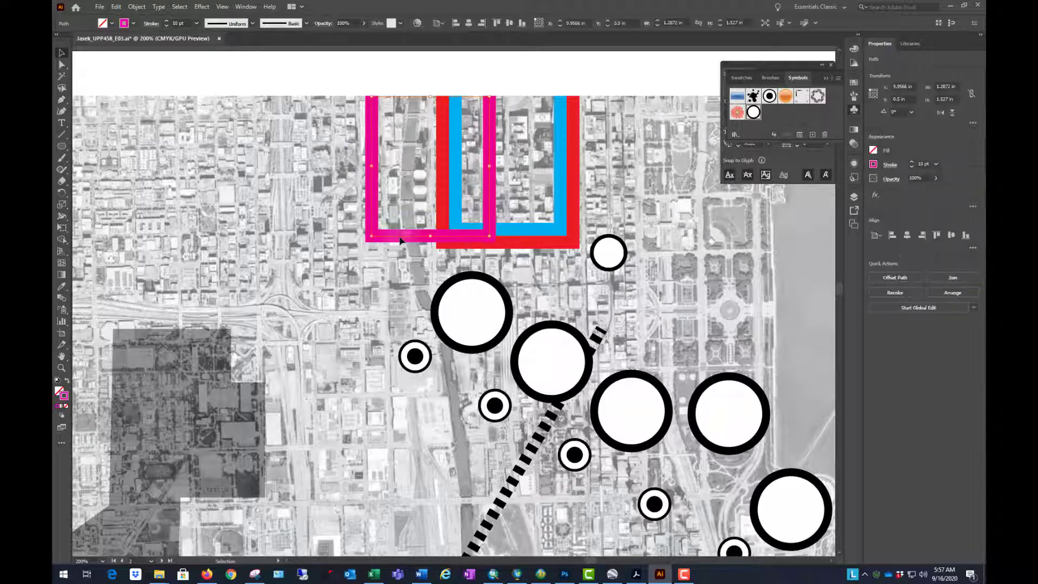
drag(400, 241, 306, 241)
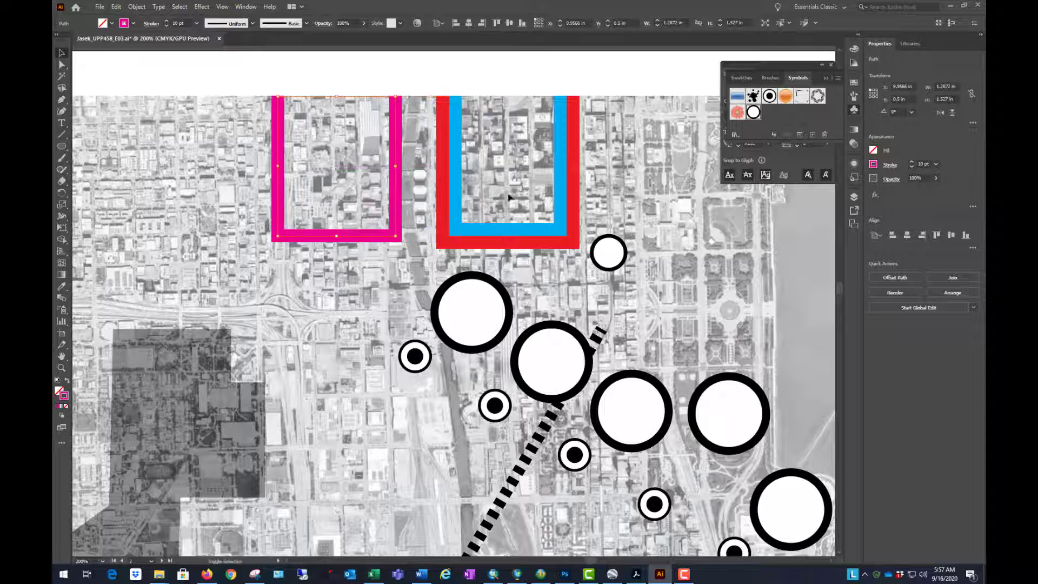
click(575, 127)
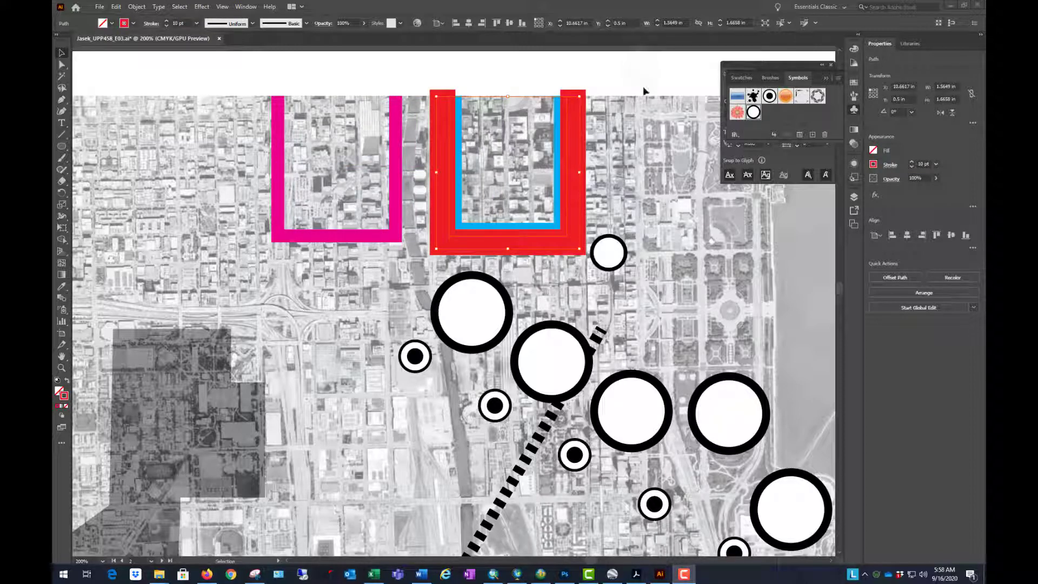
Reduce the stroke weight of the pink, red and blue U-shaped paths to 2 pt
shift+click(395, 140)
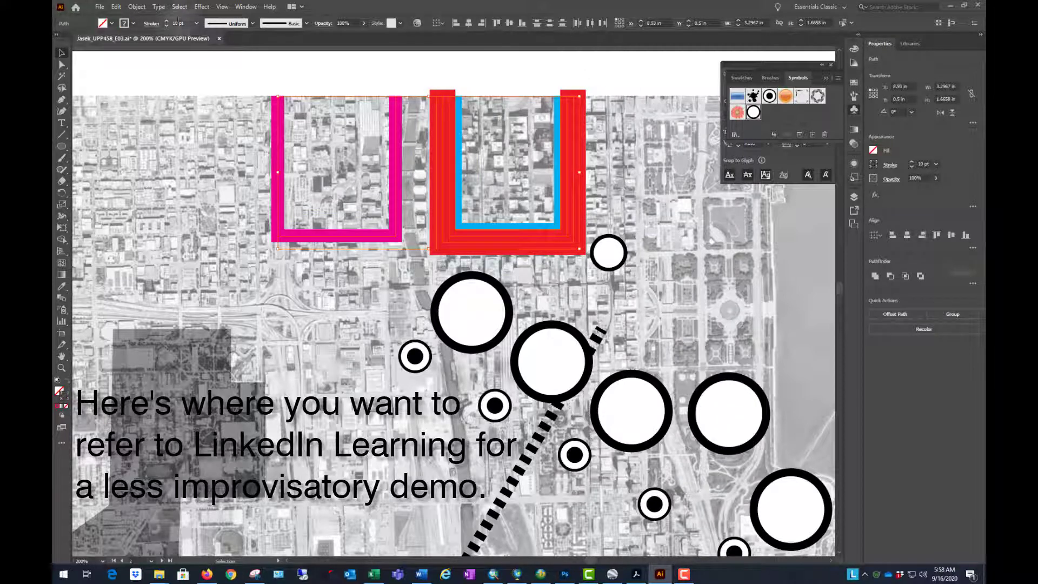
click(166, 27)
click(167, 27)
click(167, 27)
click(167, 27)
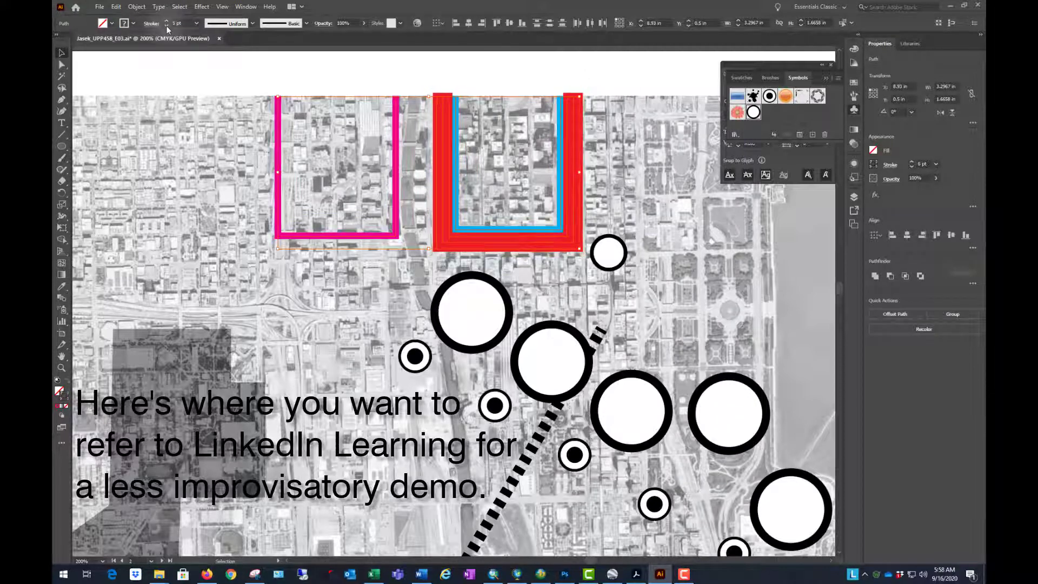
click(166, 27)
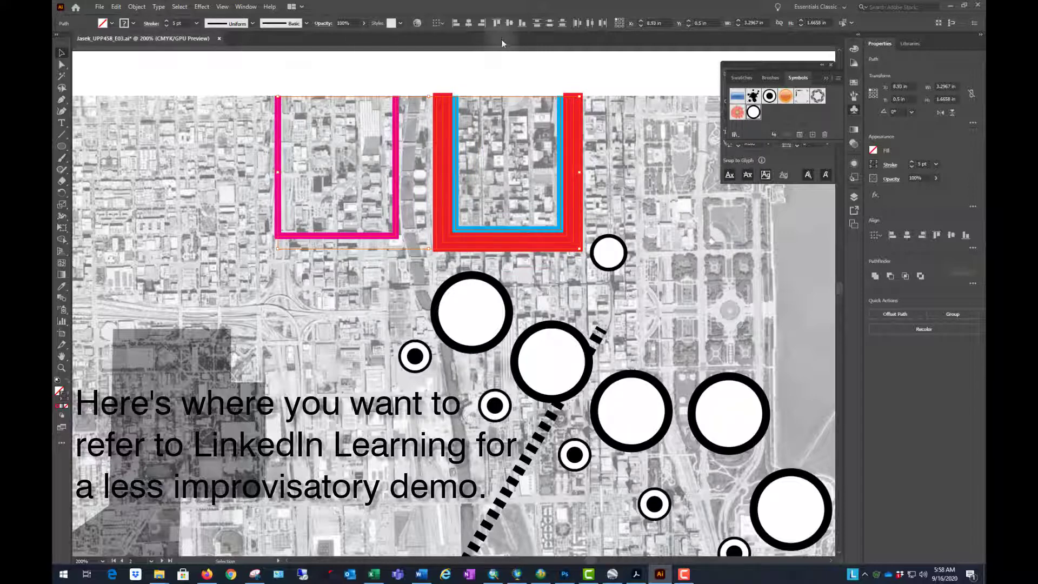
click(167, 26)
click(167, 26)
click(167, 26)
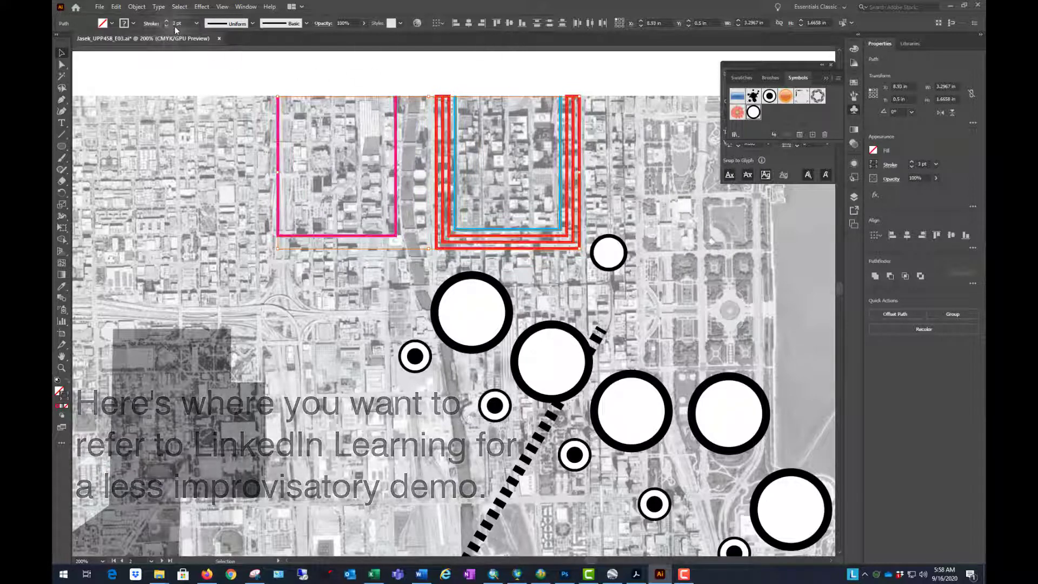
click(600, 81)
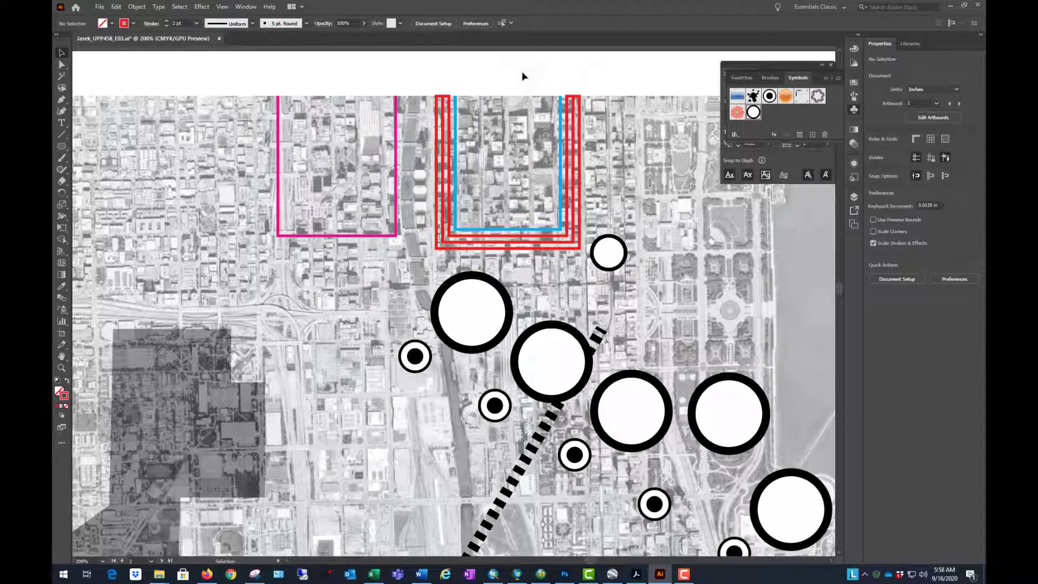
Delete the two short segments closing the upper ends of the new red offset outline around the Loop
scroll(583, 76, up, 3)
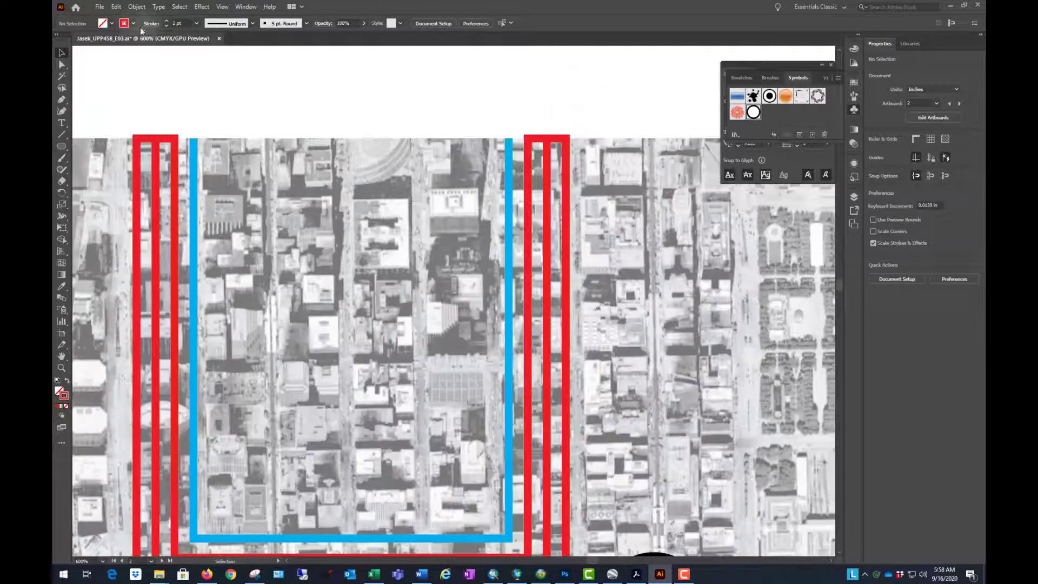
click(61, 65)
click(538, 141)
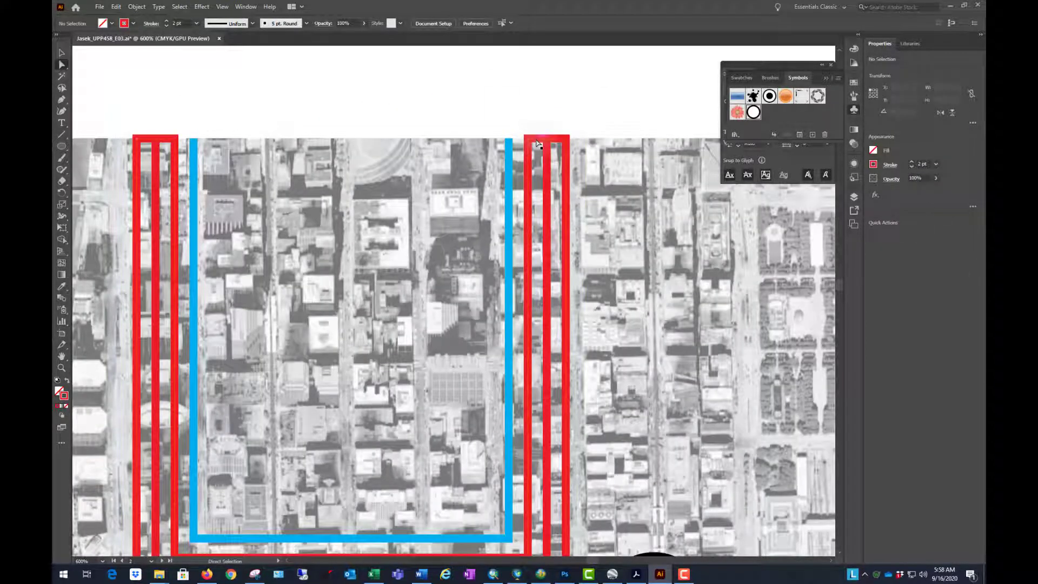
key(Delete)
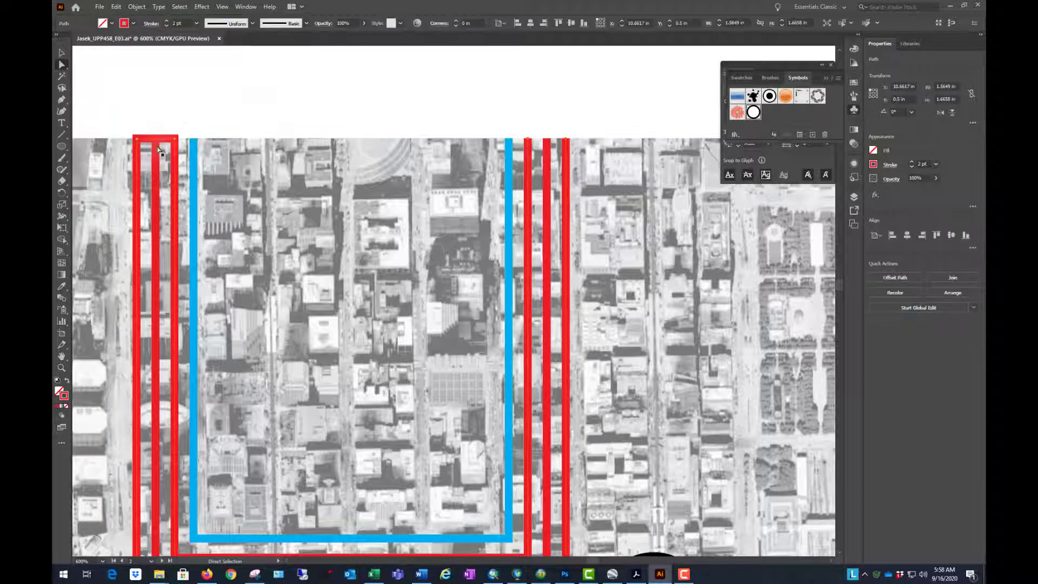
click(173, 121)
click(166, 143)
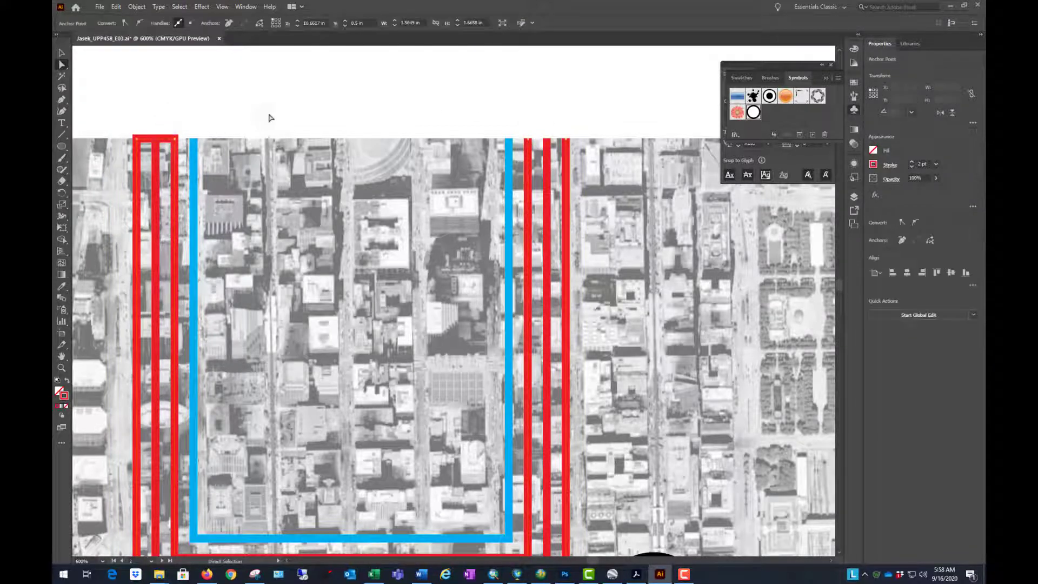
key(Delete)
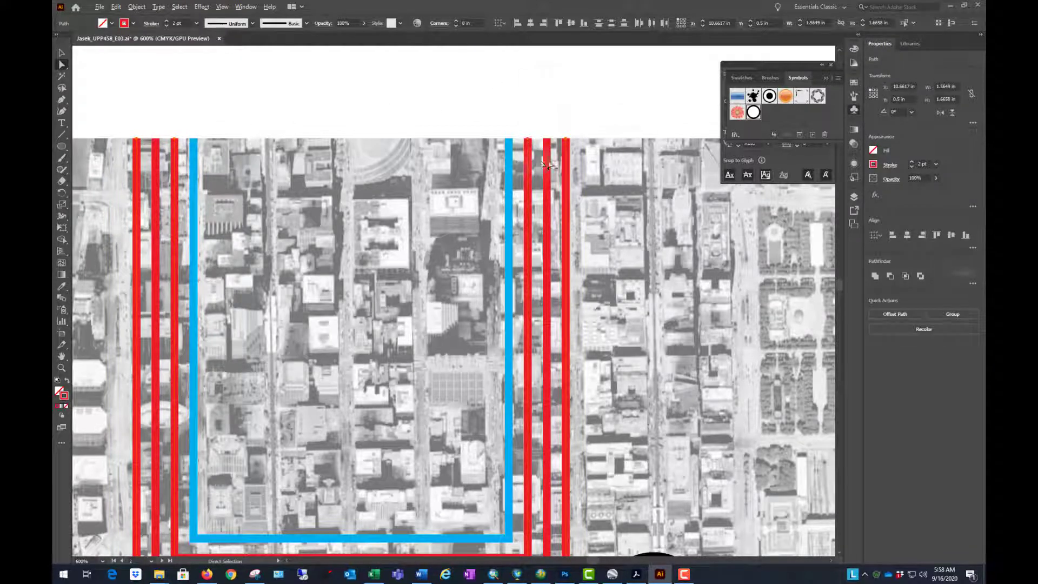
Delete the middle red U-shaped path and the innermost light blue one, keeping only the inner and outer red offset lines
scroll(584, 166, down, 2)
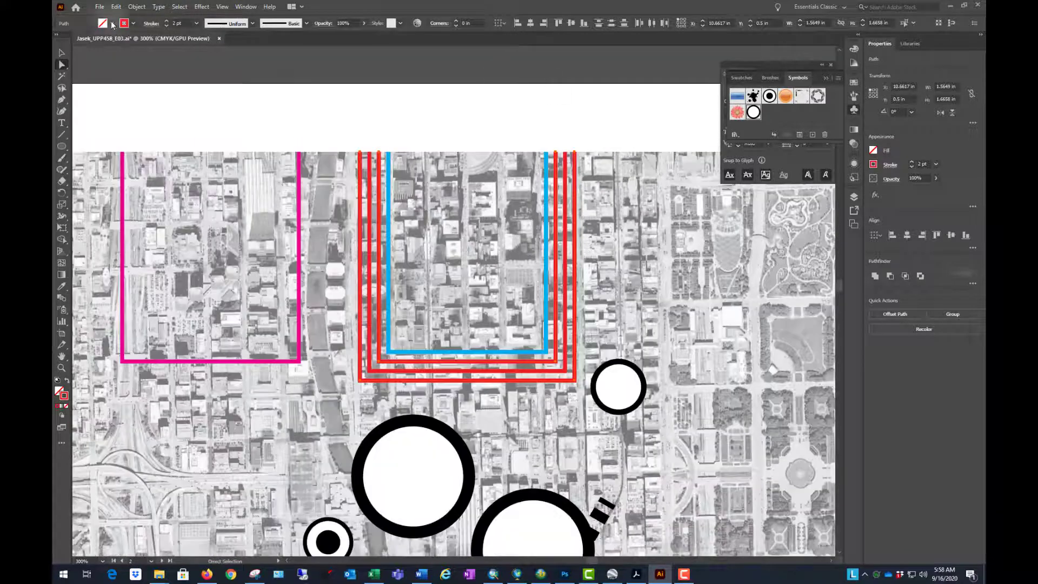
click(62, 52)
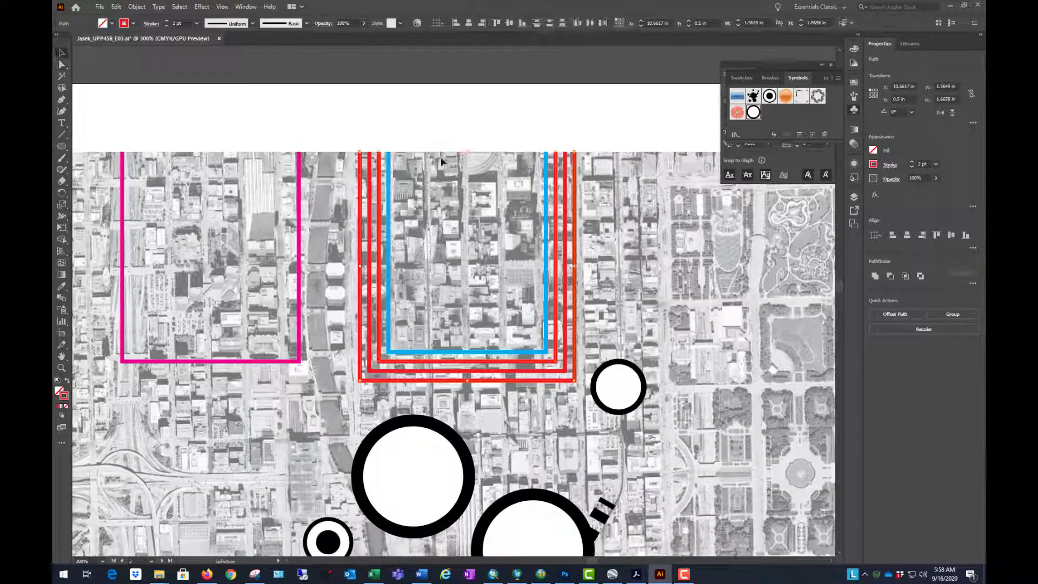
click(420, 133)
click(371, 184)
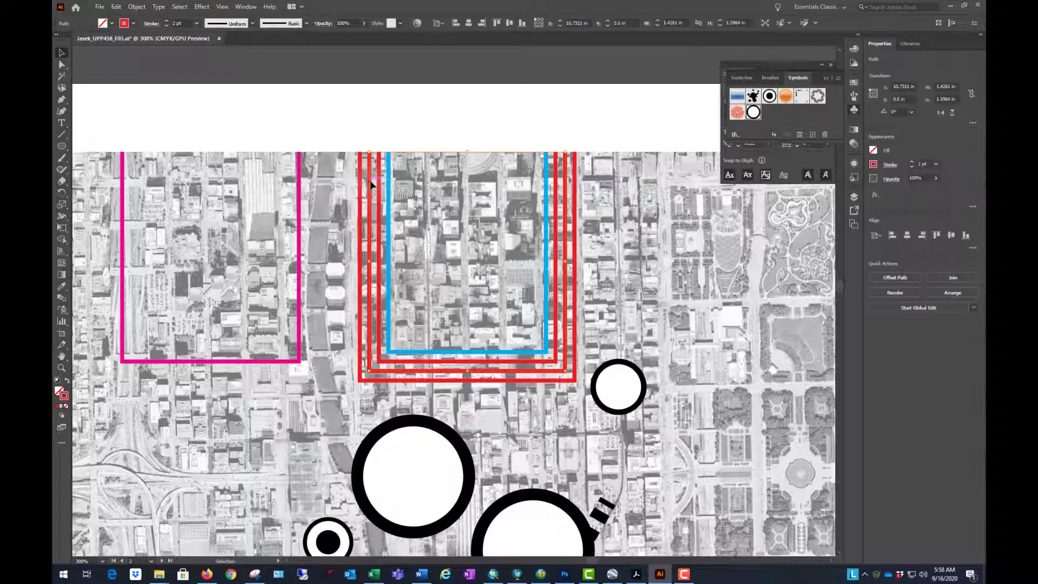
key(Delete)
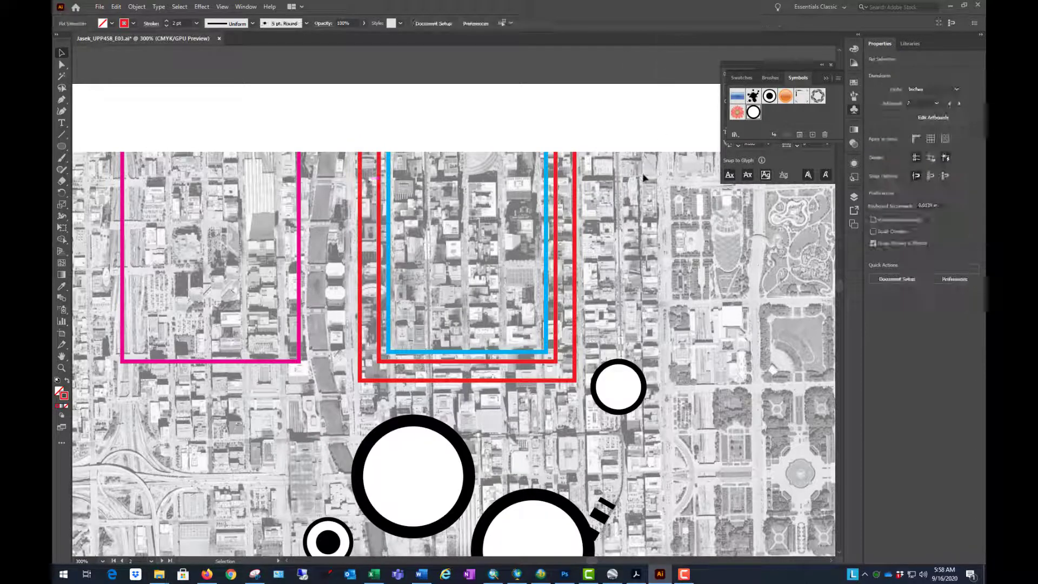
click(547, 218)
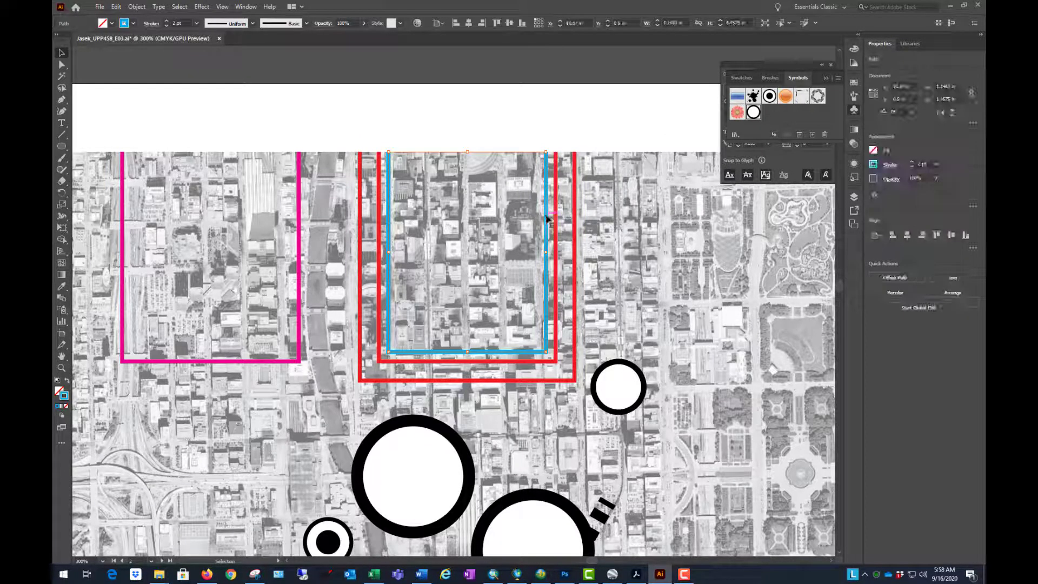
key(Delete)
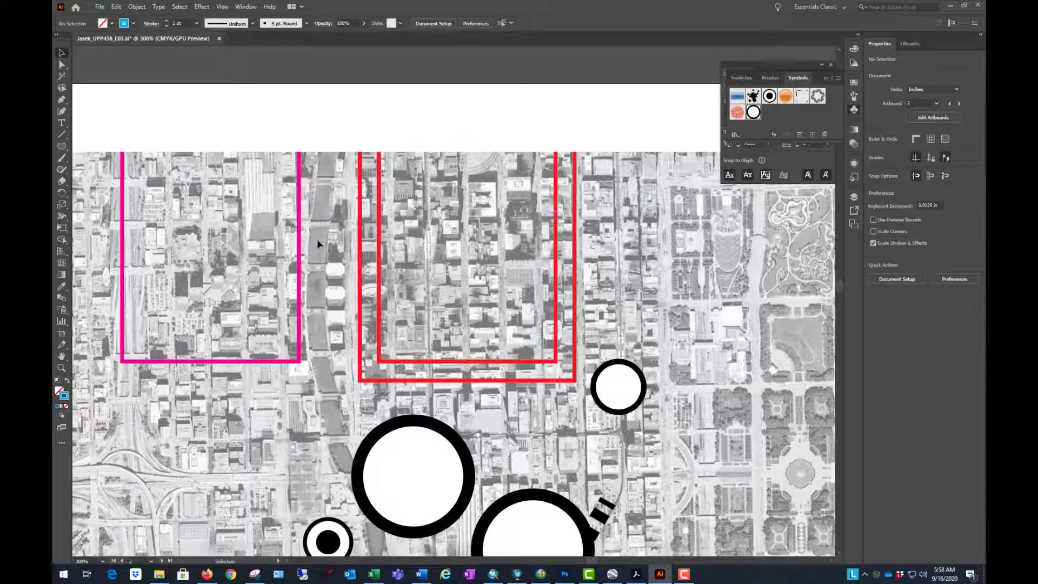
Move the pink U-shaped path back over the Loop so it lies exactly on the inner red line
click(298, 248)
drag(299, 248, 556, 253)
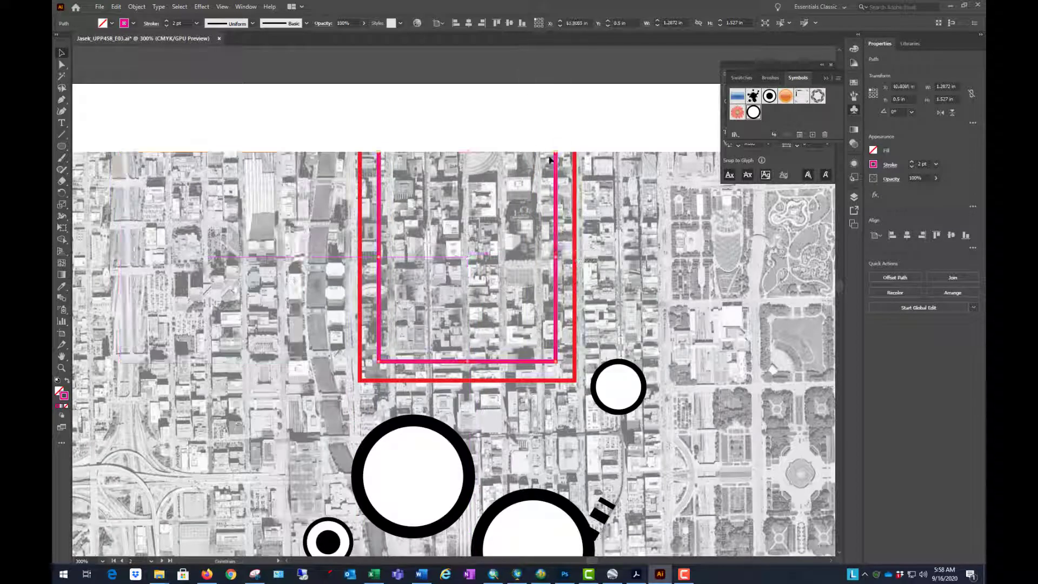
click(569, 120)
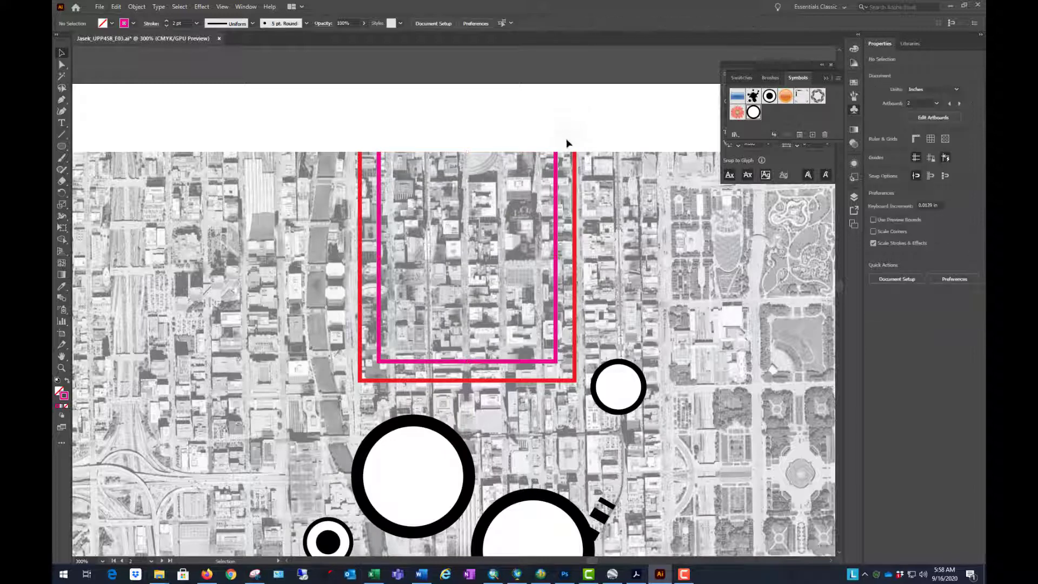
Set the stroke weight of the pink path and the outer red path to 10 pt and check that their edges meet
click(556, 196)
shift+click(574, 186)
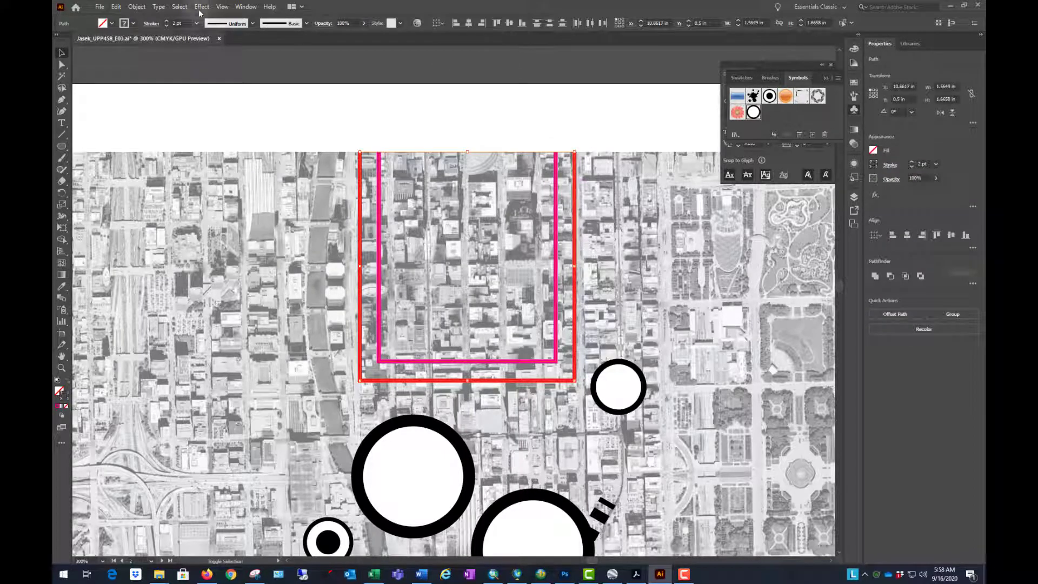
click(167, 22)
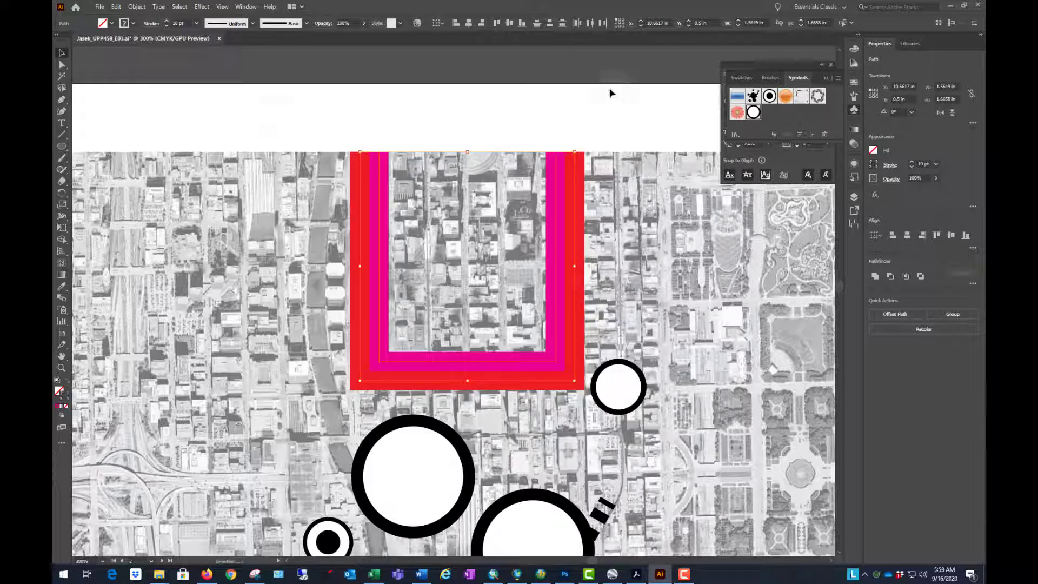
click(598, 119)
scroll(648, 135, down, 1)
scroll(674, 140, down, 2)
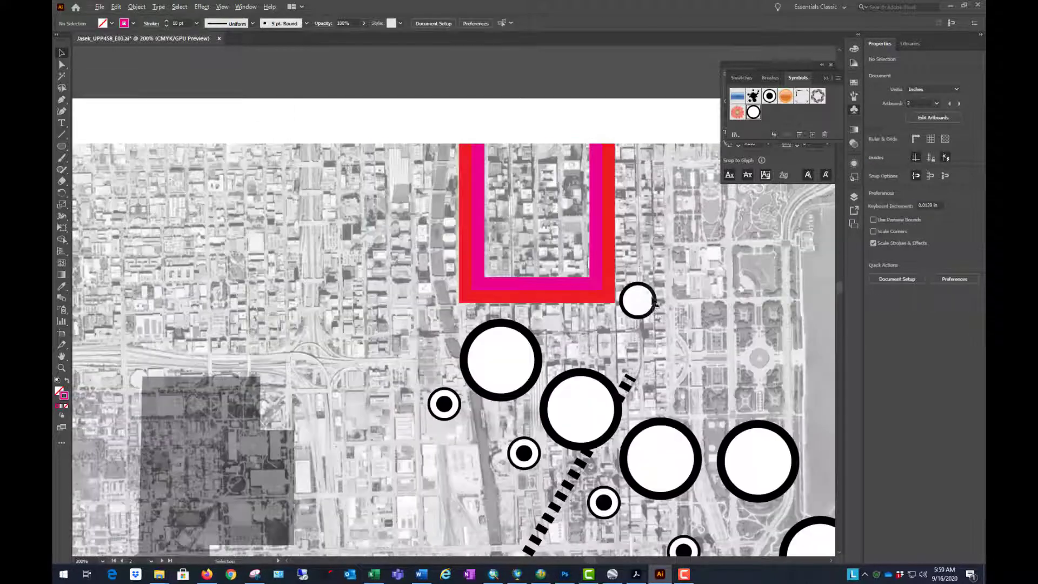
scroll(621, 243, up, 4)
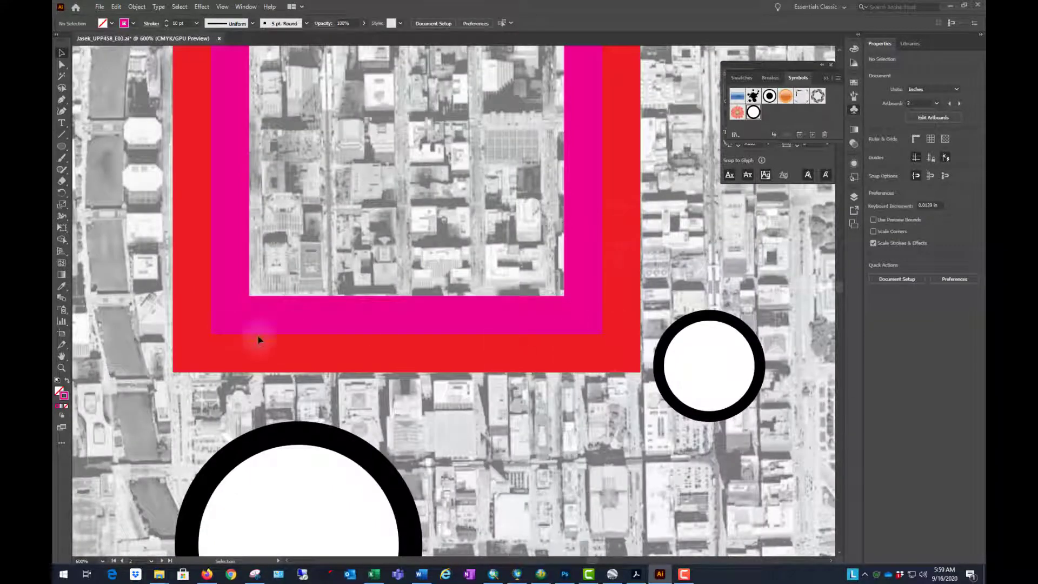
scroll(573, 324, down, 3)
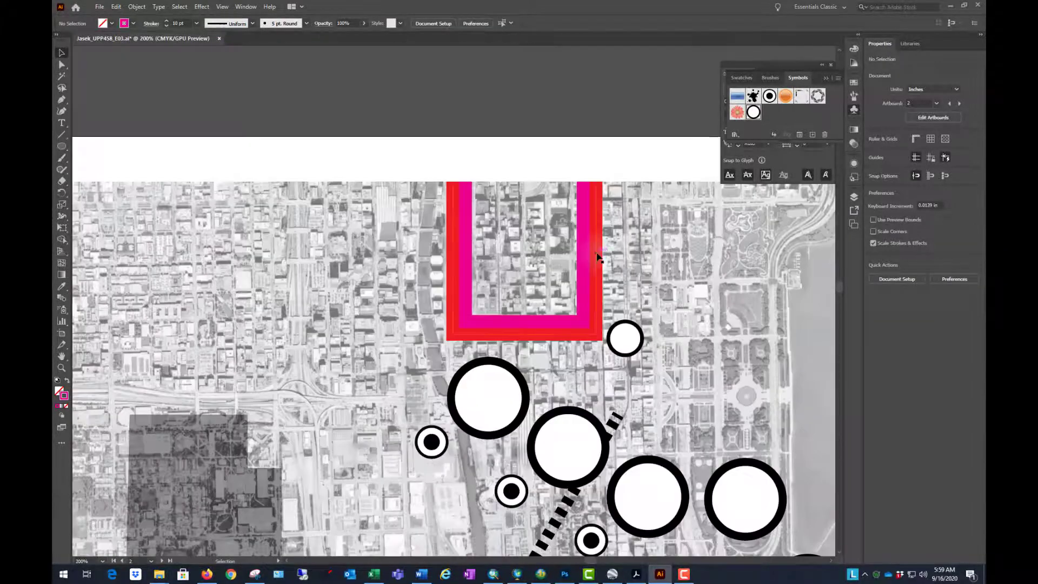
Change the outer red U-shaped path's stroke color to light blue
click(599, 246)
click(134, 24)
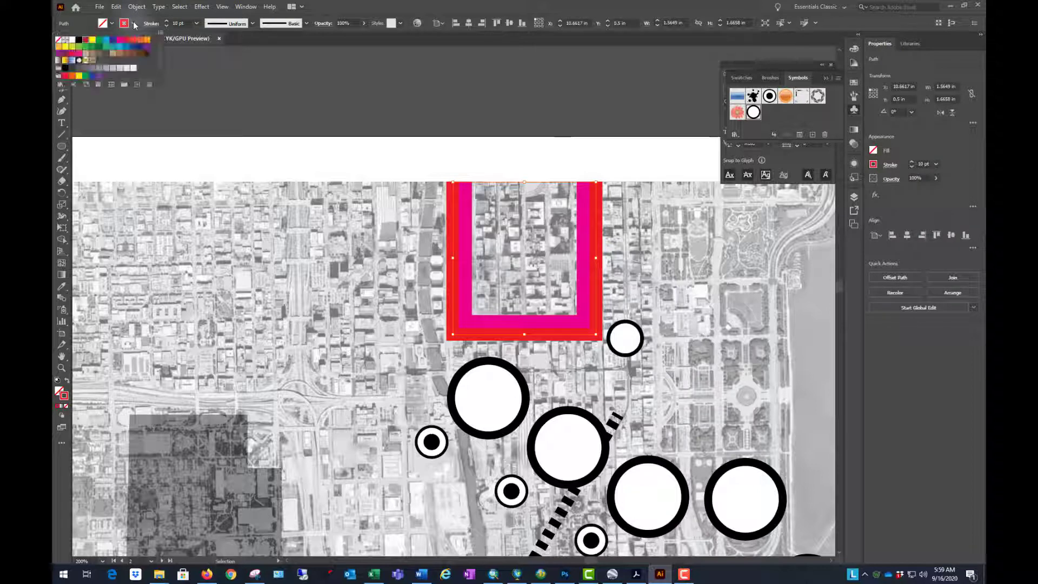
click(106, 40)
click(588, 109)
click(557, 109)
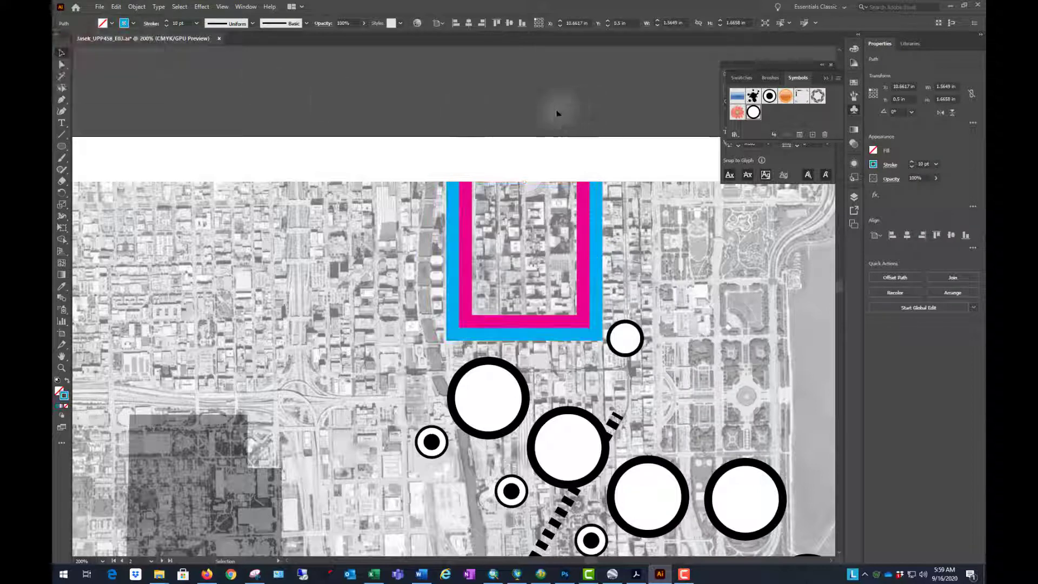
Switch to the reference PDF in Acrobat, examine the Loop's parallel rail lines, and return to the Illustrator map
scroll(497, 163, down, 1)
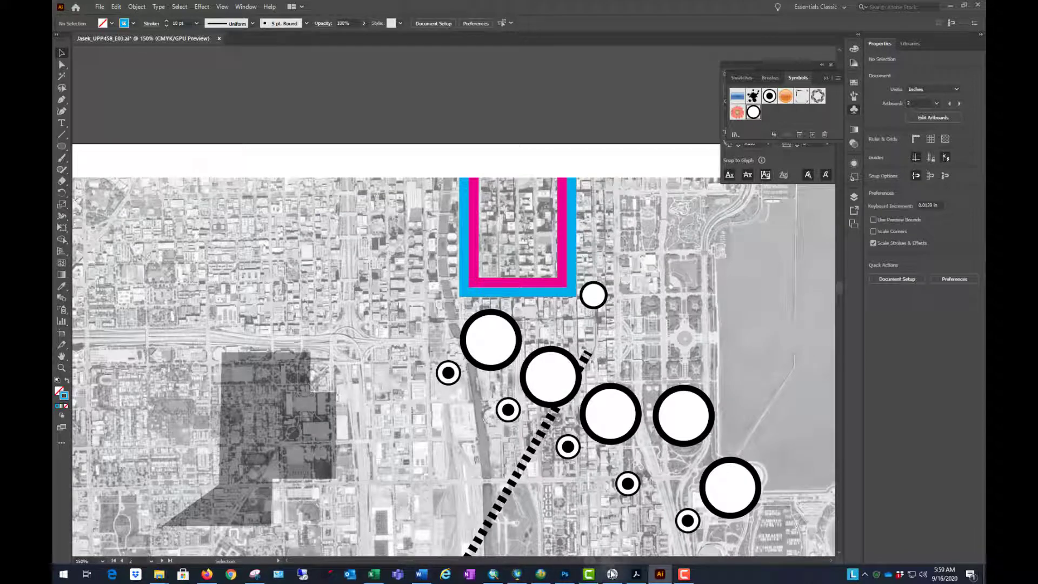
click(636, 576)
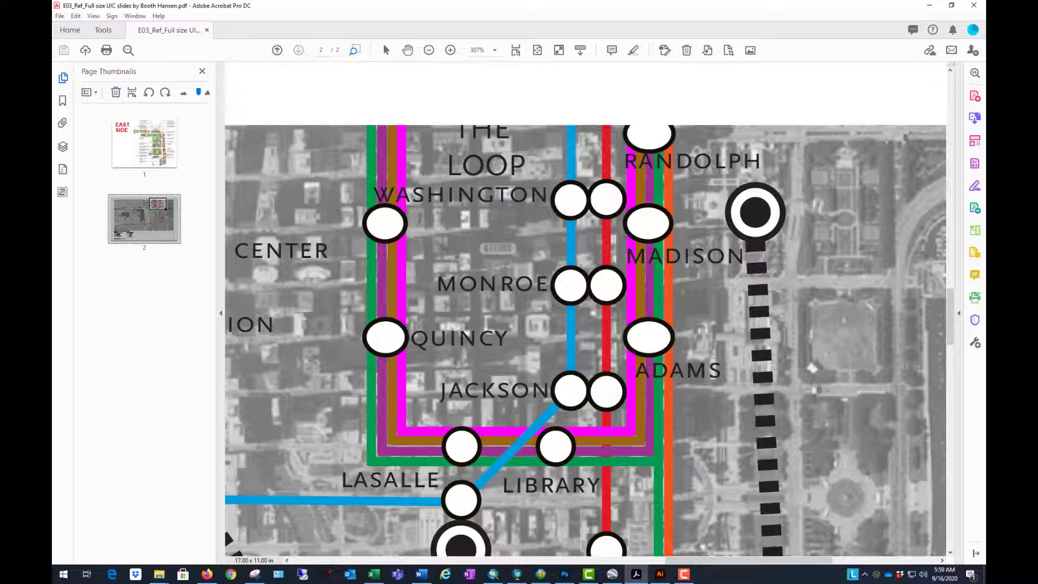
click(929, 5)
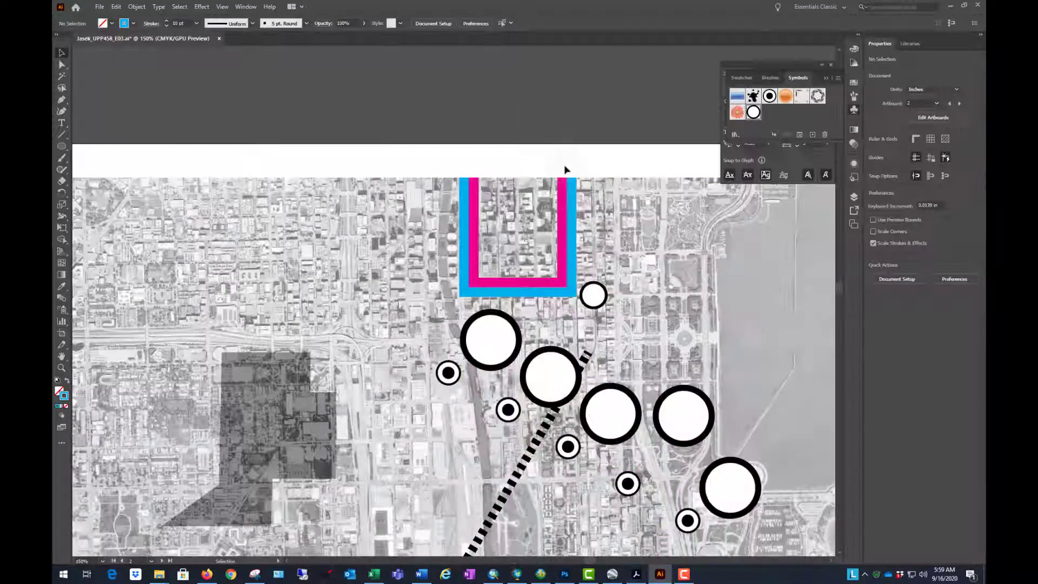
Move the pink and light blue paths together to the west and delete the thin red path left underneath
click(571, 257)
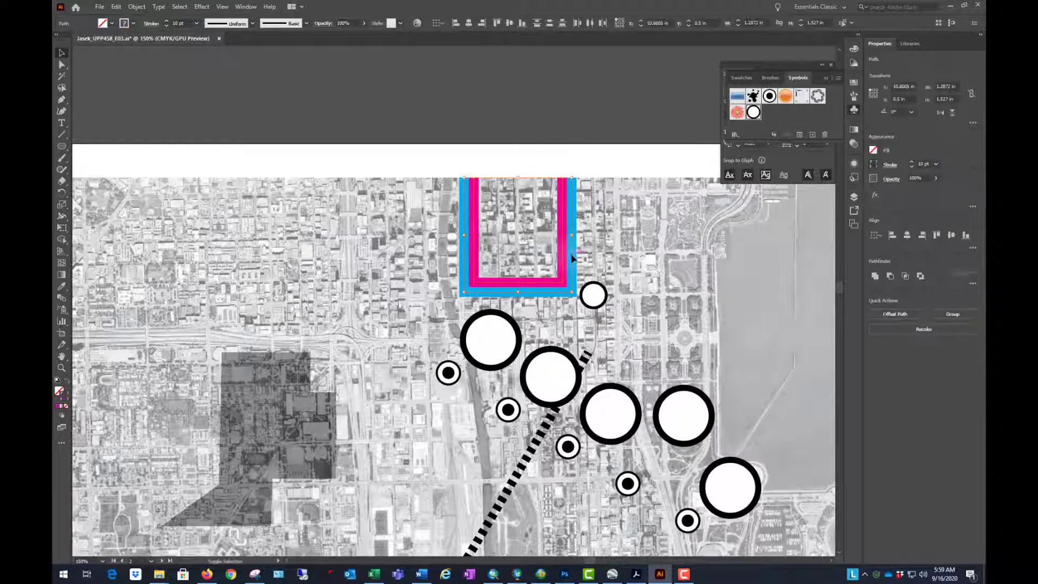
drag(571, 258, 382, 259)
click(603, 129)
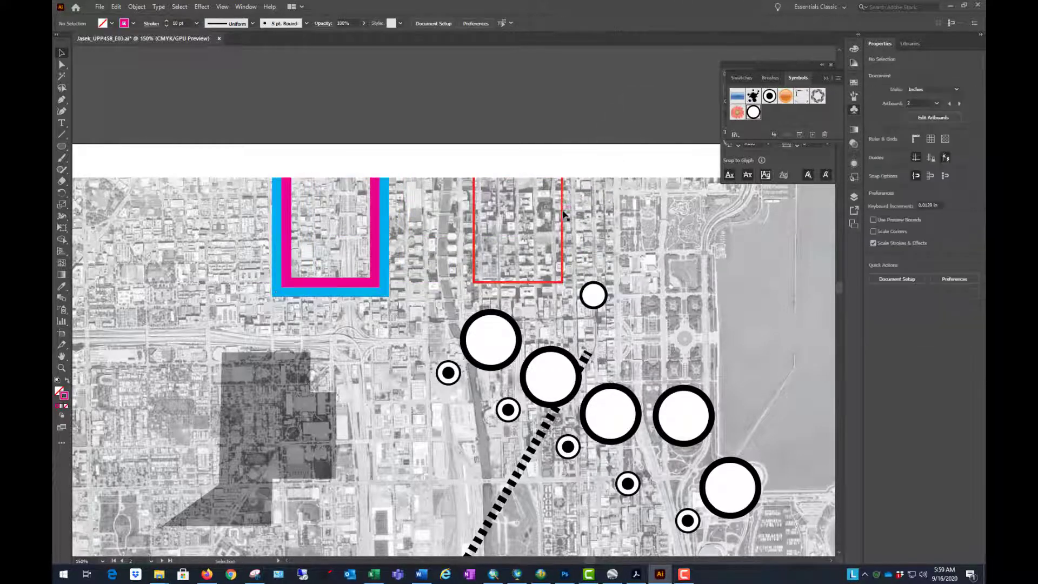
click(562, 215)
key(Delete)
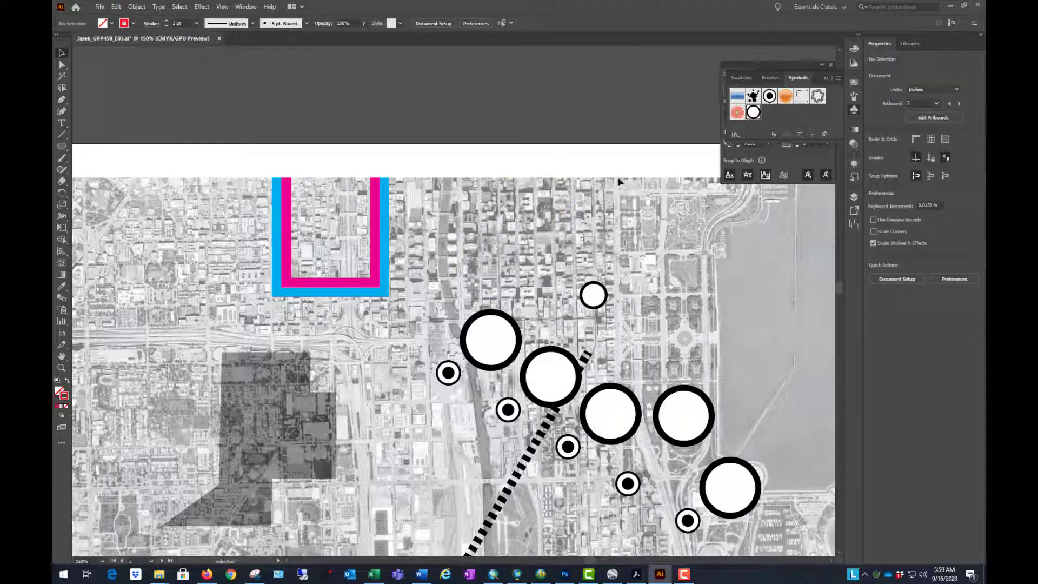
Move the pink and light blue U-shaped paths together back to their place over the Loop
click(372, 254)
click(407, 244)
drag(359, 259, 577, 276)
click(611, 109)
View the whole map artboard and compare it with the full regional transportation page of the reference PDF in Acrobat
key(ctrl+minus)
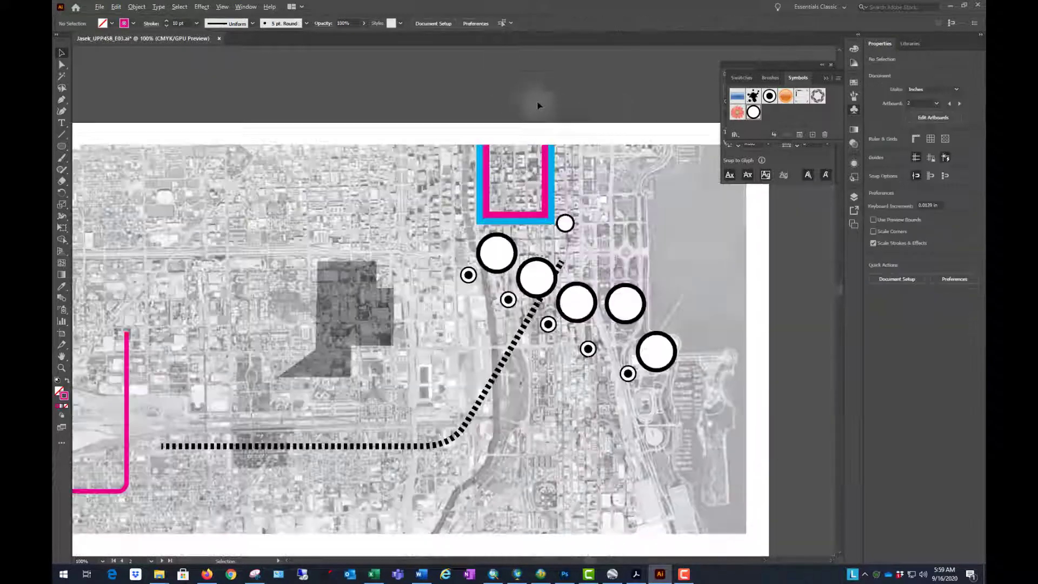
key(ctrl+minus)
key(ctrl+minus)
key(ctrl+plus)
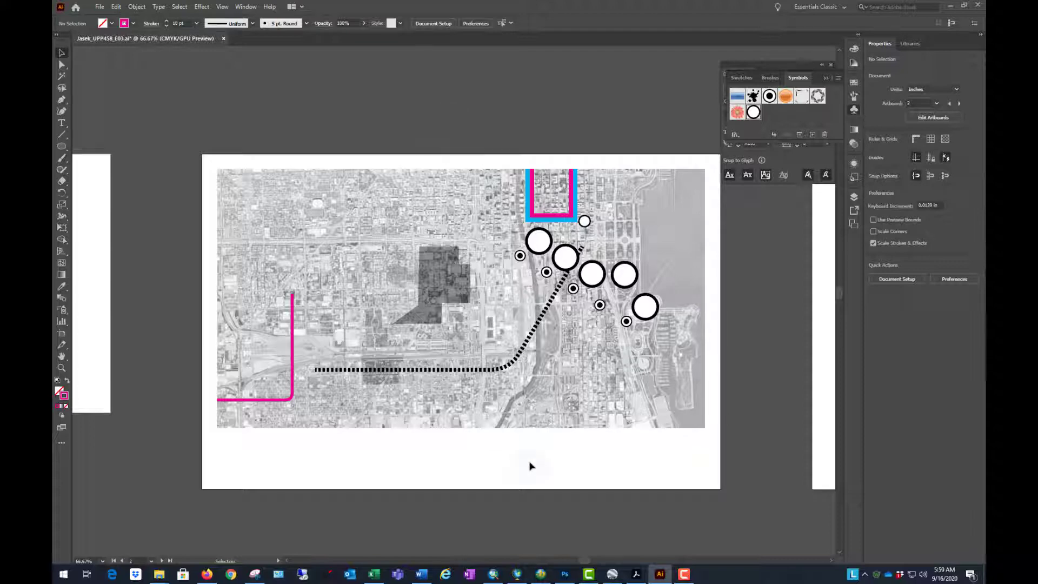
click(635, 574)
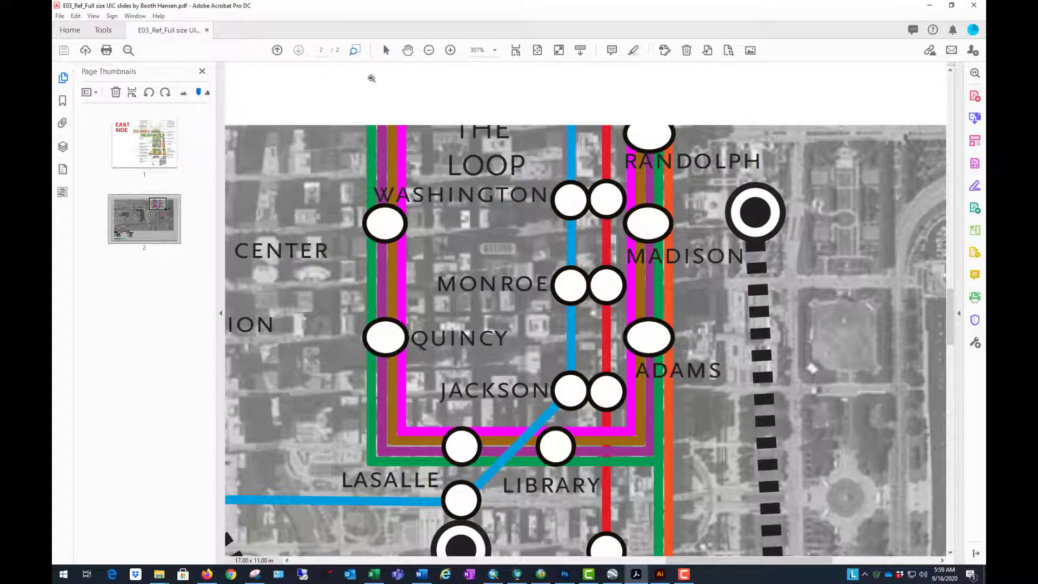
key(ctrl+0)
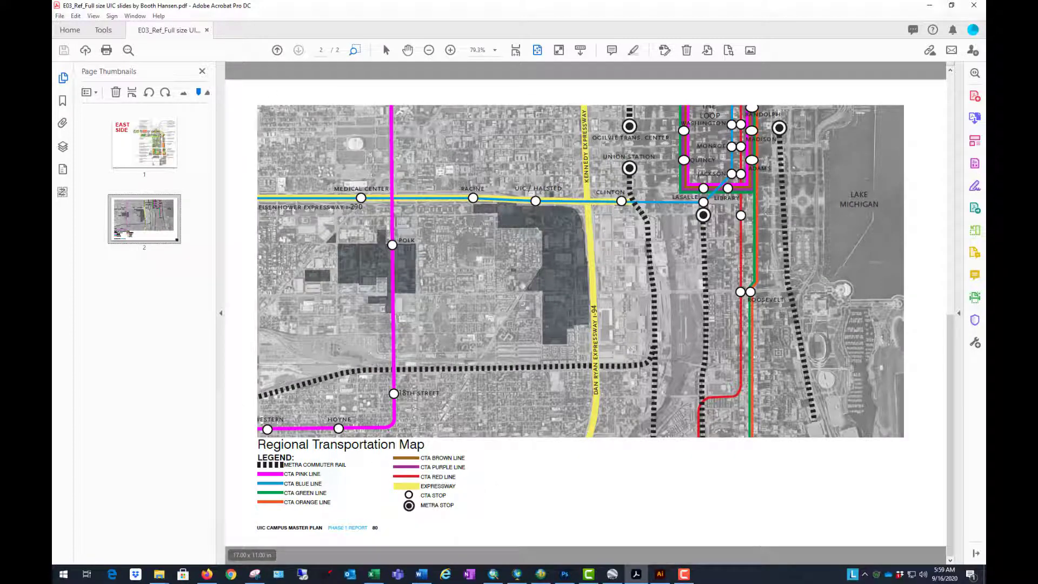
key(alt+Tab)
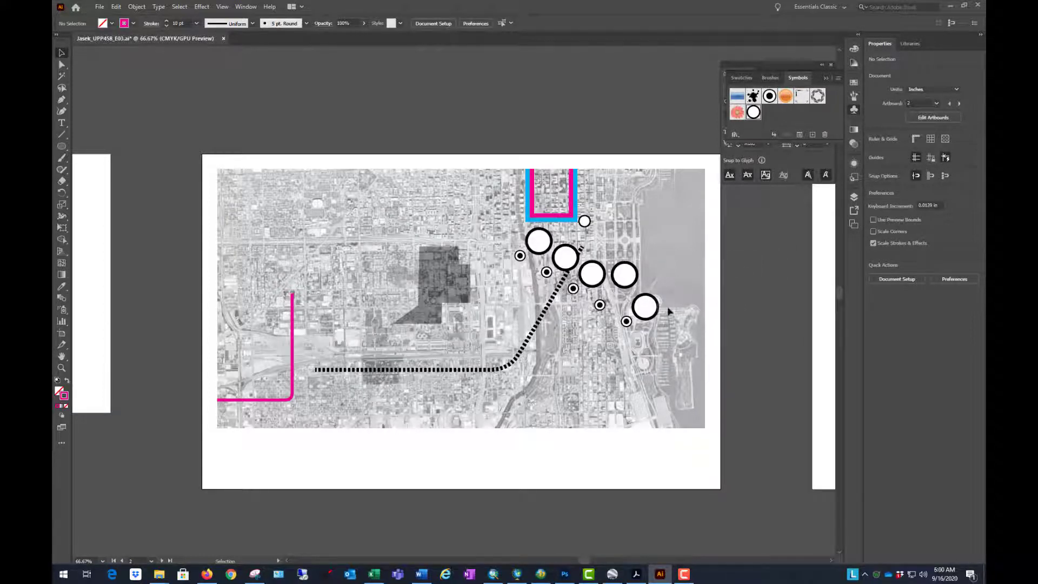
click(645, 308)
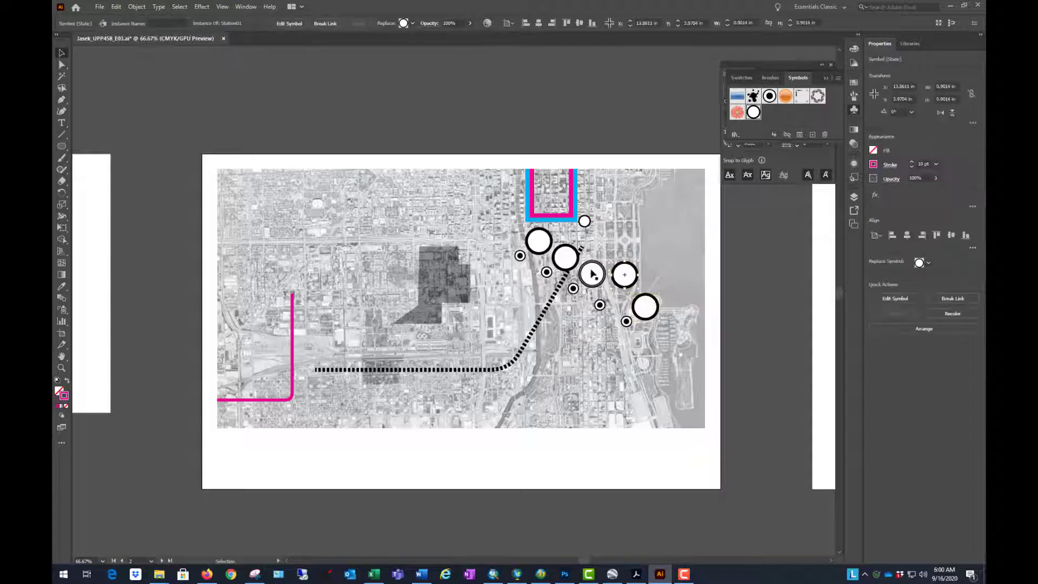
click(565, 257)
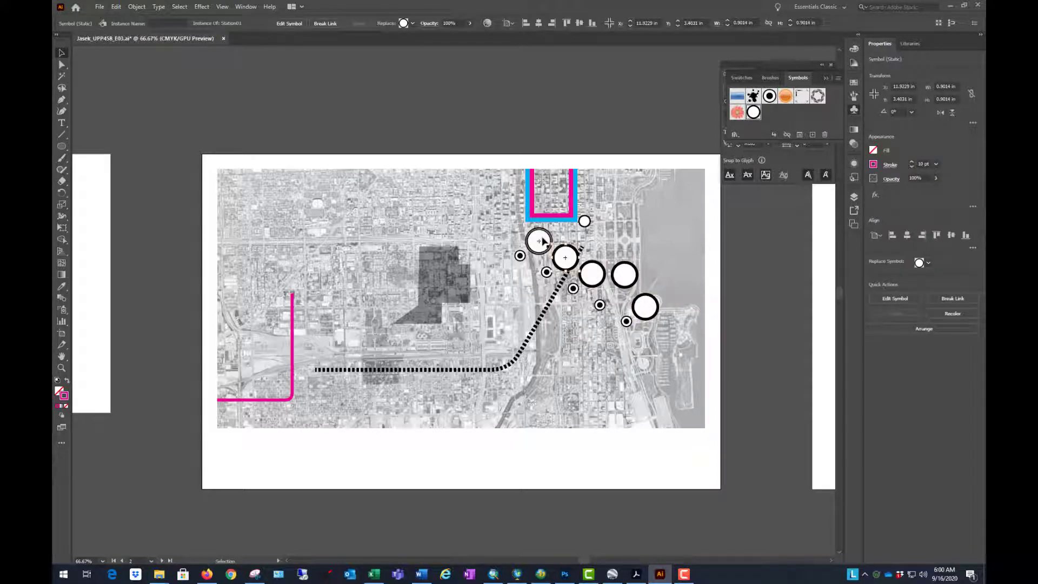
click(543, 242)
click(753, 273)
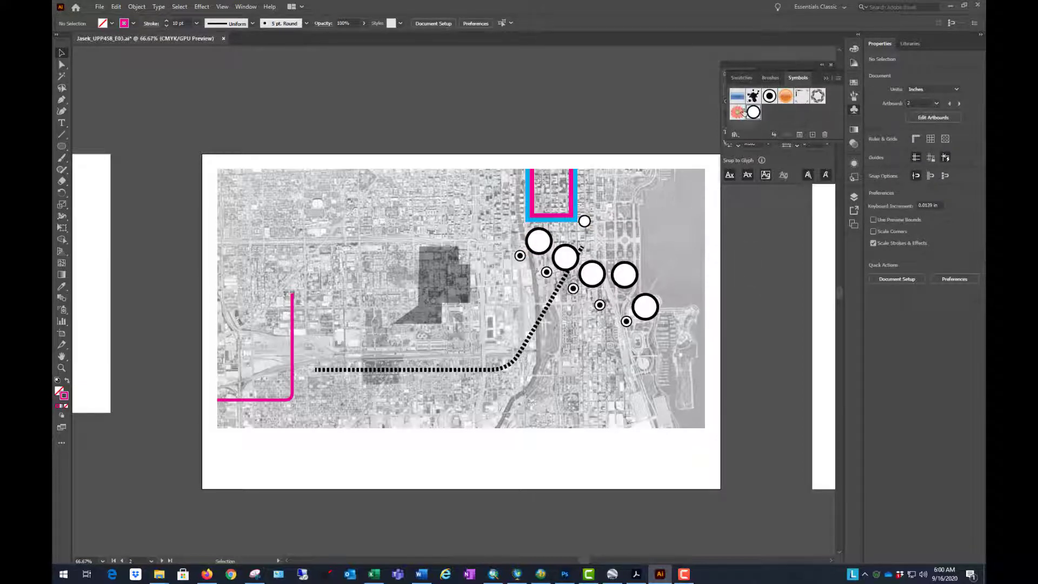
Place an instance of the black ink-splatter Vector Grime symbol on the northwest part of the aerial map
mouse_move(753, 97)
mouse_down()
mouse_move(315, 237)
mouse_move(331, 237)
mouse_up()
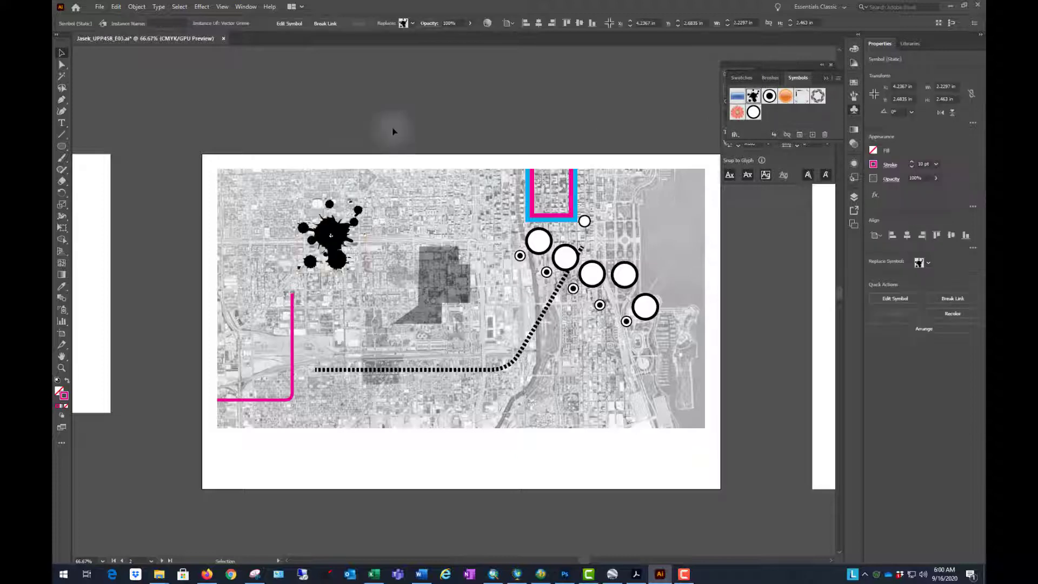
Open the Maps symbol library, move its panel up clear of the map stations and enlarge it to show more symbols
click(838, 79)
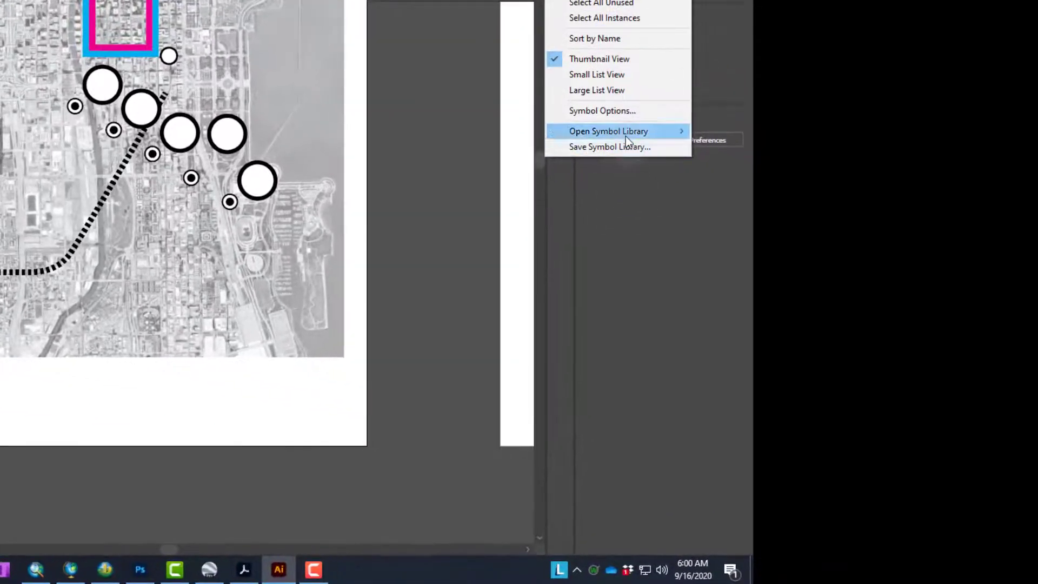
mouse_move(624, 136)
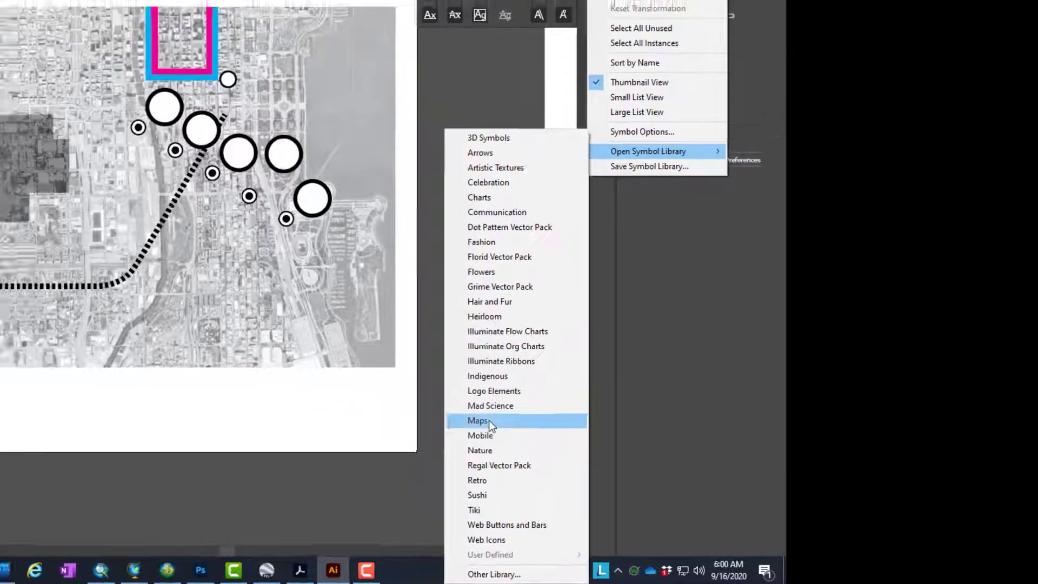
click(435, 414)
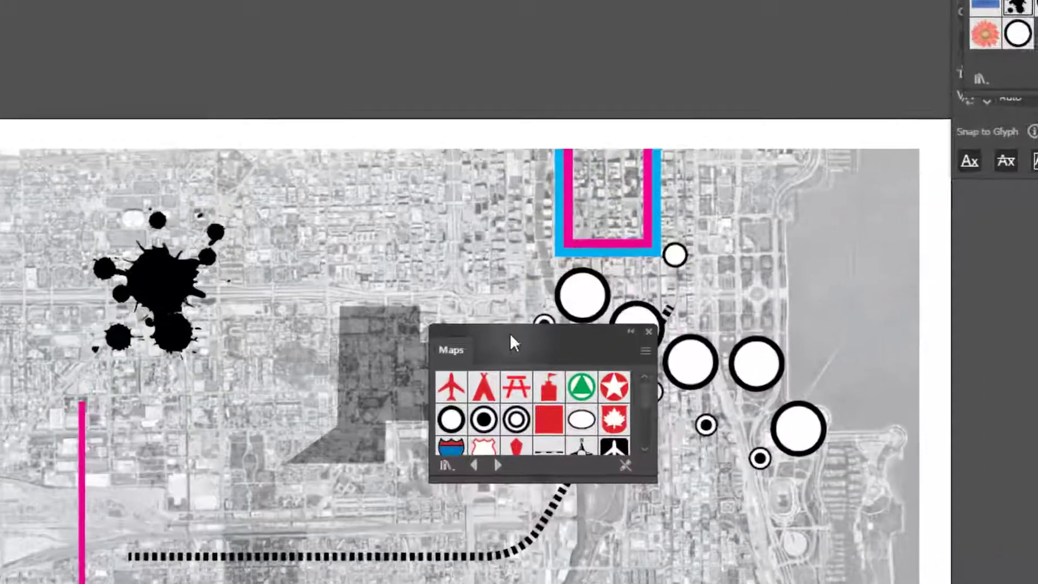
drag(504, 259, 563, 126)
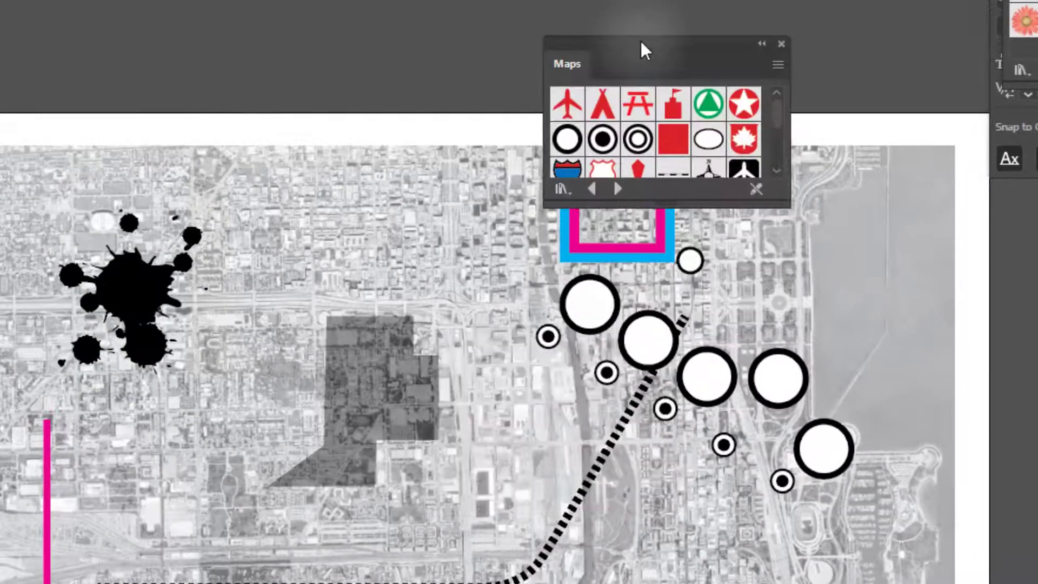
drag(784, 203, 907, 246)
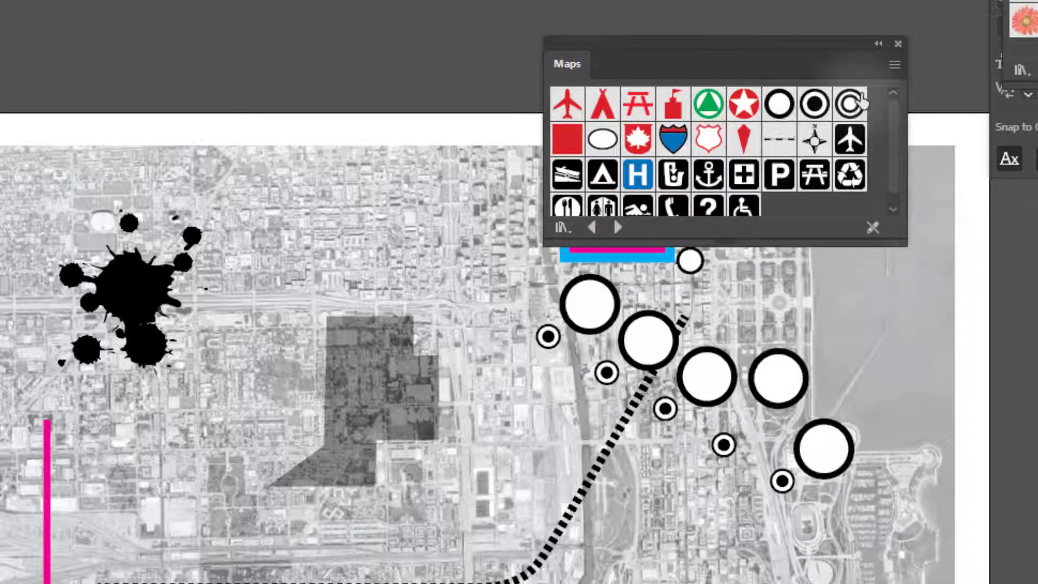
Place the white ellipse symbol from the Maps library south of the station circles and scale it up
drag(601, 141, 671, 495)
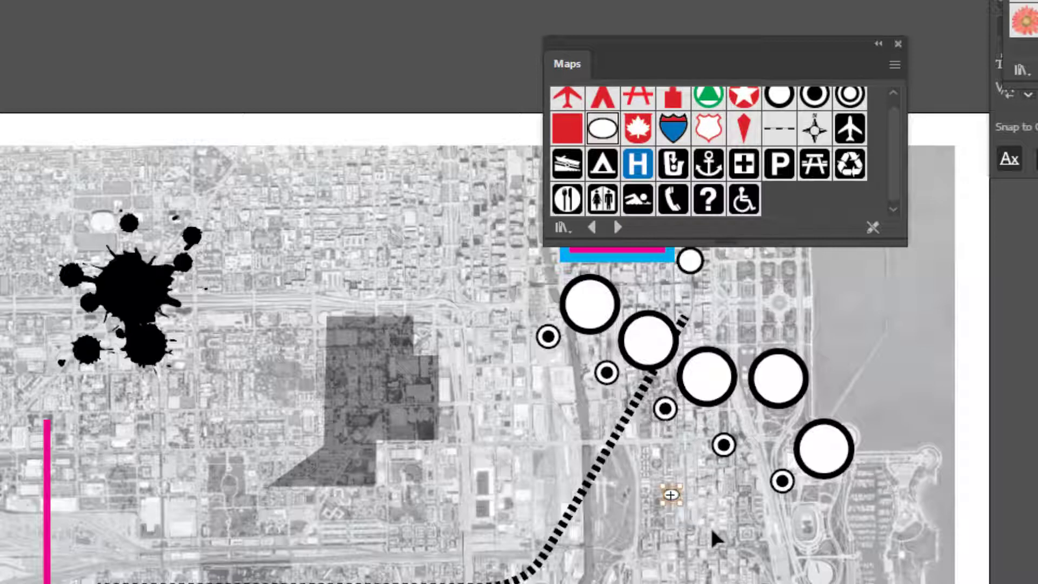
scroll(711, 535, up, 6)
drag(557, 400, 707, 504)
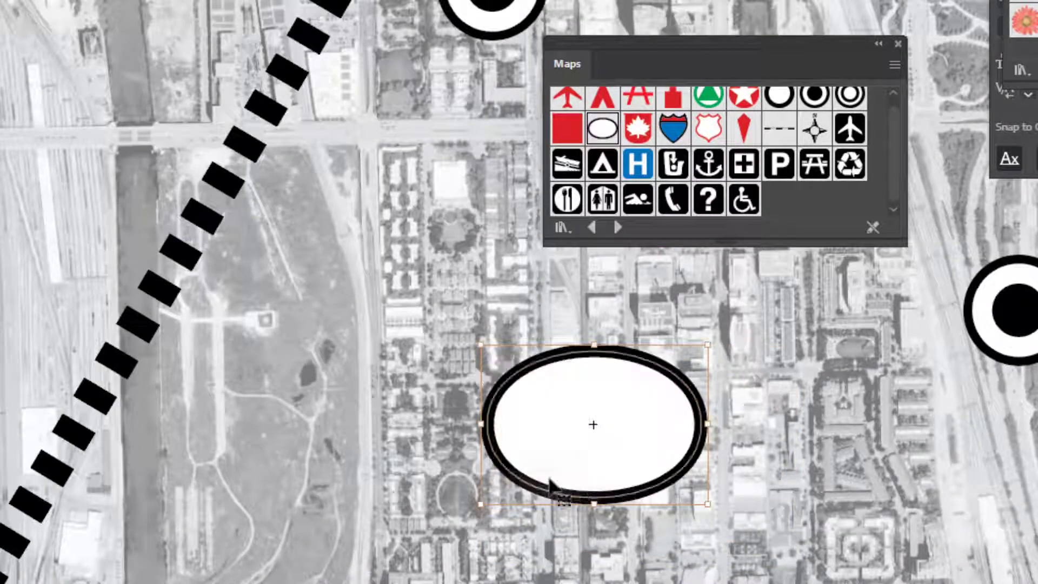
Place the Maps library's black-dot-in-circle symbol southeast of the white ellipse, and move the ellipse southeast to sit beside it
scroll(548, 482, down, 5)
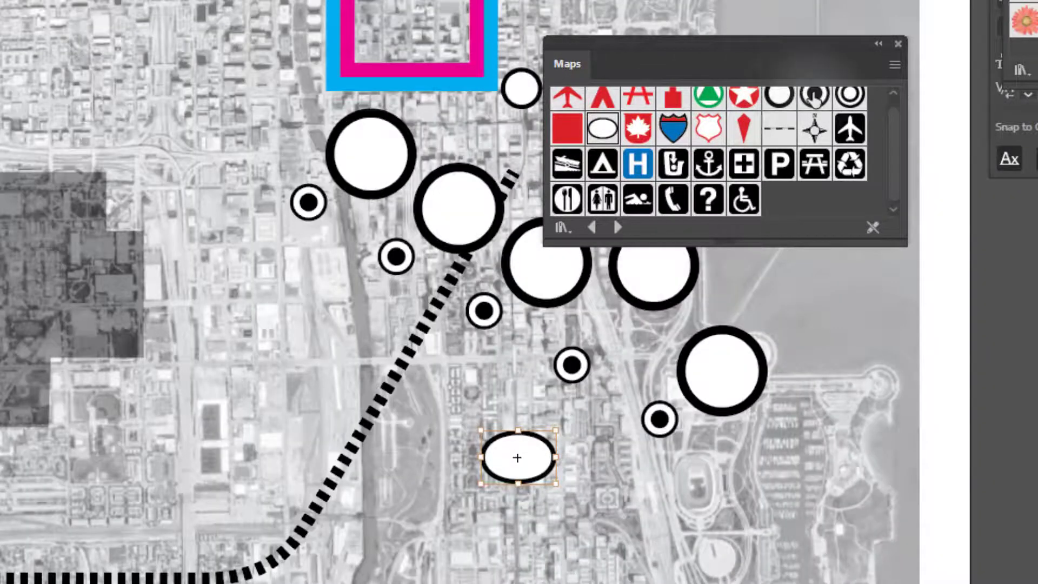
drag(815, 95, 694, 583)
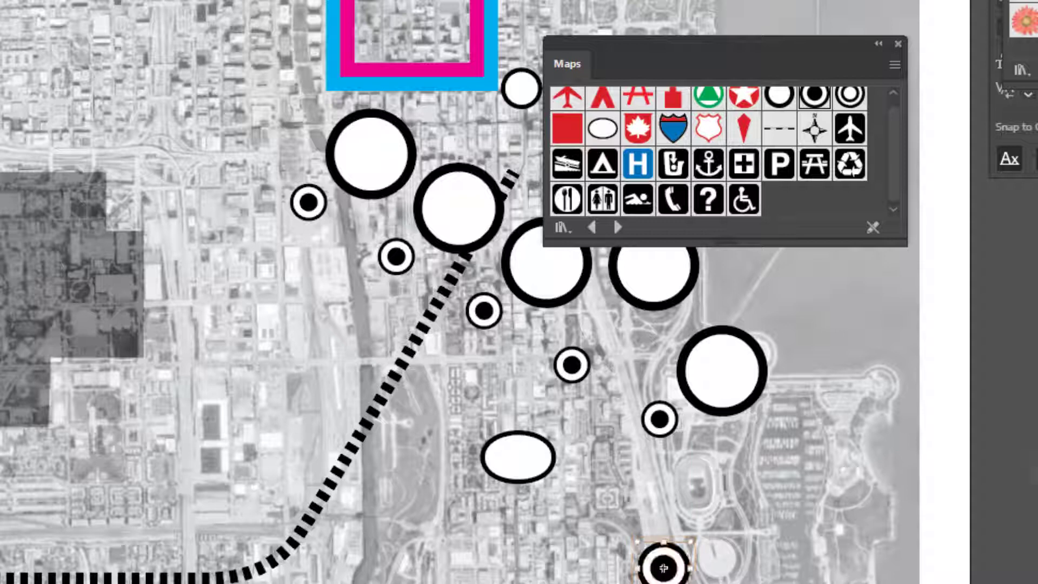
click(1000, 430)
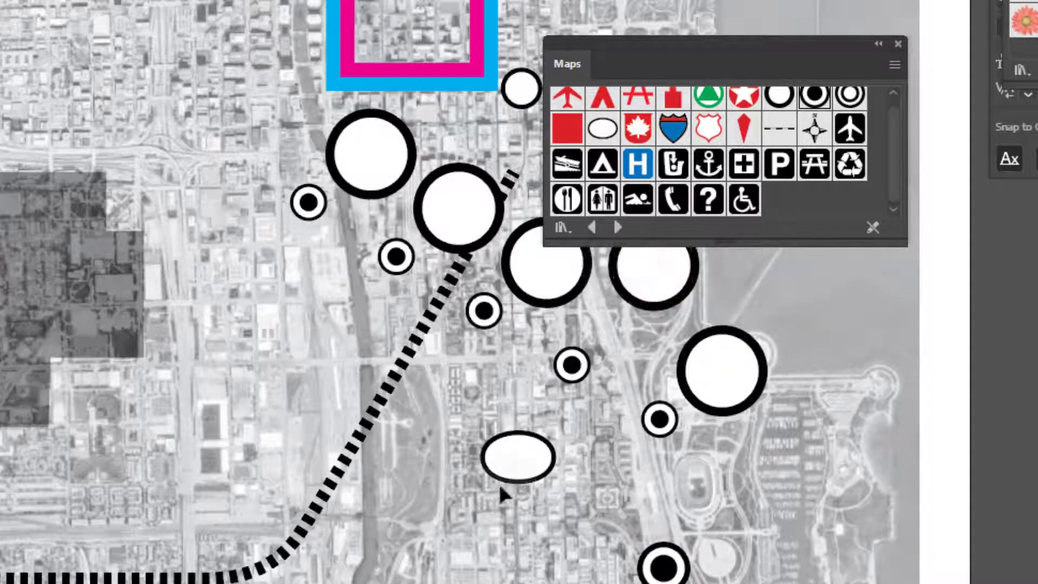
drag(537, 466, 593, 555)
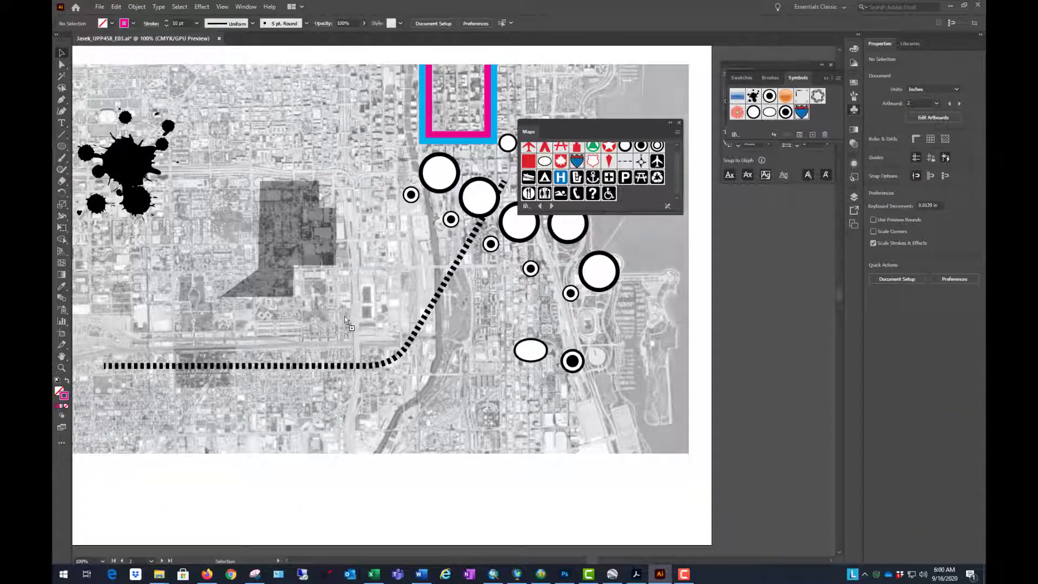
Place the blue and red interstate shield symbol from the Maps library just above the eastern part of the dashed rail line
drag(345, 320, 357, 358)
click(745, 298)
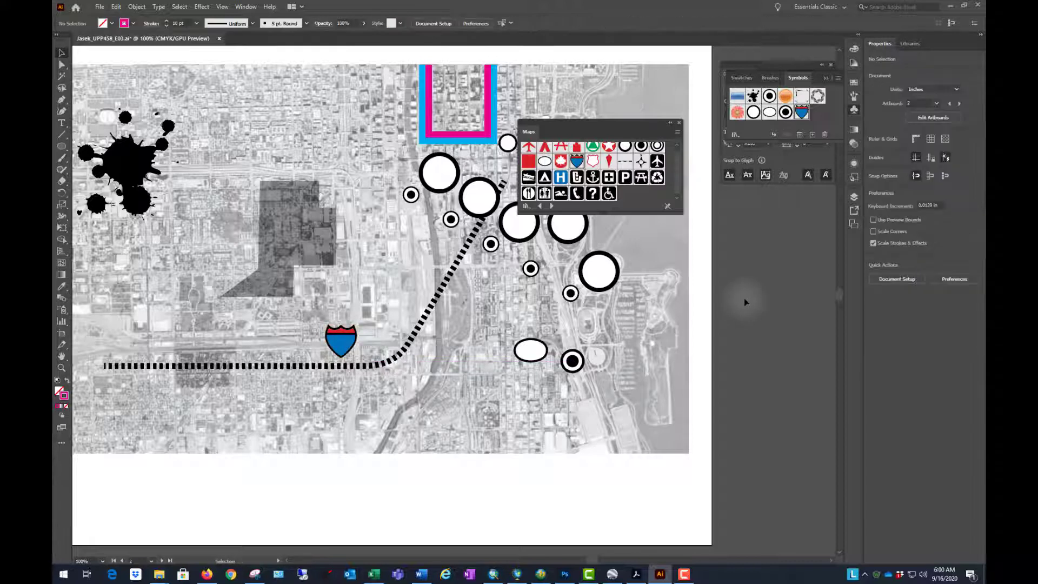
scroll(614, 183, up, 1)
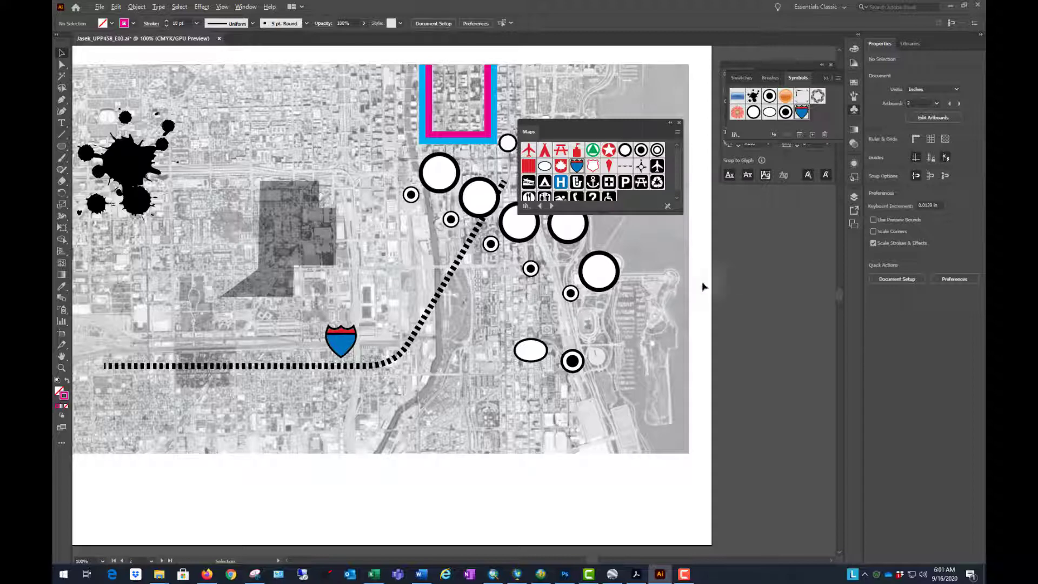
Edit the Station01 symbol definition, enlarging its circle to about 2.15 in wide, and move the Maps library panel off the map
scroll(703, 287, down, 1)
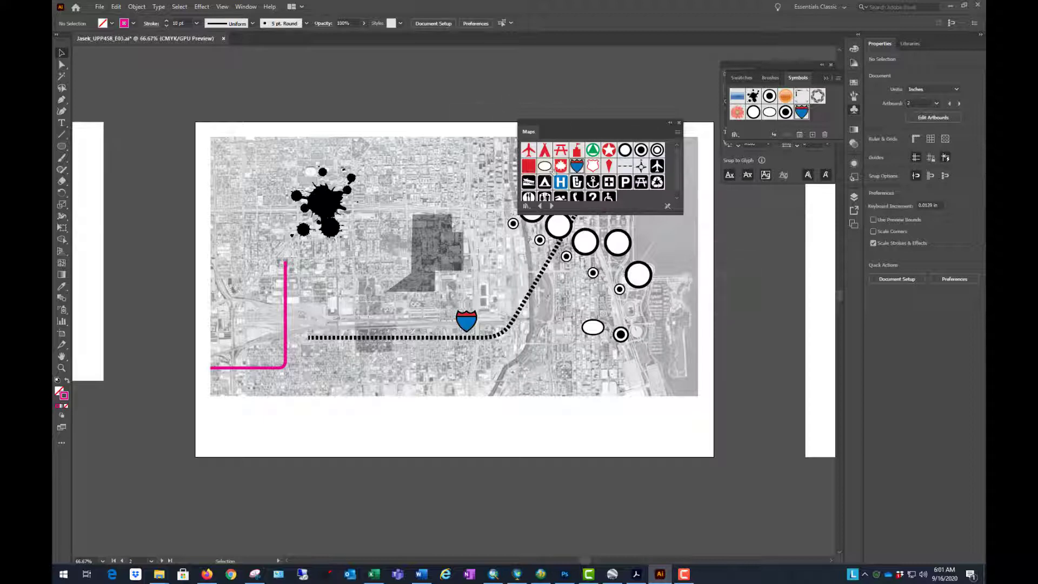
click(621, 243)
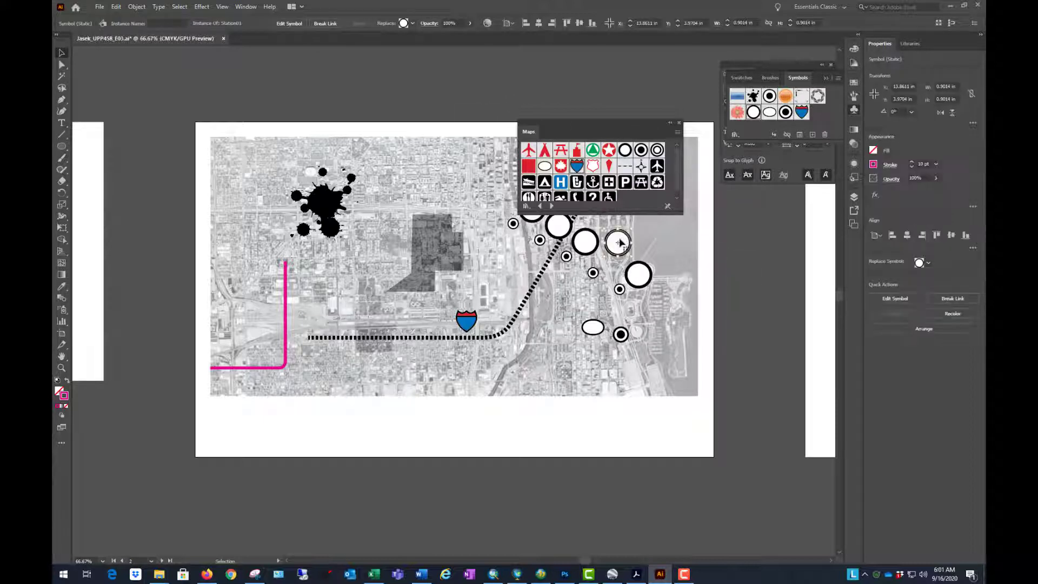
double_click(619, 242)
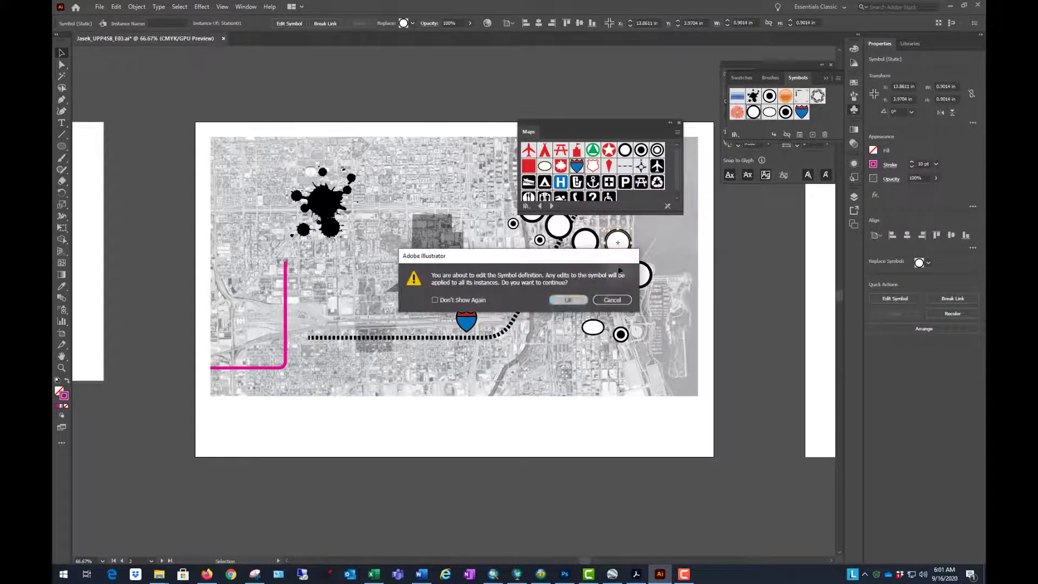
click(569, 301)
click(620, 248)
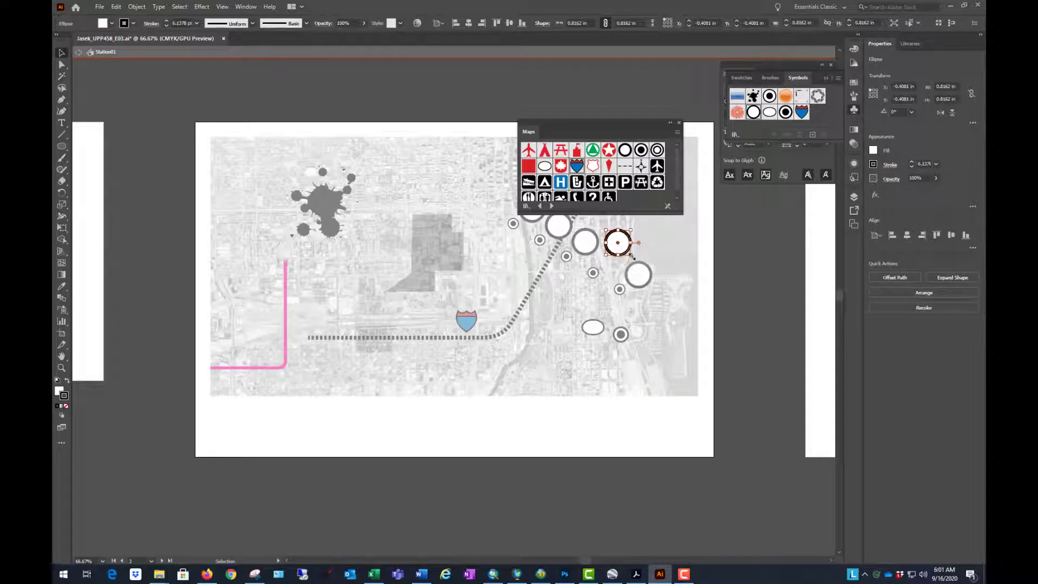
drag(632, 255, 656, 278)
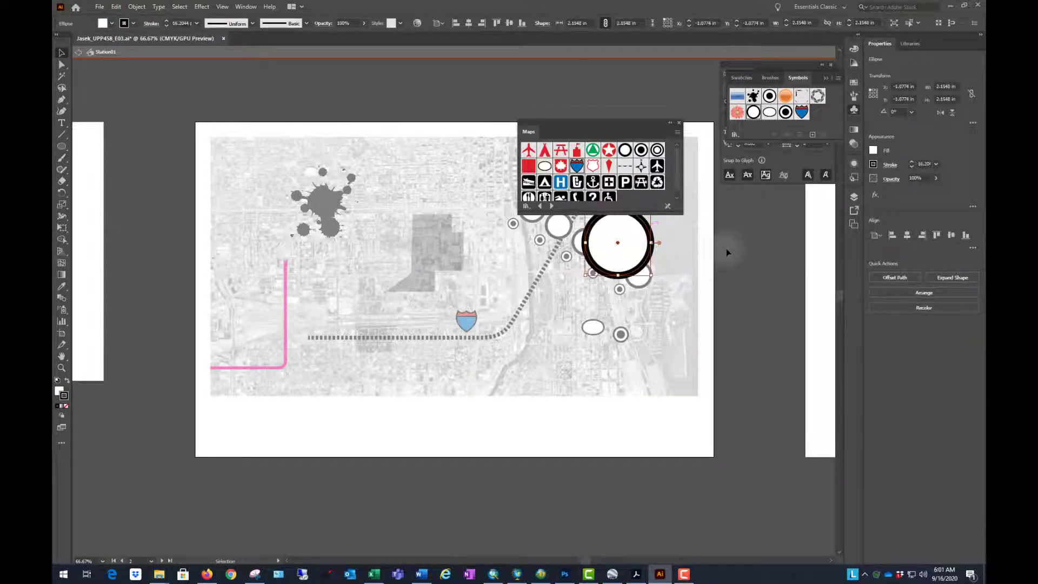
double_click(759, 244)
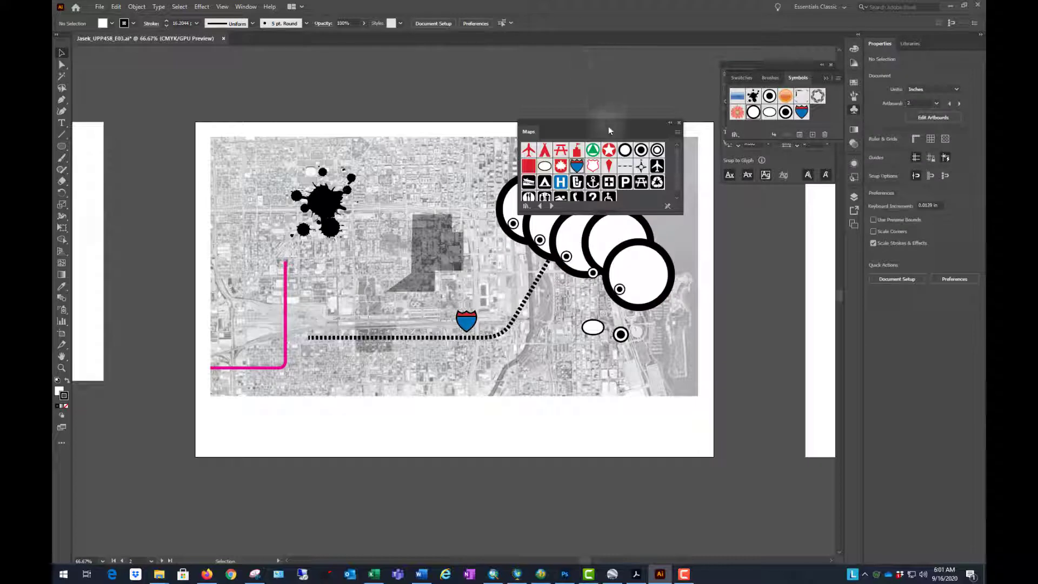
drag(608, 125, 636, 62)
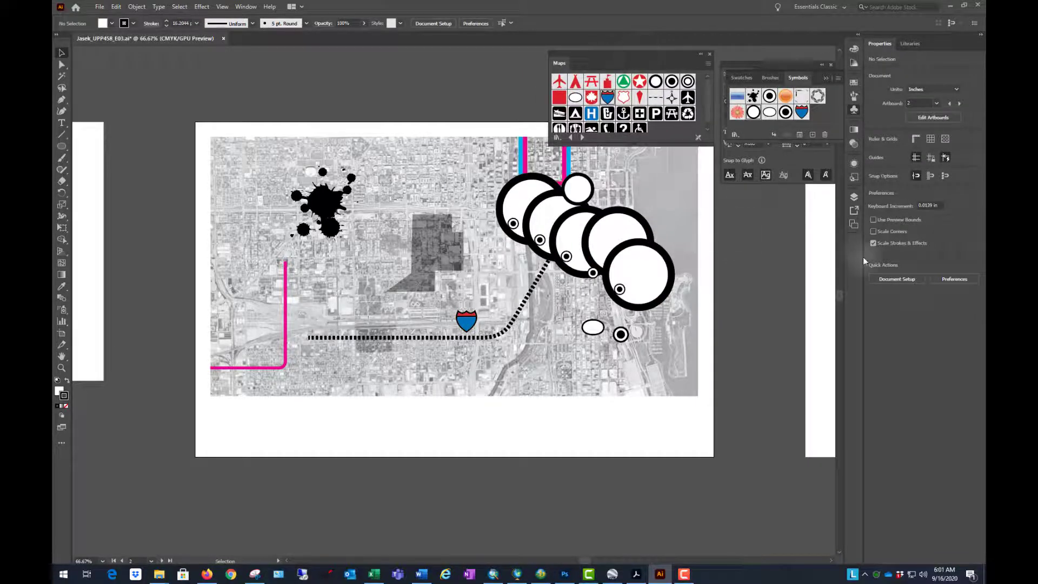